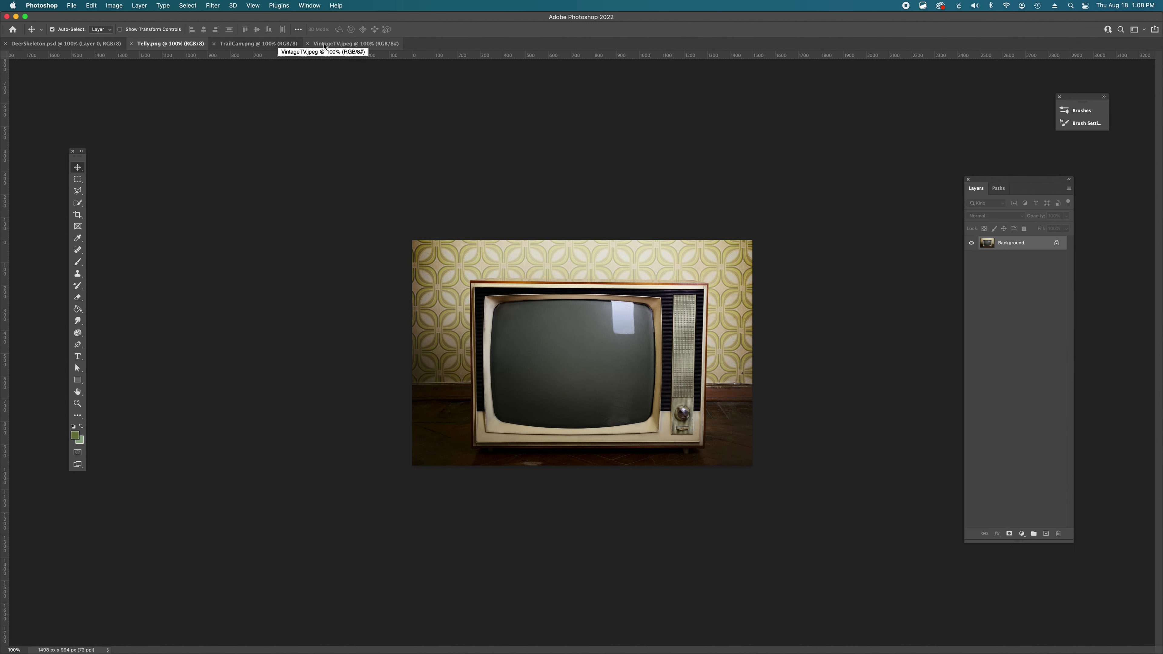
Step: Unlock the red vintage photo in VintageTV.jpeg and drag it into Telly.png
left_click(324, 44)
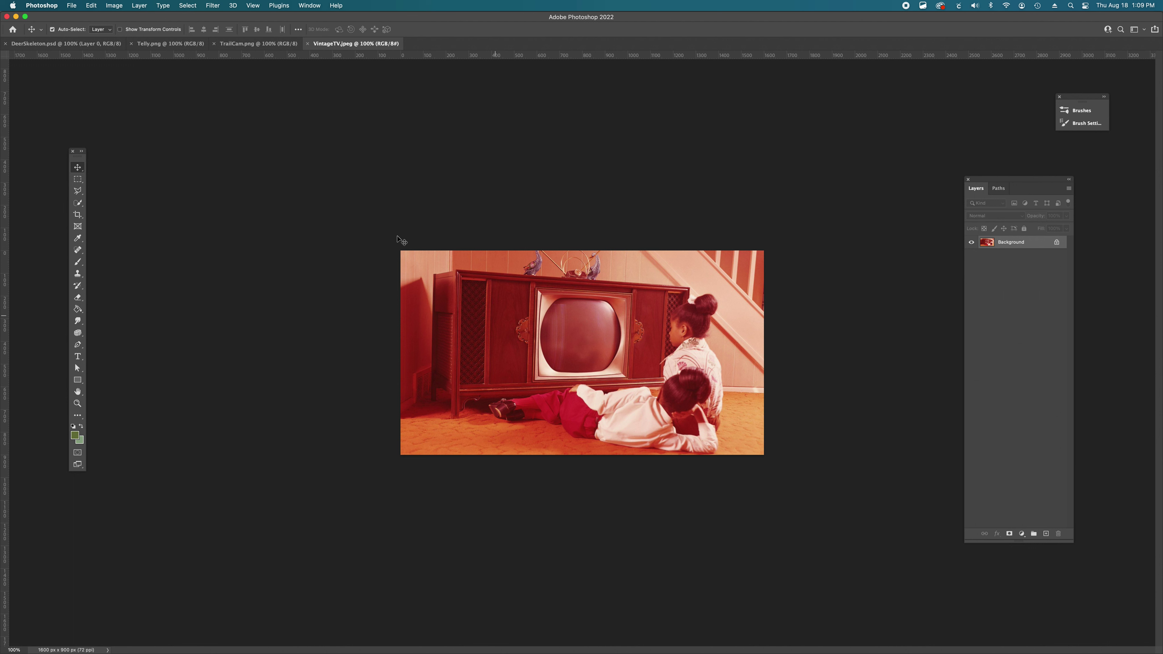
left_click(1056, 243)
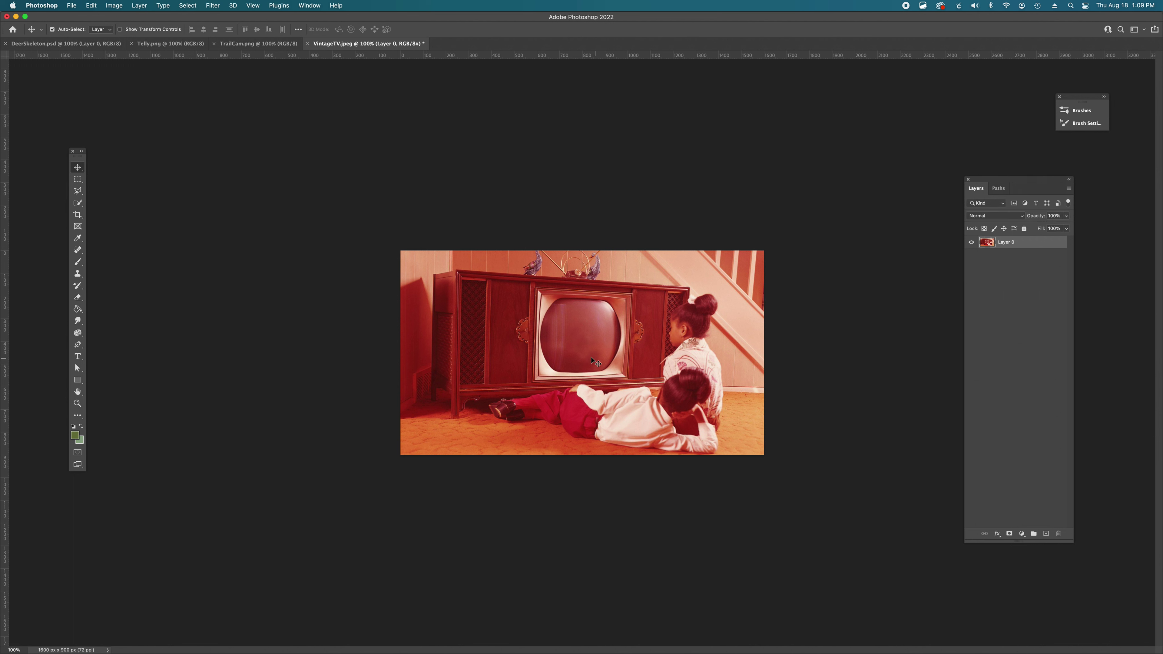
key("v")
left_click_drag(591, 360, 603, 332)
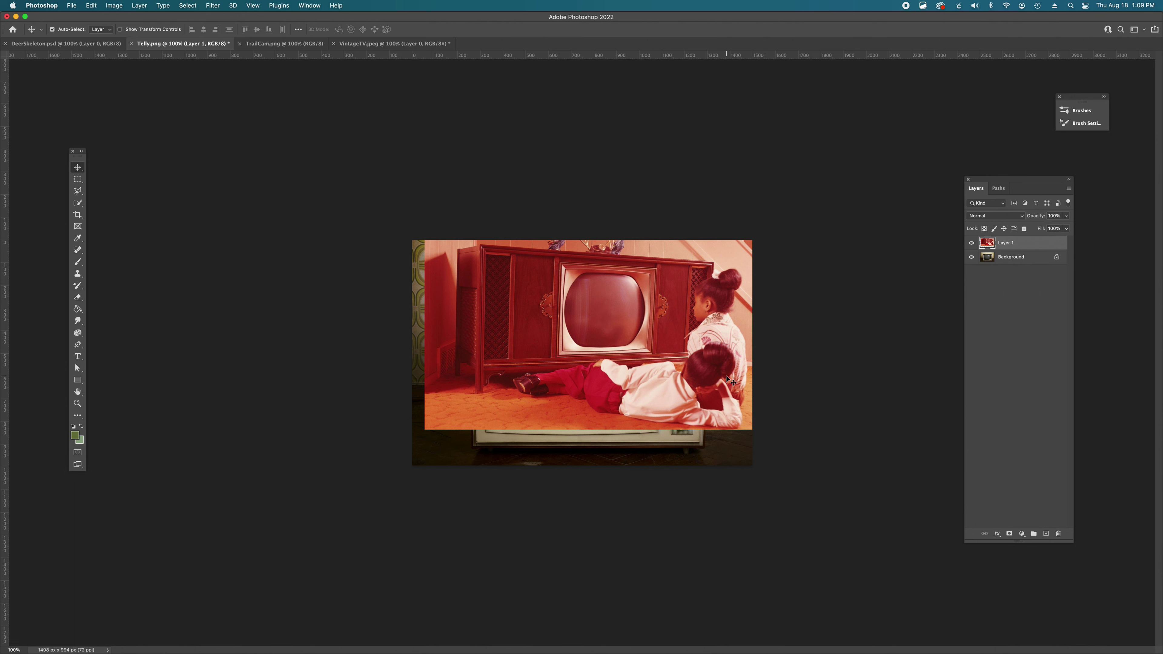
Step: Scale the new photo layer to about 38% as an inset at top-left
key("super+t")
left_click_drag(788, 430, 504, 299)
key("Return")
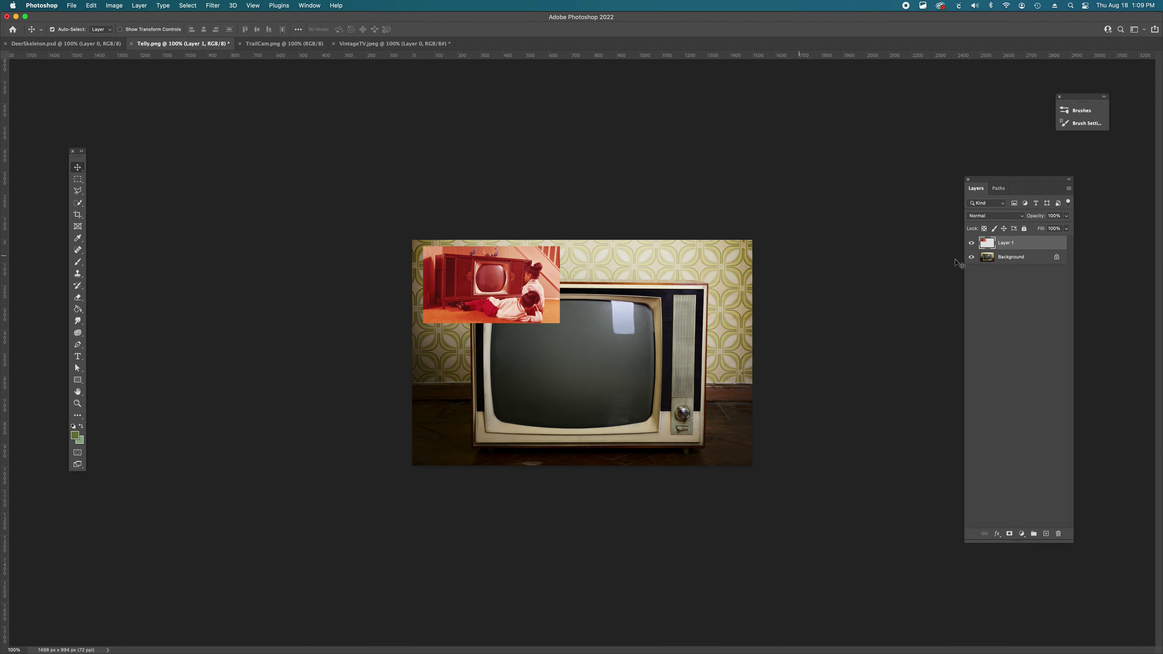
Step: Unlock the TV Layer 0 and duplicate it
left_click(1007, 257)
left_click(1056, 257)
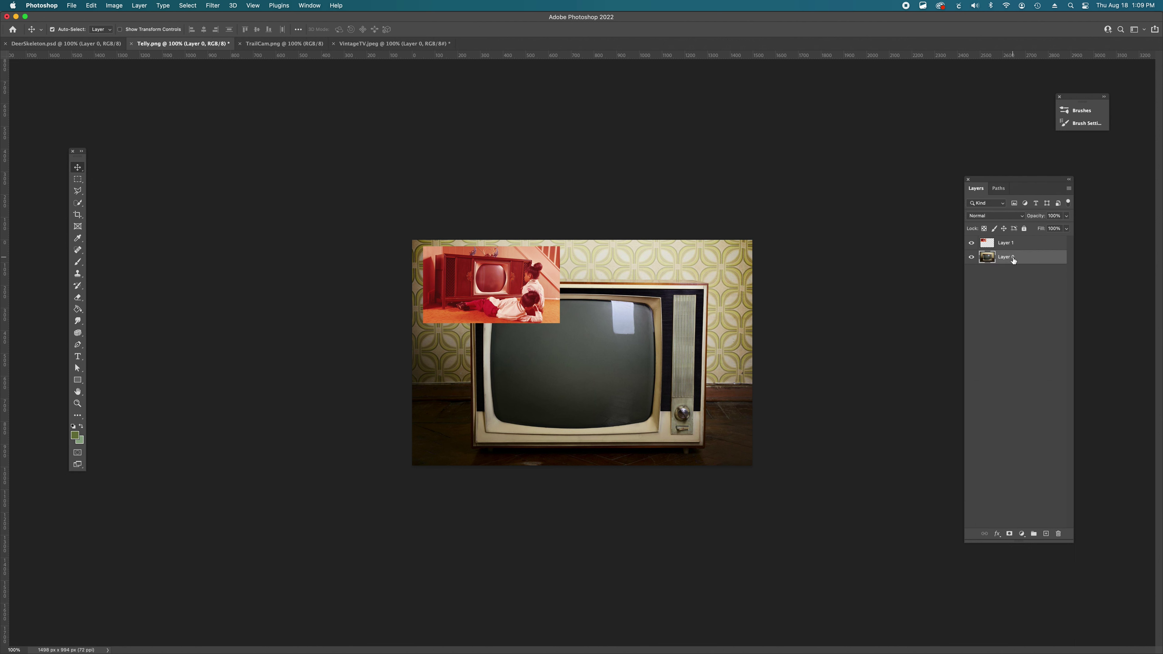
left_click_drag(1014, 260, 1046, 534)
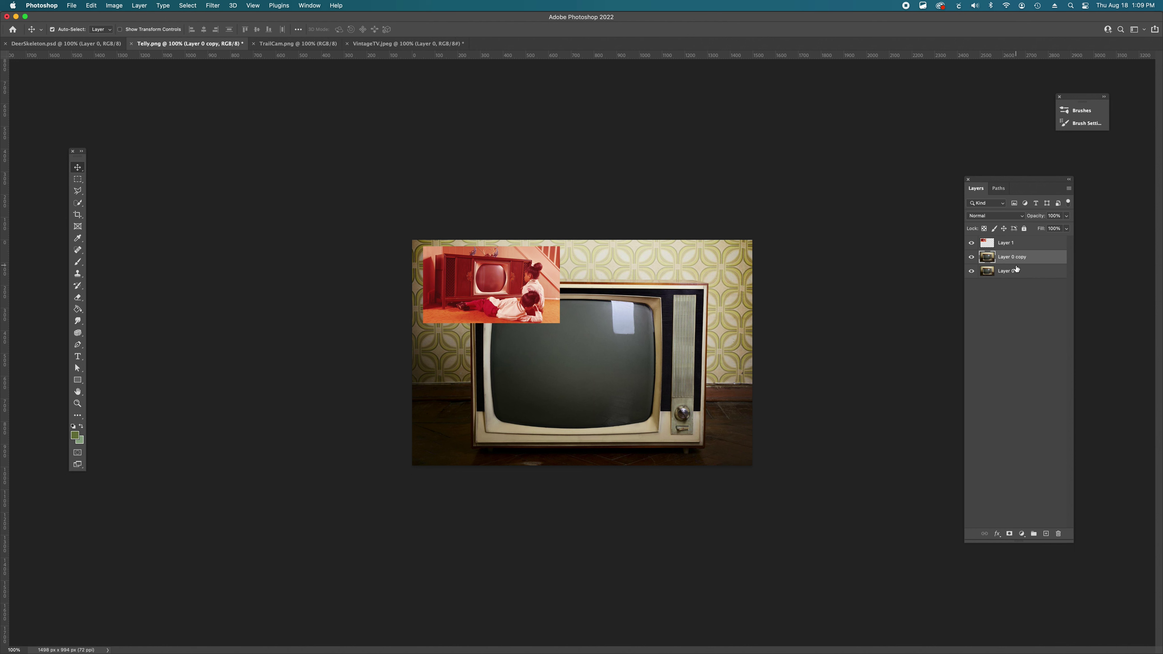
Step: Rename the original TV layer 'Telly Original' and the copy 'Telly'
left_click(1009, 274)
double_click(1010, 272)
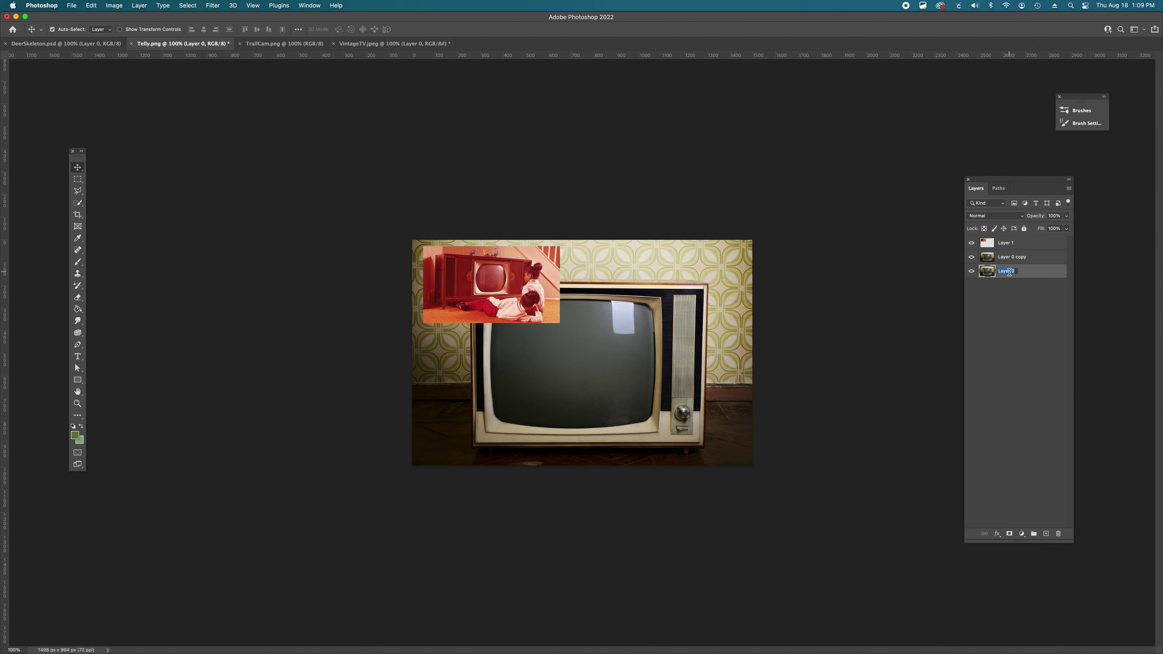
type("Te;l")
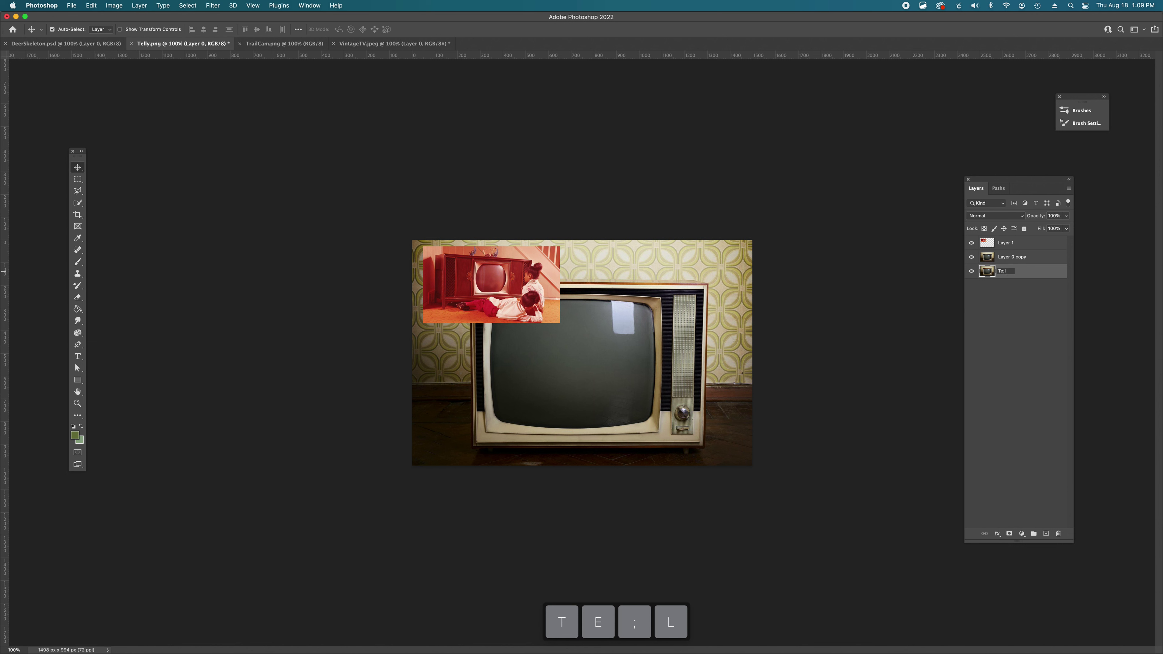
key("BackSpace")
key("BackSpace")
type("ly")
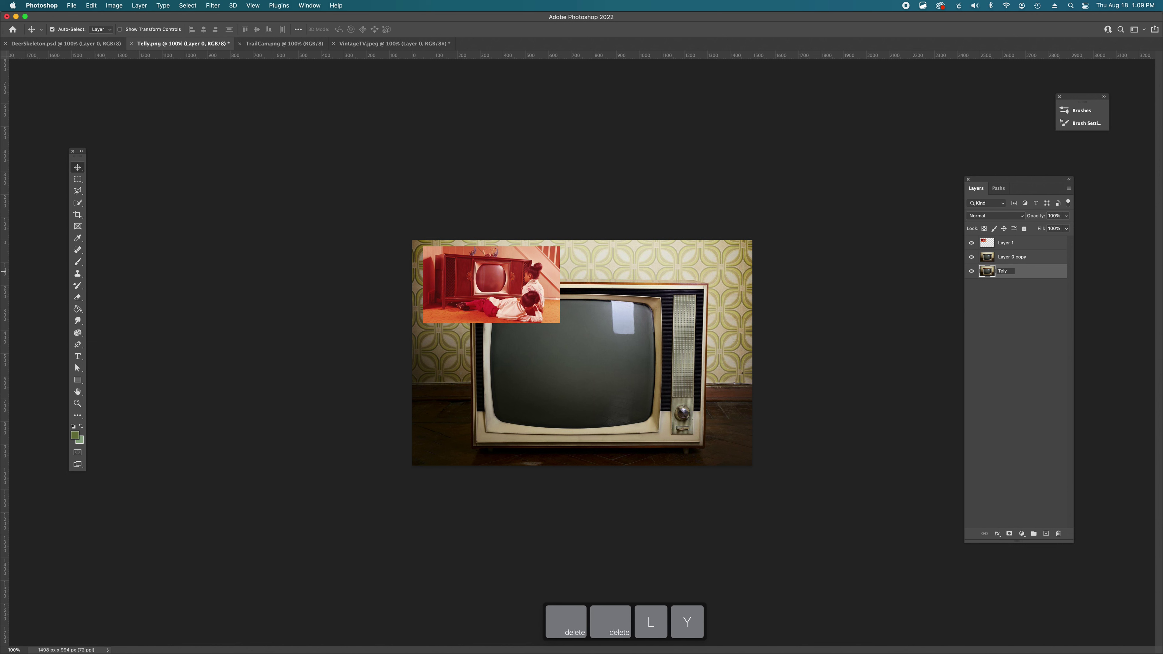
key("BackSpace")
type("ly Original")
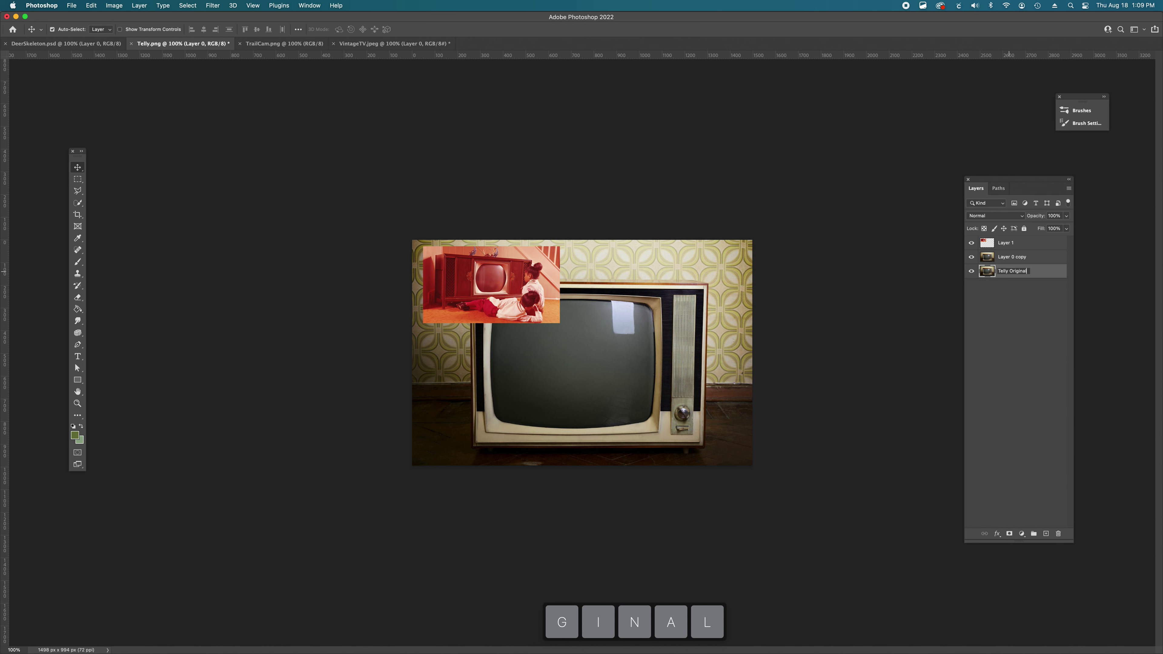
key("shift+Tab")
type("Tel")
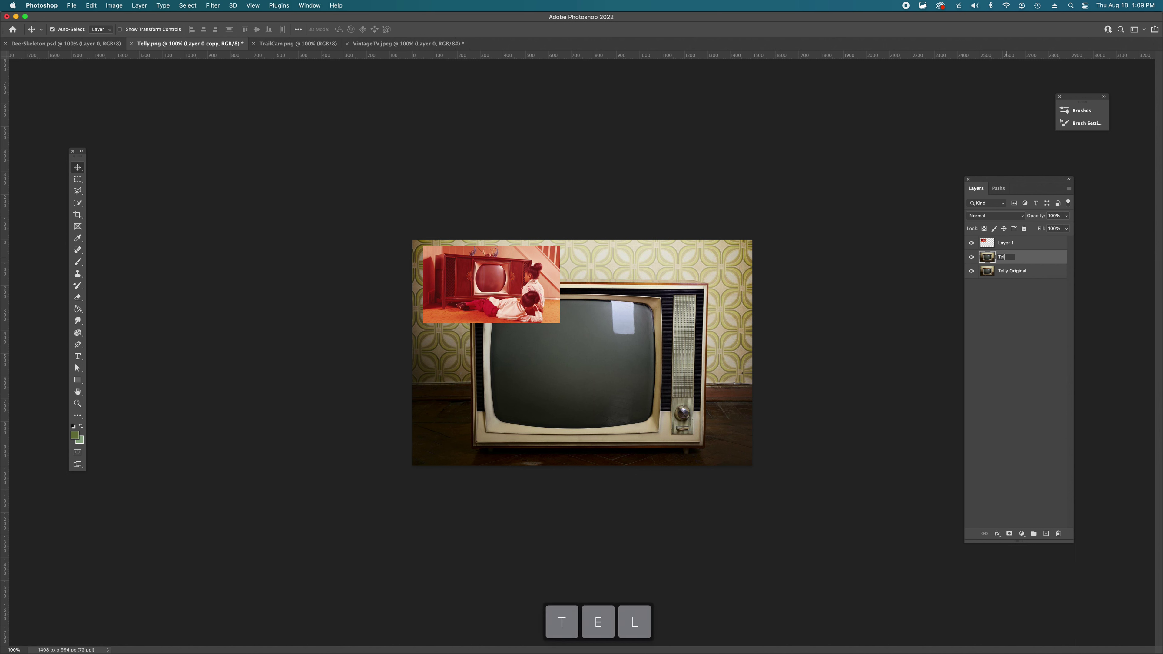
type("ly")
left_click(1012, 273)
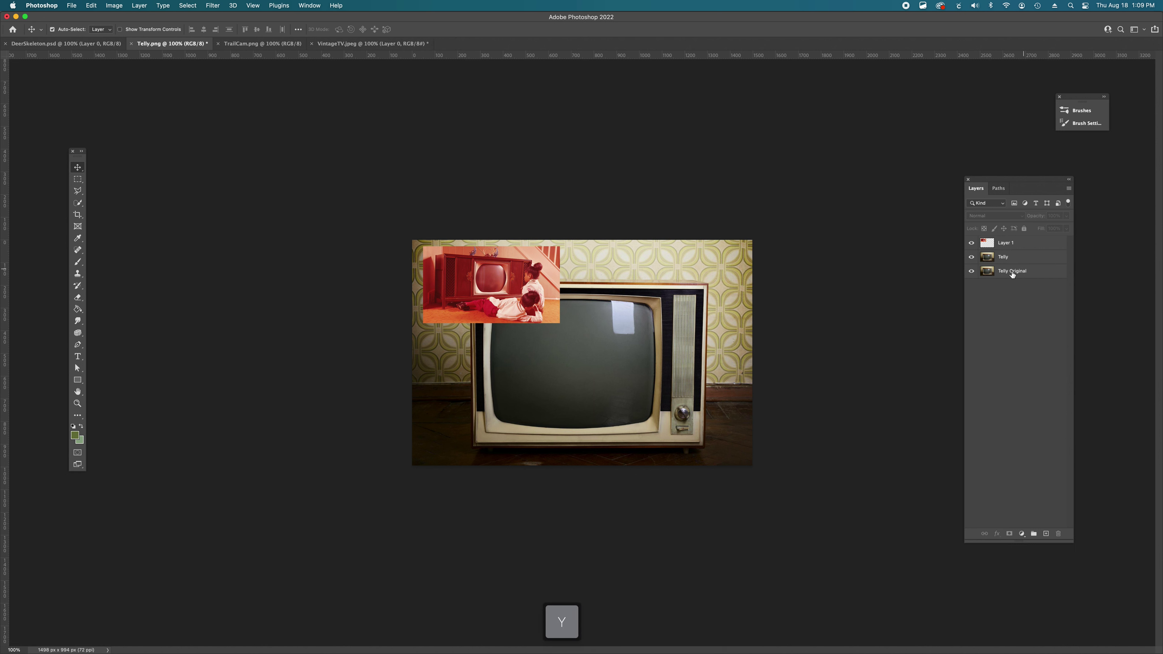
Step: Hide Telly Original, select the Telly layer, and zoom the view to 200%
left_click(971, 270)
left_click(1018, 258)
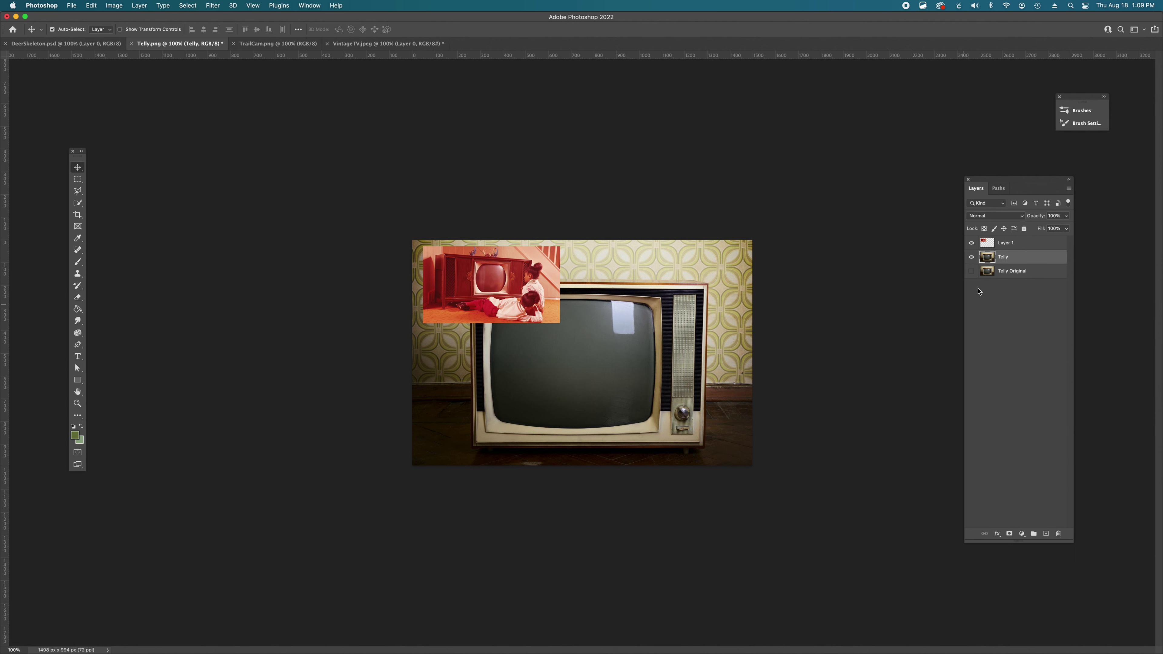
left_click(621, 362, "super")
Step: Open Color Balance and set the Telly midtones to +100 red and -37 yellow
left_click(115, 6)
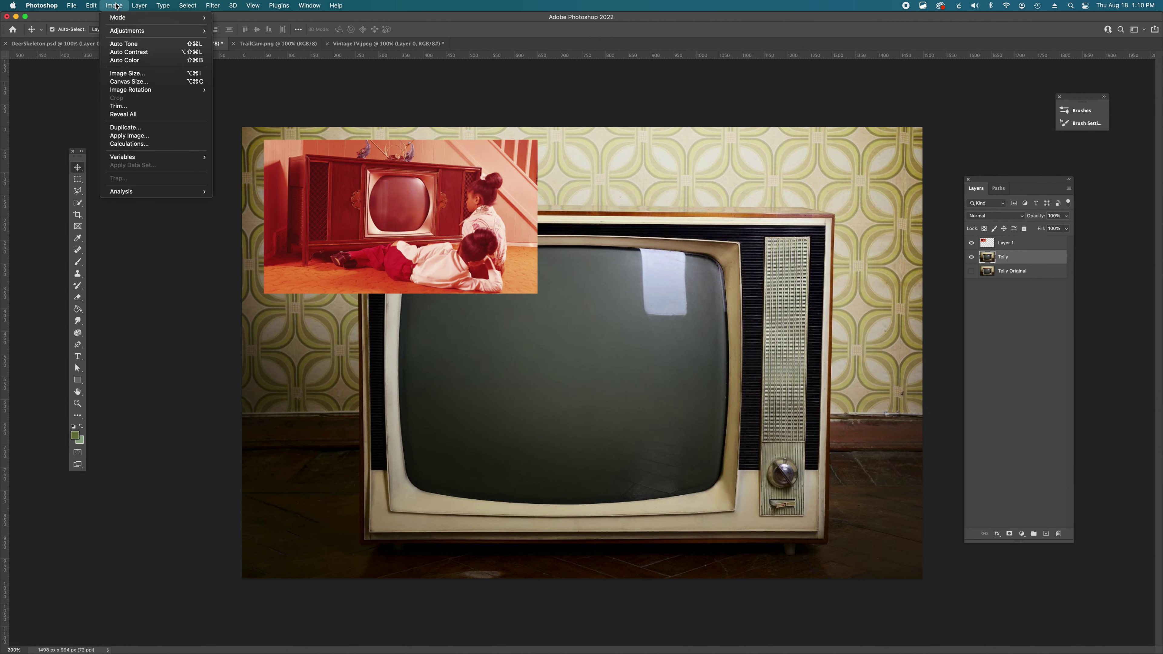
mouse_move(124, 32)
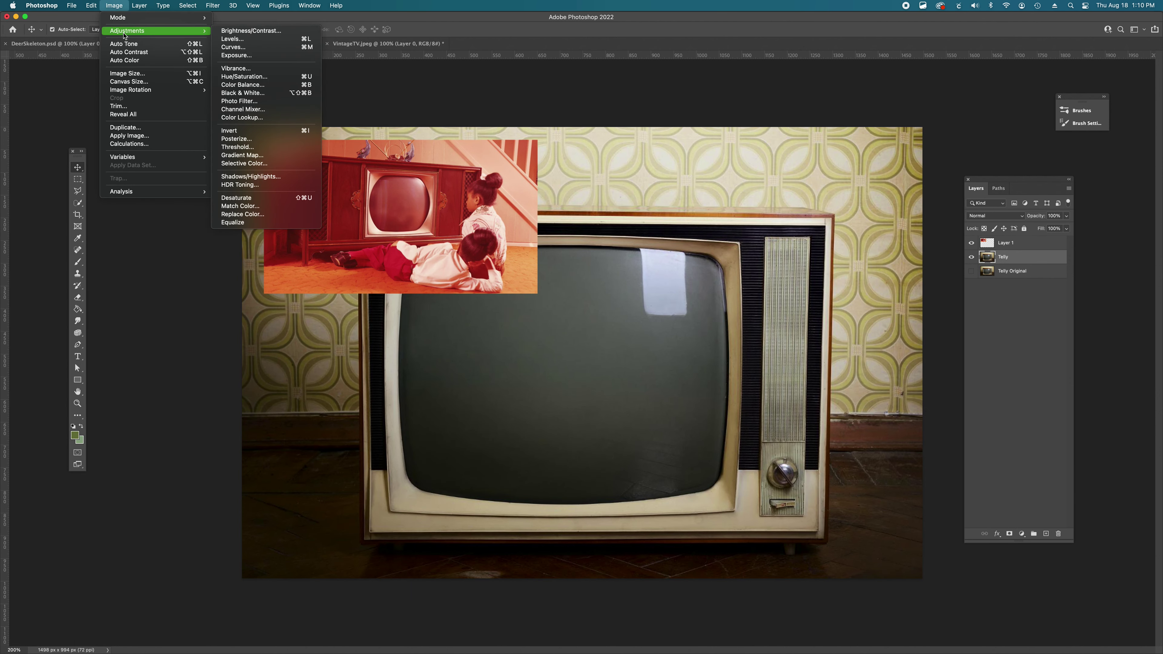
left_click(231, 84)
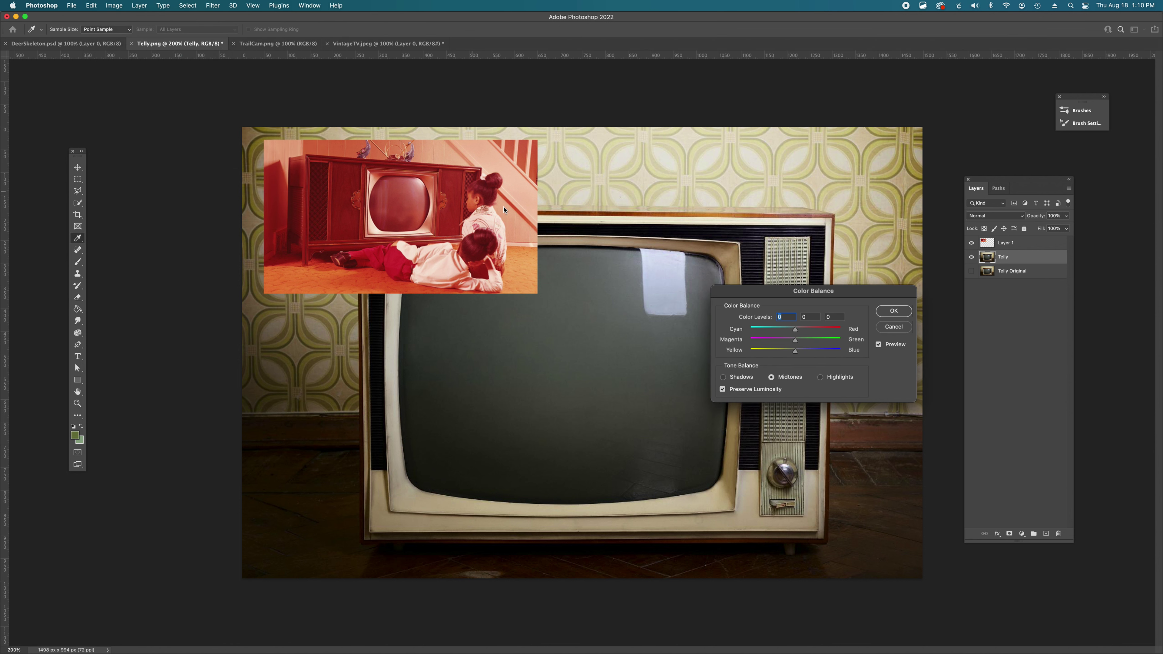
left_click_drag(815, 291, 821, 99)
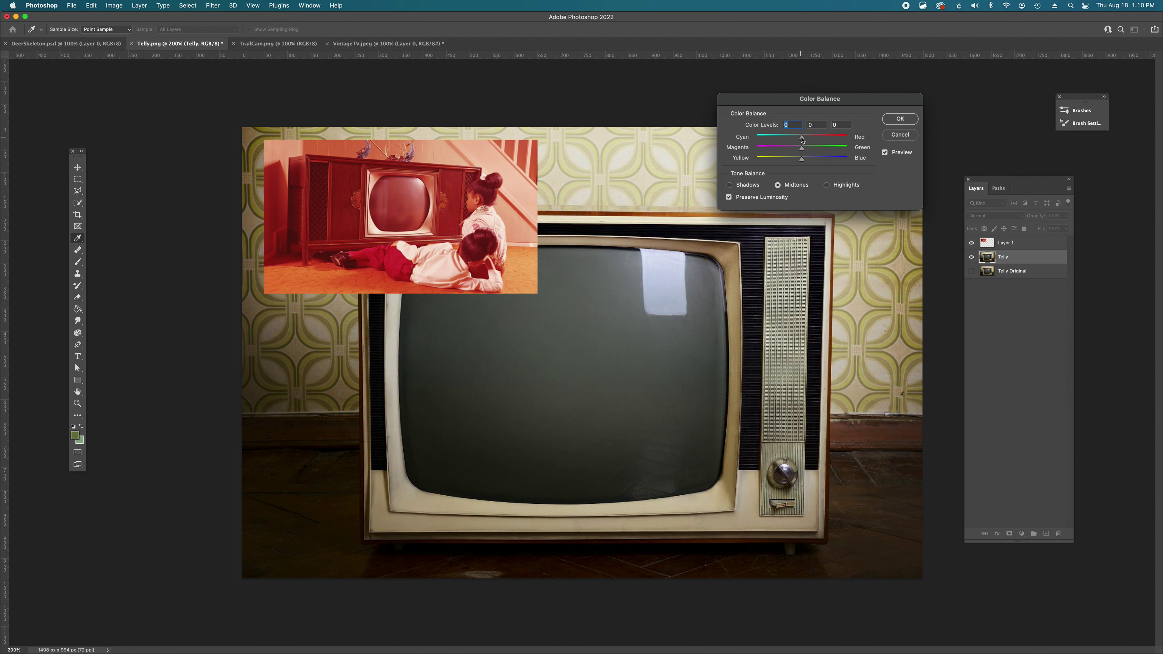
left_click_drag(800, 138, 846, 141)
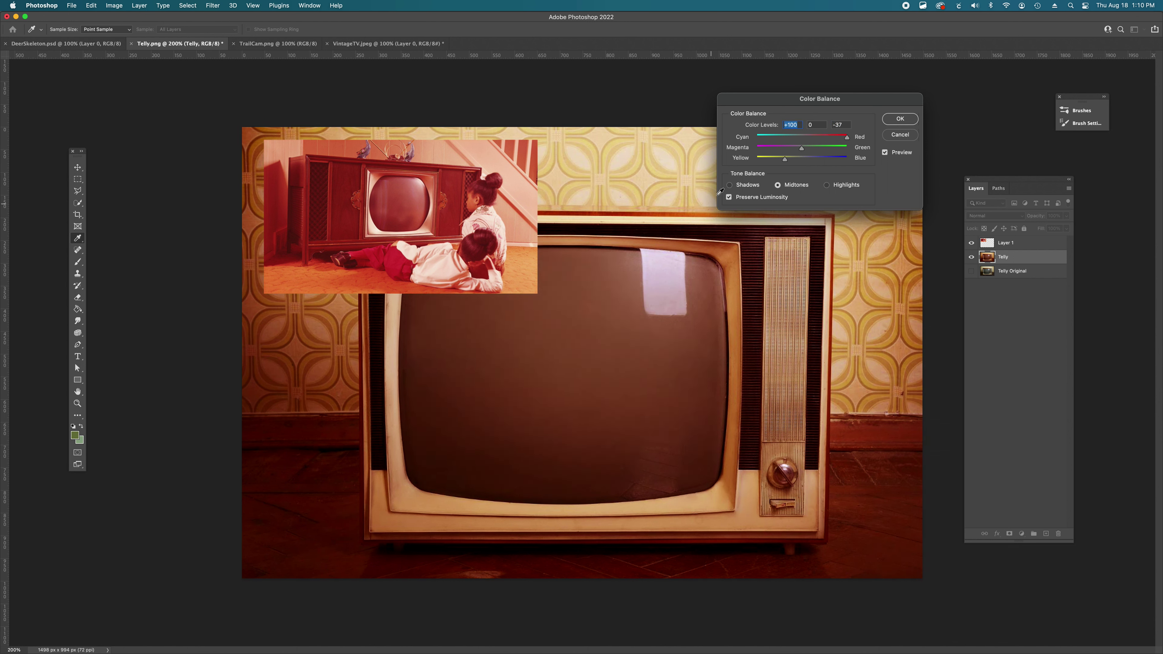
Step: Push the Telly layer's shadows toward red in Color Balance
left_click(729, 185)
left_click_drag(801, 137, 818, 139)
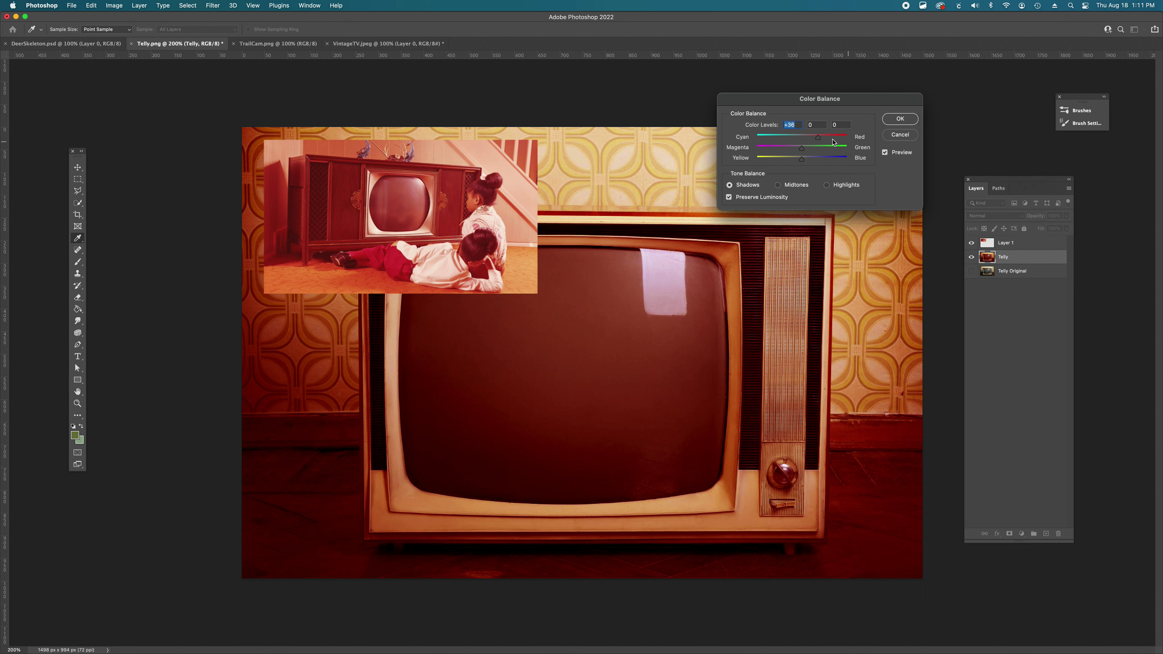
left_click(821, 140)
left_click_drag(822, 140, 802, 162)
type("0")
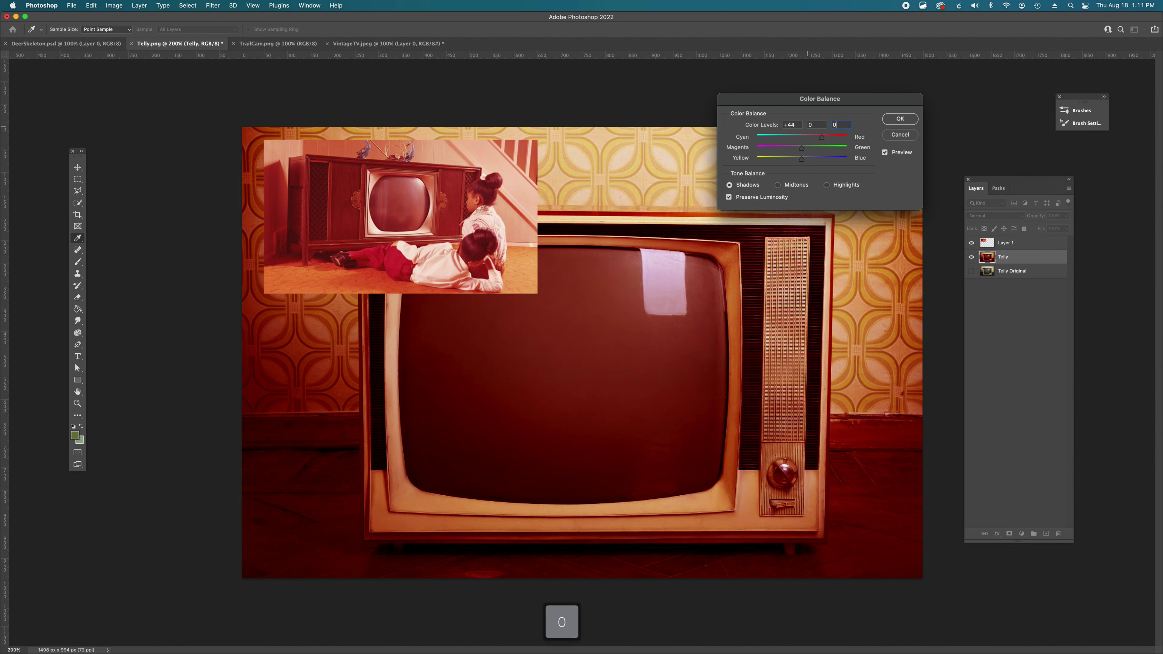
Step: Shift the highlights to +19 red and toward yellow, checking against the preview
left_click(826, 185)
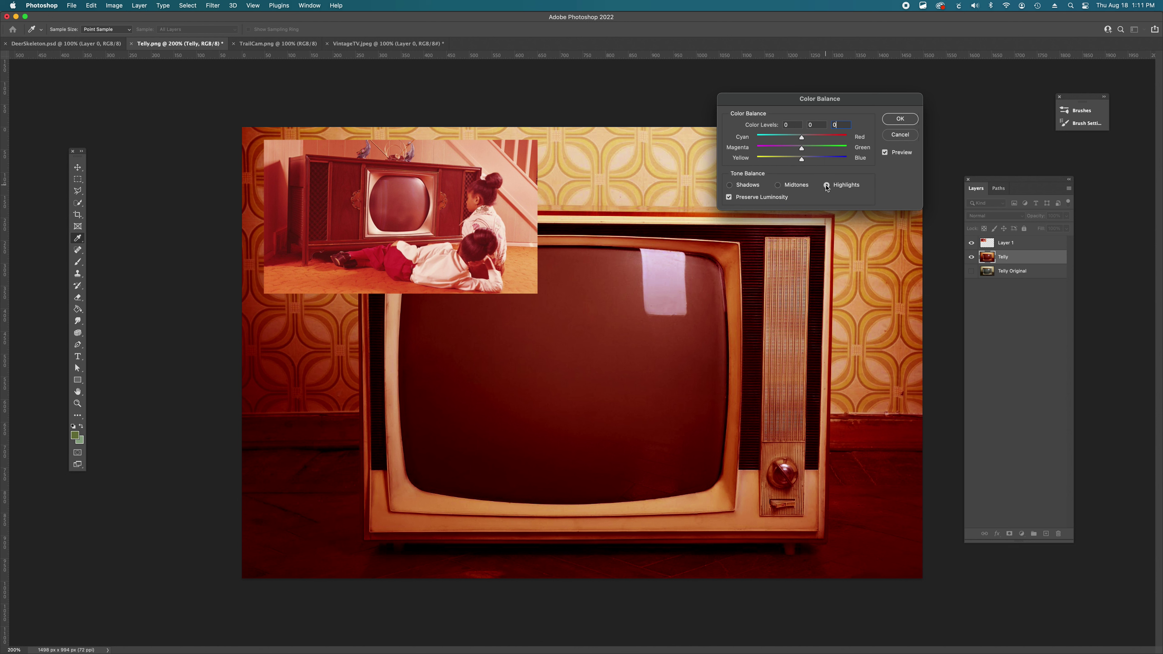
left_click_drag(804, 159, 802, 161)
left_click_drag(802, 137, 811, 140)
left_click(887, 152)
left_click(885, 153)
left_click(885, 152)
Step: Turn off Preserve Luminosity and apply the Color Balance grade
left_click(728, 198)
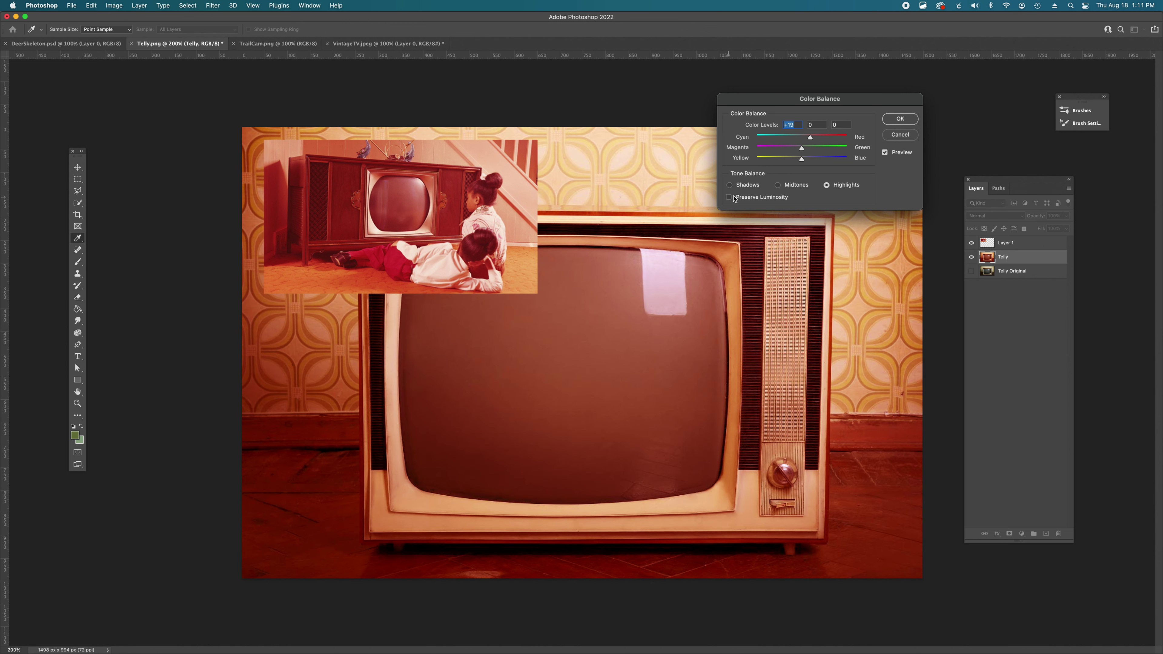
left_click(728, 197)
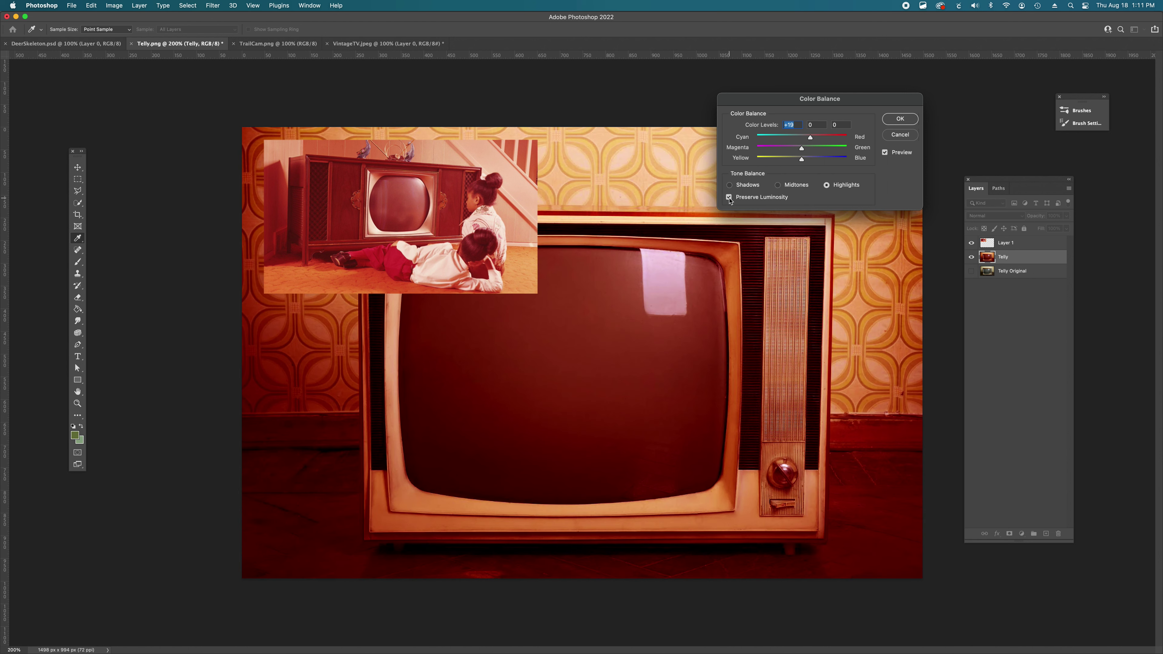
left_click(729, 197)
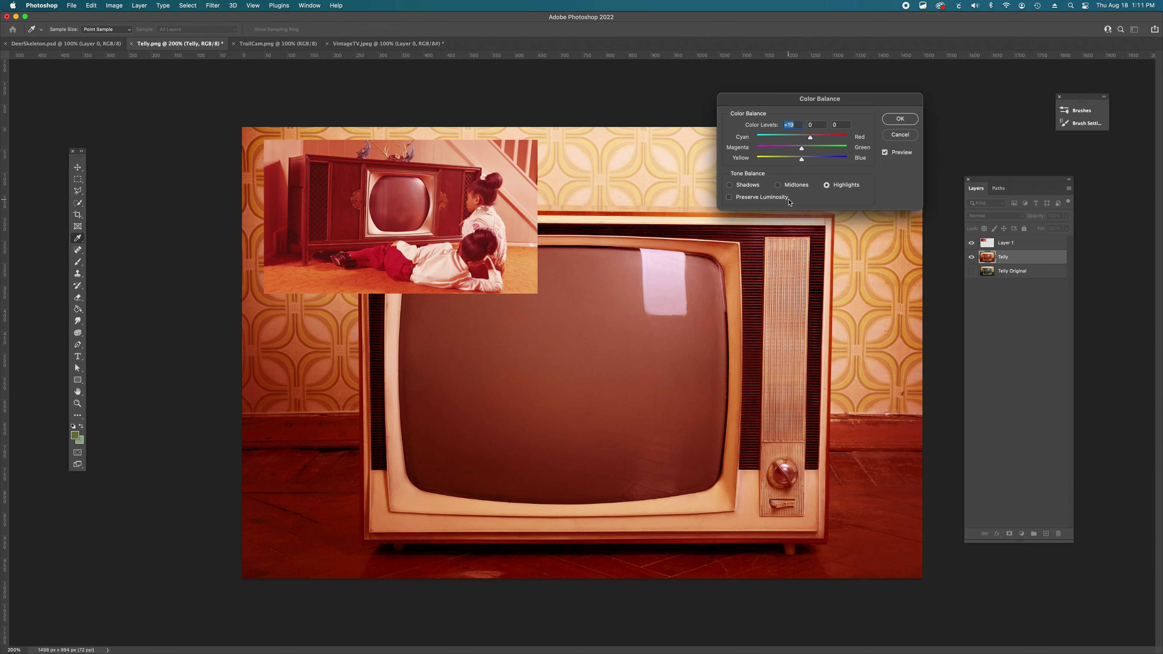
left_click(900, 119)
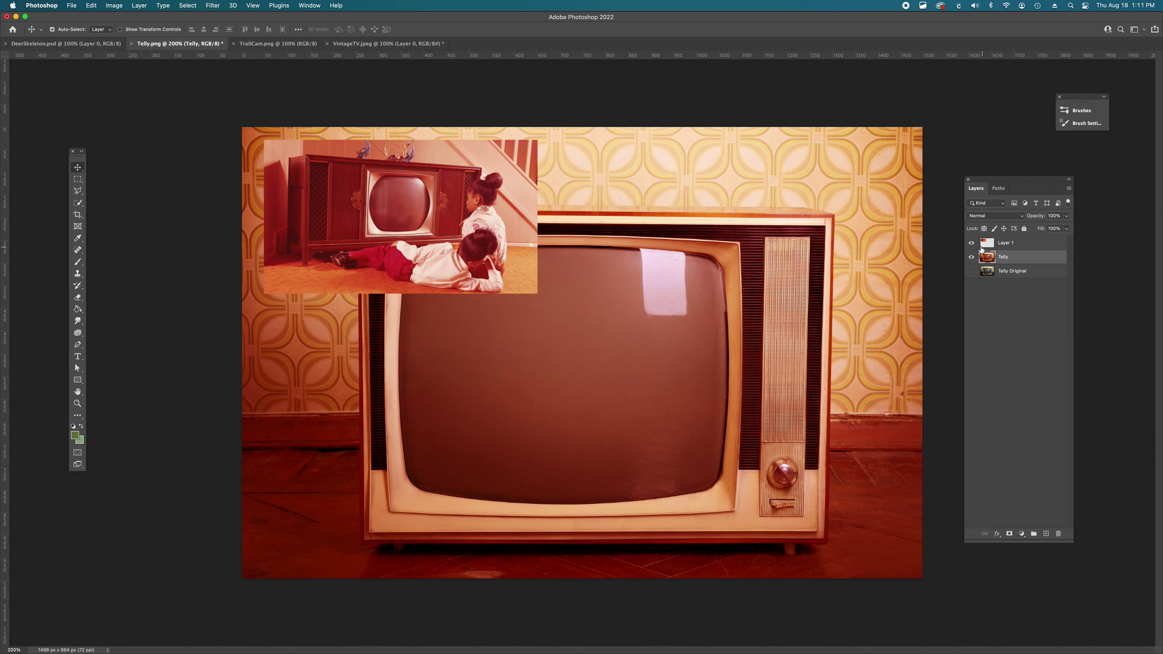
Step: Hide Layer 1's inset, show Telly Original, and toggle Telly to compare before and after
left_click(972, 244)
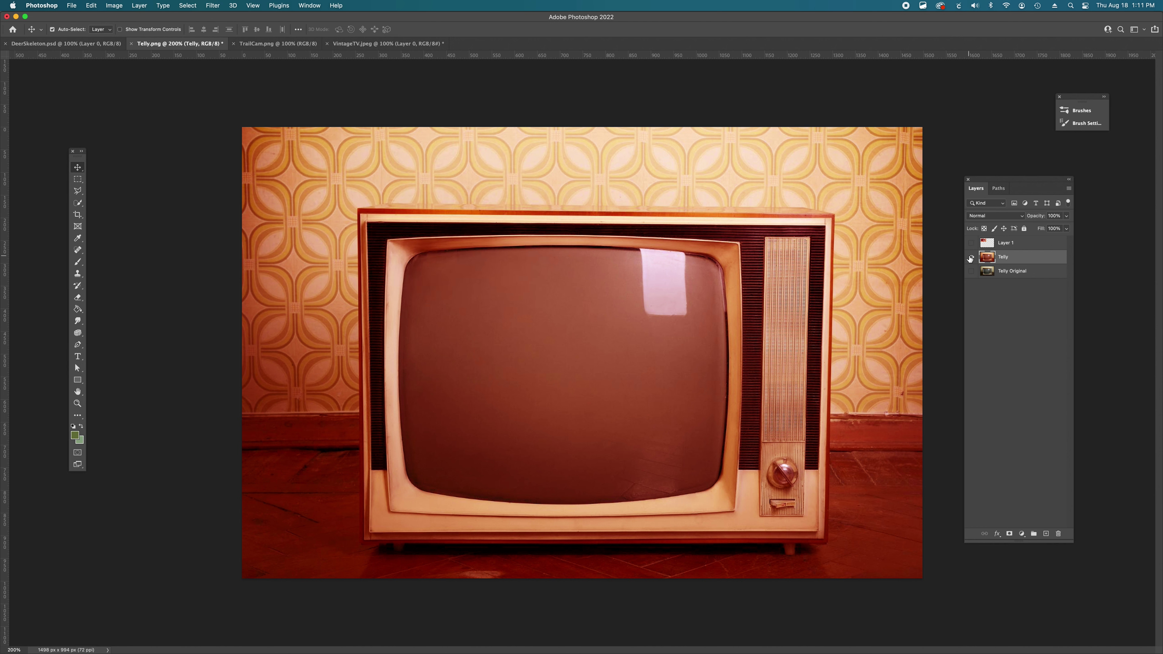
left_click(971, 271)
left_click(971, 258)
left_click(972, 259)
left_click(971, 258)
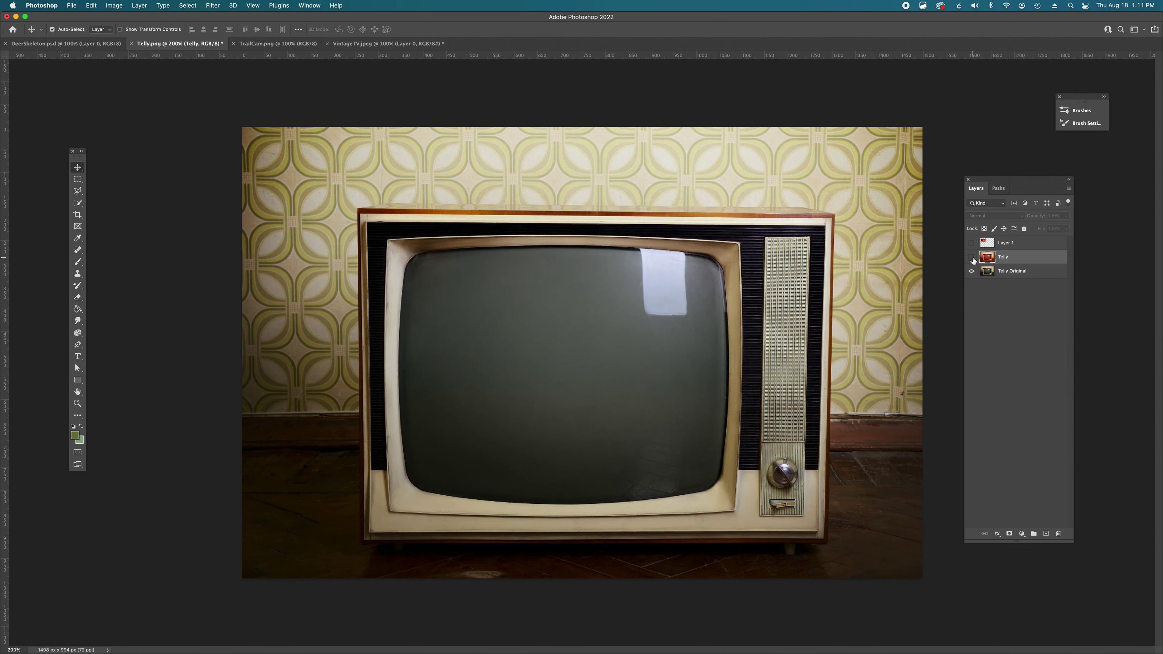
left_click(971, 258)
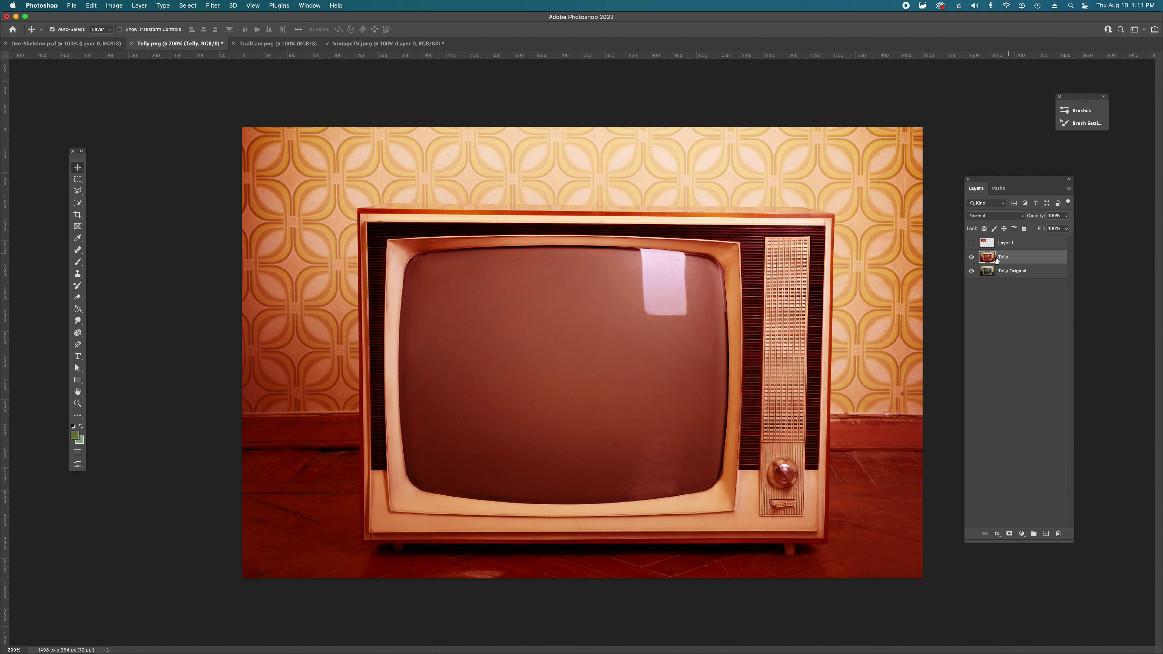
left_click(970, 258)
left_click(972, 258)
Step: Unlock the TrailCam.png background layer and drag the forest photo out of its document
left_click(49, 44)
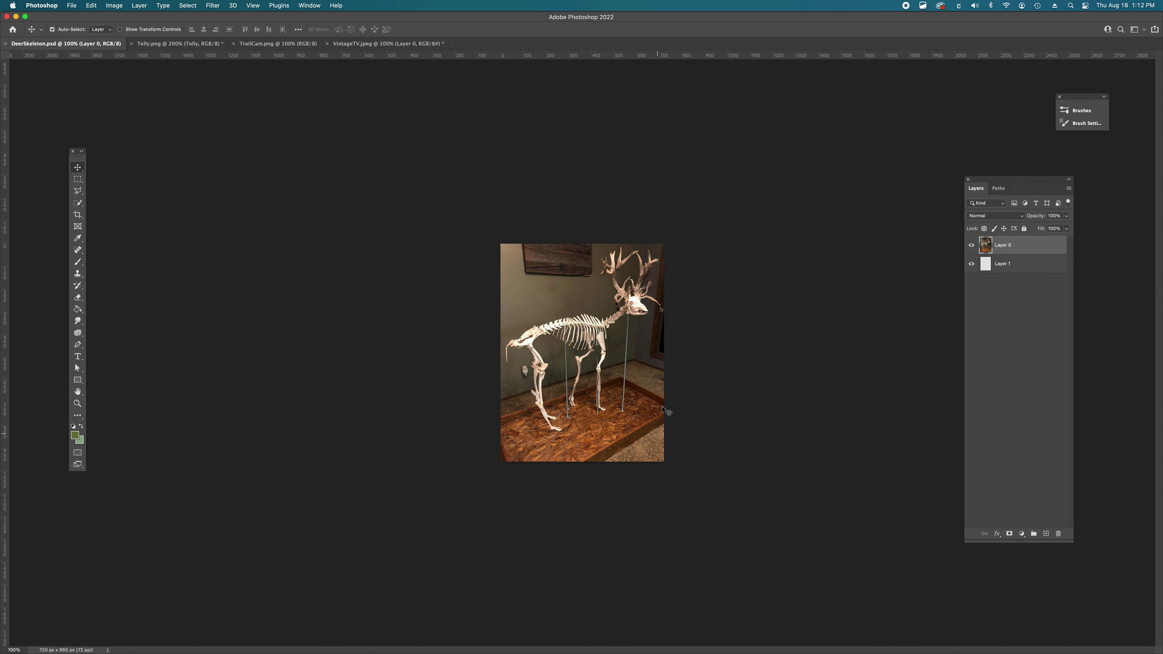
left_click(258, 44)
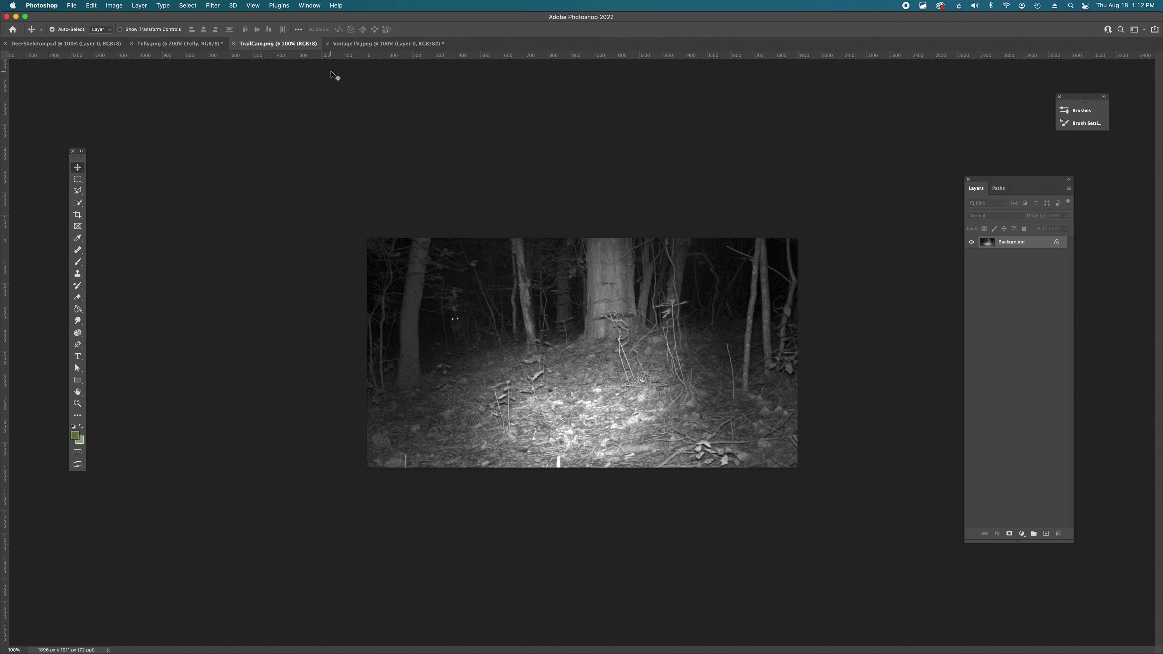
left_click(1056, 242)
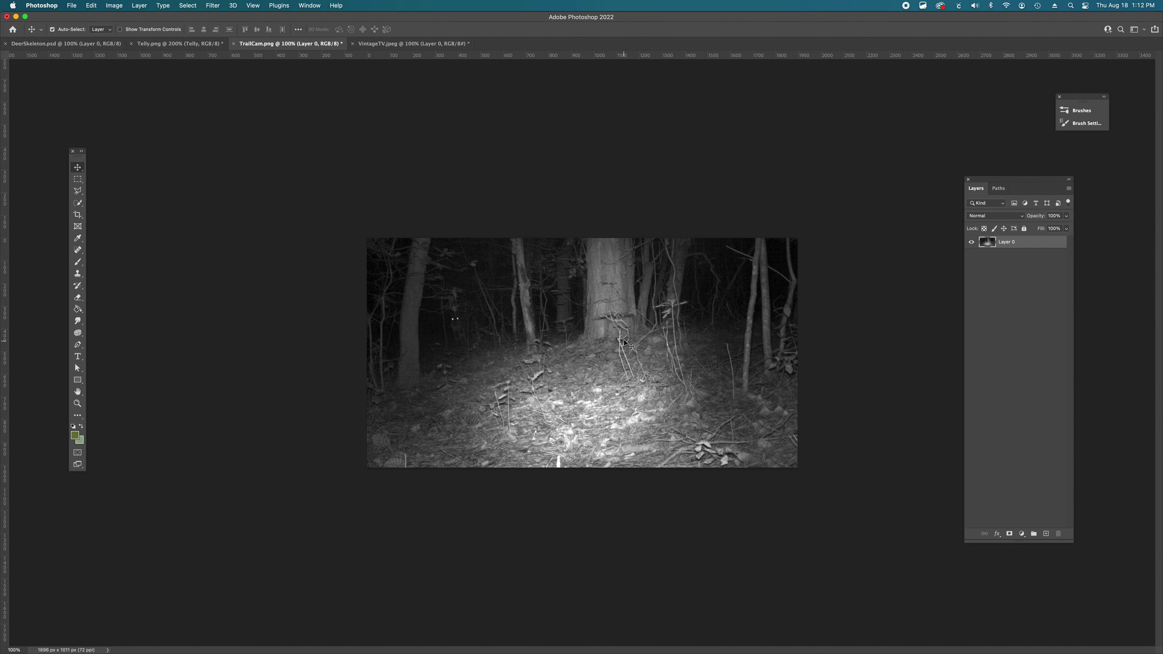
mouse_move(609, 371)
left_mouse_down()
mouse_move(575, 384)
mouse_move(350, 239)
mouse_move(236, 143)
mouse_move(195, 42)
mouse_move(226, 82)
mouse_move(564, 360)
mouse_move(605, 375)
left_mouse_up()
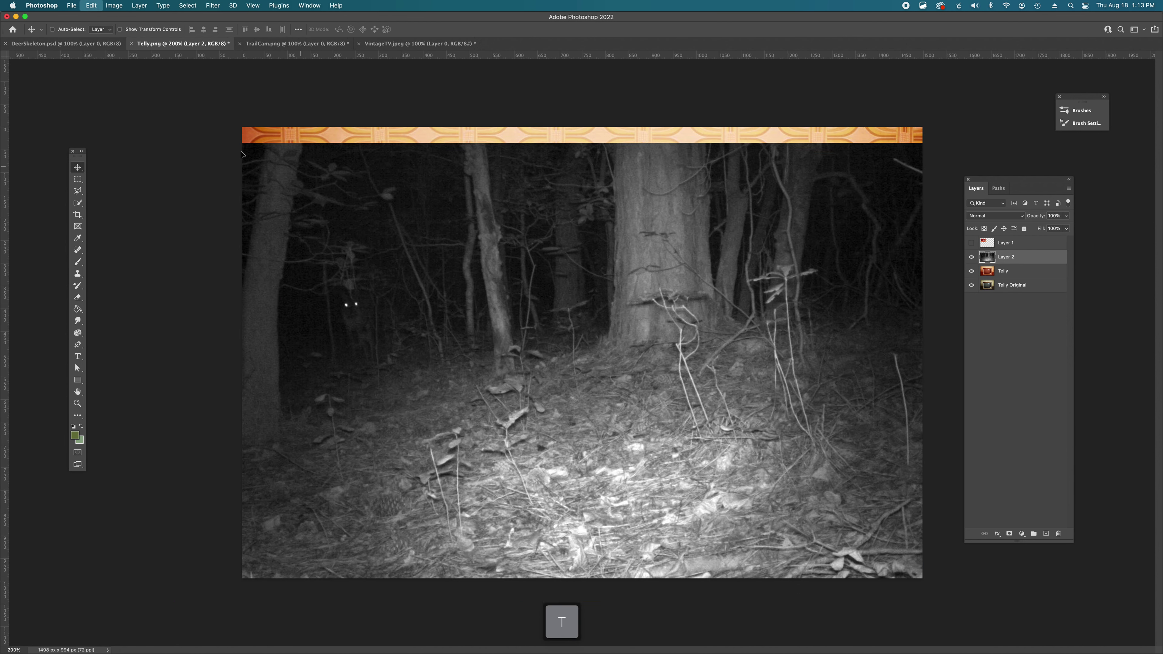
Step: Scale the trail-cam photo to 66.25% and position it over the TV screen
key("super+alt+t")
left_click_drag(175, 144, 314, 236)
left_click_drag(583, 308, 548, 307)
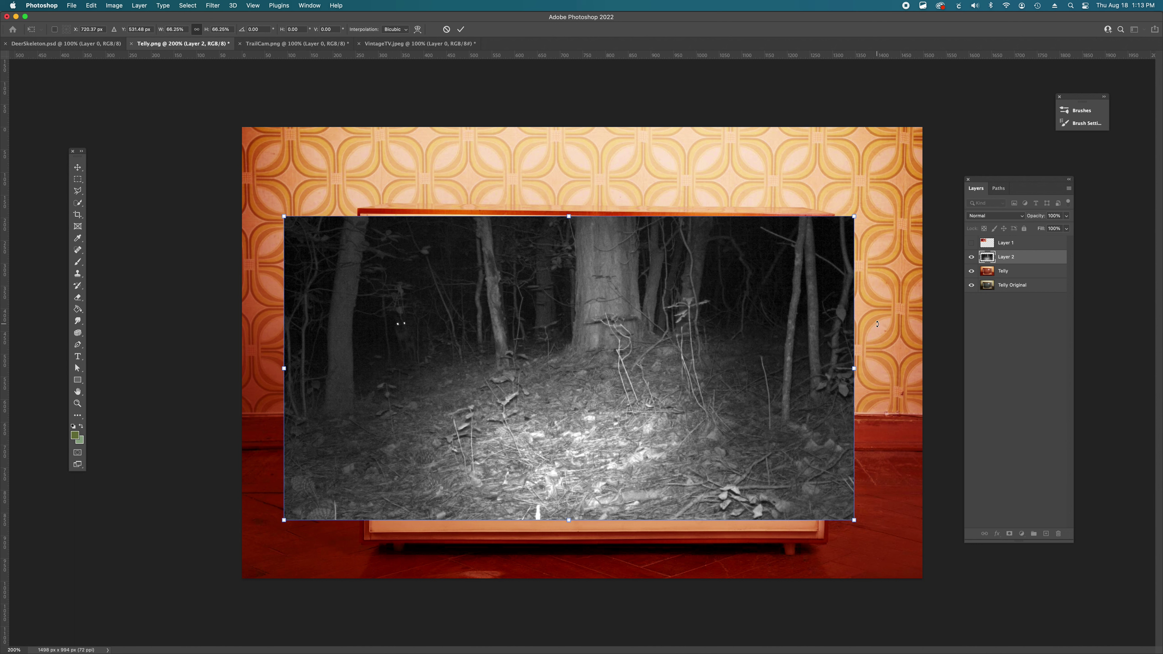
key("Return")
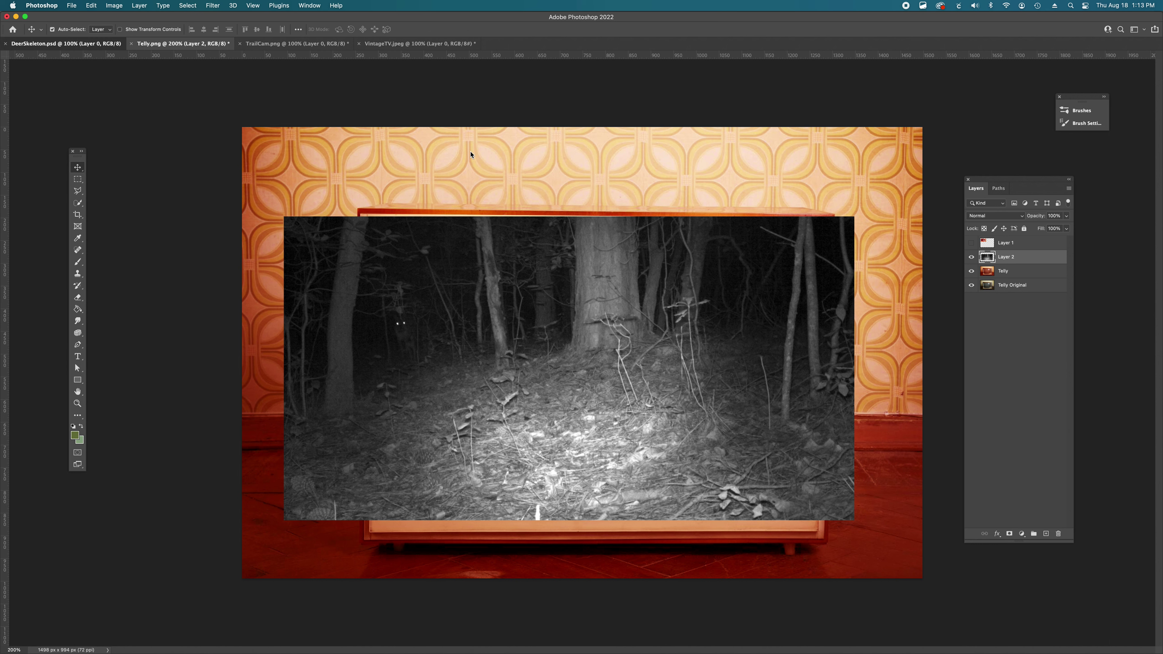
key("ctrl+shift+Tab")
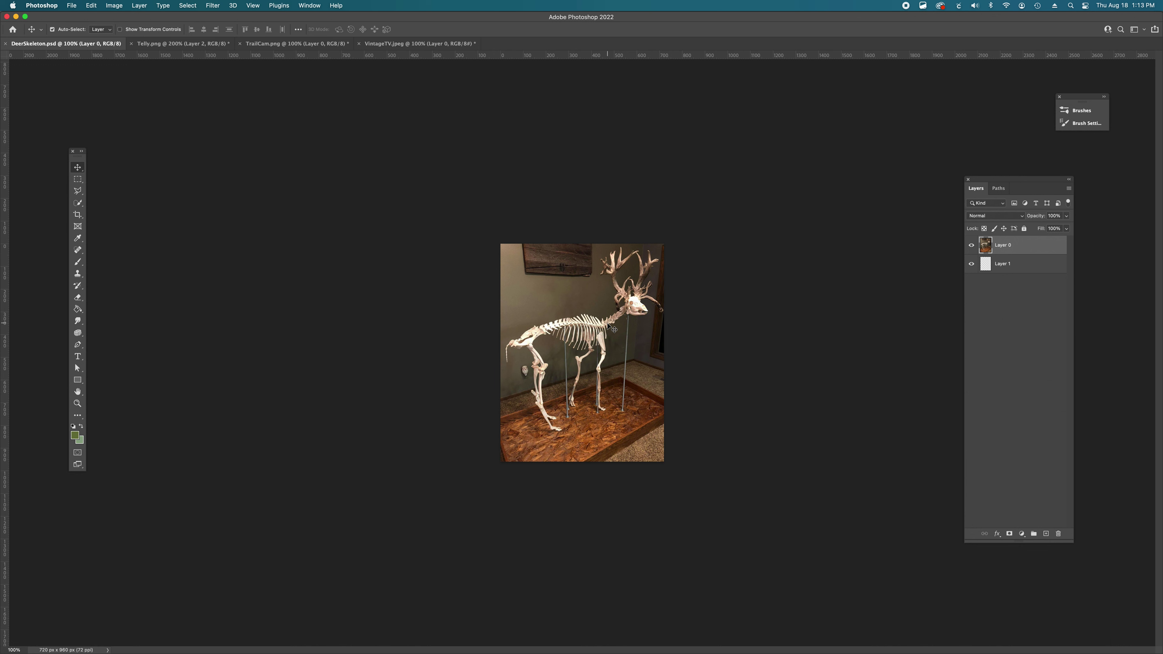
Step: Show the Paths panel, zoom in, and preview the Deer Outline and Deer Holes paths
left_click(999, 188)
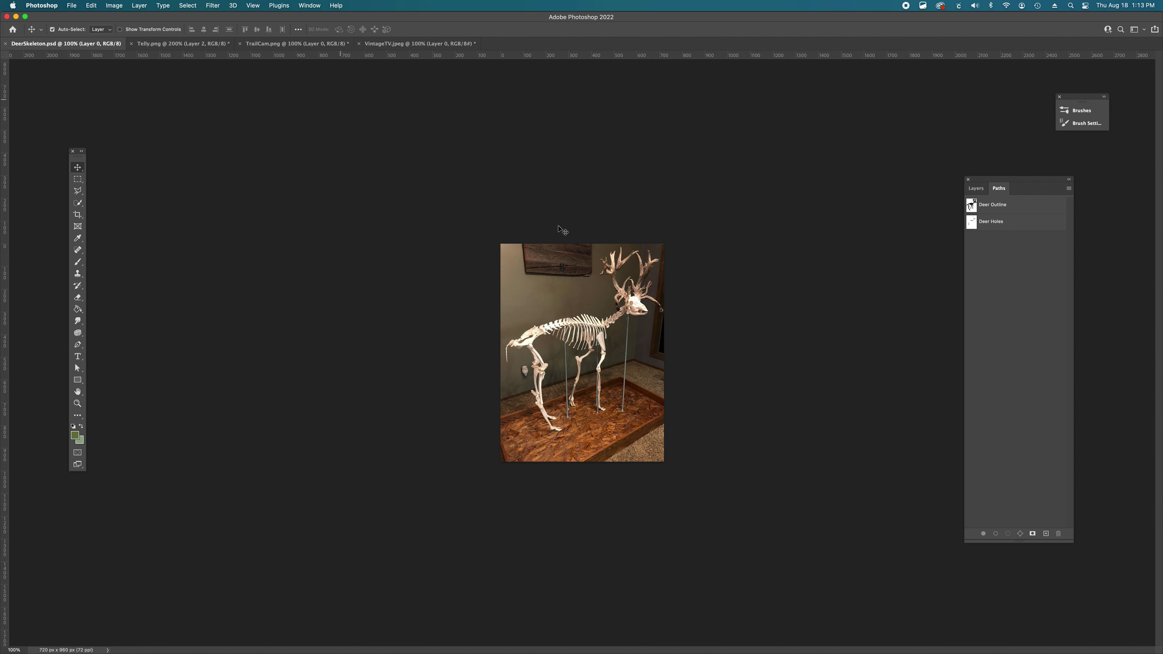
key("super+plus")
key("super+plus")
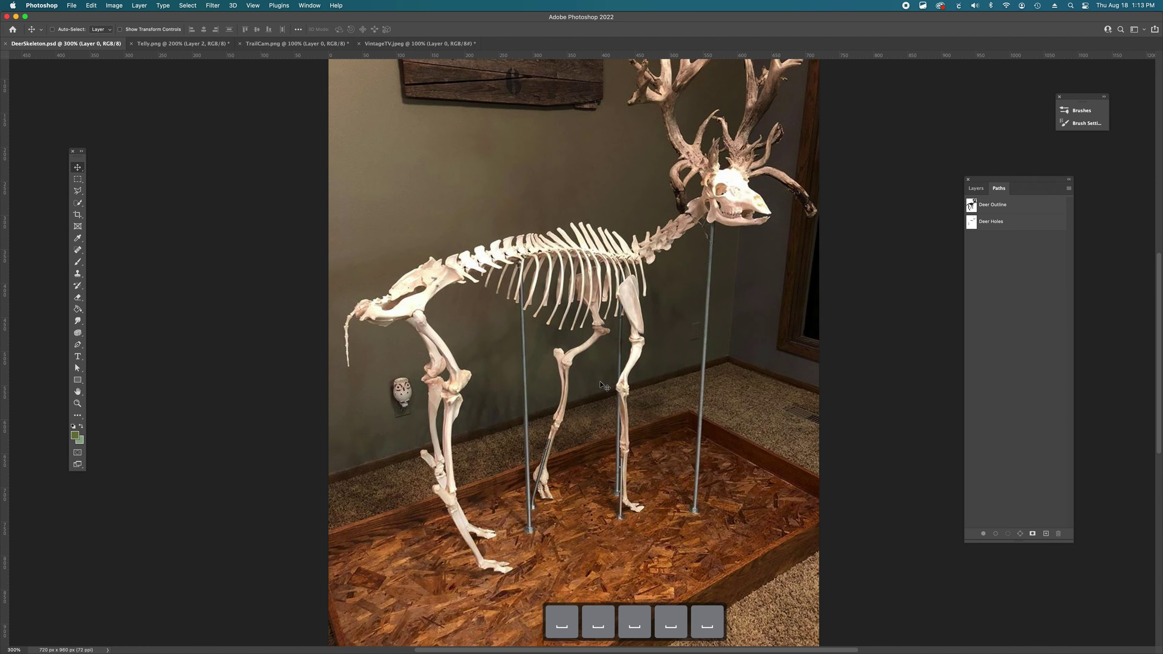
key("super")
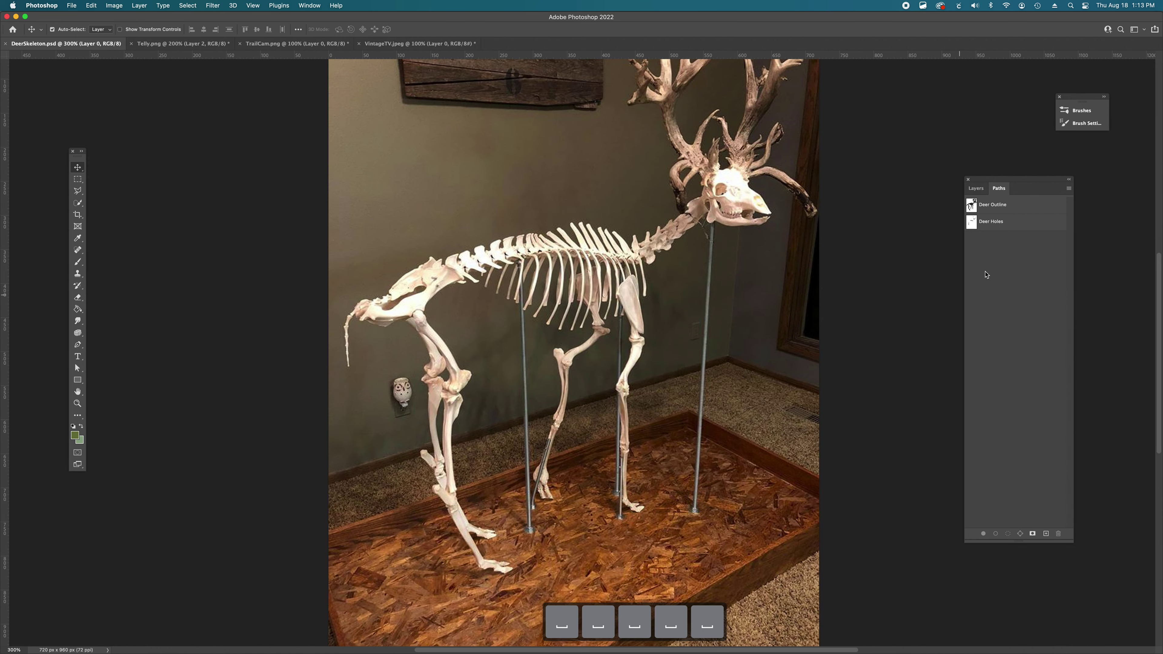
left_click(985, 211)
scroll(708, 326, "up", 3)
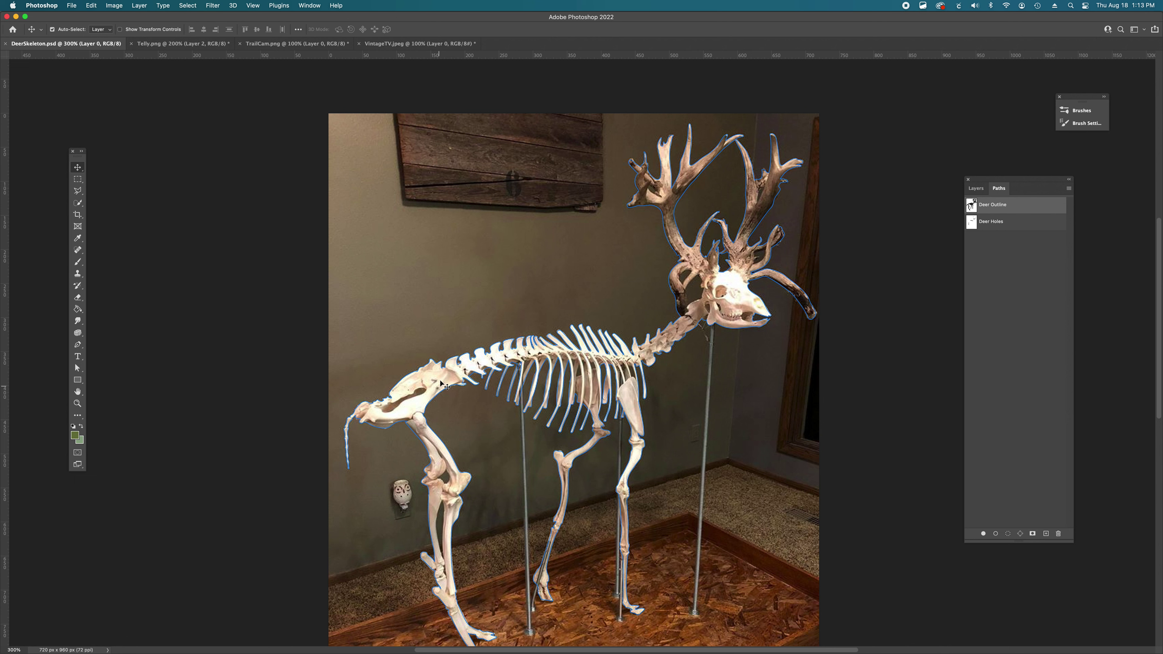
left_click(993, 224)
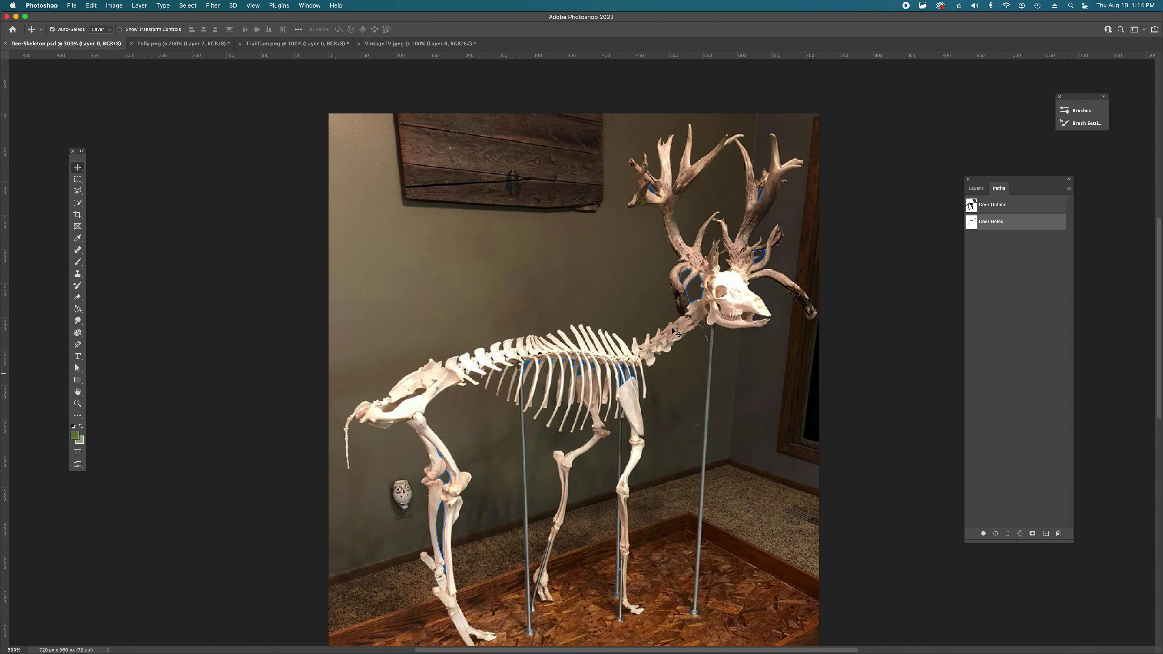
left_click(1014, 205)
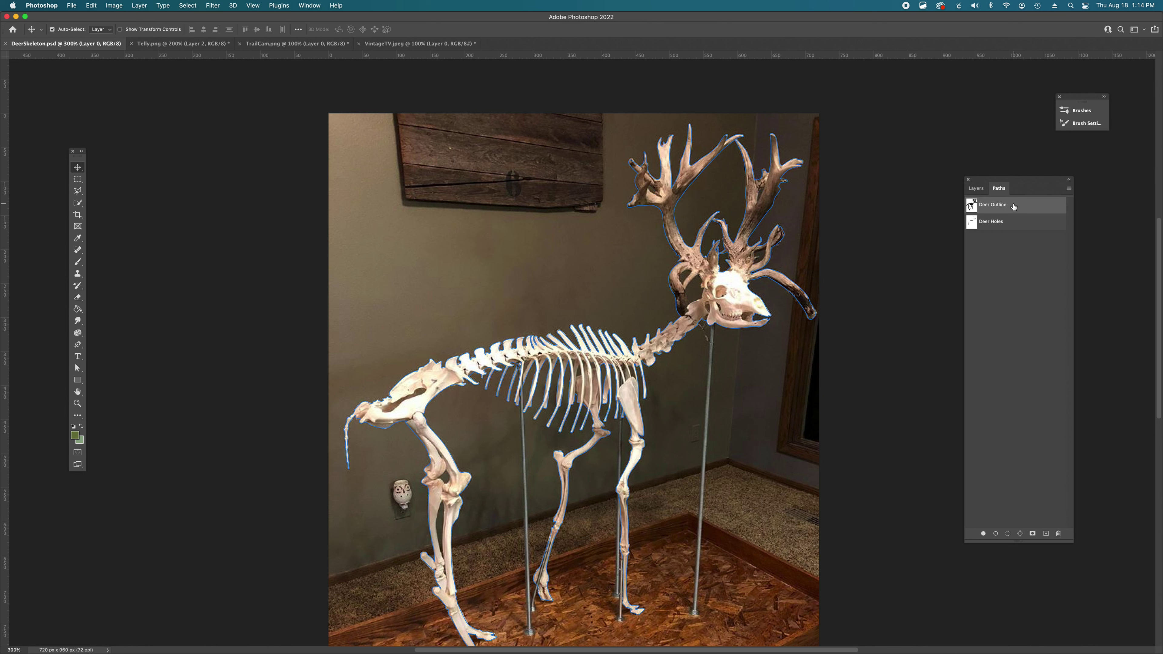
Step: Load Deer Outline as a selection to test it, then deselect
scroll(811, 300, "down", 3)
scroll(810, 300, "right", 2)
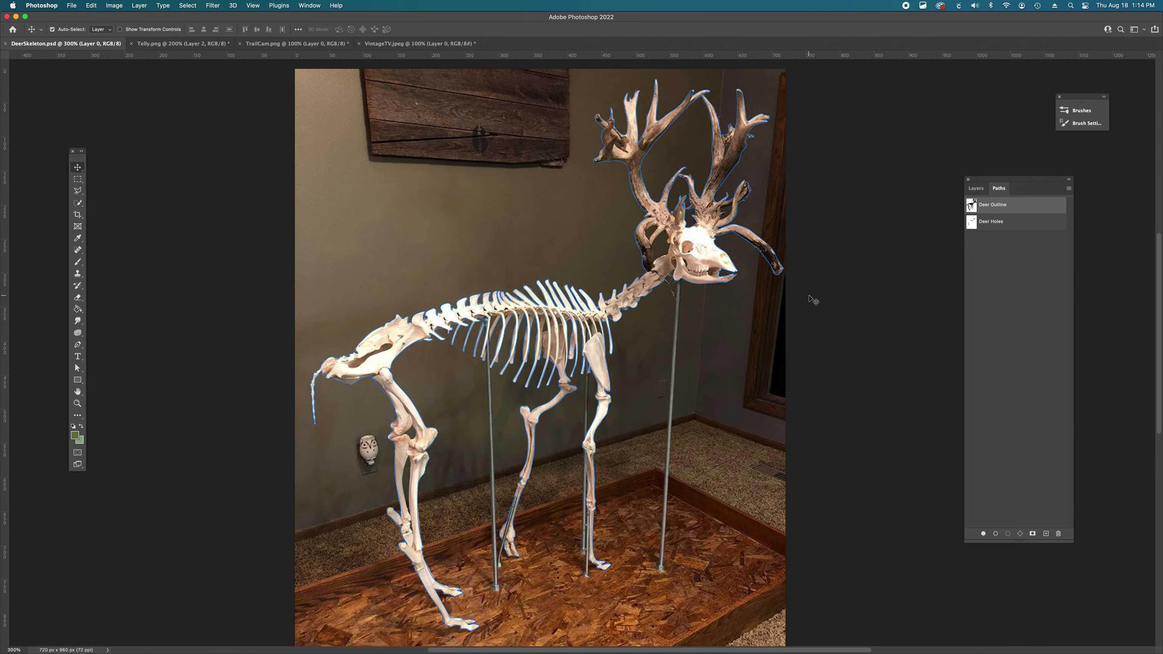
scroll(812, 300, "down", 2)
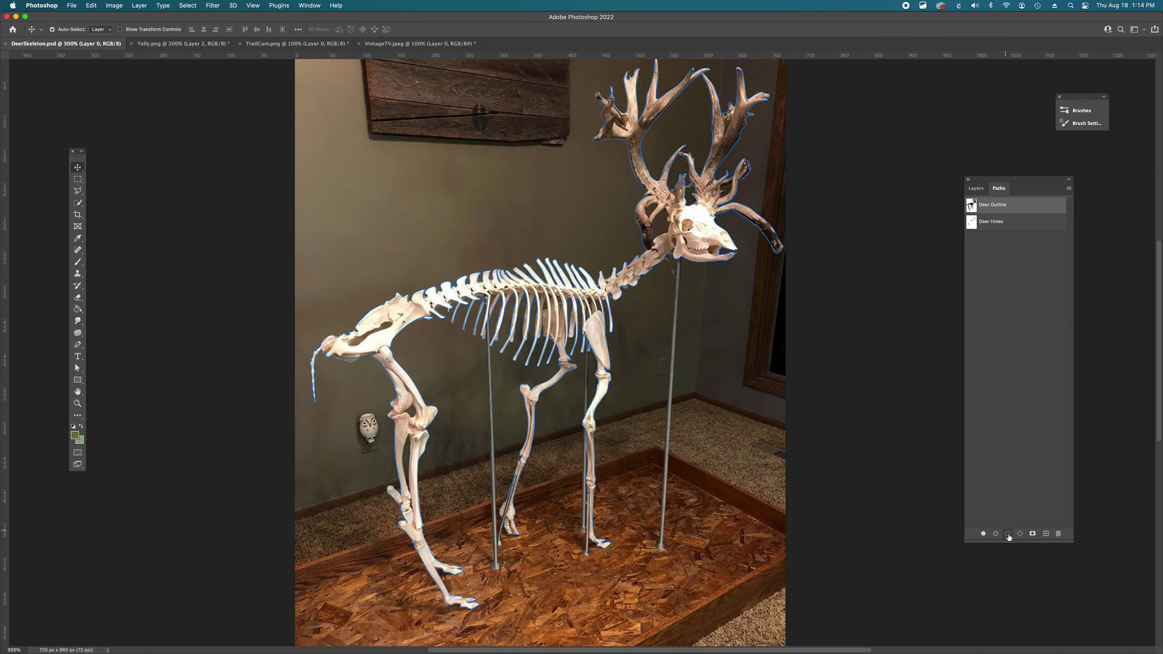
left_click(1007, 534)
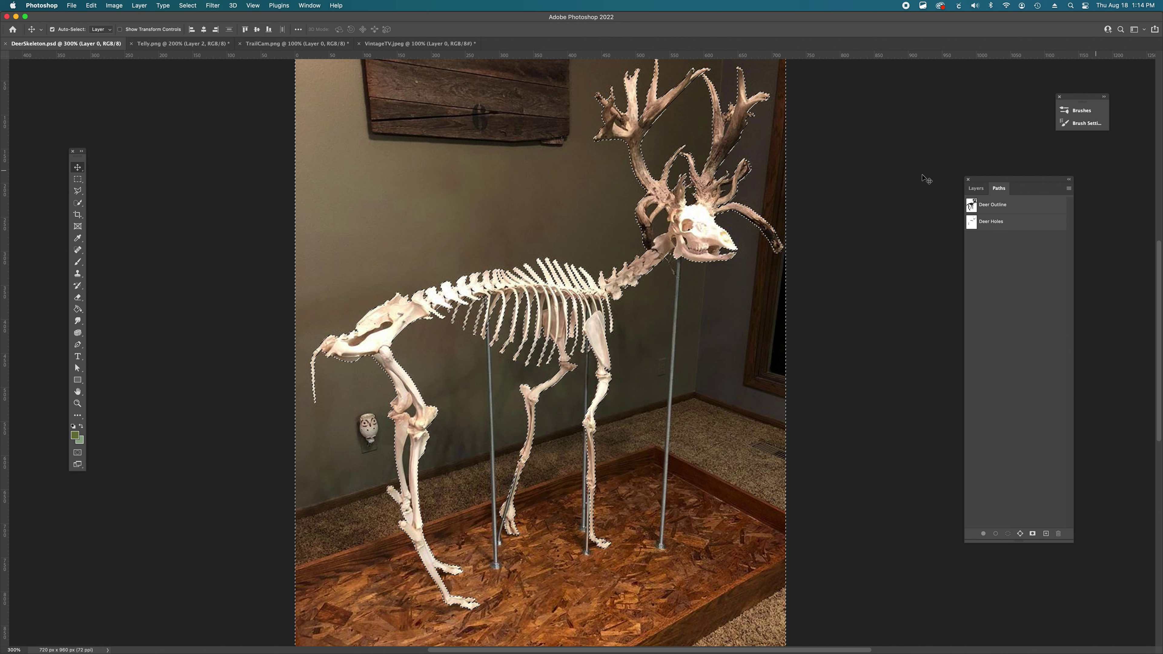
scroll(749, 142, "up", 4)
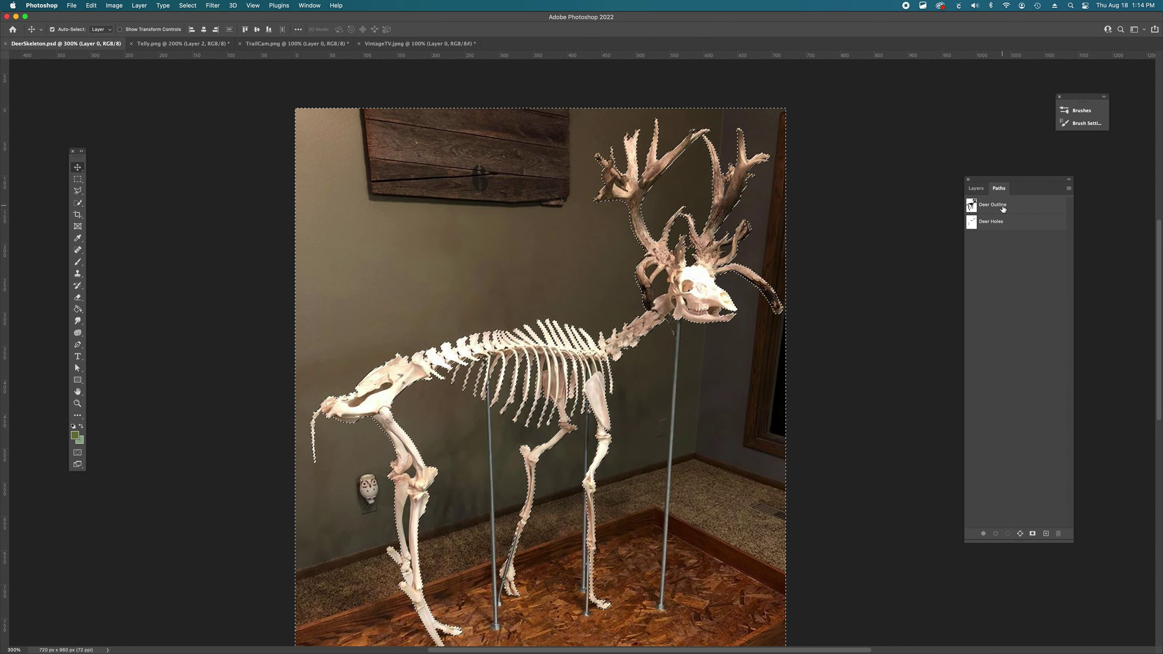
left_click(989, 207)
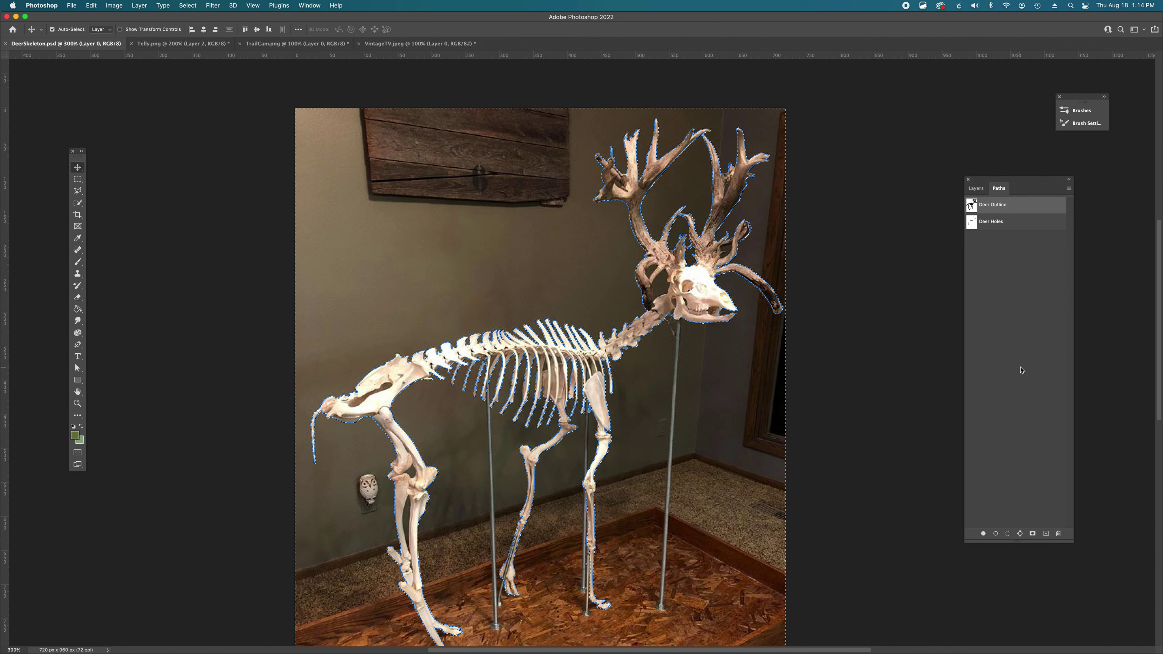
key("super+d")
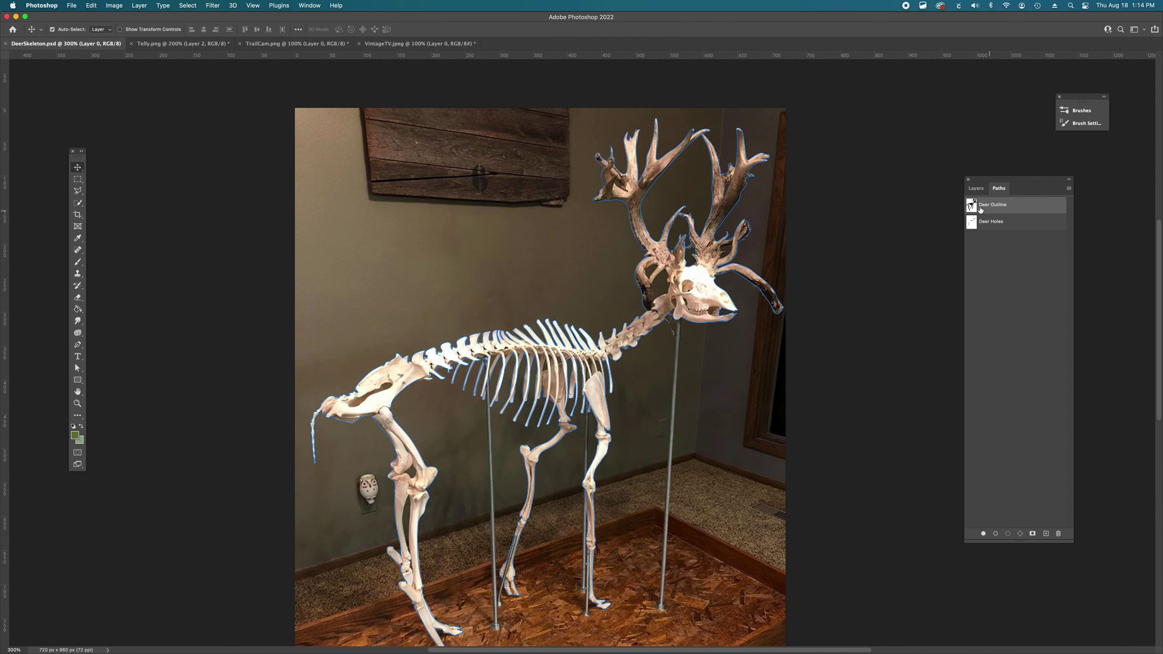
Step: Select the whole Deer Outline path and change its Path Operations combine mode
left_click(76, 369)
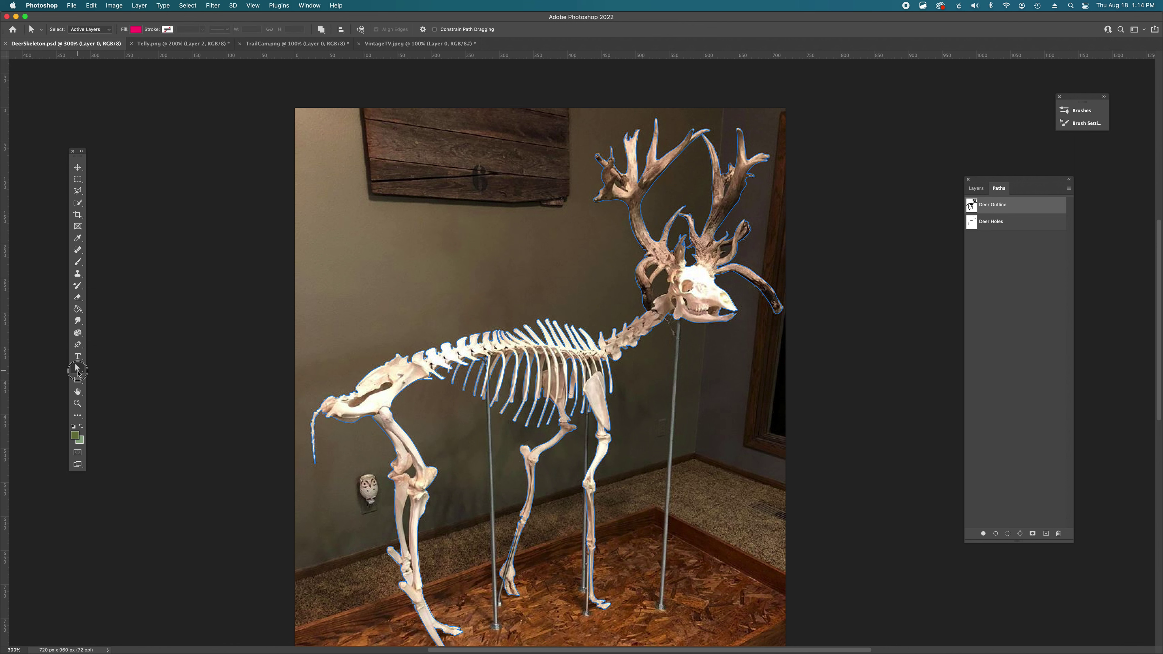
left_click(408, 359)
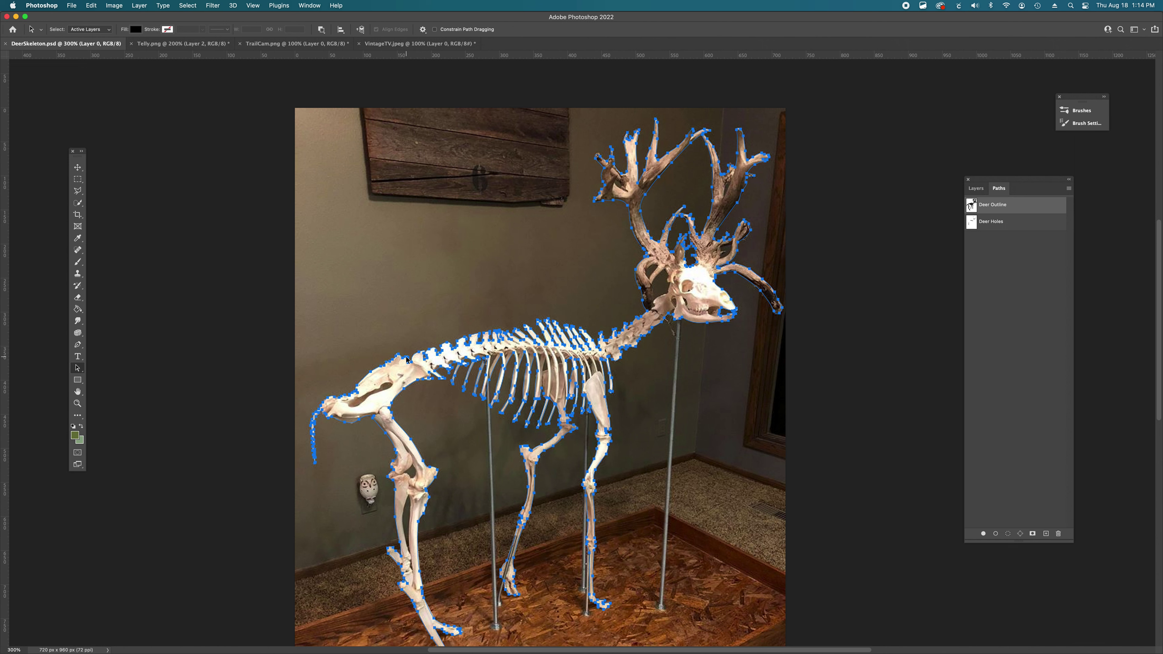
left_click(321, 30)
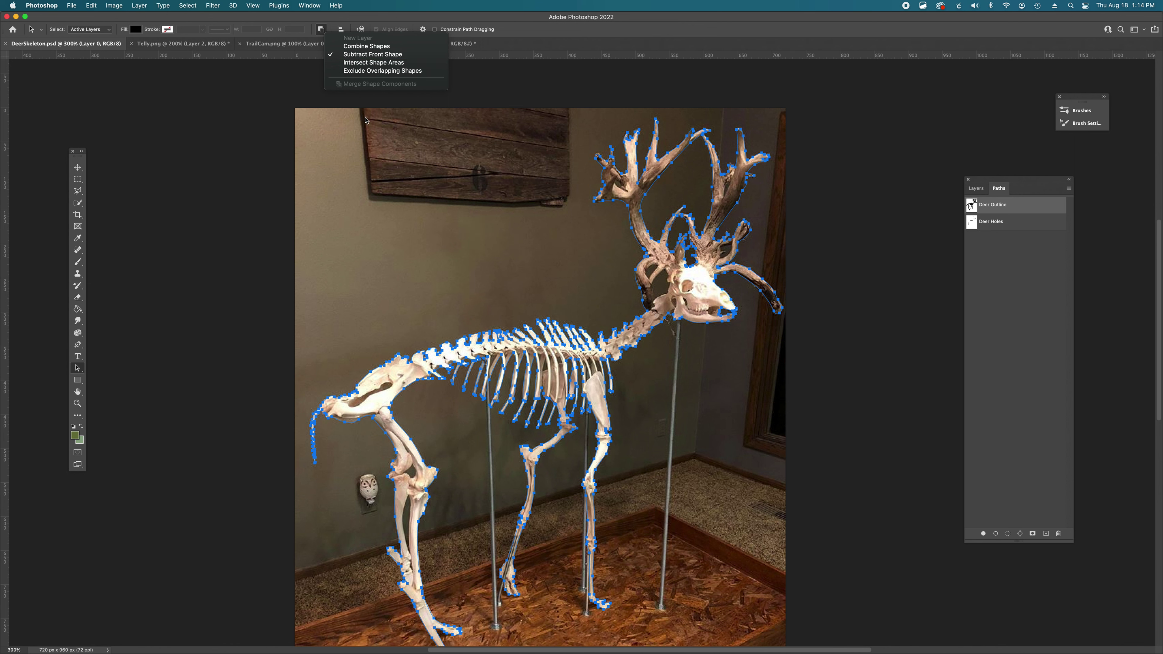
left_click(1033, 235)
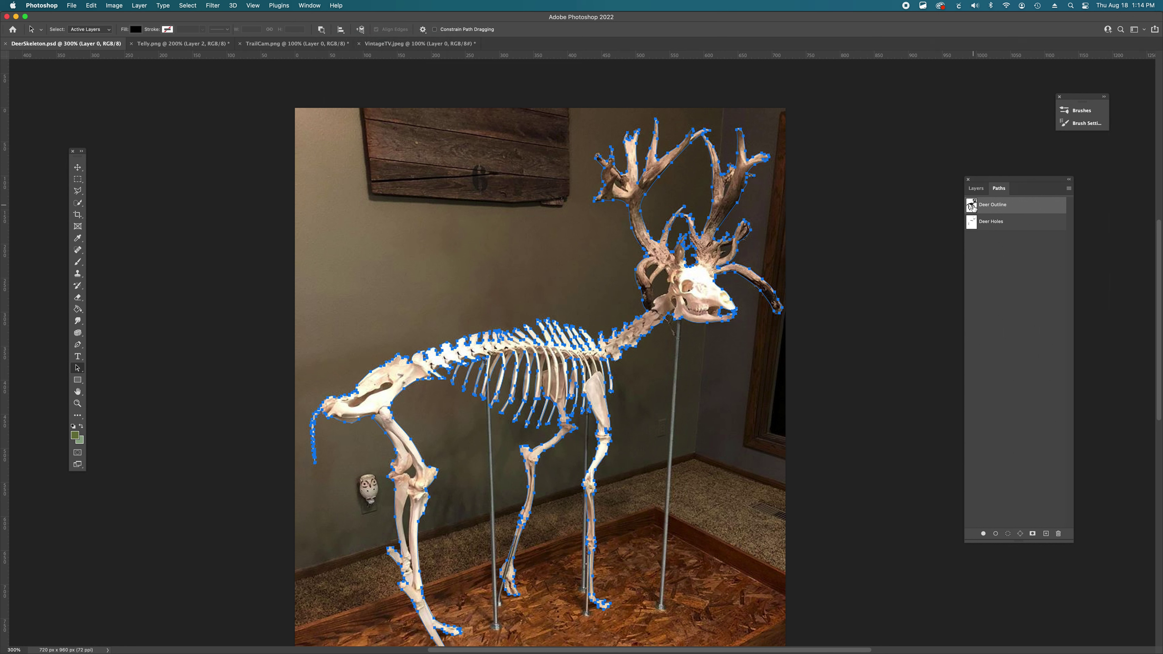
left_click(321, 29)
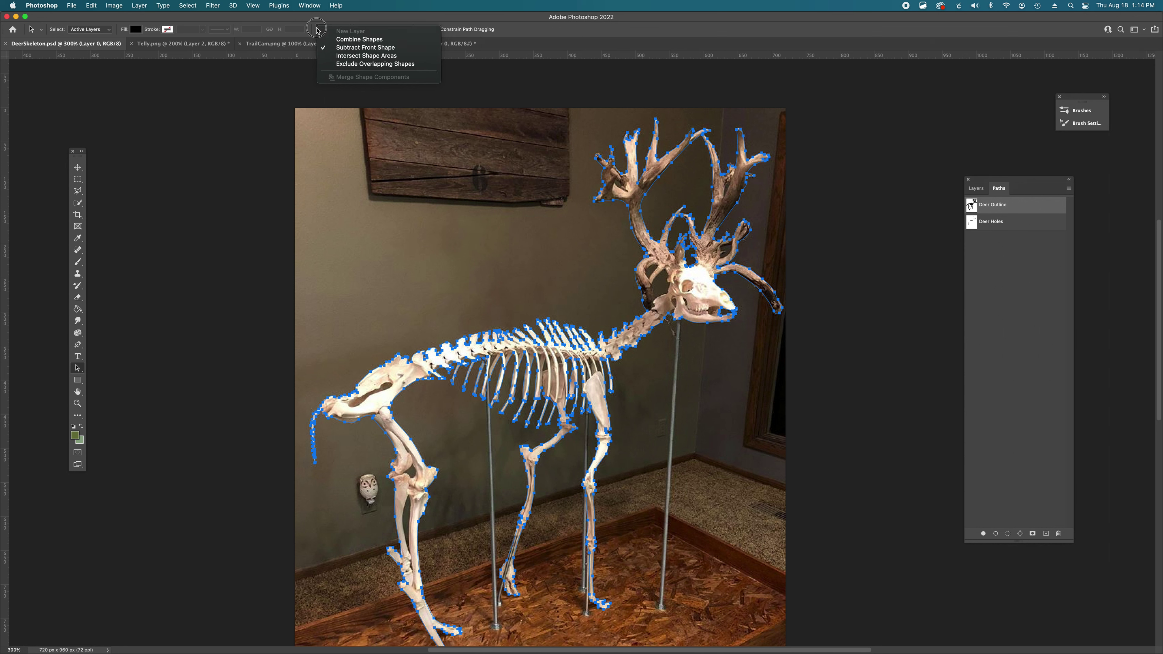
left_click(355, 40)
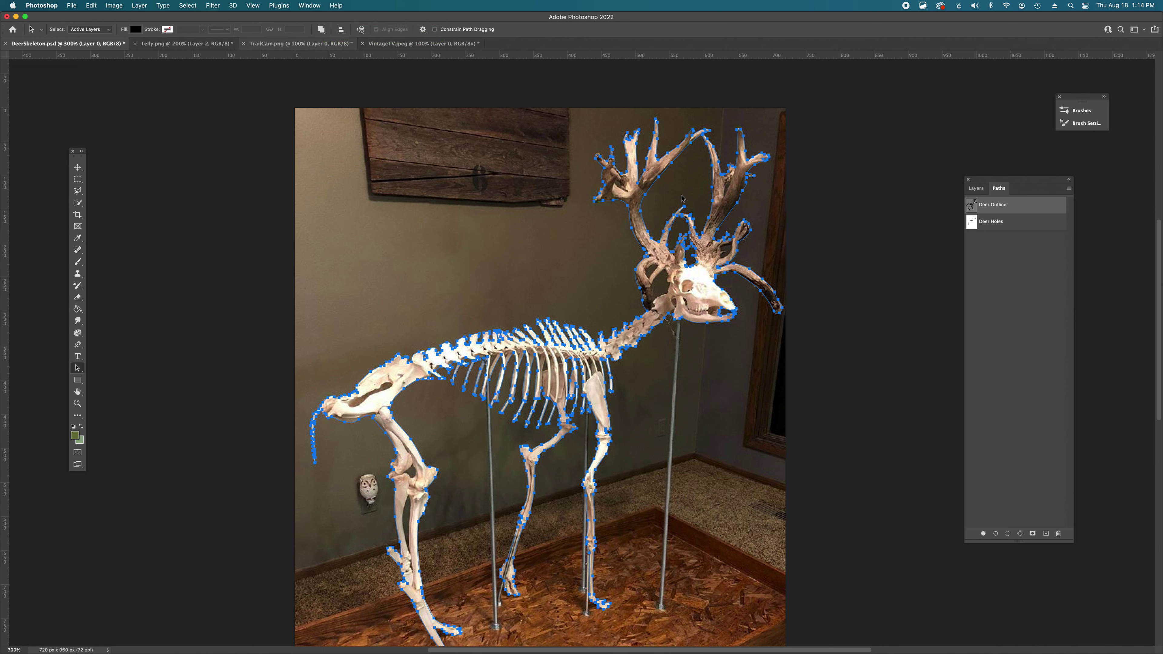
left_click(970, 212)
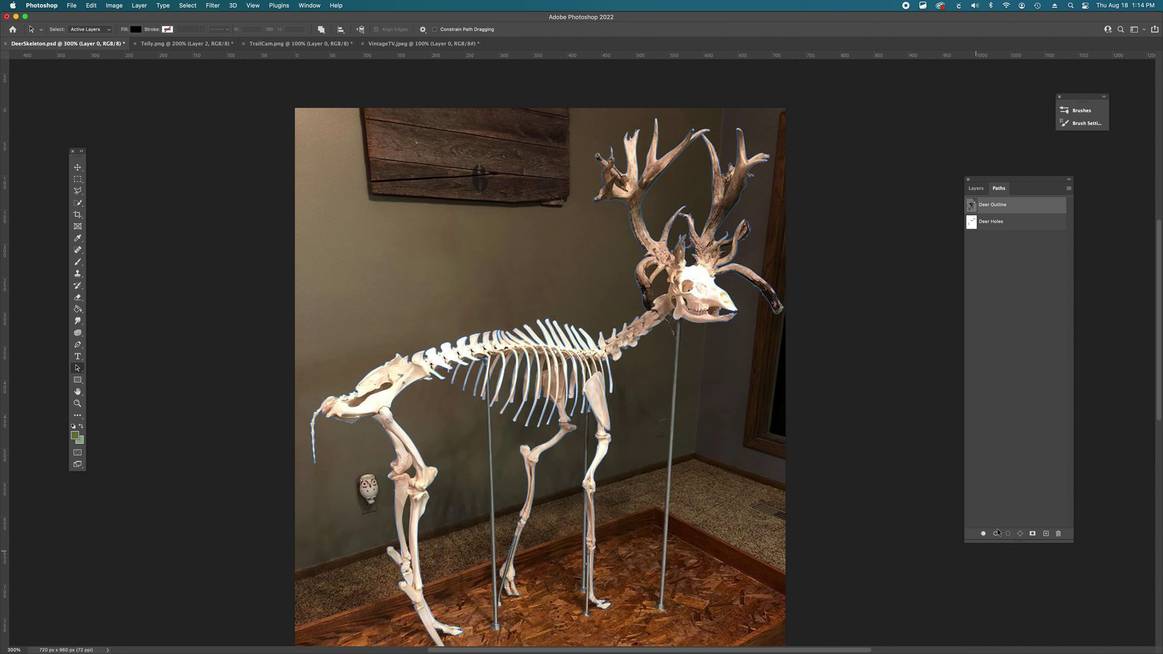
Step: Load the Deer Outline path as a selection around the skeleton
left_click(1007, 533)
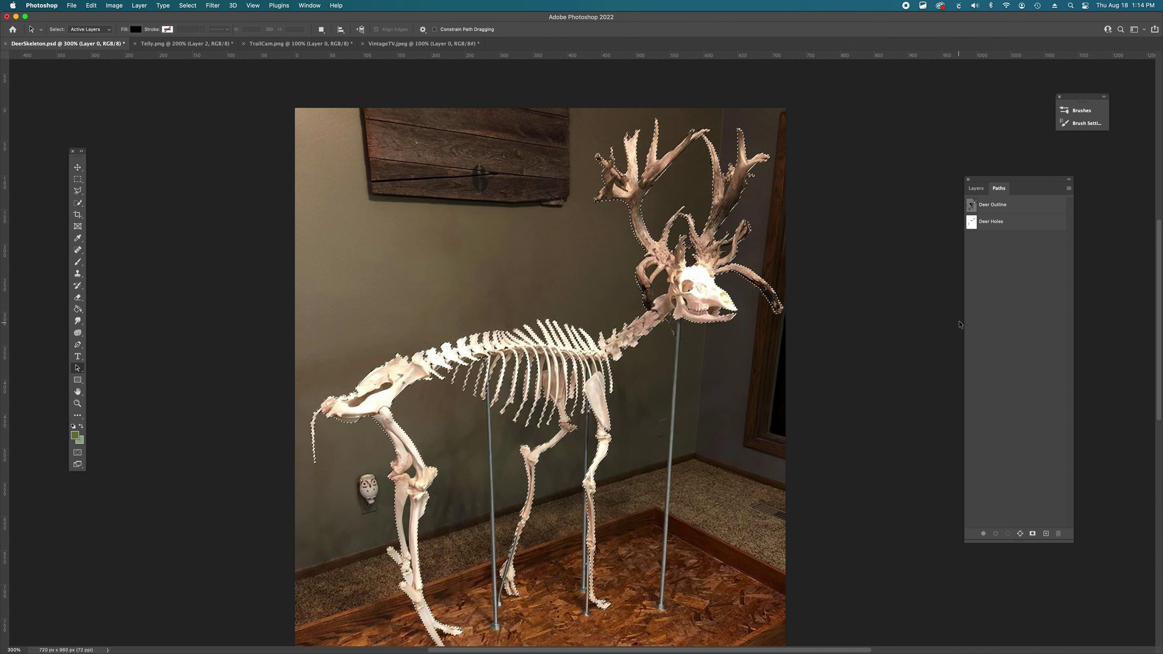
key("super+z")
key("super+z")
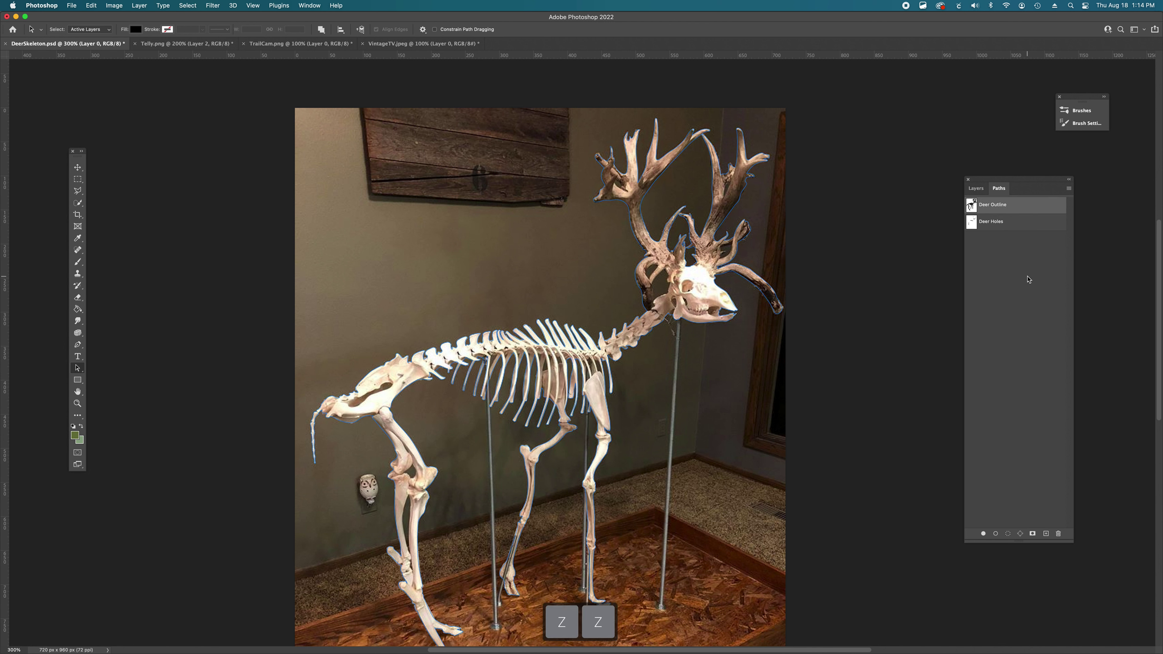
left_click(1017, 208)
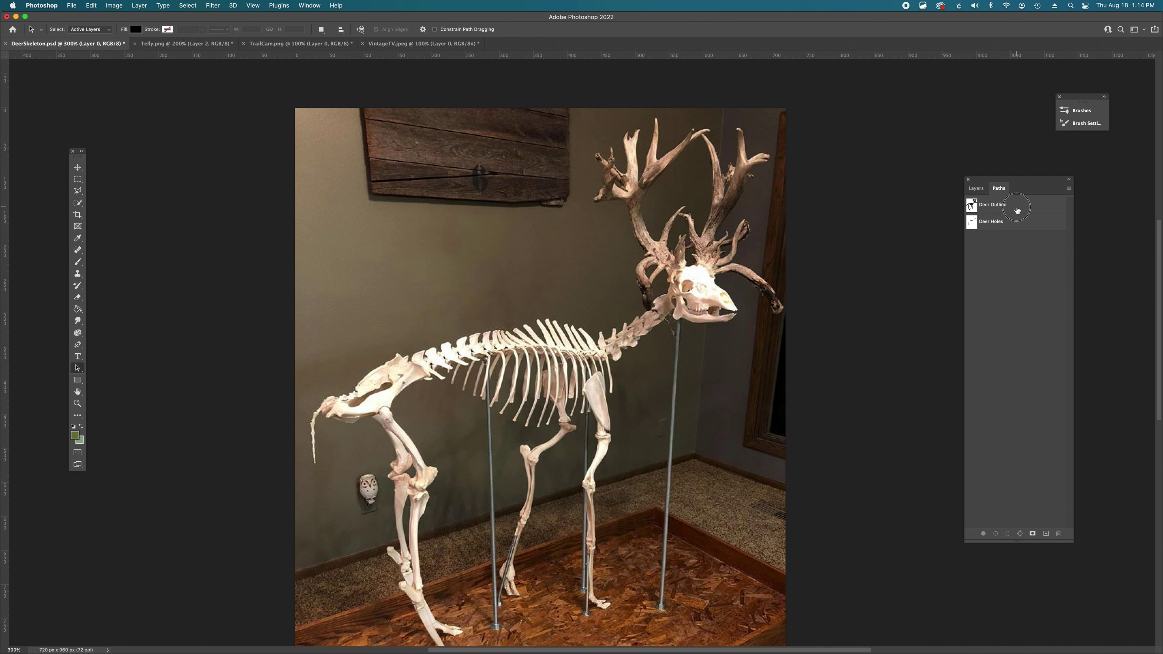
left_click(1008, 534)
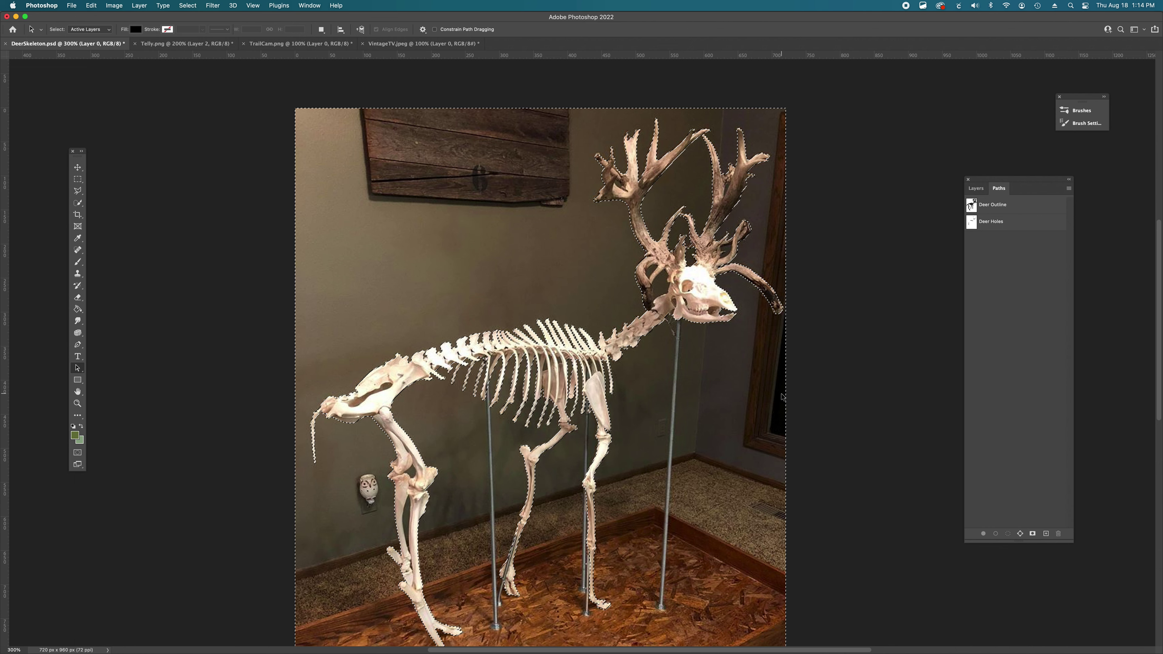
Step: Load the Deer Holes path as a selection and delete, undoing the mistaken skeleton deletion
scroll(1020, 141, "down", 4)
left_click(976, 188)
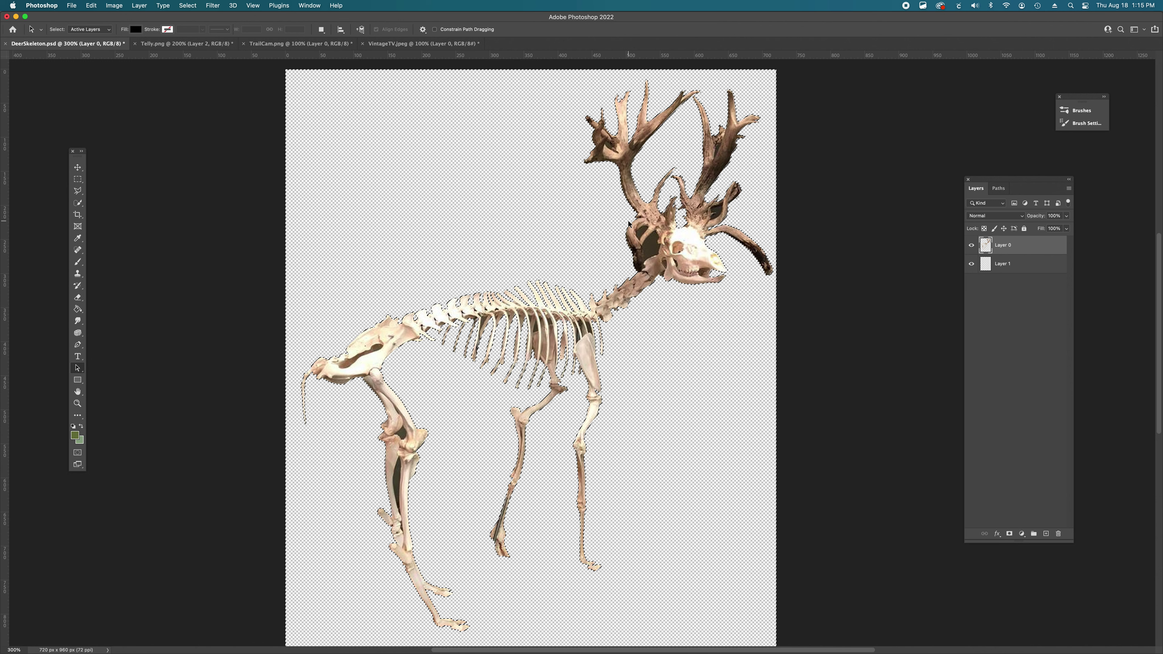
left_click(998, 188)
left_click(1004, 224)
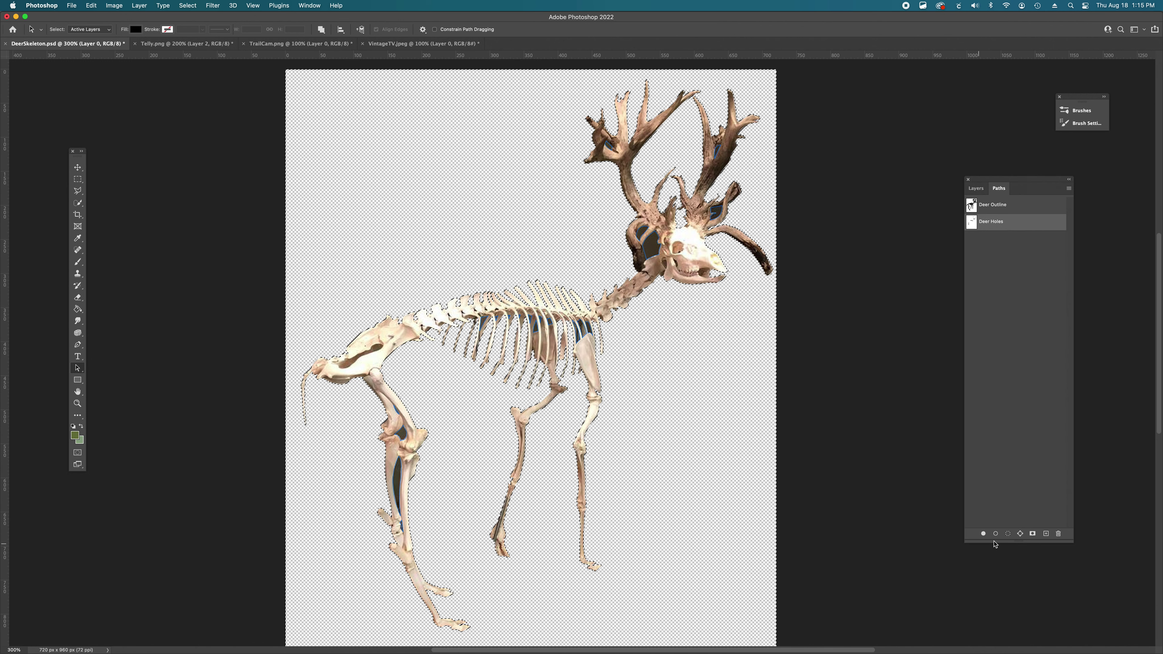
left_click(1006, 533)
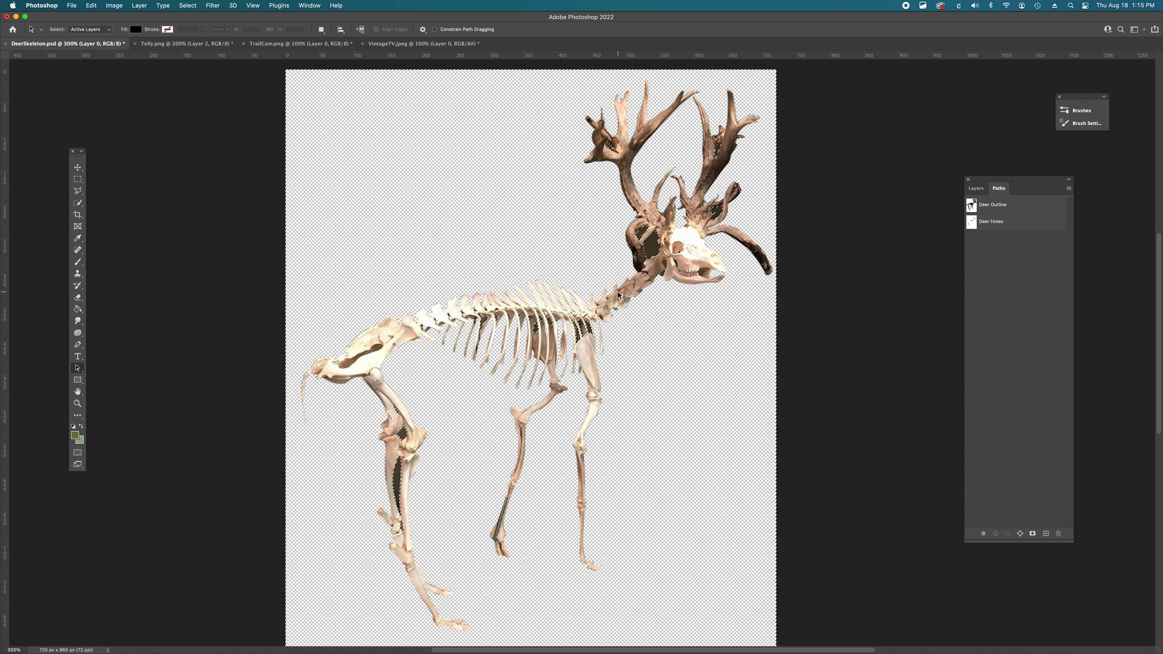
key("BackSpace")
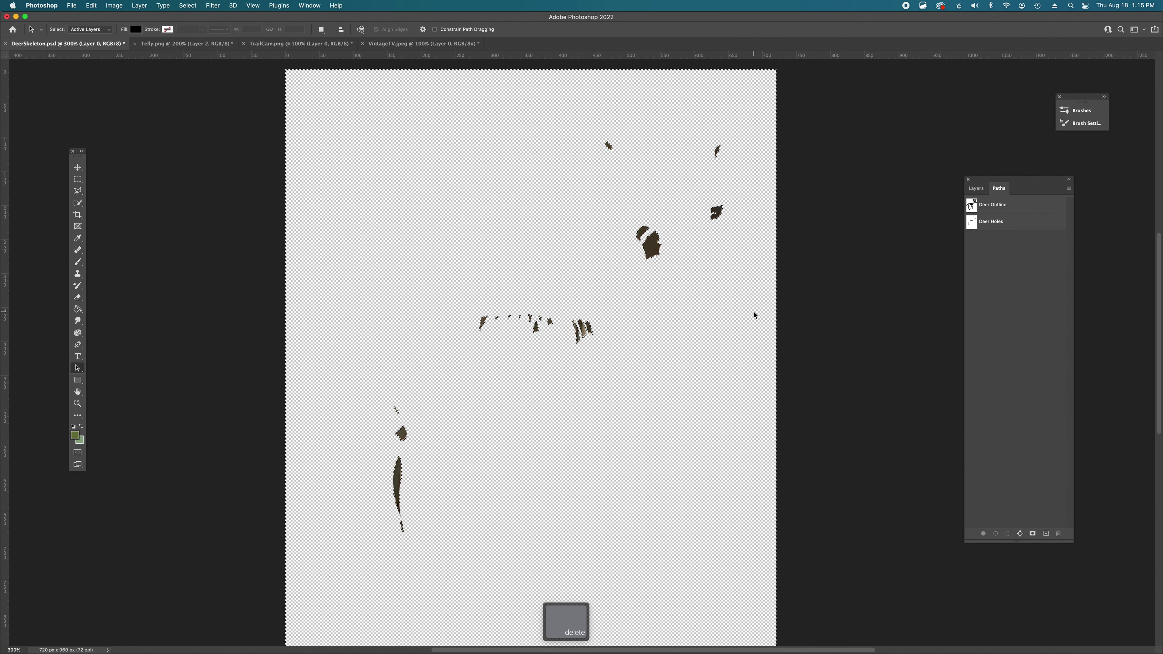
key("super+z")
Step: Invert the selection, delete the dark fill inside the skeleton's holes, and deselect
left_click(1005, 223)
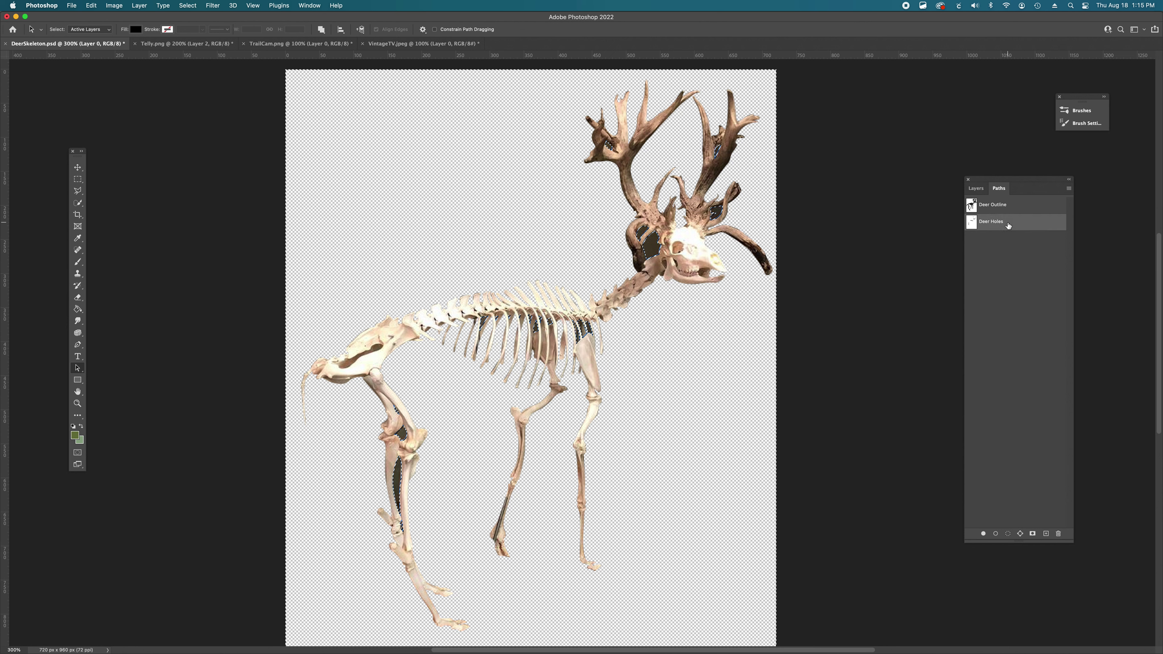
key("super+shift+i")
key("BackSpace")
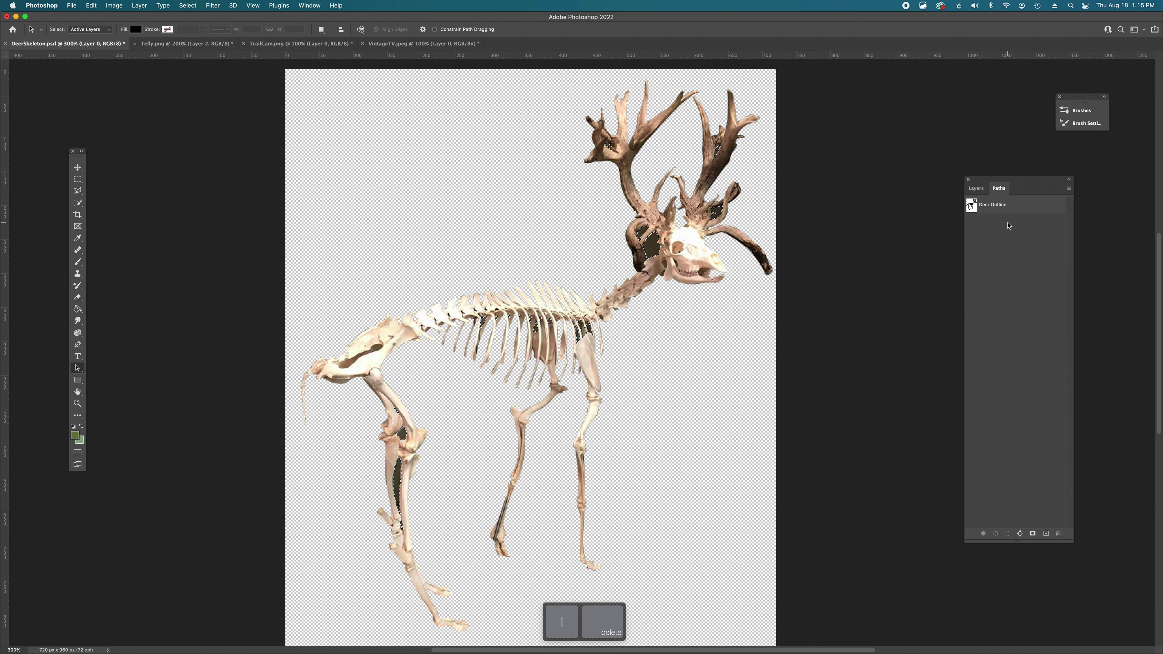
left_click(976, 188)
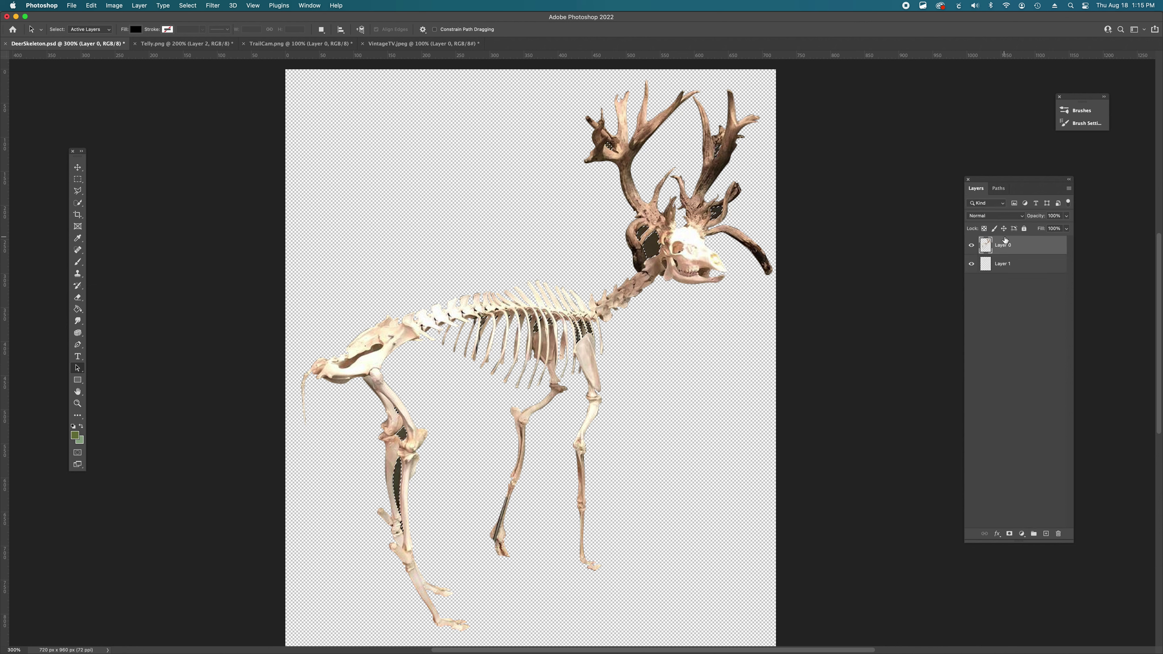
key("super+z")
left_click(998, 188)
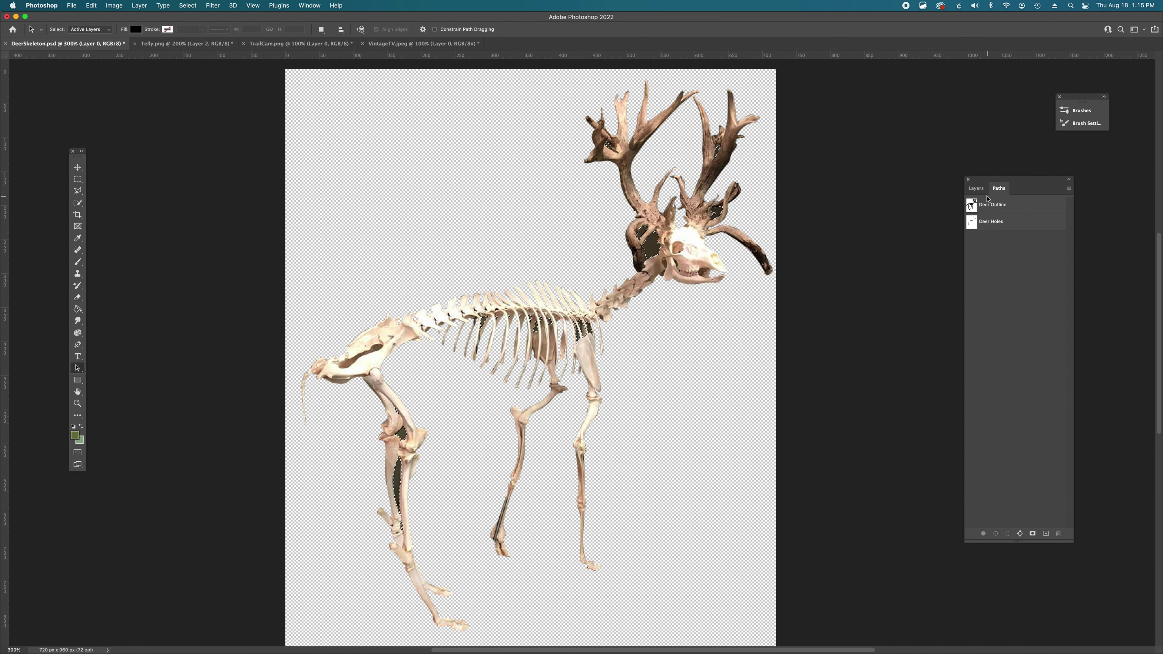
left_click(980, 189)
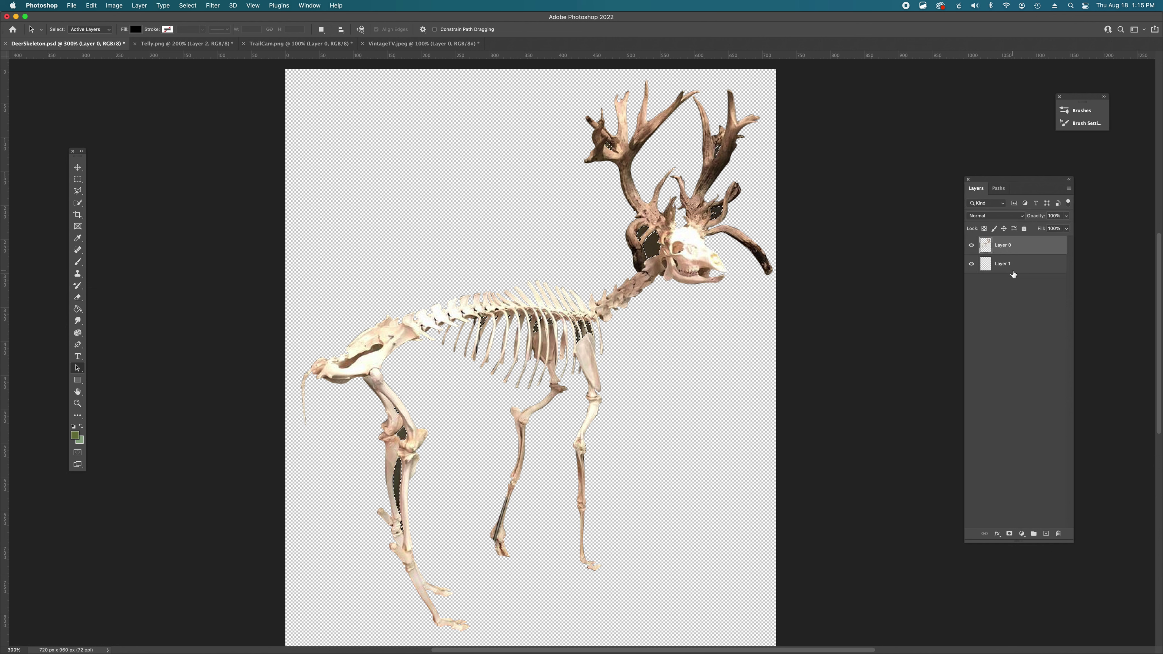
key("BackSpace")
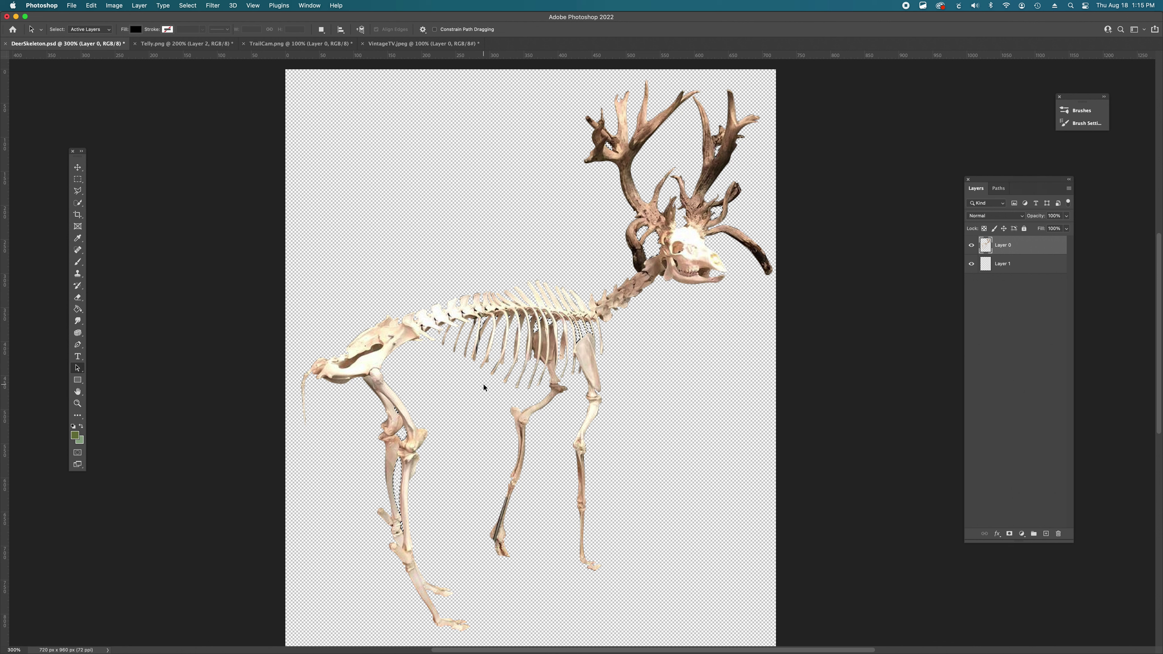
key("super+d")
Step: Move the cut-out skeleton layer into Telly.png over the night-time forest photo
key("v")
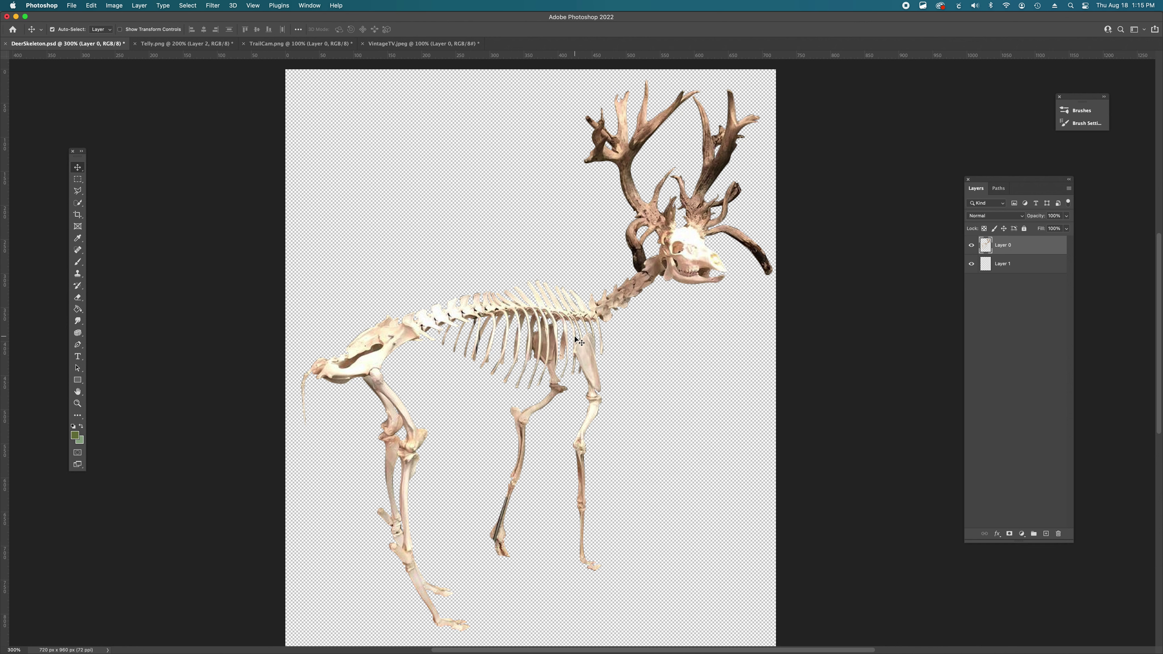
left_click_drag(574, 335, 576, 398)
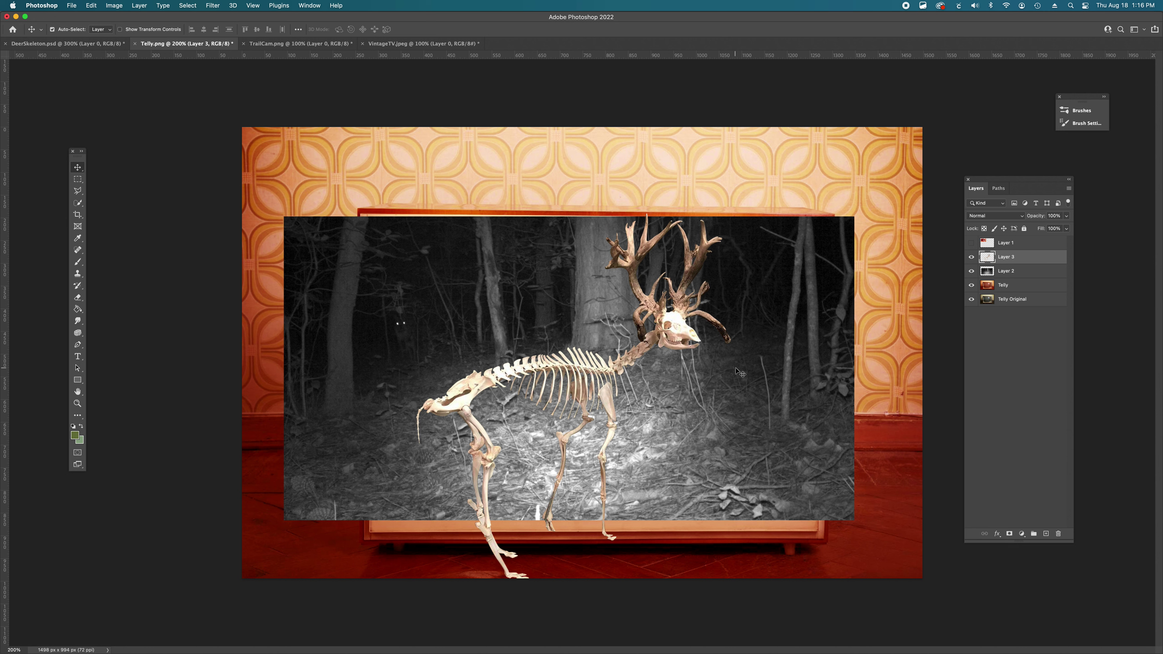
Step: Scale the skeleton to about 87% around its centre and flip it horizontally to face left
key("super+t")
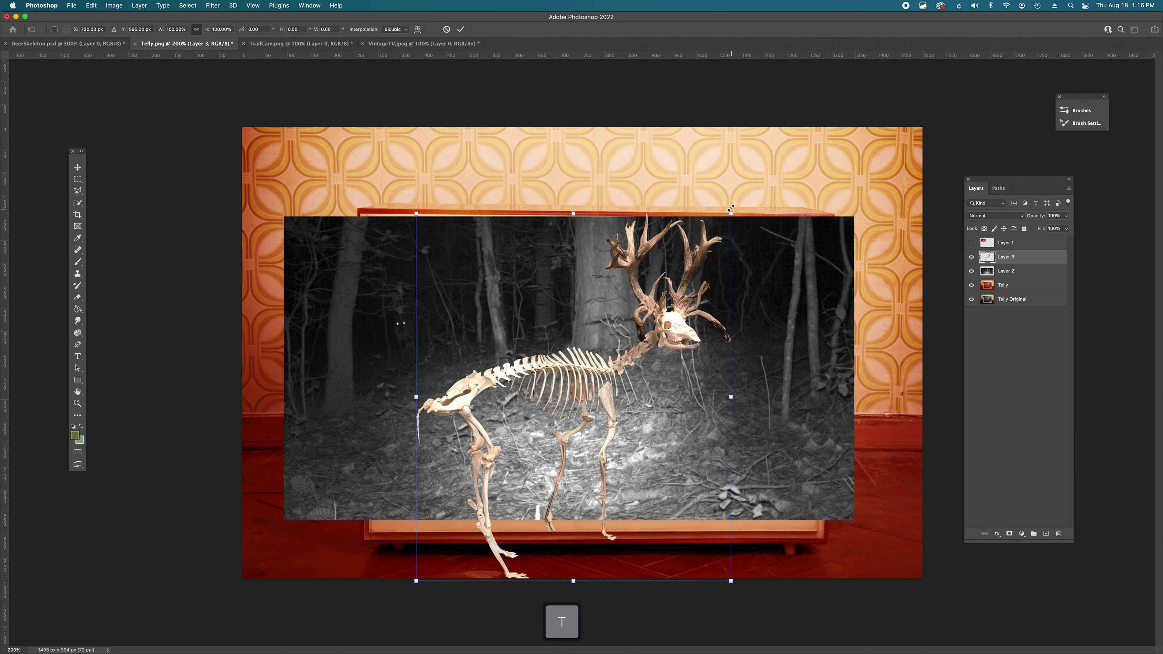
left_click_drag(730, 214, 720, 247)
mouse_move(664, 336)
left_mouse_down()
mouse_move(640, 335)
mouse_move(656, 336)
left_mouse_up()
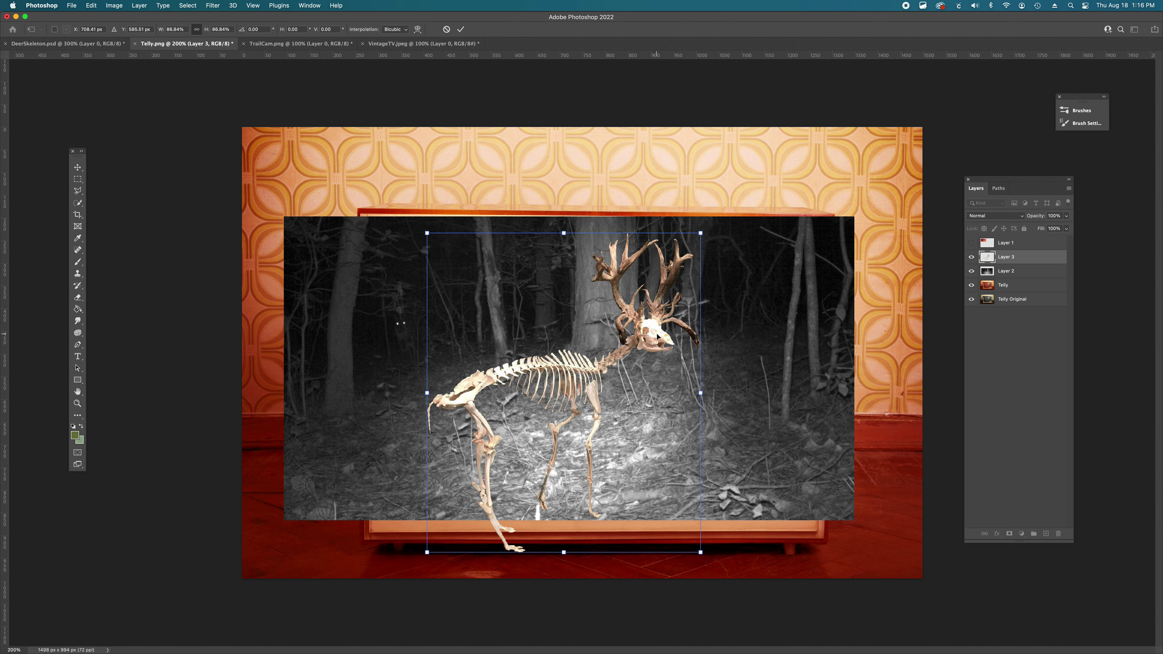
right_click(655, 330)
left_click(682, 542)
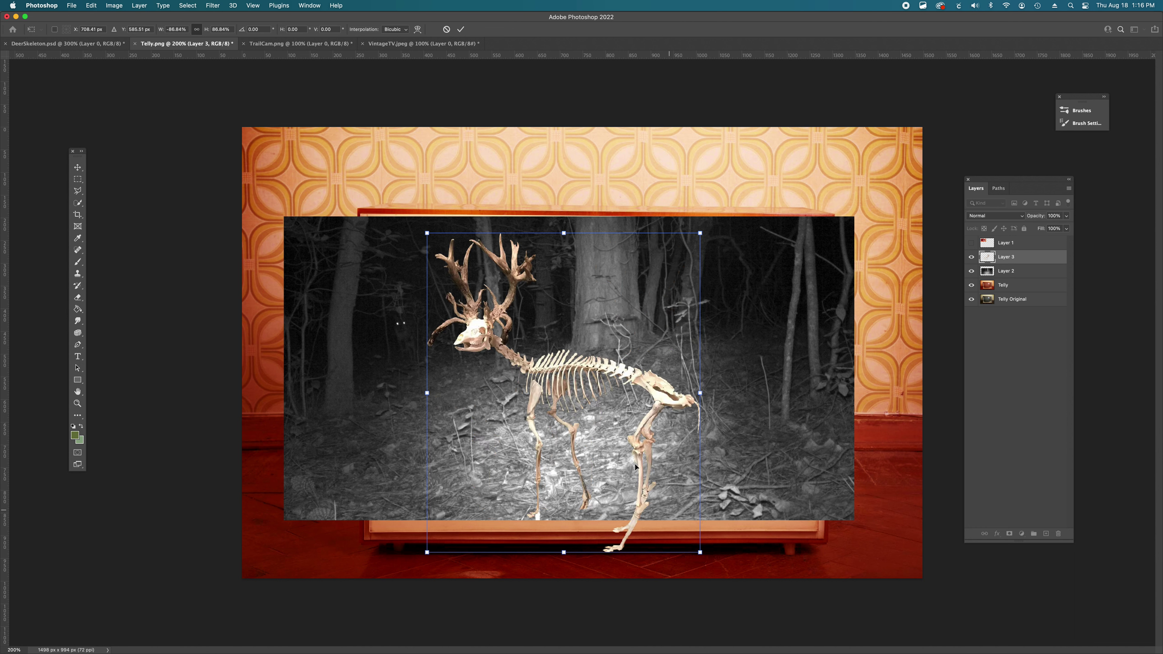
Step: Position the mirrored skeleton over the forest scene and commit the transform
left_click_drag(596, 371, 625, 371)
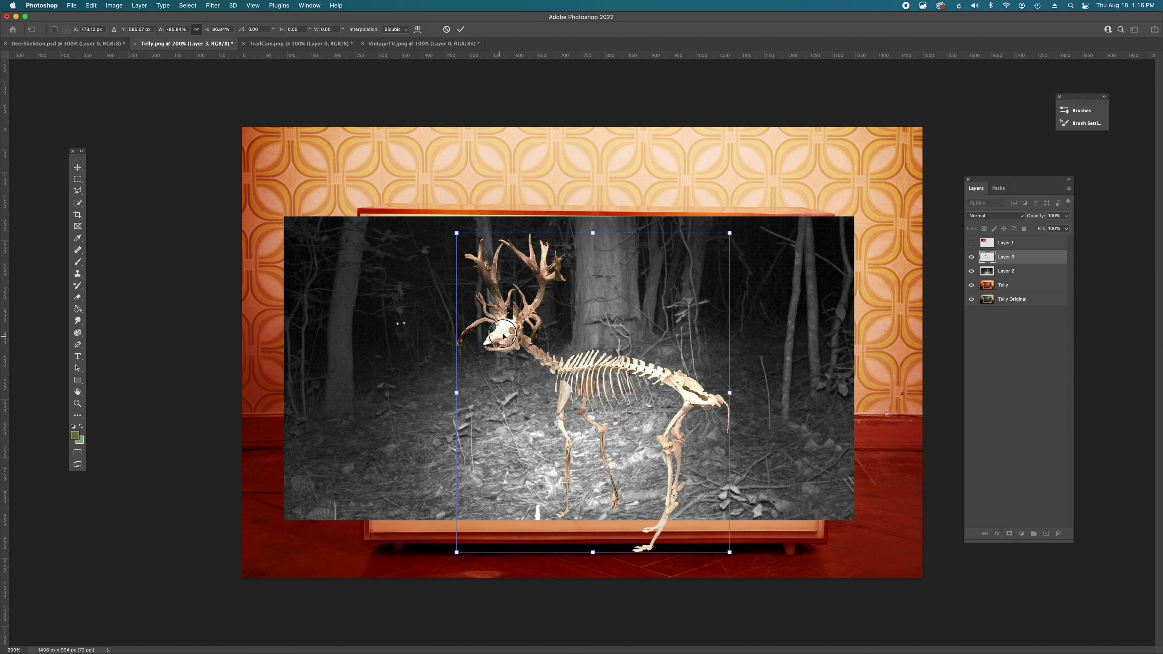
left_click_drag(502, 336, 507, 324)
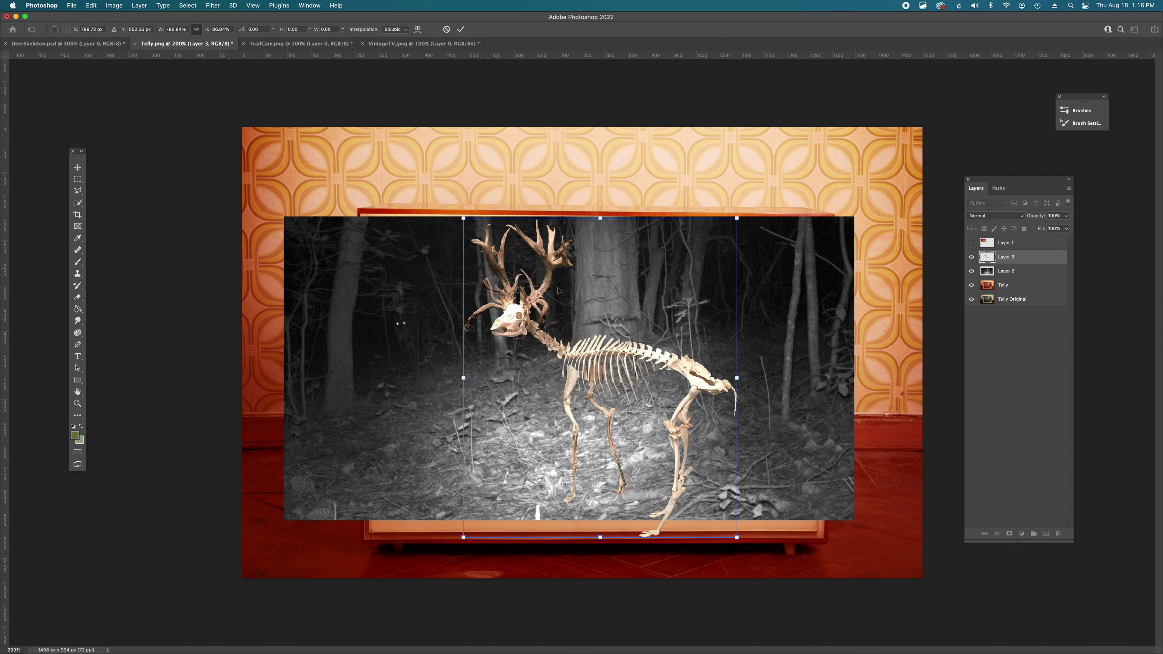
left_click_drag(525, 312, 527, 316)
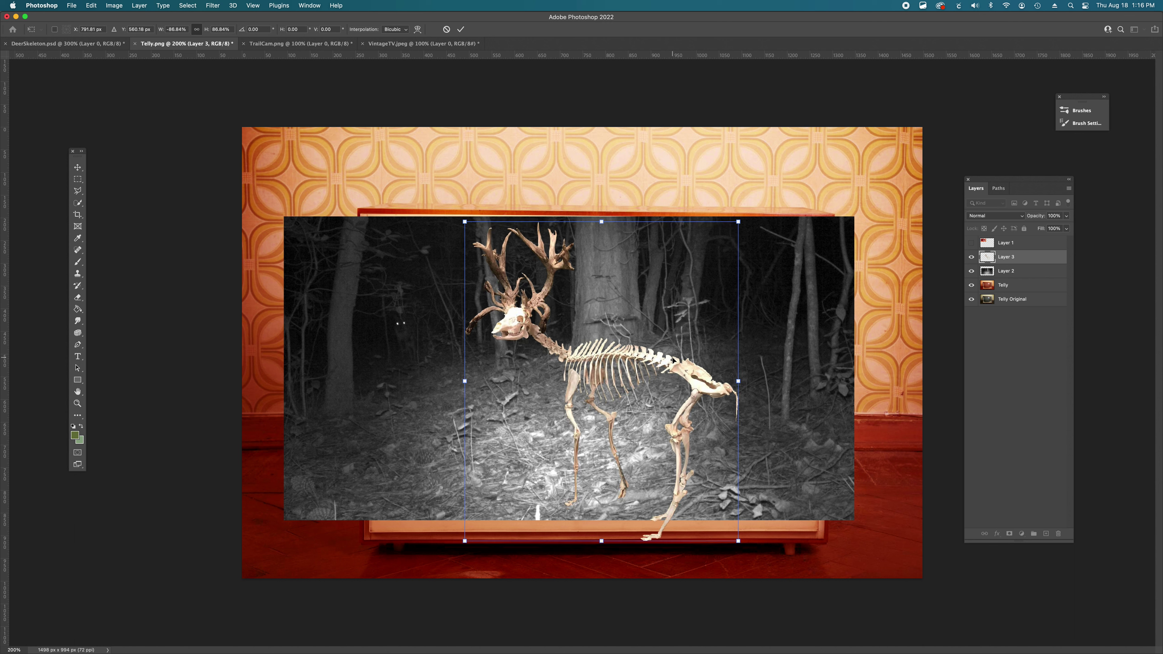
left_click_drag(673, 360, 672, 362)
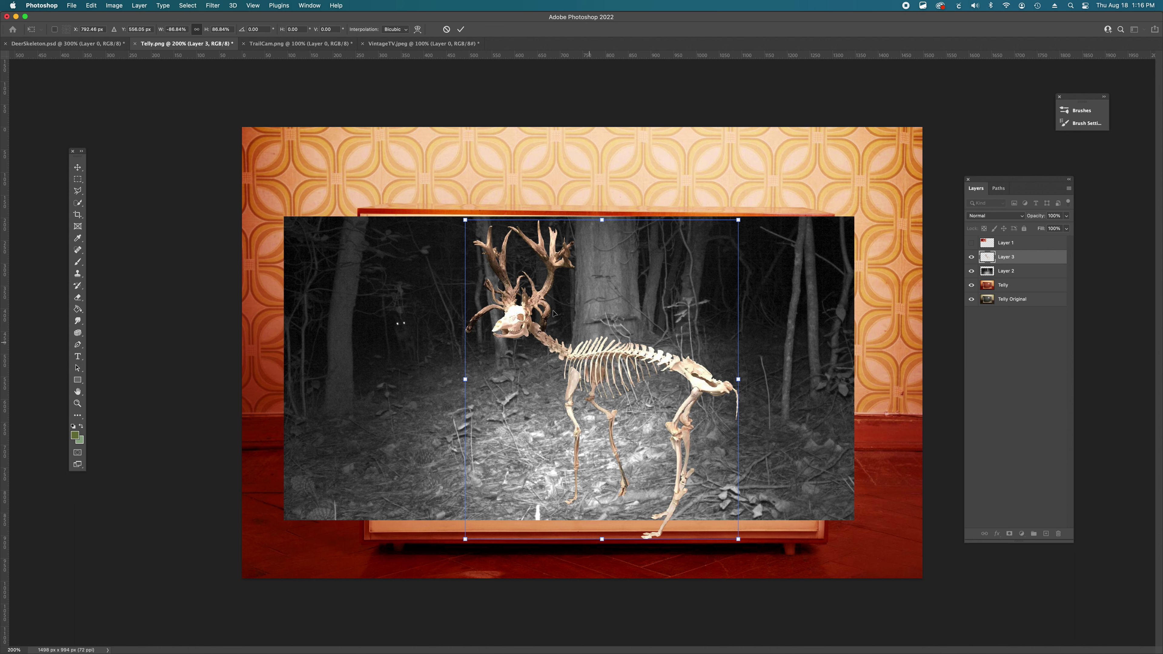
mouse_move(527, 323)
left_mouse_down()
mouse_move(541, 323)
mouse_move(526, 328)
left_mouse_up()
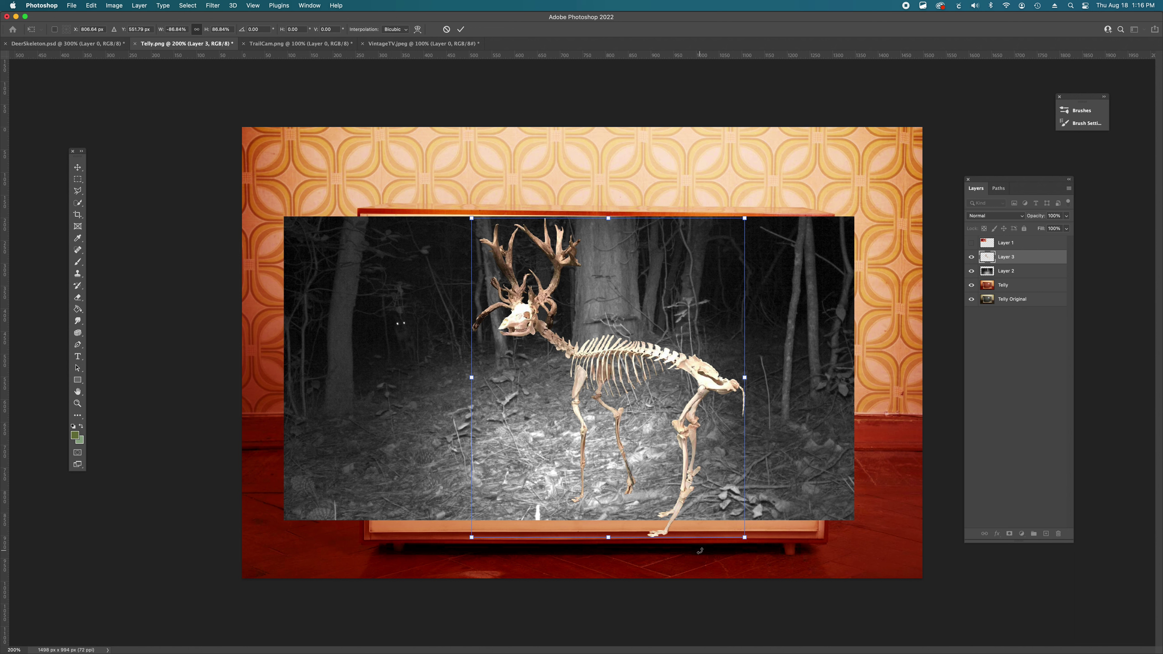
key("Return")
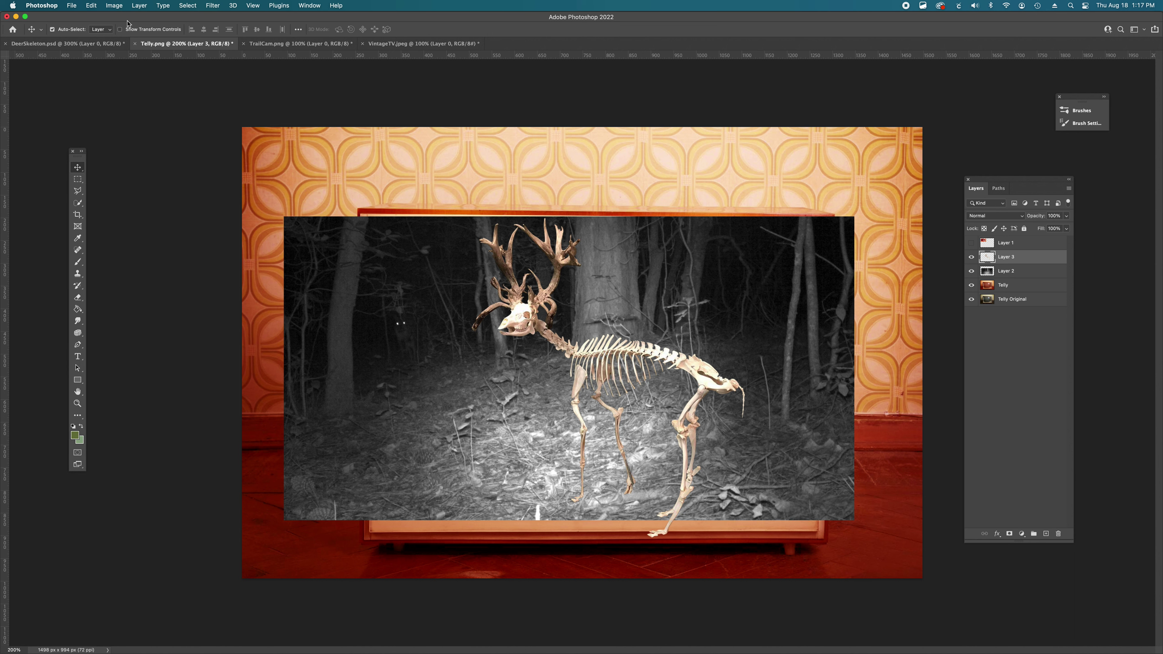
Step: Start a Black & White adjustment on the skeleton and move its settings clear of the image
left_click(113, 6)
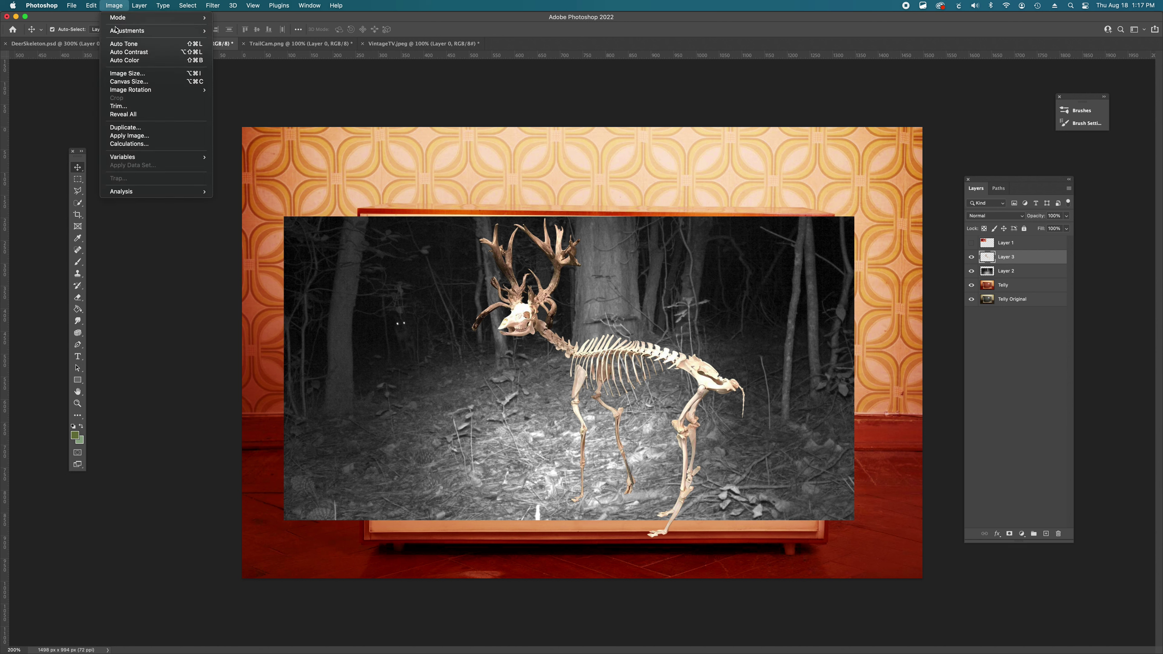
mouse_move(116, 32)
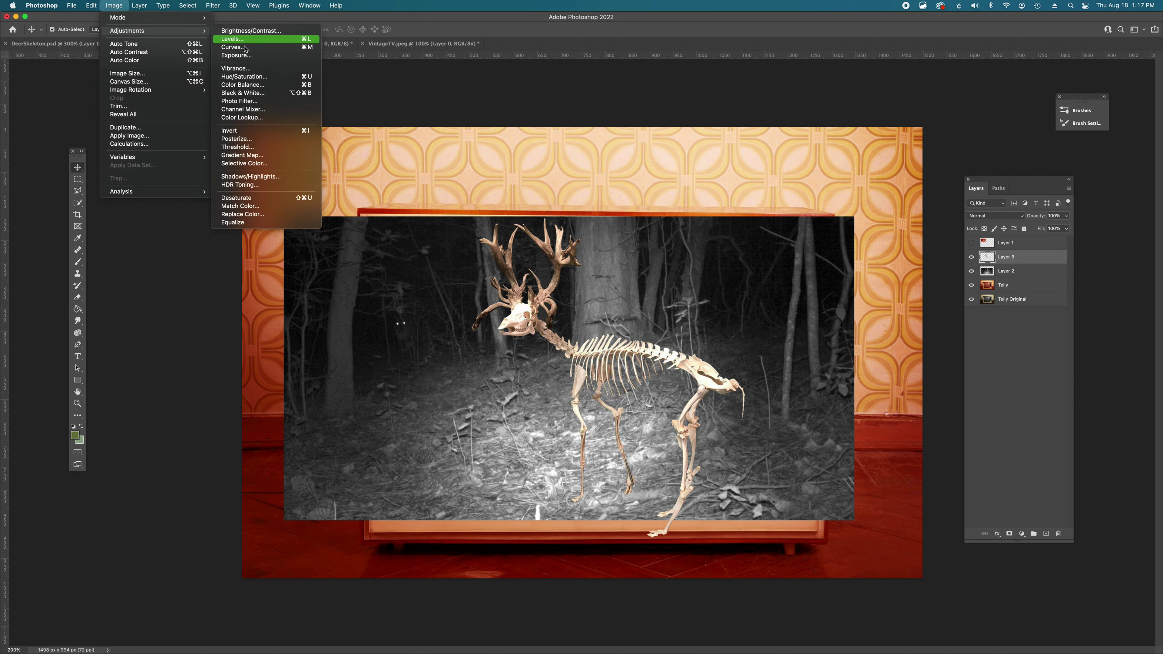
left_click(245, 94)
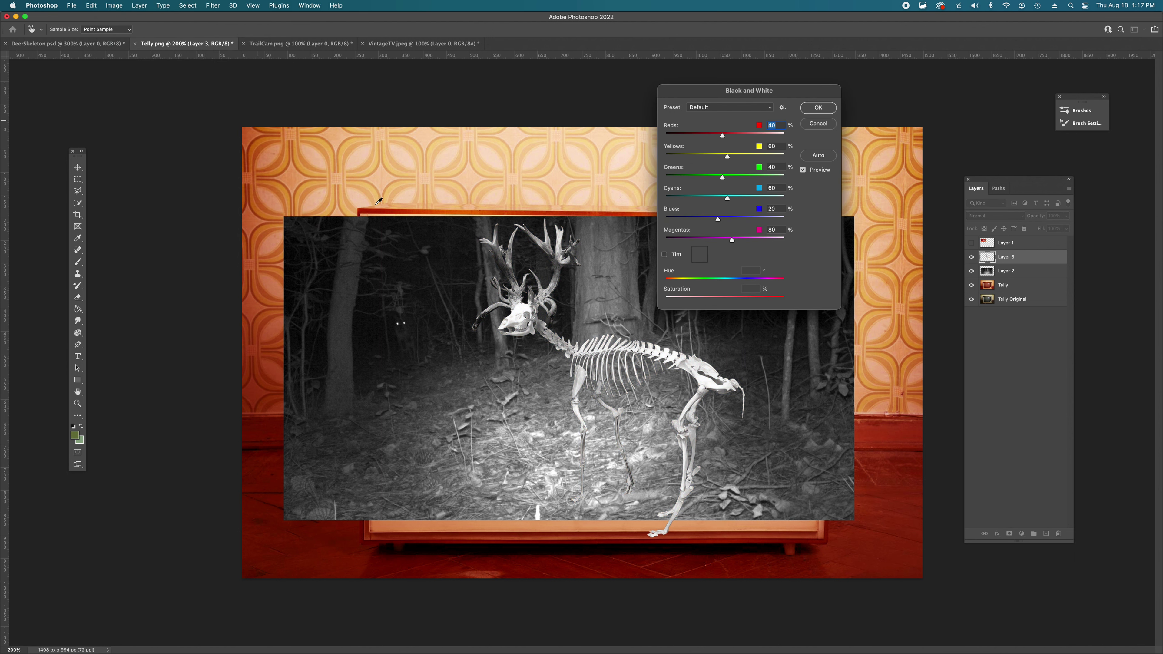
left_click_drag(705, 93, 290, 155)
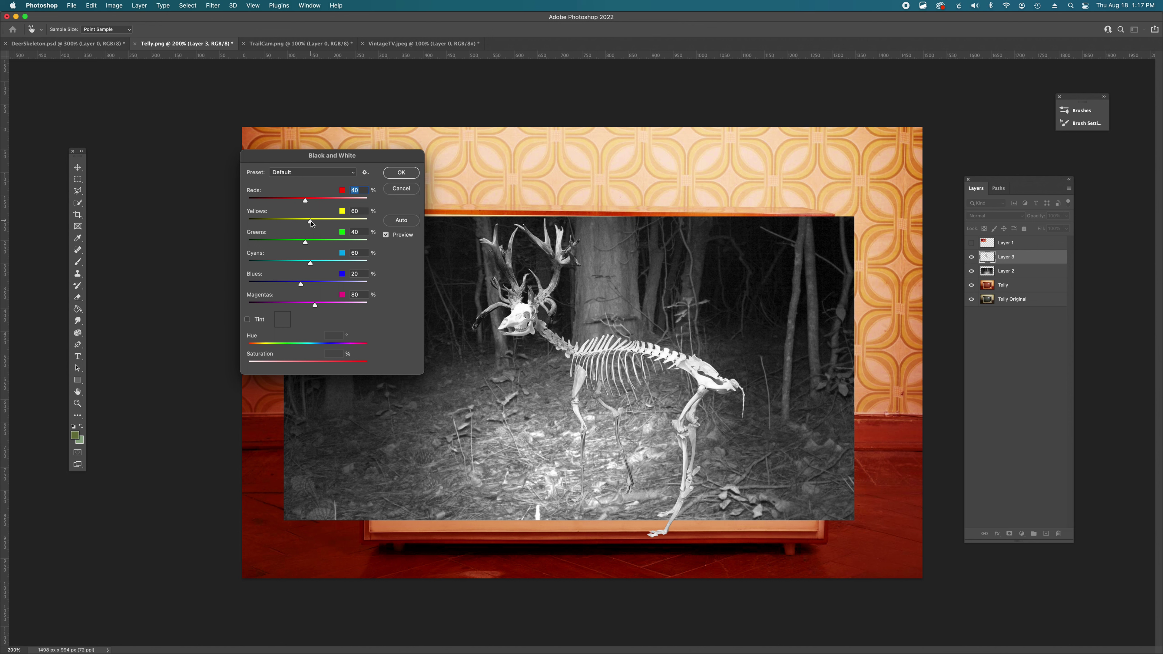
Step: Set Reds to 68 and Yellows to 47, compare the preview, and apply the conversion
left_click_drag(311, 221, 298, 222)
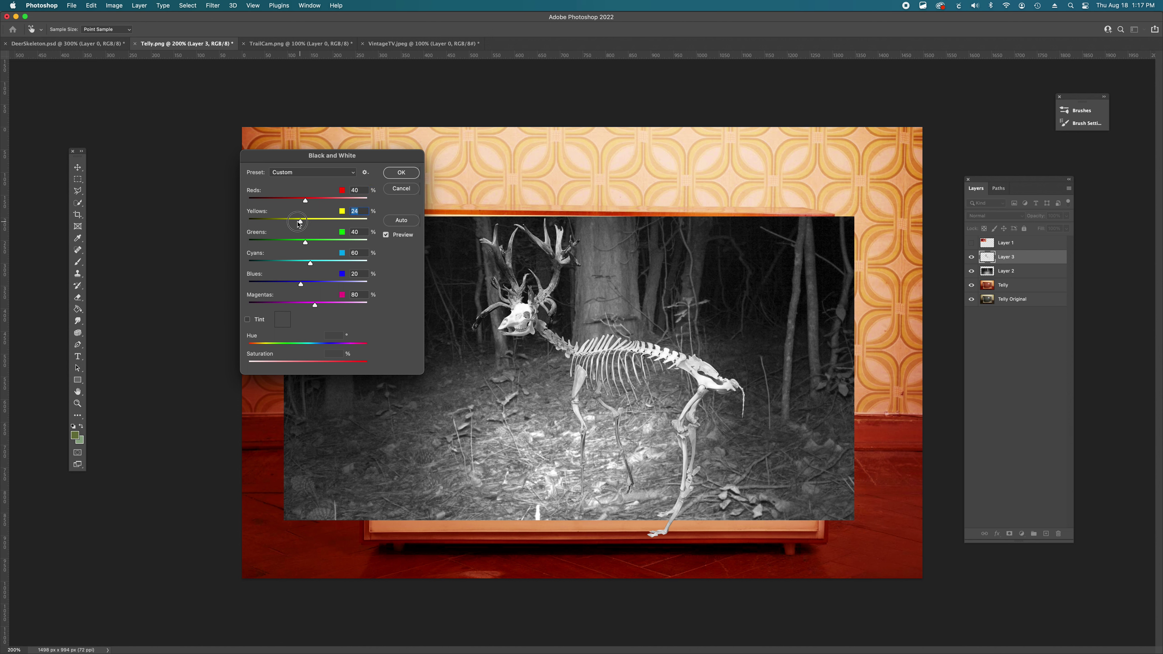
key("Down")
key("Down")
key("Down")
key("Down")
key("Down")
key("Down")
key("Down")
key("Down")
key("Down")
key("Down")
key("Down")
key("Down")
key("Down")
key("Down")
key("Down")
key("Down")
key("Down")
key("Down")
key("Down")
key("Down")
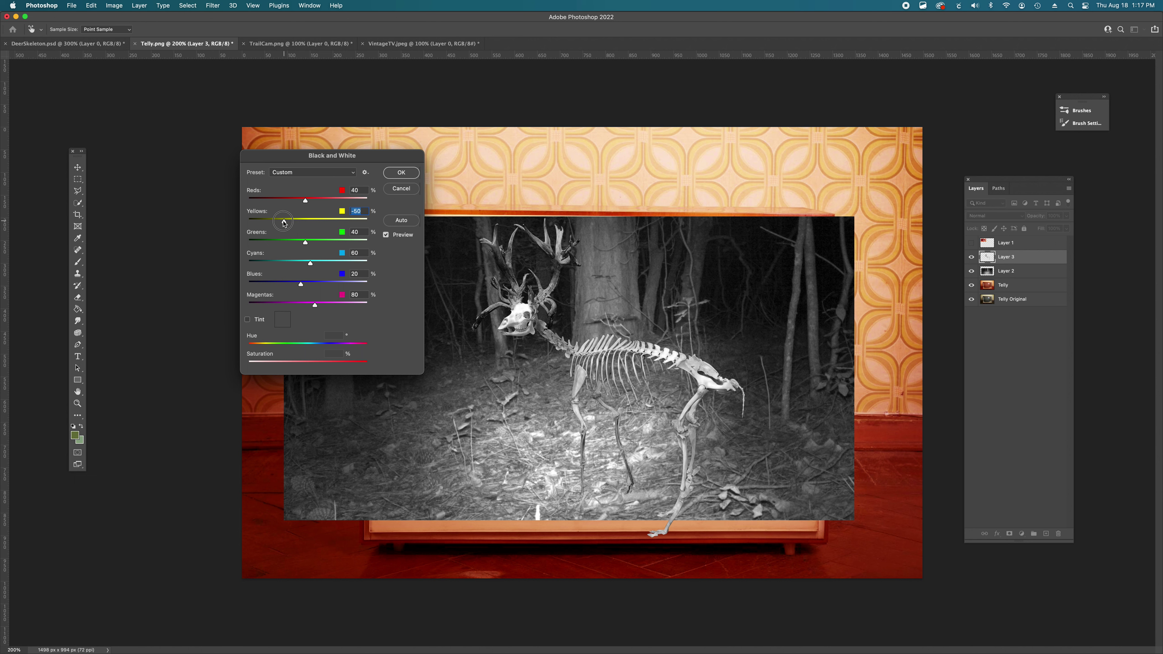
left_click(307, 223)
left_click(331, 222)
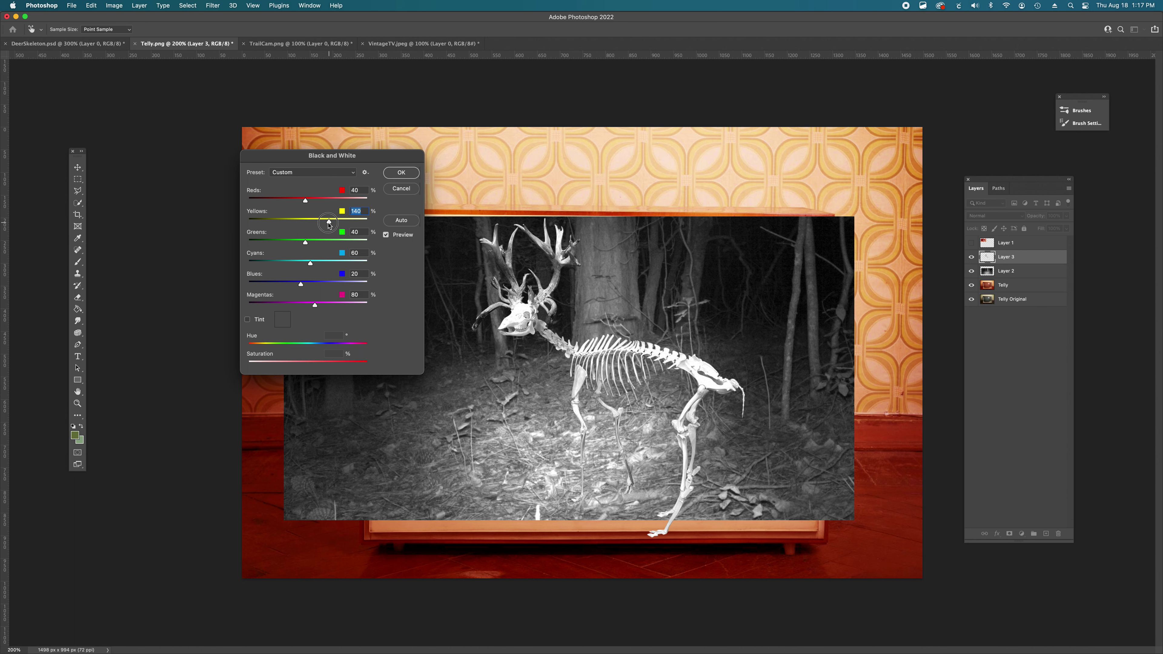
left_click_drag(332, 222, 307, 224)
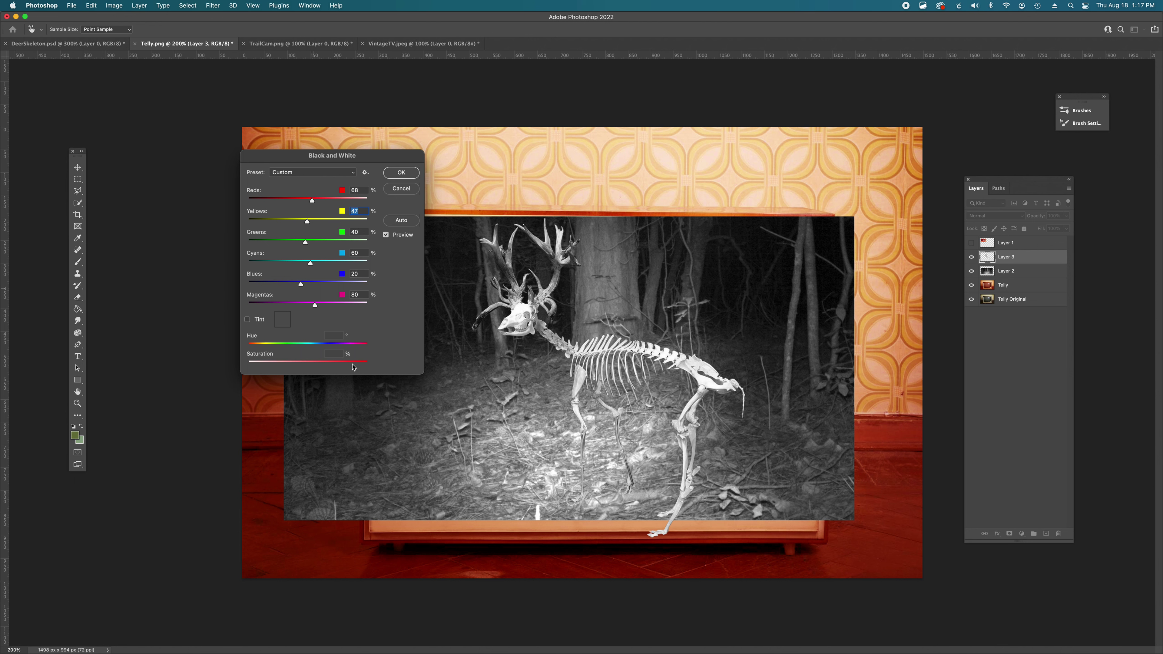
left_click(386, 236)
left_click(386, 235)
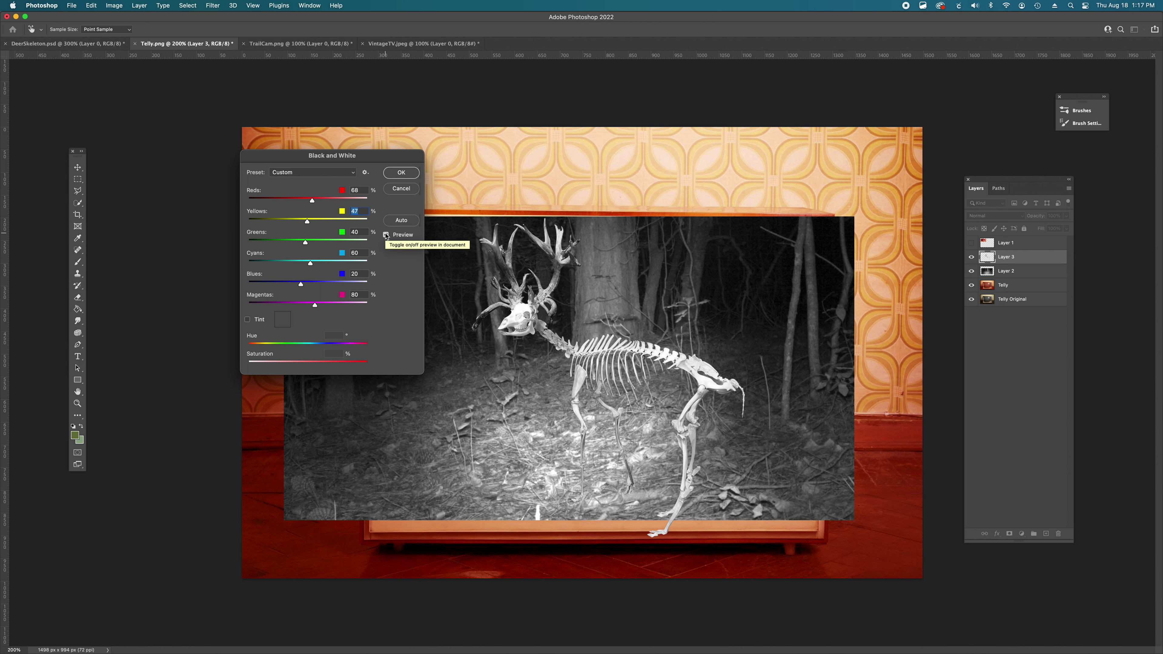
left_click(387, 235)
left_click(386, 235)
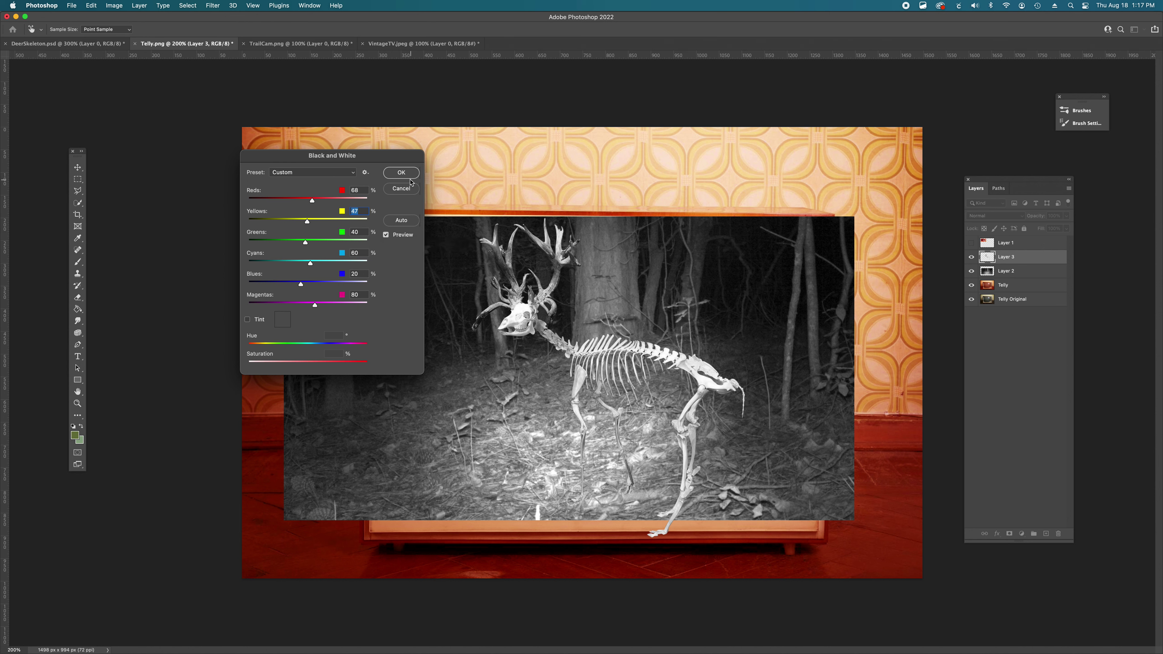
left_click(401, 173)
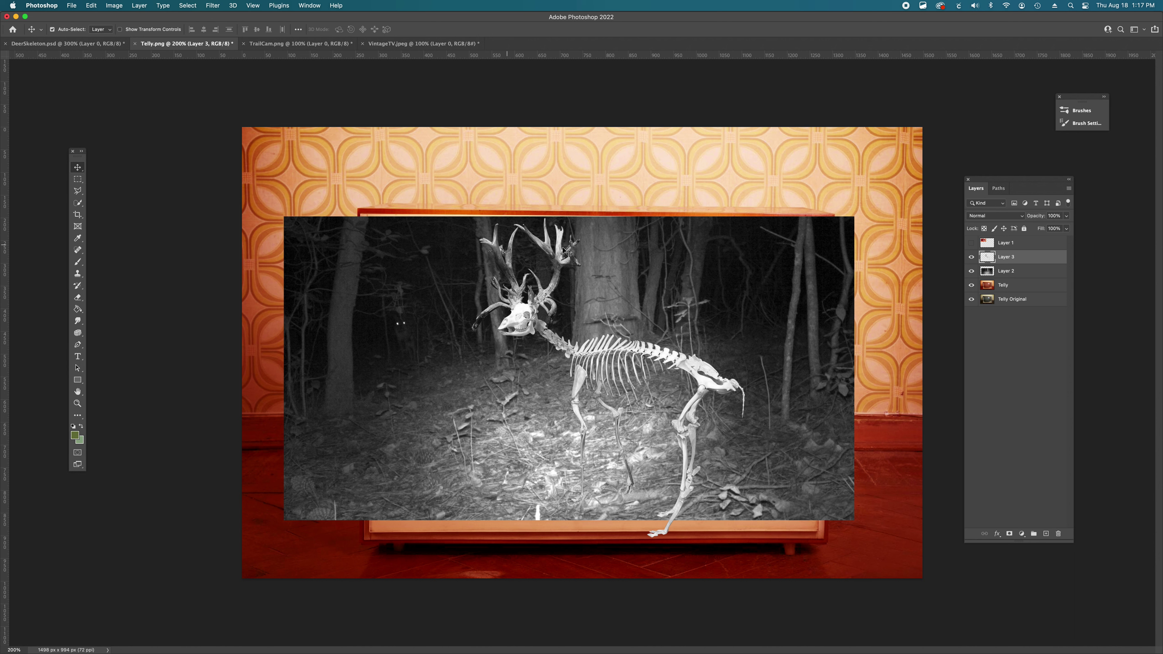
left_click(971, 257)
left_click(971, 271)
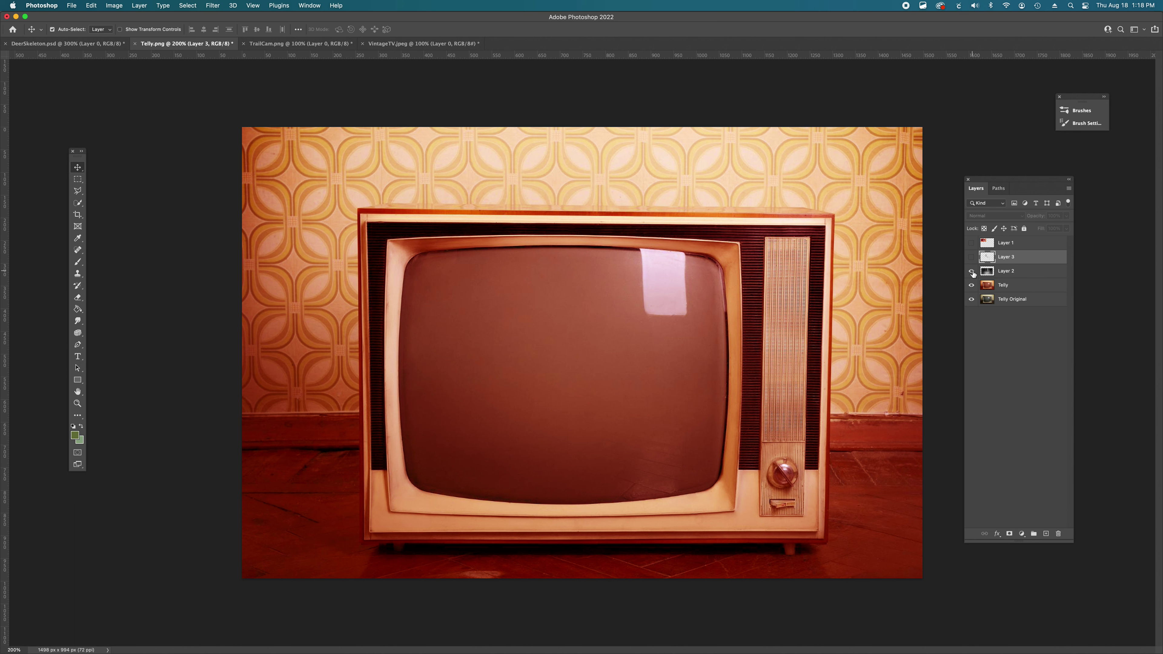
left_click(971, 271)
left_click(971, 257)
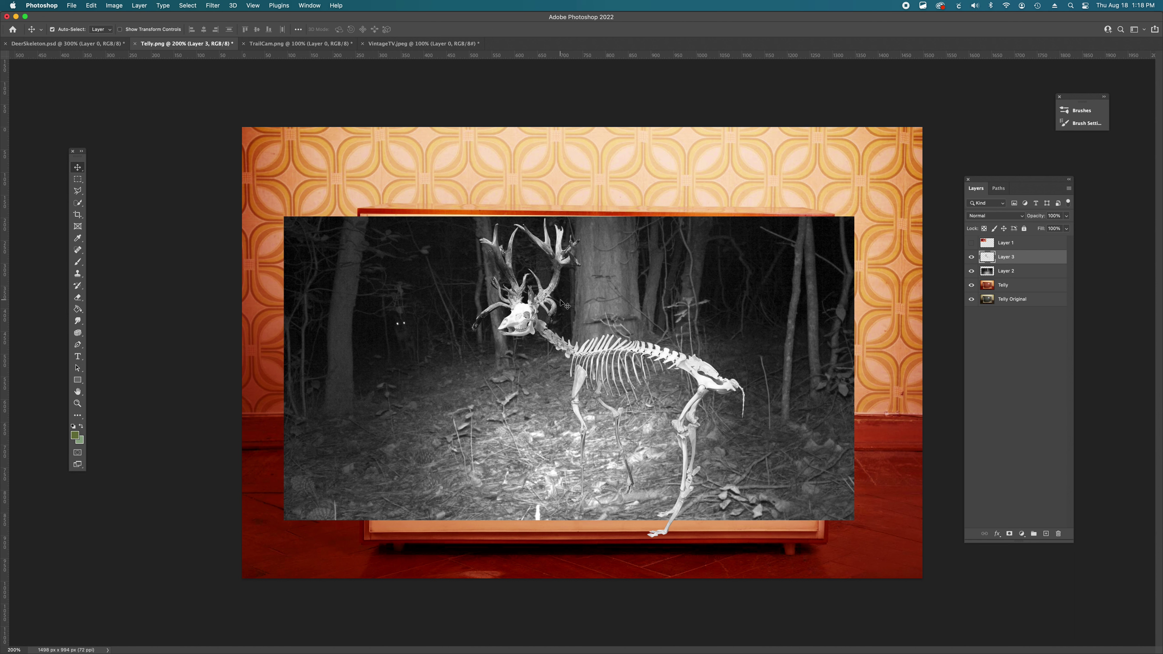
Step: Duplicate Layer 2 and Layer 3 and place the copies below Telly Original
left_click(1034, 273, "shift")
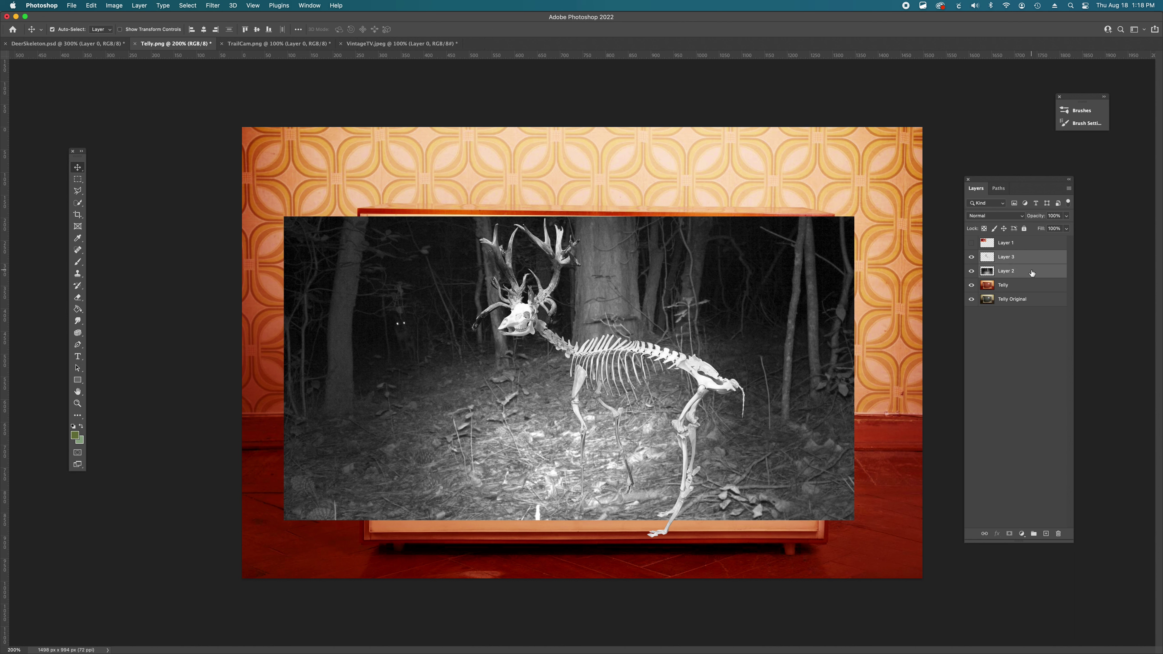
left_click_drag(1033, 274, 1046, 532)
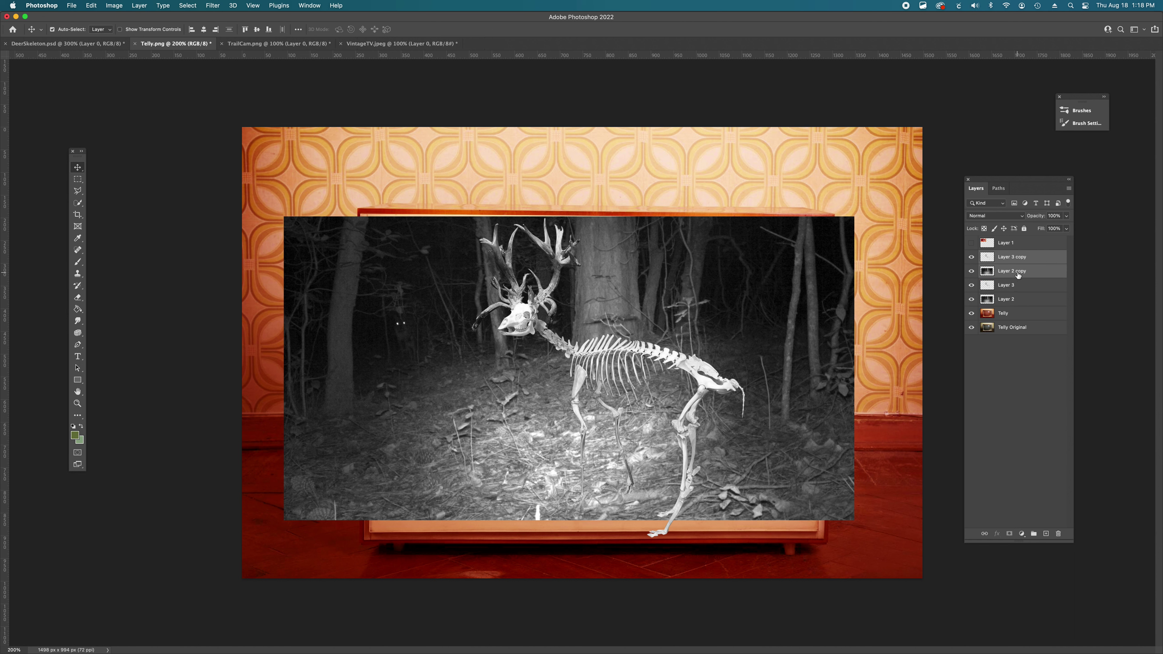
left_click_drag(1016, 273, 1018, 356)
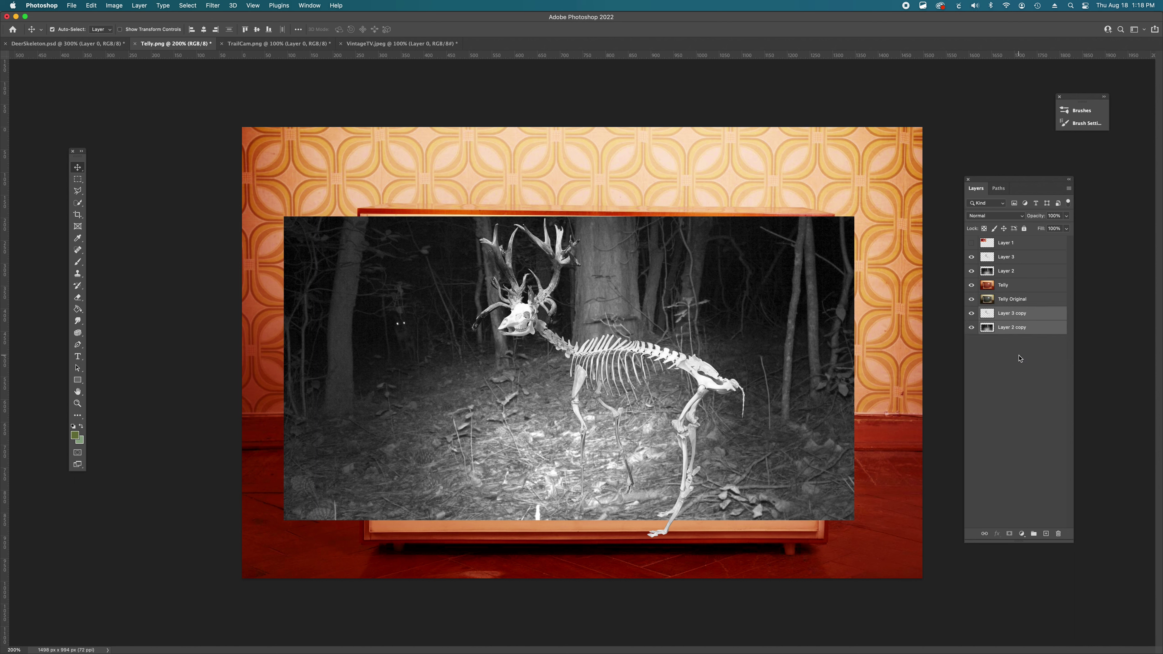
left_click(1010, 261)
Step: Select Layer 3 together with Layer 2 and bring up their layer options
left_click(1010, 274, "shift")
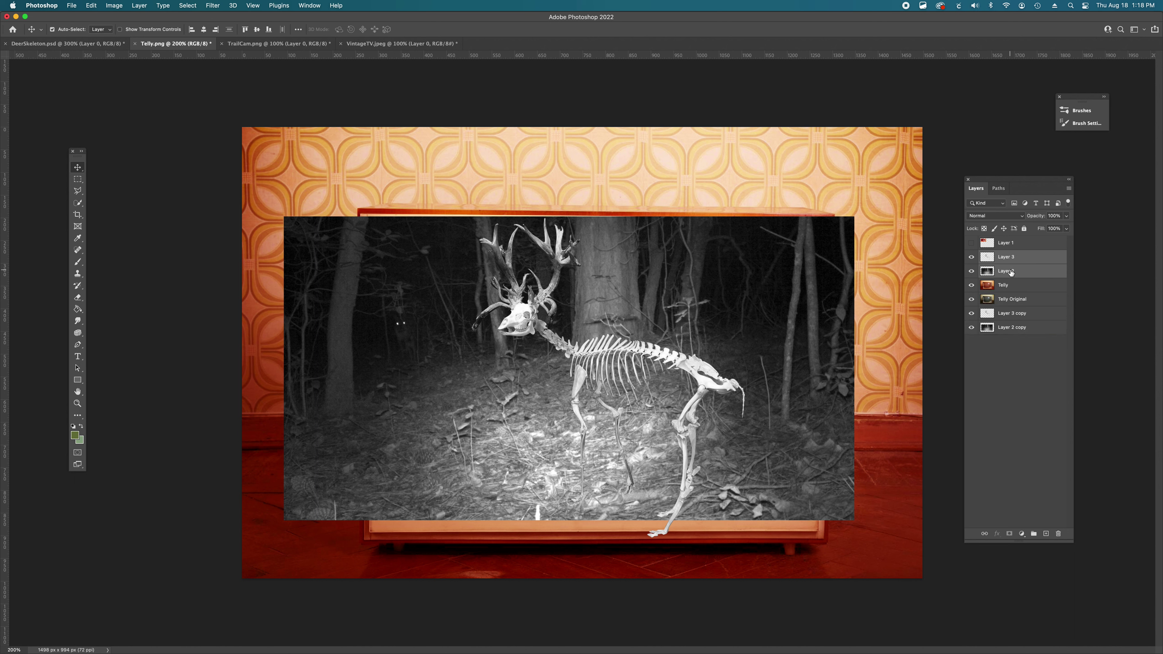
left_click(1008, 258)
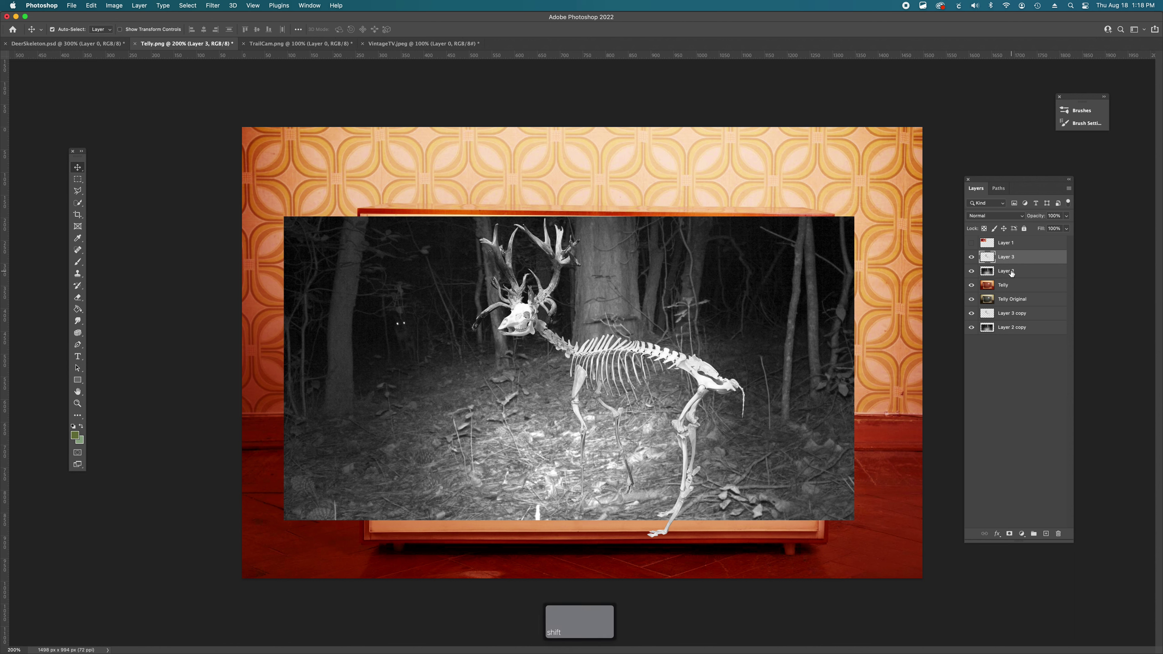
left_click(1005, 271, "shift")
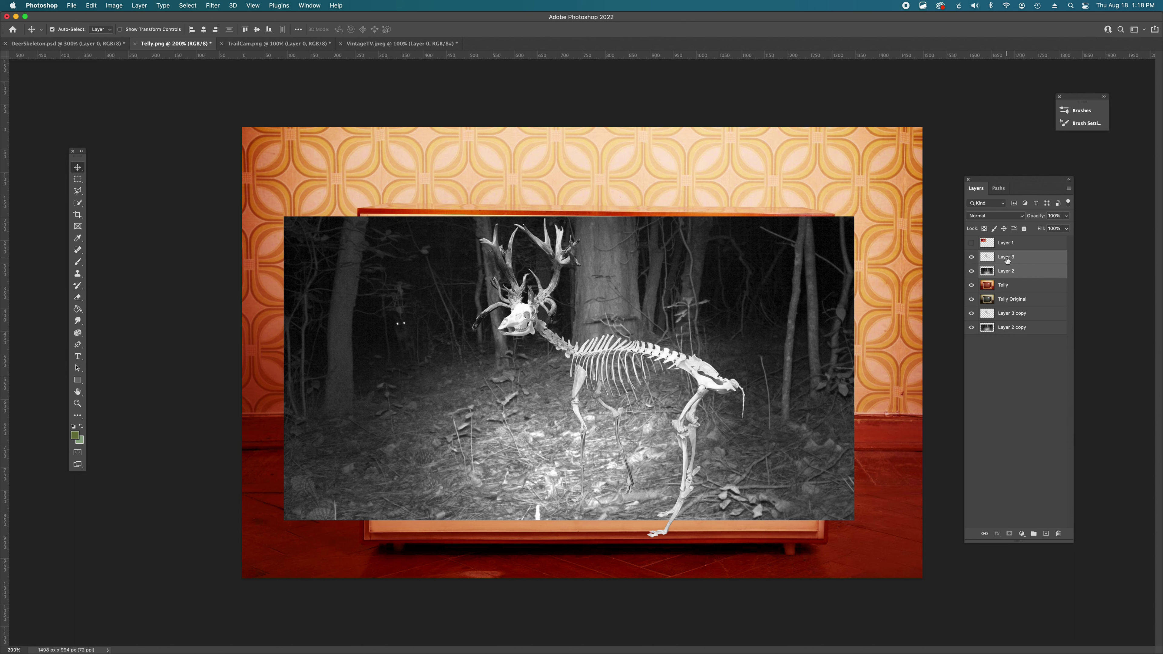
right_click(1007, 260)
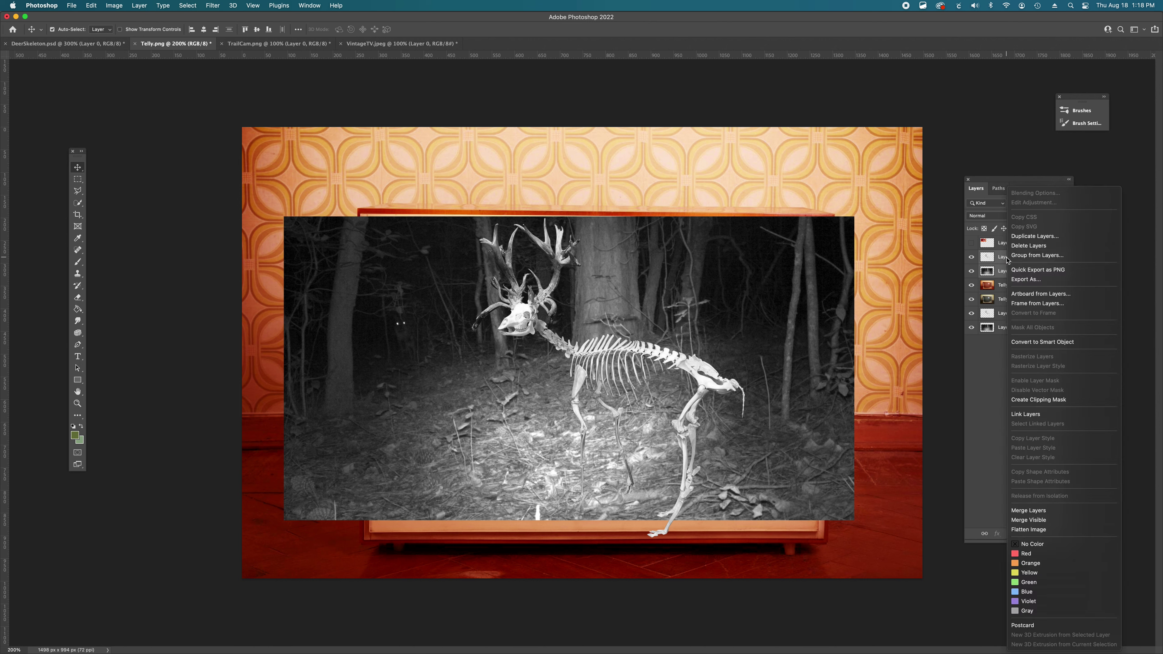
Step: Merge Layer 2 into Layer 3, then bring up Filter > Noise > Add Noise
left_click(1023, 510)
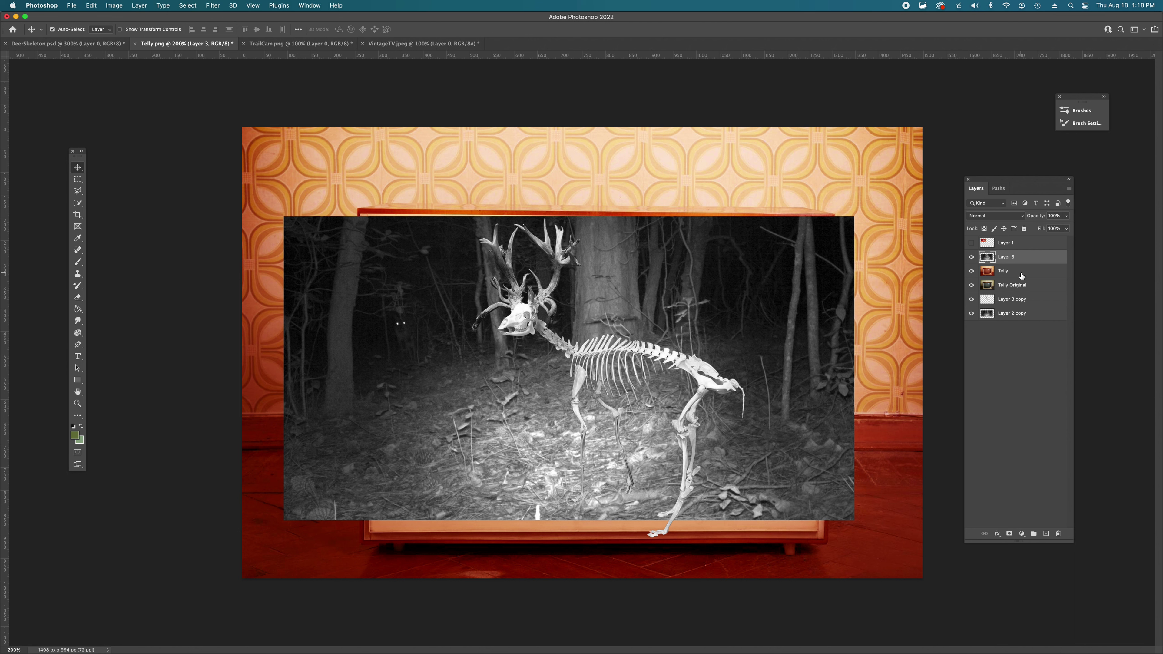
left_click(216, 8)
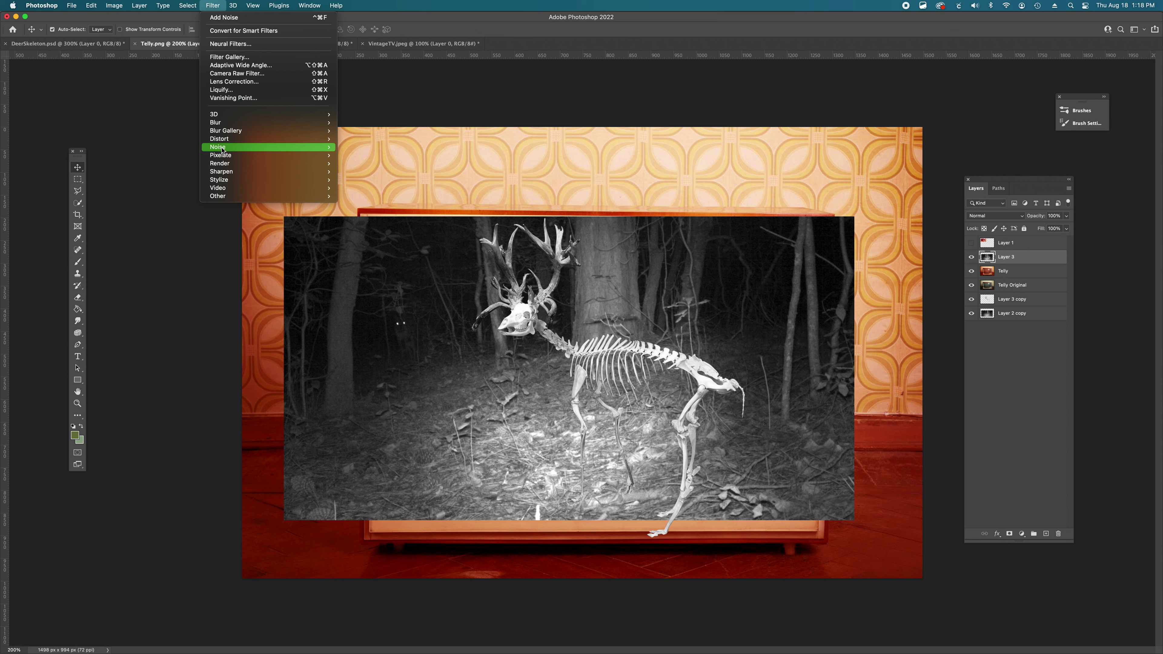
mouse_move(222, 150)
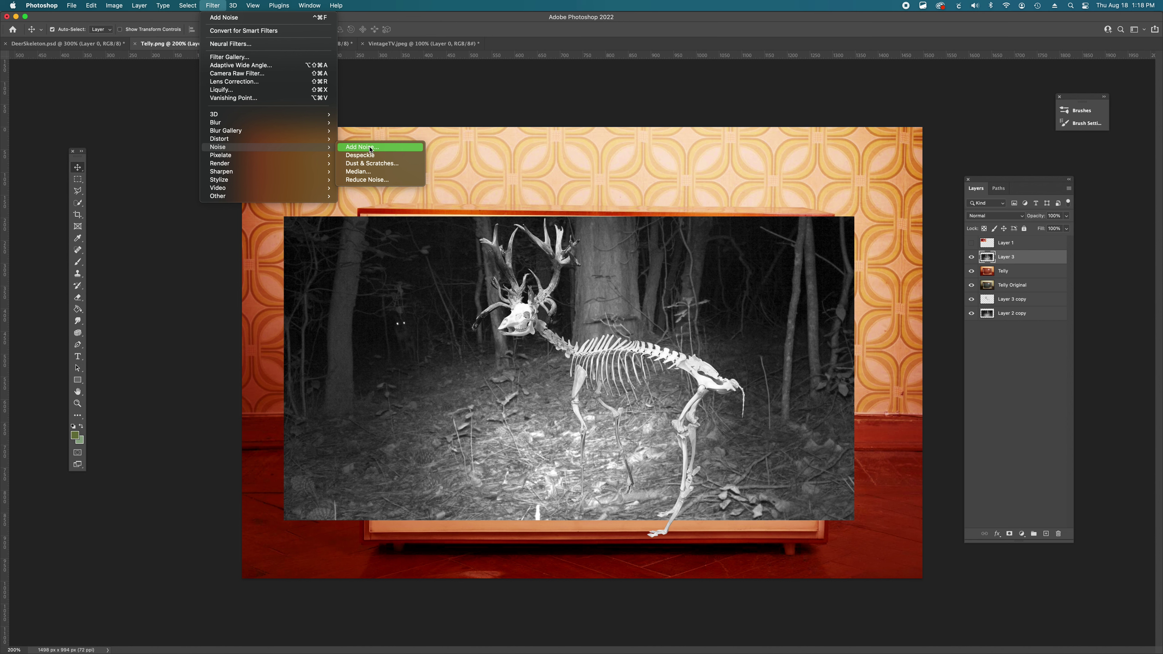
left_click(361, 147)
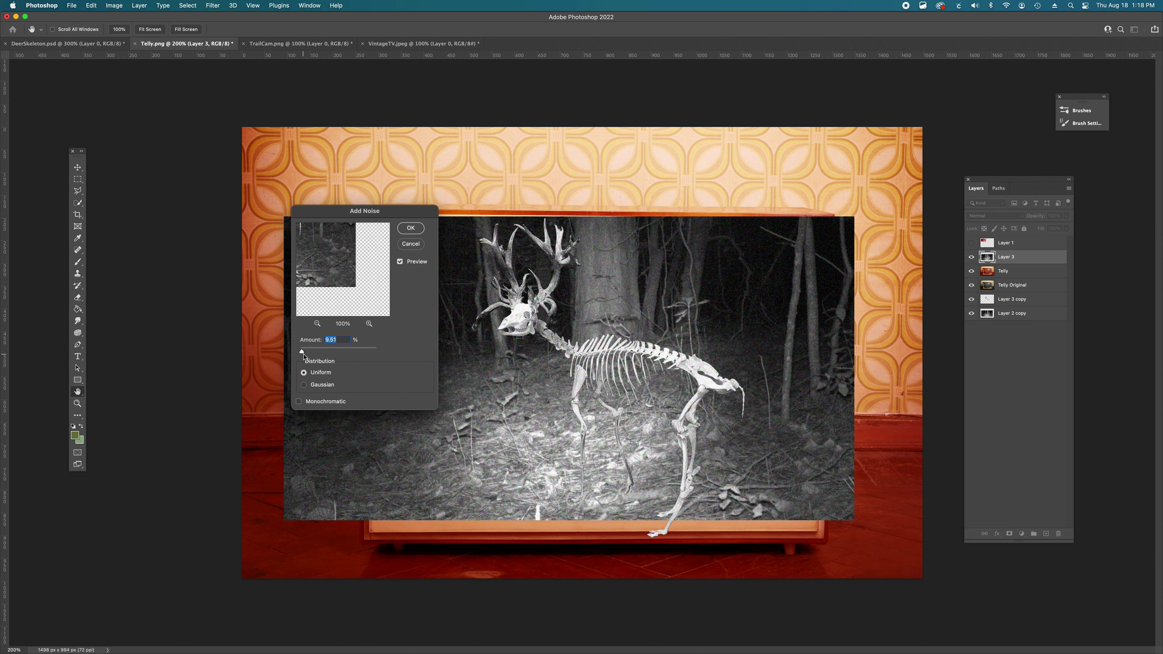
Step: Apply Add Noise to Layer 3 at 14.21% with Uniform distribution and Monochromatic toggled
left_click_drag(302, 352, 303, 351)
left_click_drag(305, 353, 302, 352)
left_click(303, 385)
left_click(304, 373)
left_click(305, 385)
left_click(304, 373)
left_click(299, 401)
left_click_drag(301, 353, 303, 353)
left_click(368, 352)
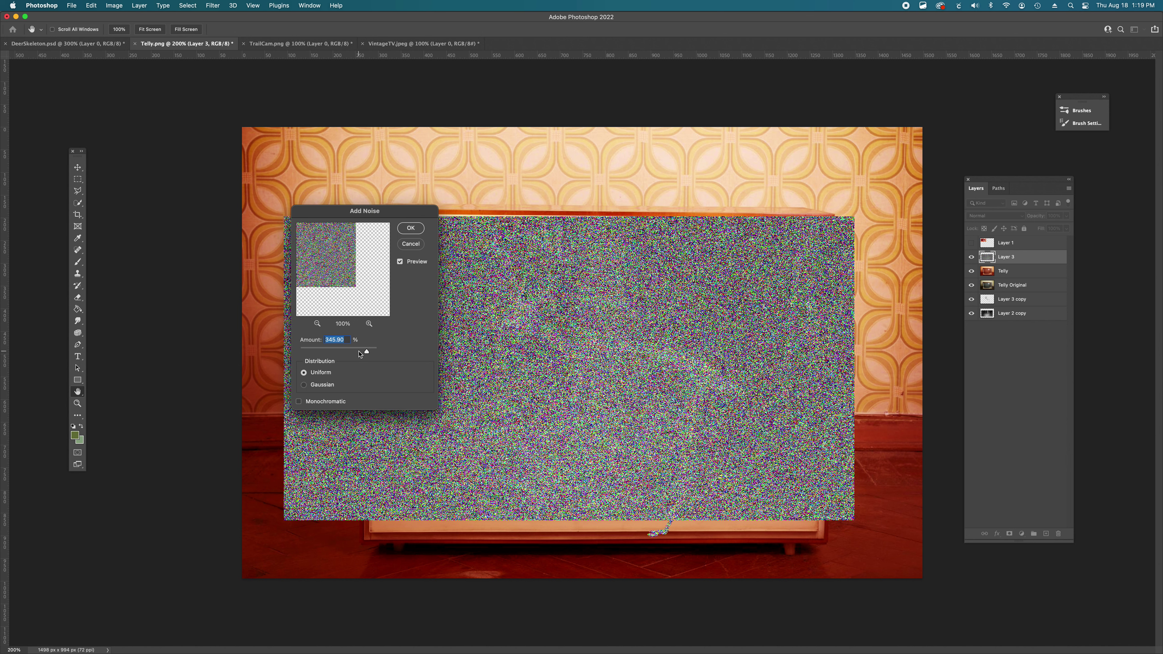
left_click_drag(360, 354, 306, 352)
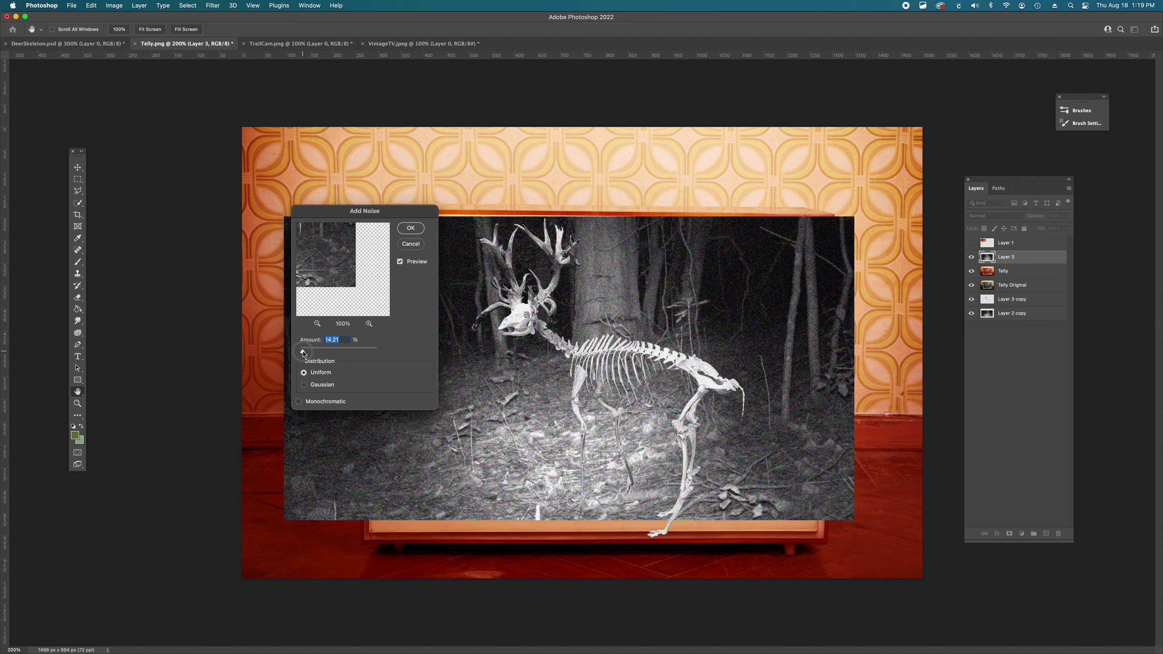
left_click_drag(302, 353, 302, 353)
left_click(410, 228)
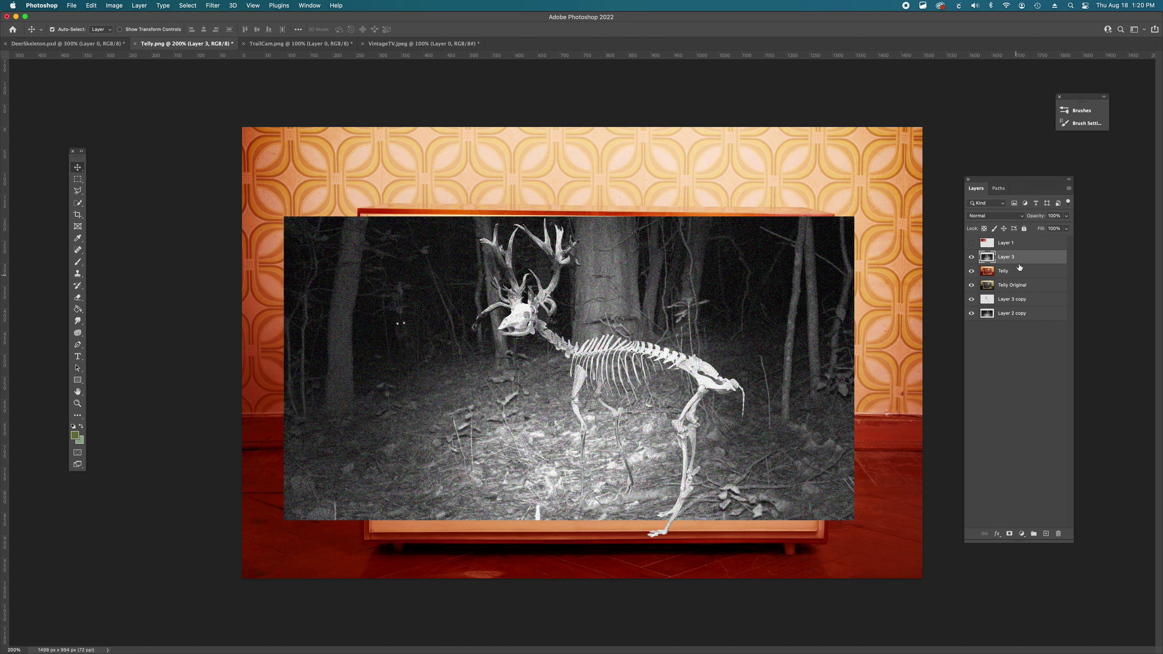
Step: Move Layer 3 beneath the Telly layer, select Telly, and show the Paths list
left_click_drag(1002, 259, 1009, 278)
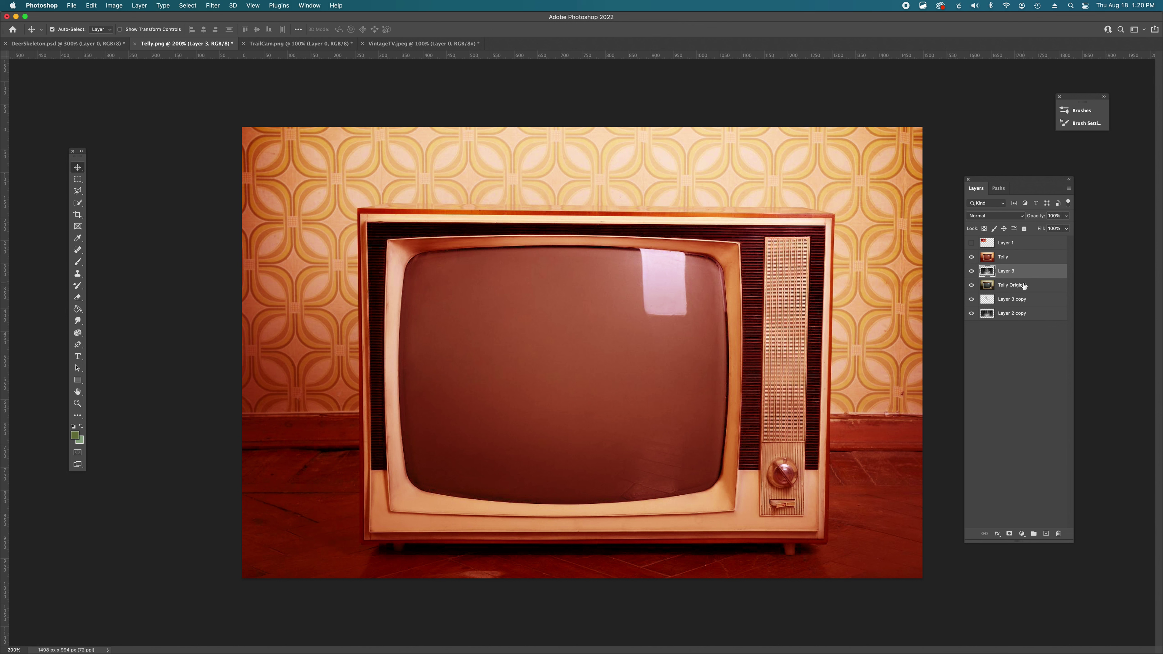
left_click(1010, 258)
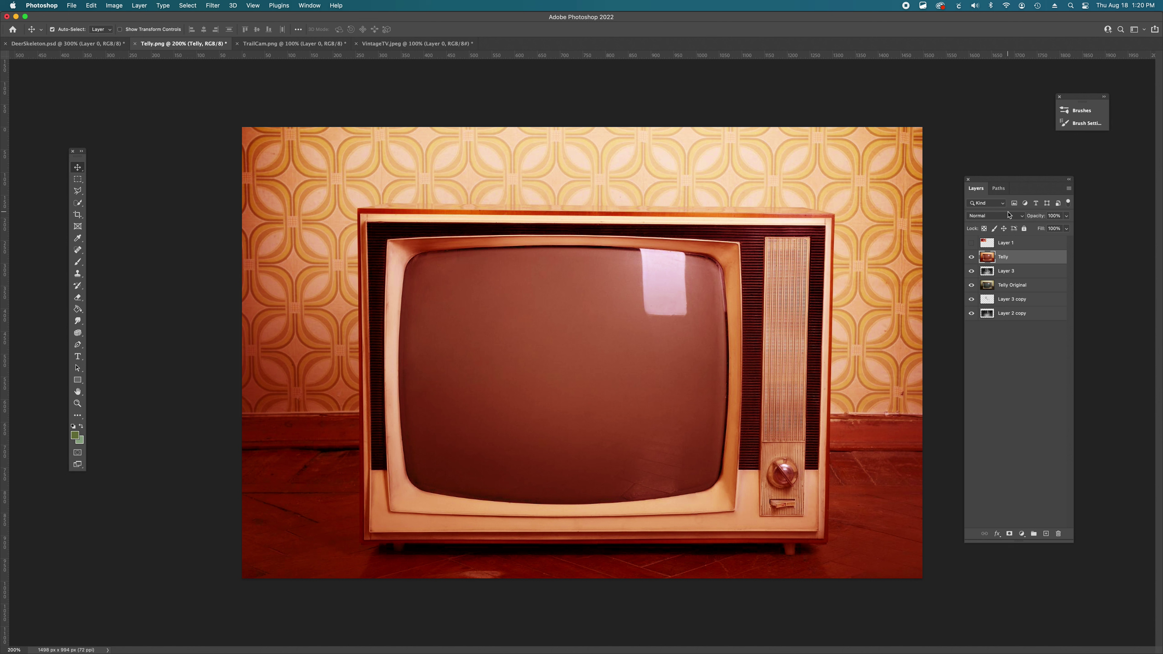
left_click(998, 188)
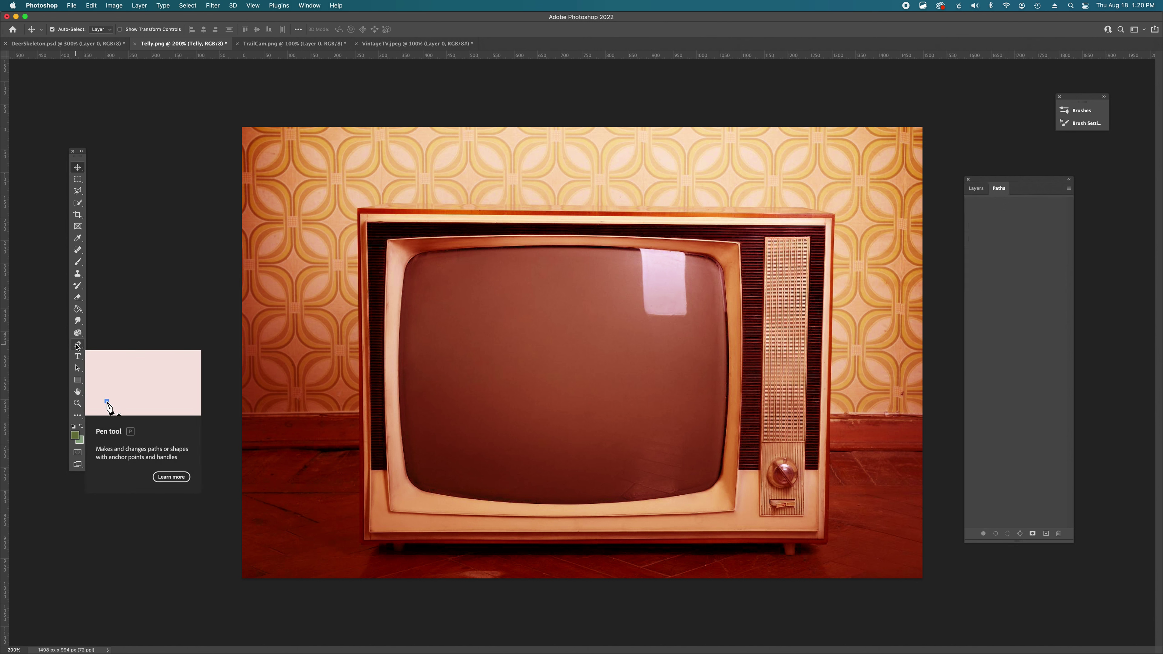
key("p")
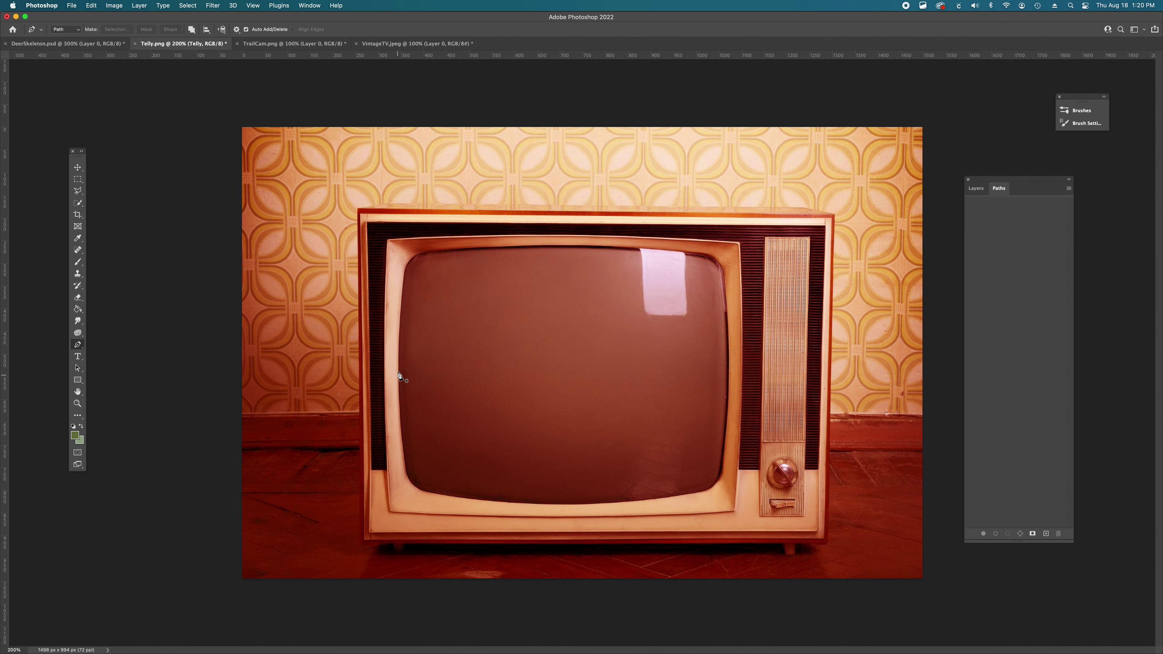
Step: Zoom to 300% and place curved anchors along the screen's top edge, left side and lower-left corner
left_click(591, 412, "super")
left_click(590, 412, "super")
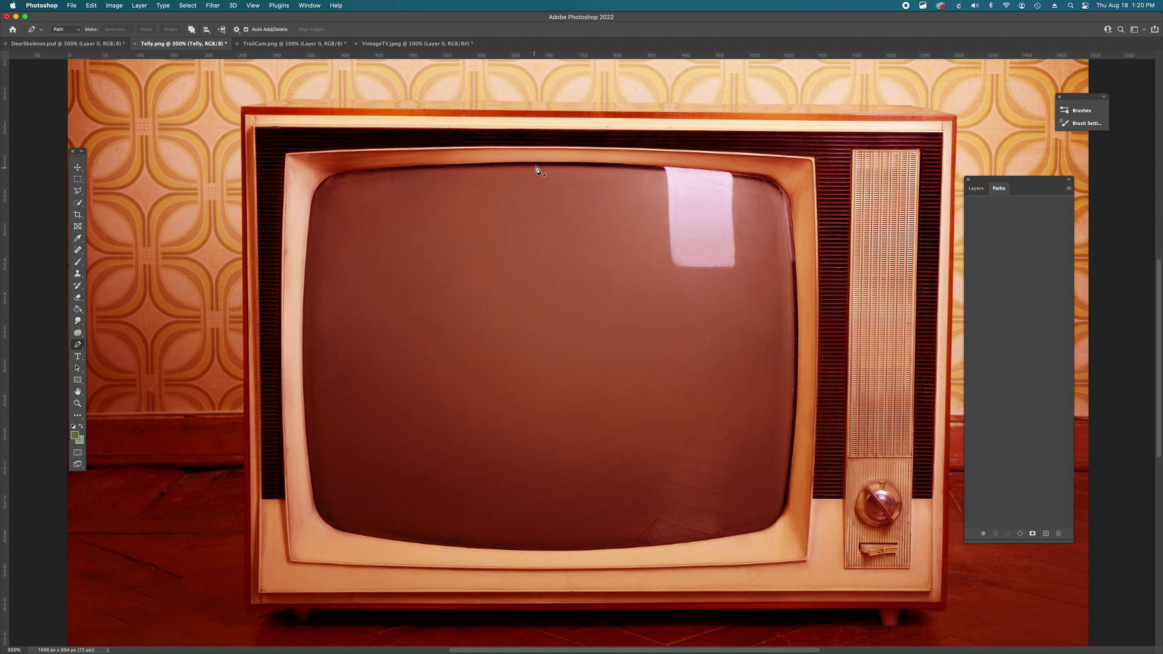
left_click_drag(547, 163, 453, 163)
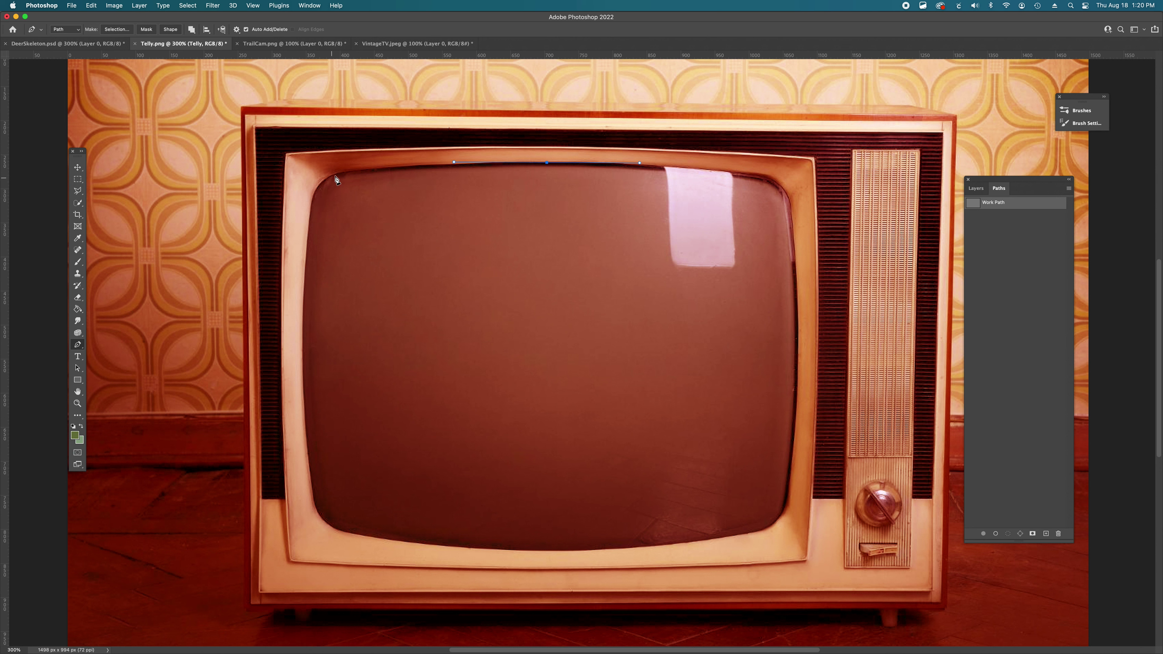
left_click_drag(338, 175, 308, 223)
left_click_drag(303, 347, 304, 394)
left_click_drag(313, 492, 383, 541)
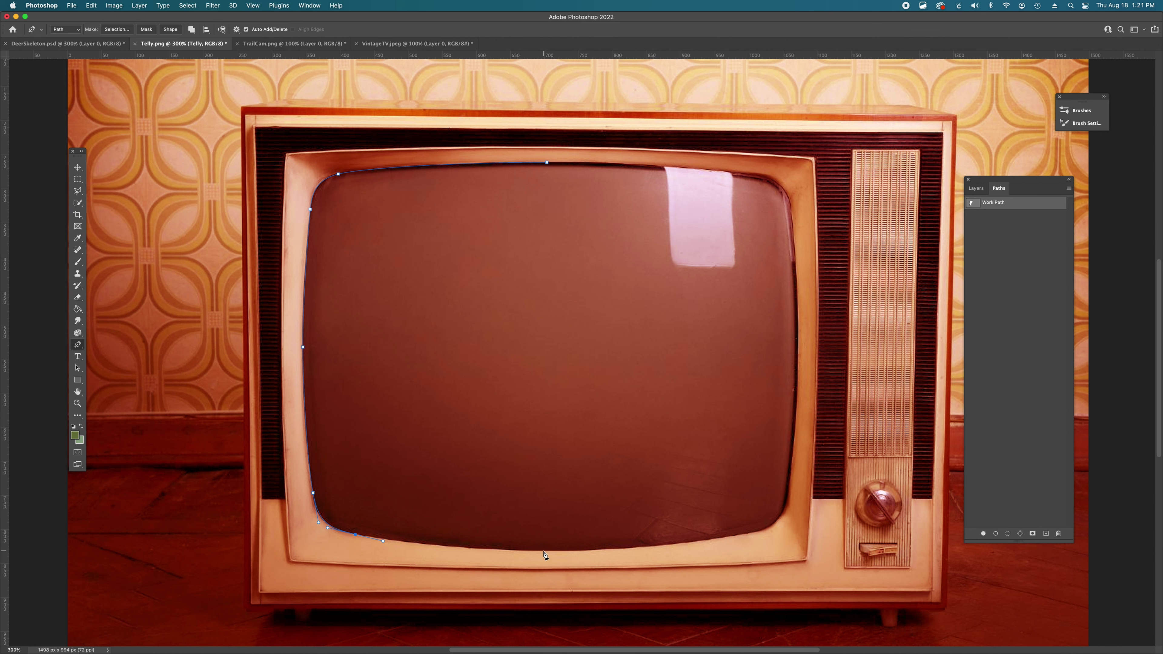
Step: Add anchors along the screen's bottom and right edges, undoing a misplaced upper-right point
left_click_drag(543, 551, 621, 553)
left_click_drag(753, 534, 783, 527)
left_click_drag(797, 372, 797, 326)
left_click_drag(792, 209, 724, 173)
key("super+z")
Step: Close the path at the starting anchor, delete an extra top-edge anchor, and zoom in
left_click_drag(547, 163, 455, 165)
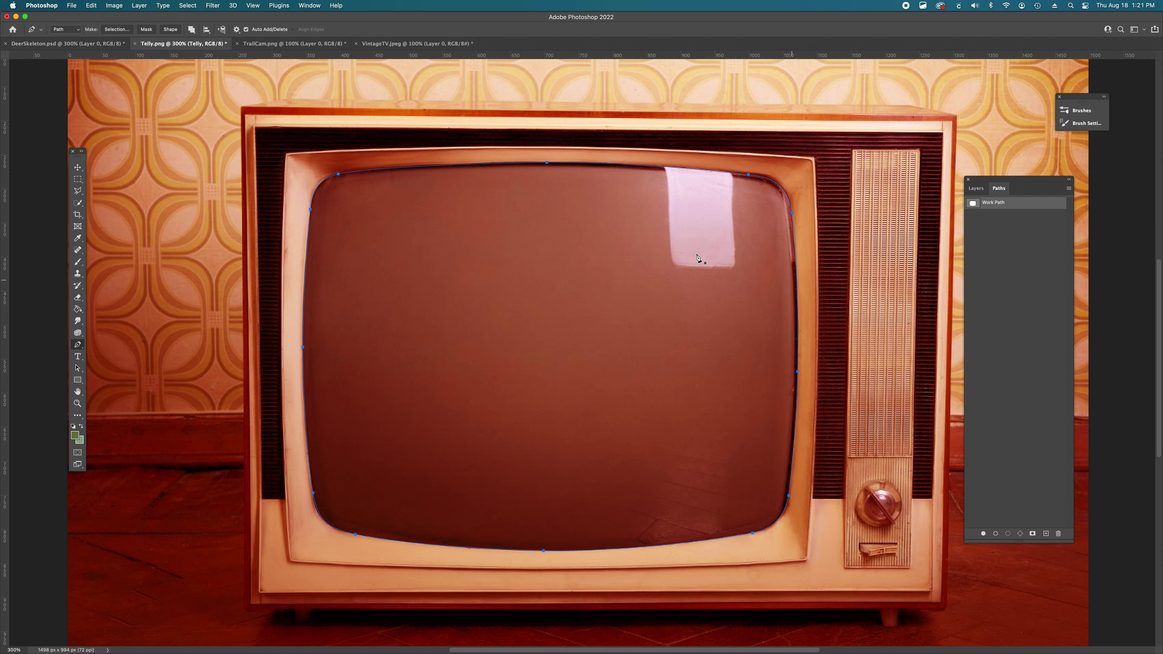
left_click(581, 162)
key("a")
key("space")
key("space")
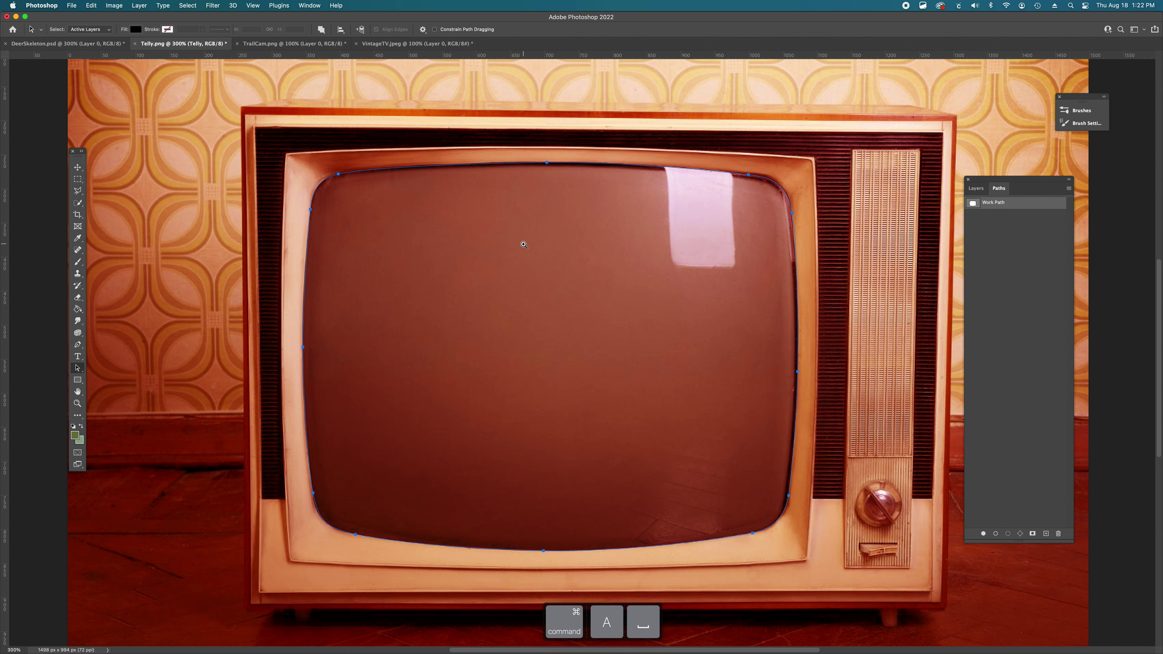
left_click(521, 242, "super")
Step: Zoom to 700% on the top frame and adjust the top curve to fit the bezel
left_click(575, 176, "super")
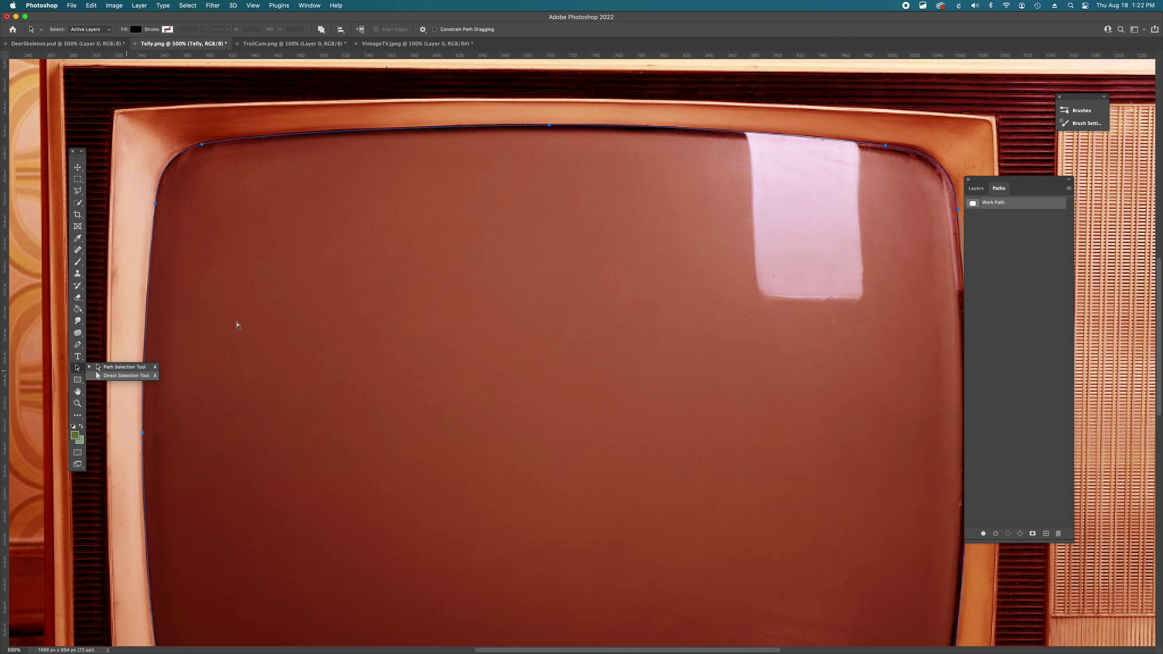
key("space")
key("space")
key("space")
left_click(545, 262, "super")
left_click(570, 226, "super")
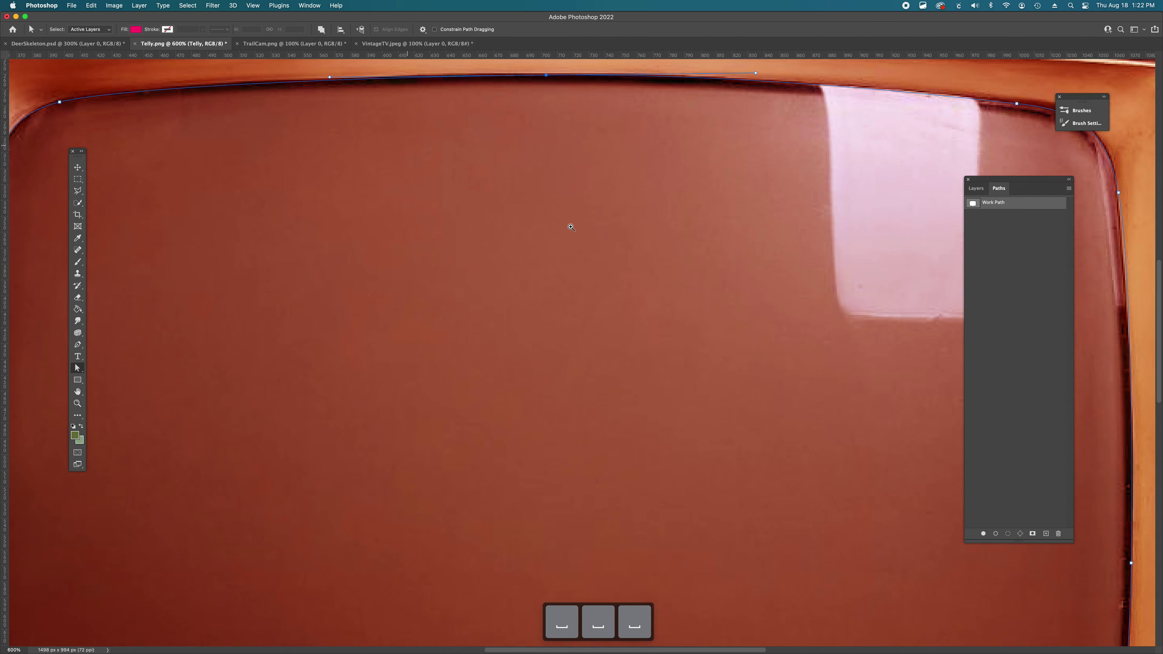
scroll(571, 229, "up", 3)
left_click_drag(546, 245, 548, 246)
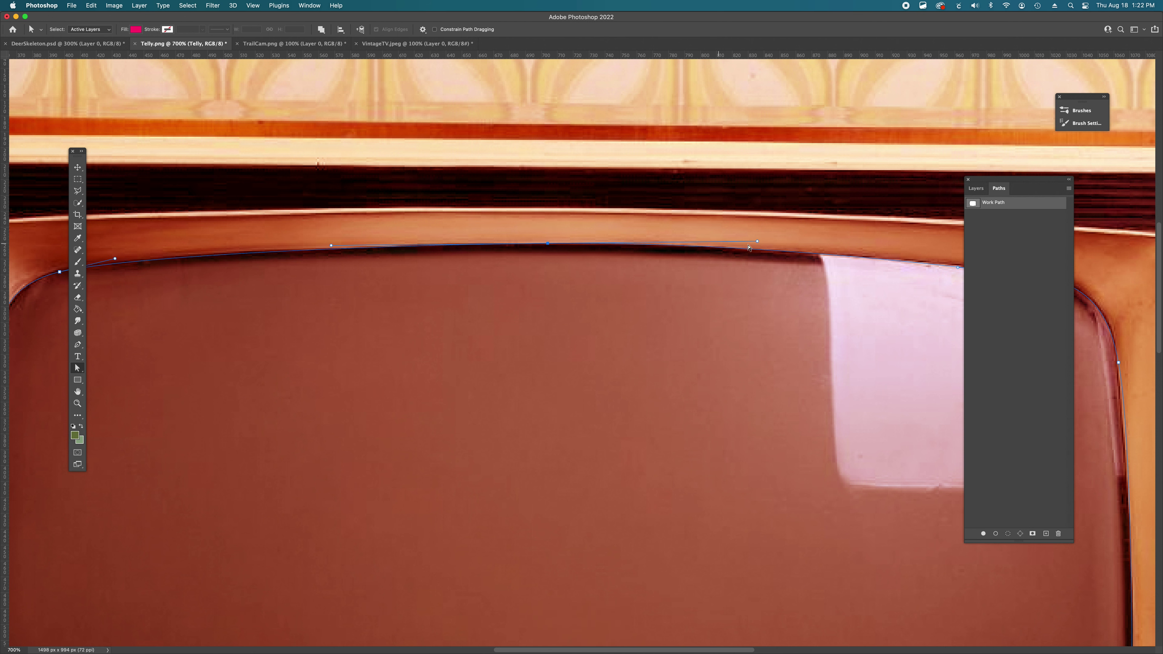
left_click_drag(757, 241, 784, 243)
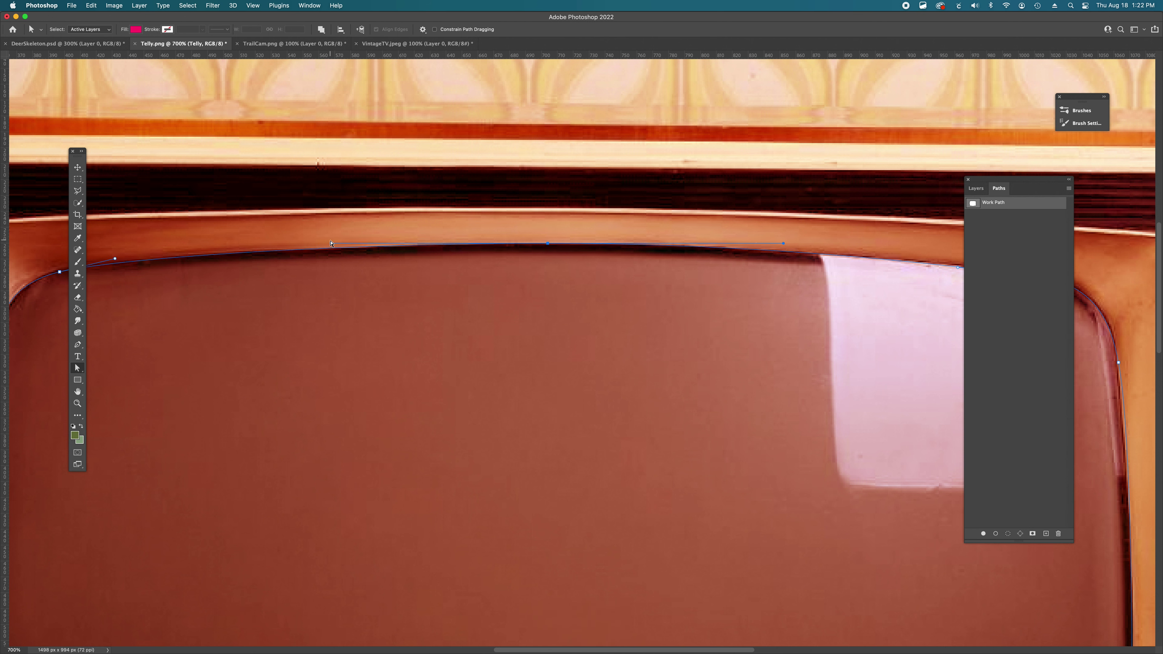
mouse_move(331, 245)
left_mouse_down()
mouse_move(312, 245)
mouse_move(348, 247)
mouse_move(336, 245)
left_mouse_up()
scroll(315, 248, "left", 5)
scroll(335, 244, "left", 20)
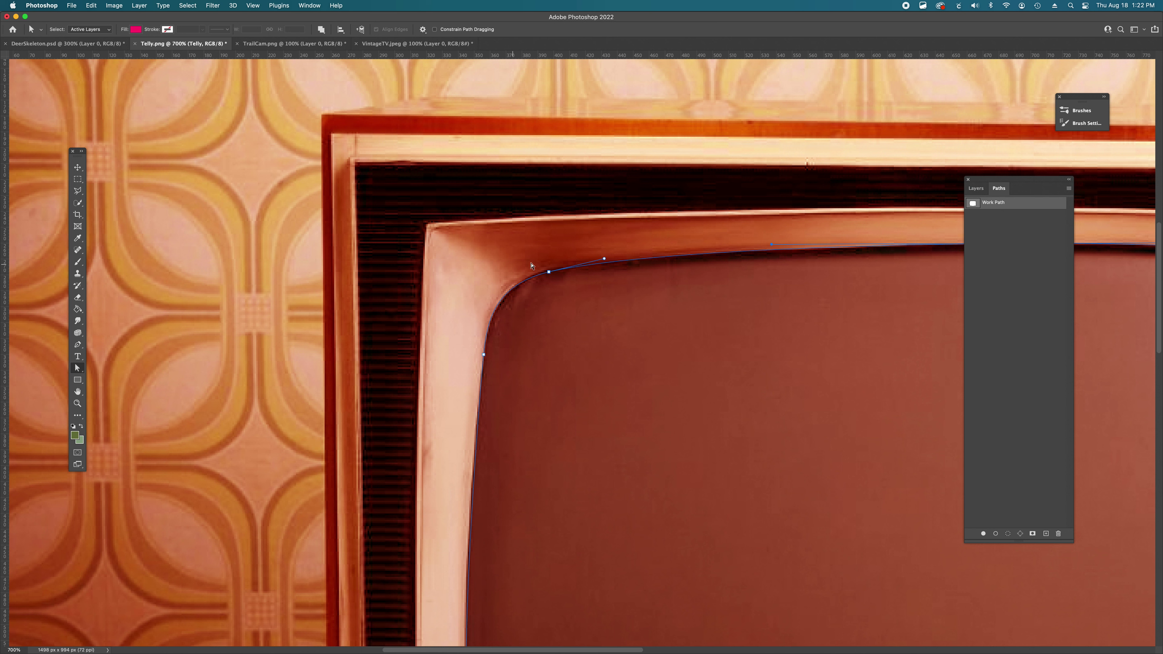
Step: Reshape the top-left and lower-left corner curves and shift the left-edge anchor to hug the bezel
left_click_drag(548, 272, 593, 259)
left_click_drag(773, 245, 666, 284)
left_click_drag(487, 324, 488, 320)
scroll(617, 347, "down", 10)
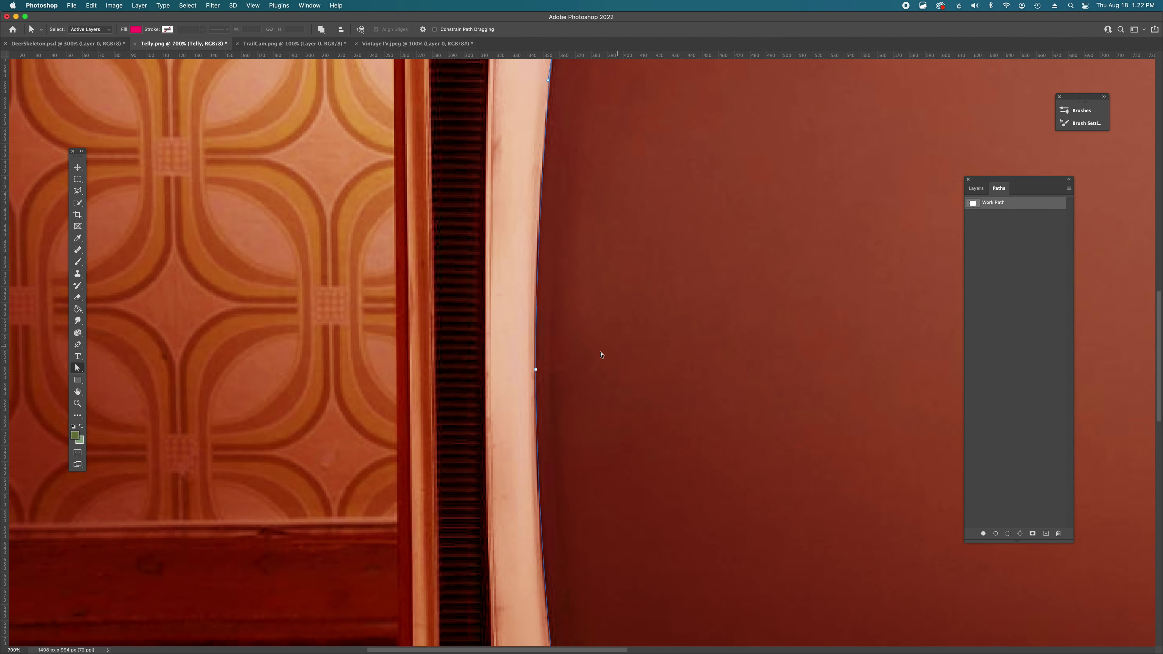
scroll(617, 288, "down", 15)
scroll(618, 288, "right", 5)
scroll(617, 288, "up", 5)
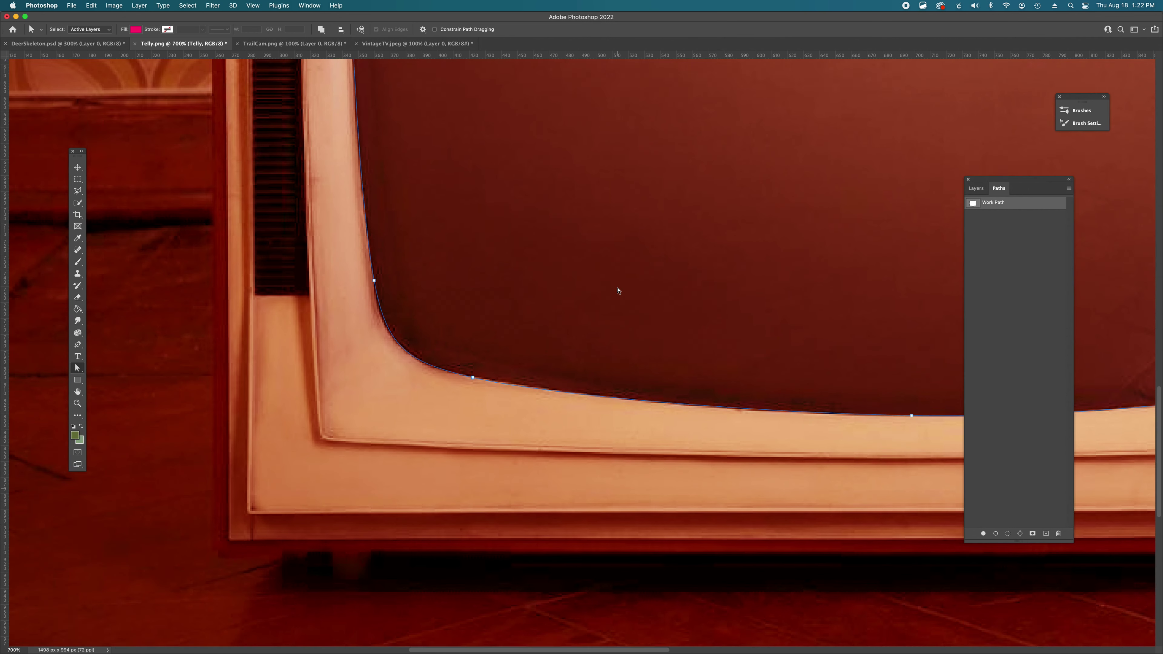
left_click(374, 365)
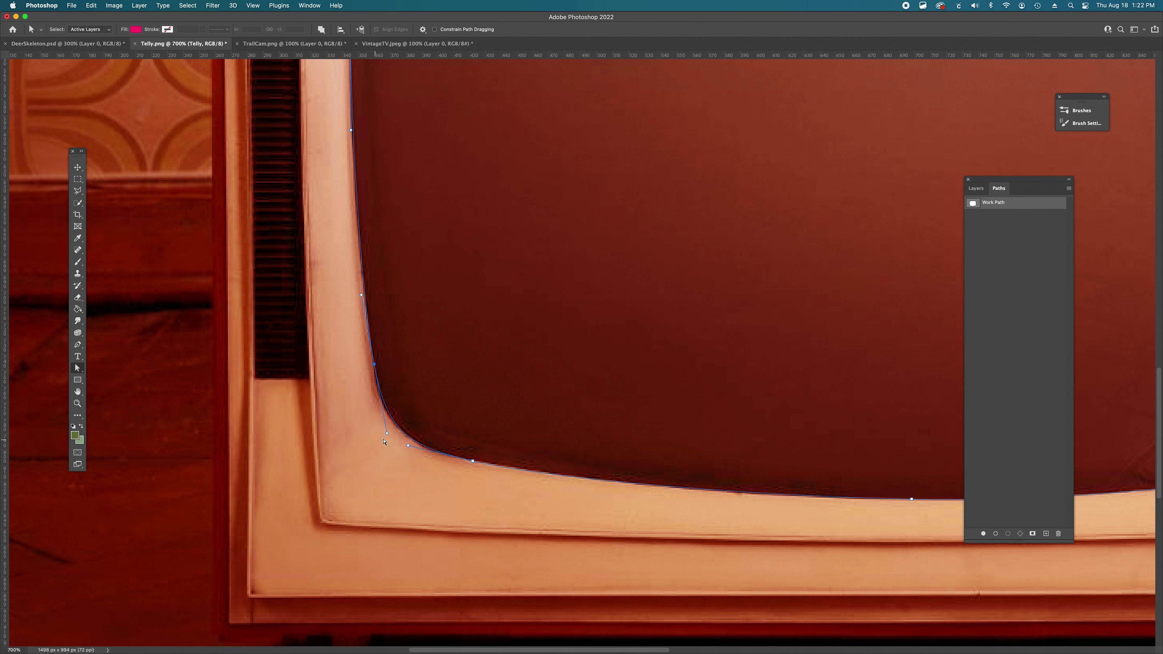
left_click_drag(386, 433, 385, 429)
left_click_drag(376, 368, 372, 355)
left_click_drag(380, 419, 380, 432)
scroll(366, 229, "up", 3)
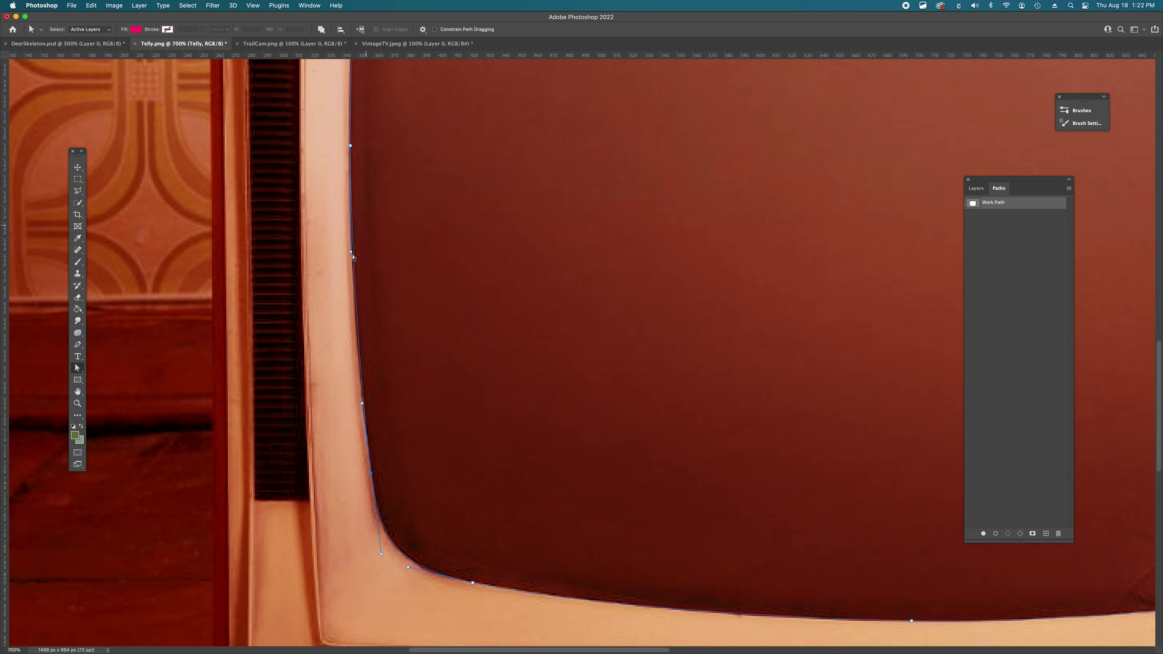
left_click_drag(353, 256, 352, 242)
Step: Reshape the lower-right corner curve to follow the screen edge
scroll(504, 291, "down", 2)
scroll(504, 291, "right", 2)
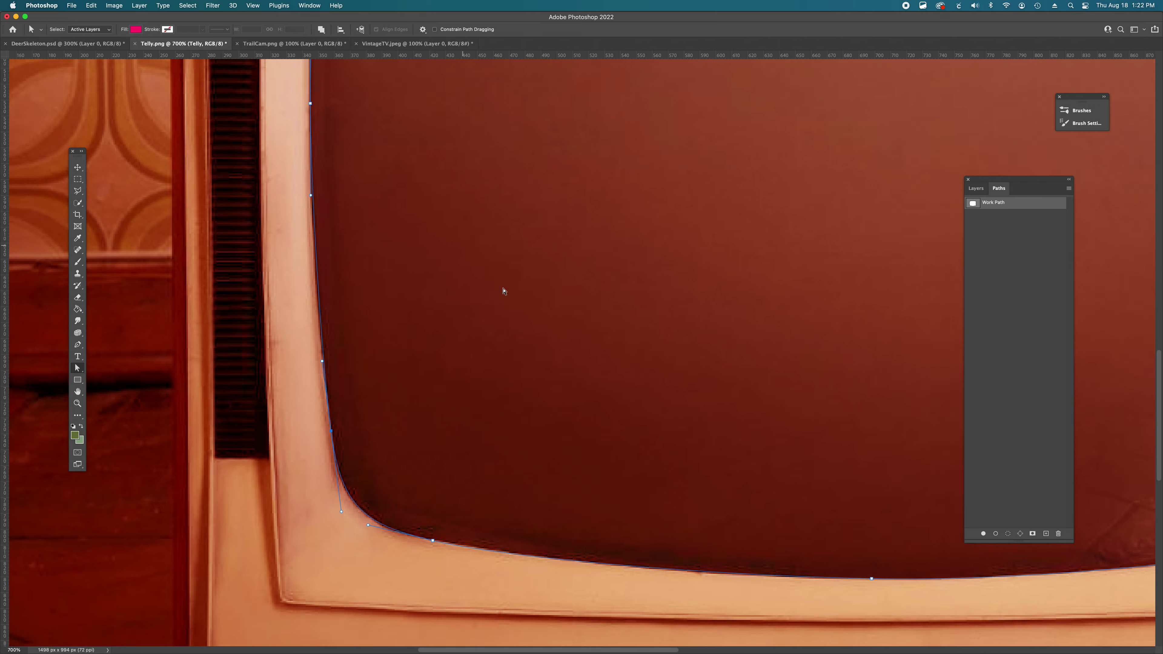
scroll(503, 291, "down", 2)
scroll(503, 291, "right", 10)
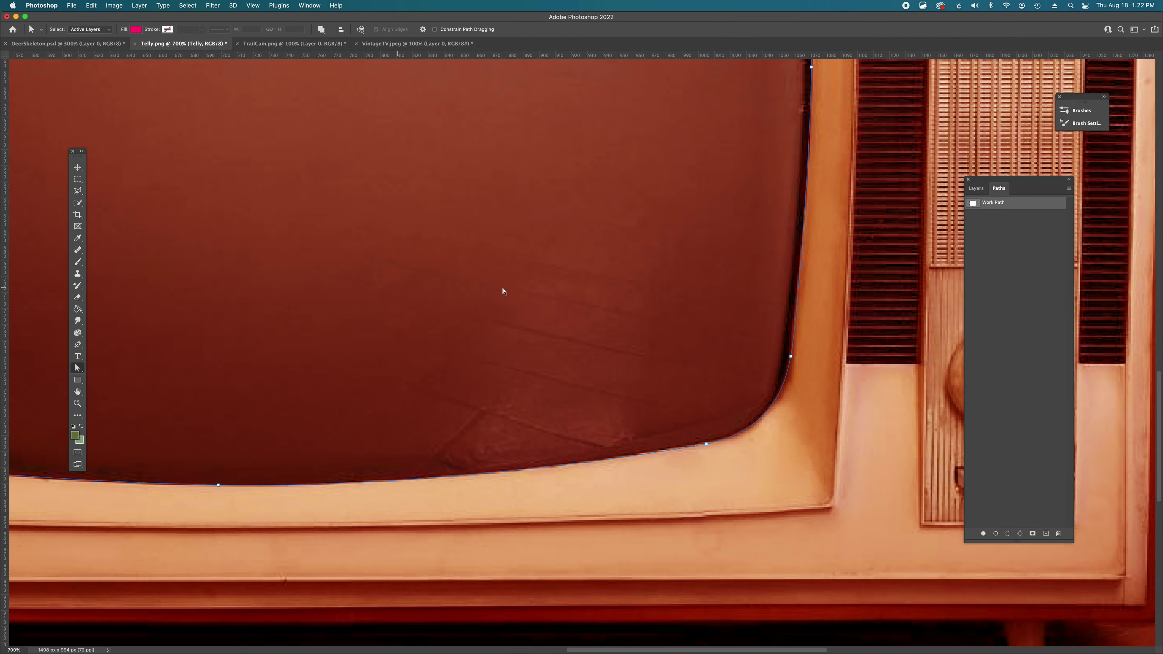
scroll(504, 292, "right", 1)
left_click(724, 356)
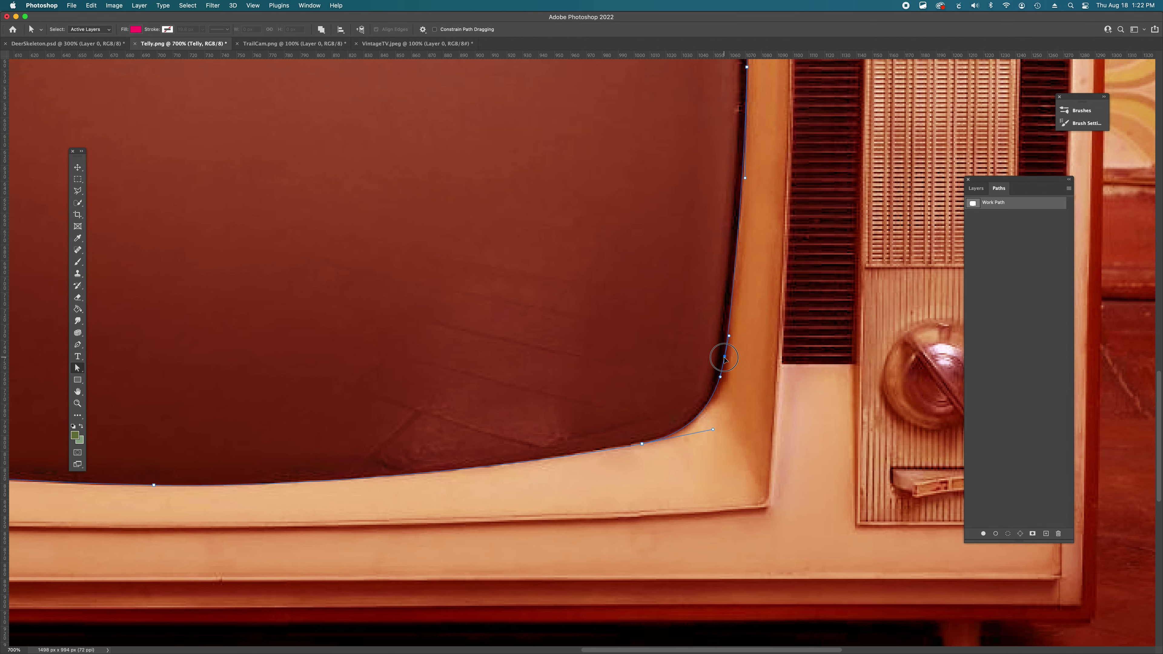
left_click_drag(721, 378, 719, 386)
left_click(713, 430)
left_click_drag(713, 430, 701, 435)
Step: Fit the right-edge anchor and the top-right corner curve to the screen edge
scroll(718, 385, "up", 3)
scroll(719, 385, "right", 2)
scroll(713, 260, "up", 1)
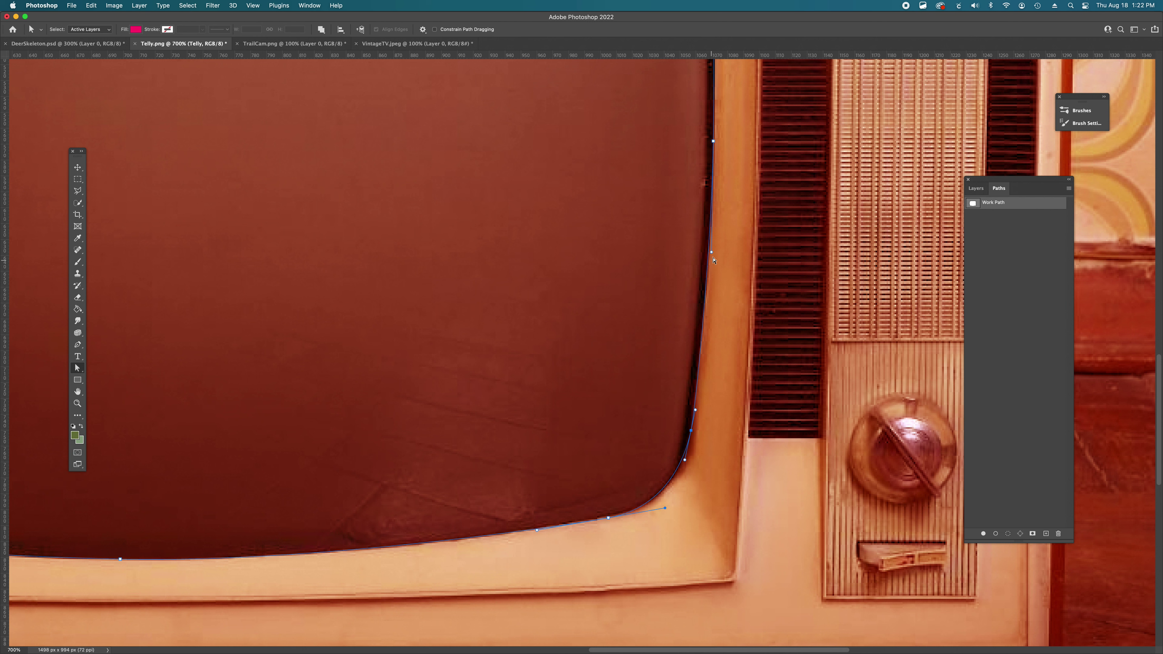
scroll(709, 258, "up", 5)
scroll(709, 258, "right", 1)
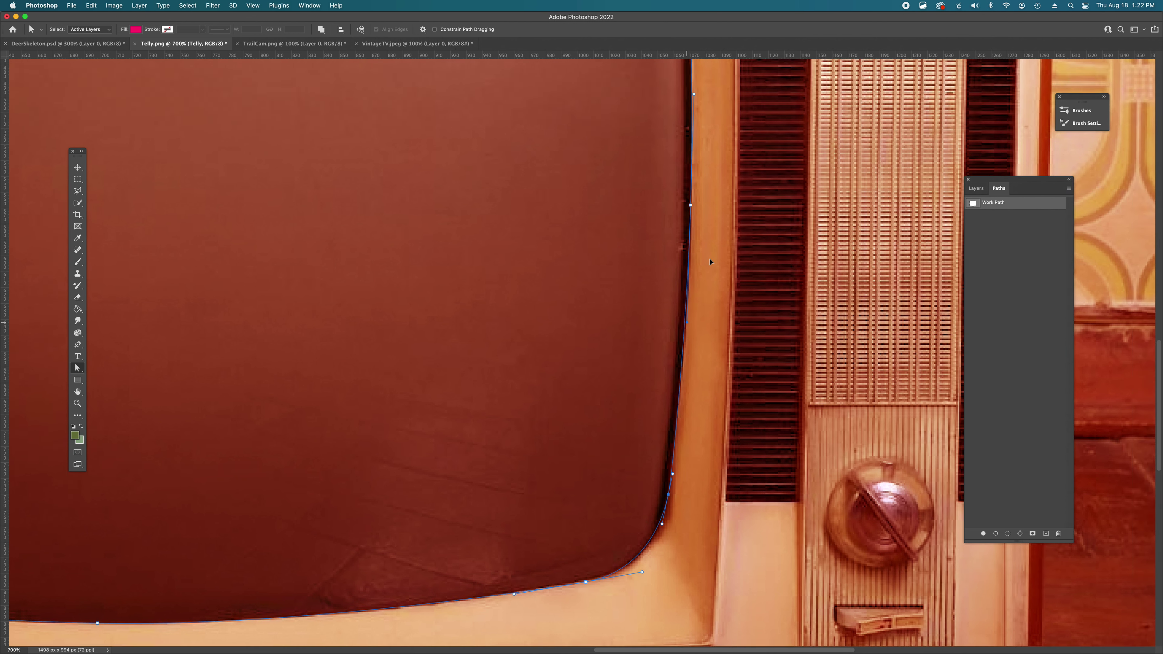
scroll(710, 261, "up", 1)
left_click(693, 250)
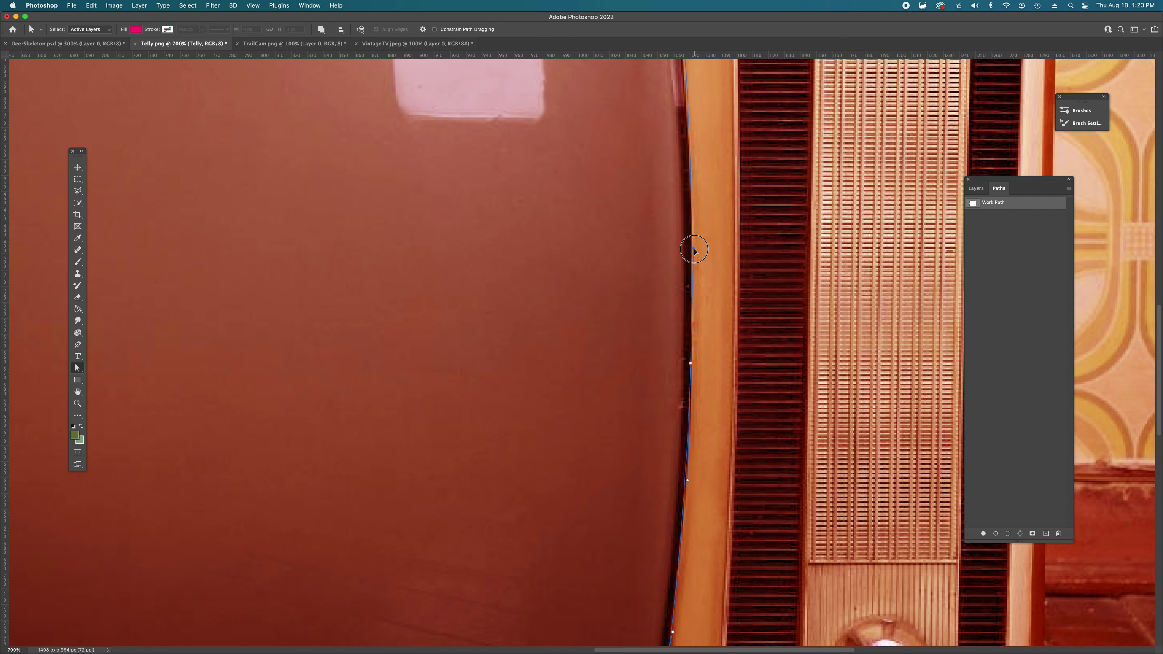
left_click_drag(692, 246, 693, 243)
scroll(692, 245, "up", 8)
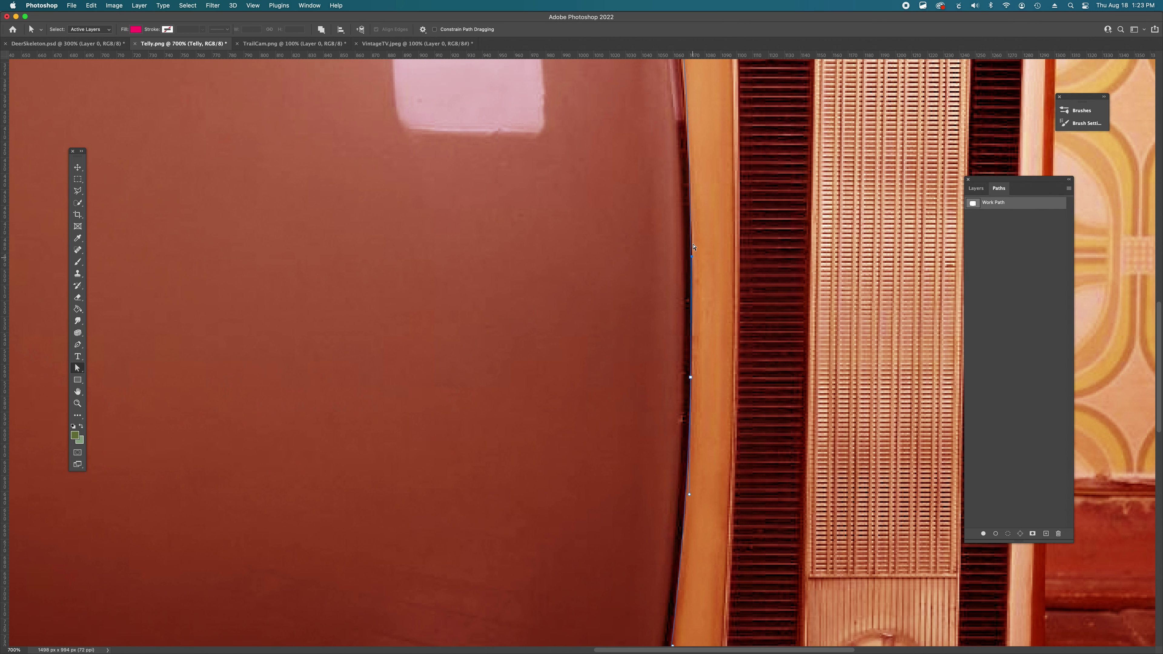
left_click(676, 274)
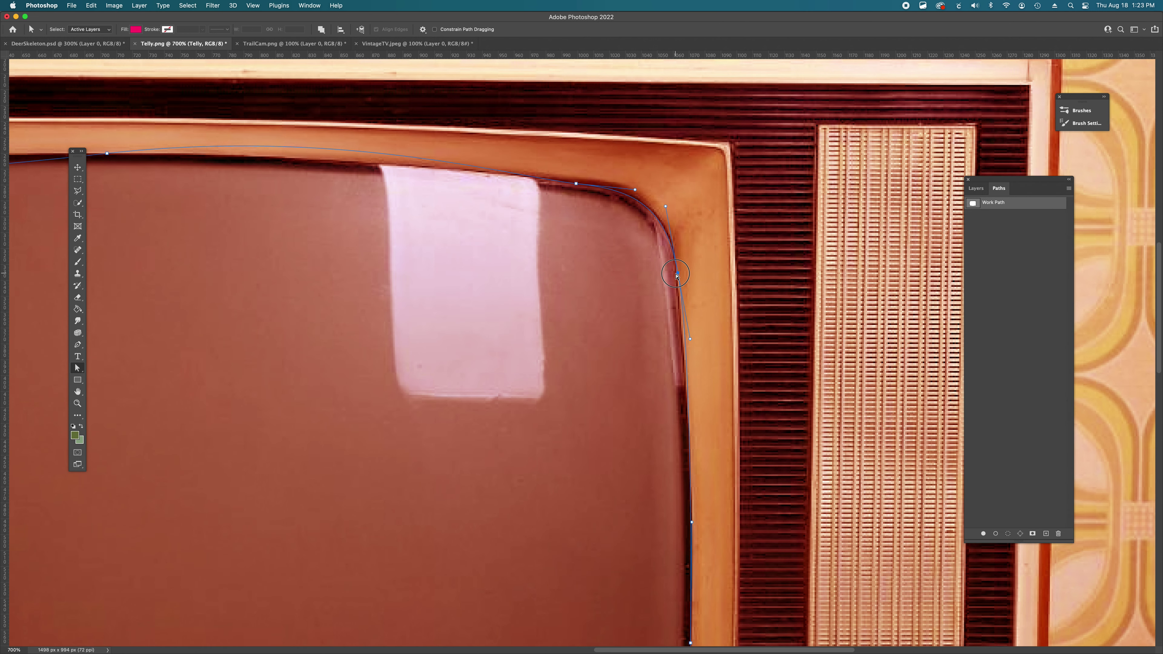
left_click_drag(689, 340, 687, 340)
left_click_drag(665, 206, 669, 209)
left_click_drag(677, 273, 677, 276)
left_click_drag(684, 343, 685, 346)
Step: Flatten and straighten the path along the screen's top edge
scroll(572, 183, "left", 10)
left_click(525, 154)
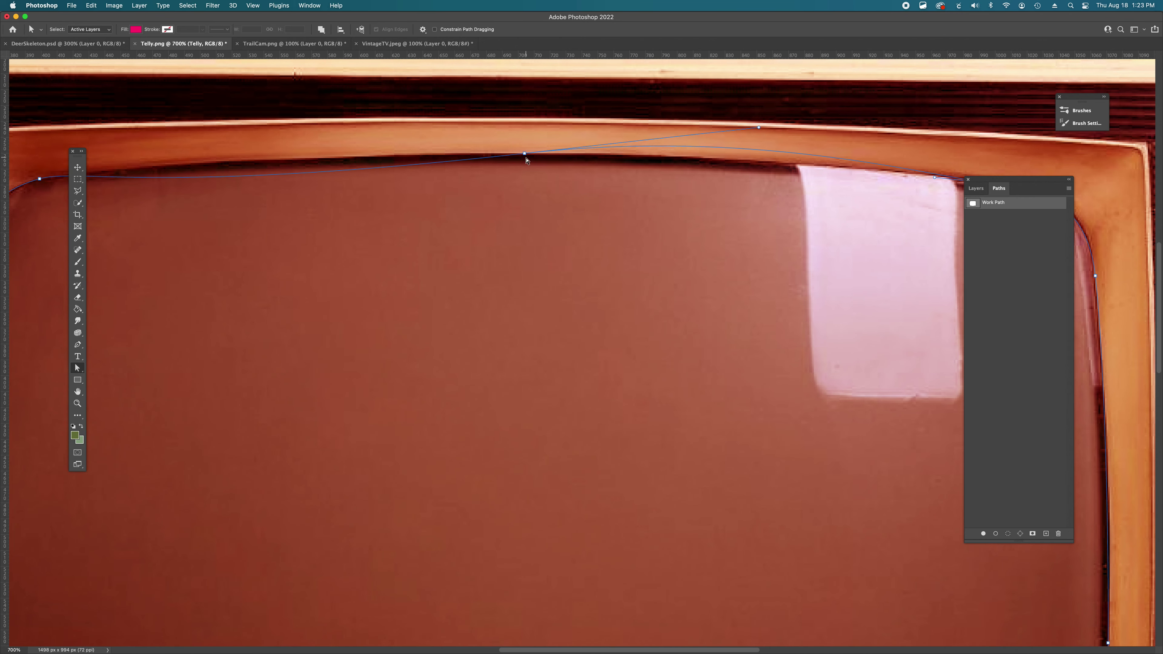
left_click_drag(758, 130, 759, 155)
left_click_drag(931, 178, 941, 177)
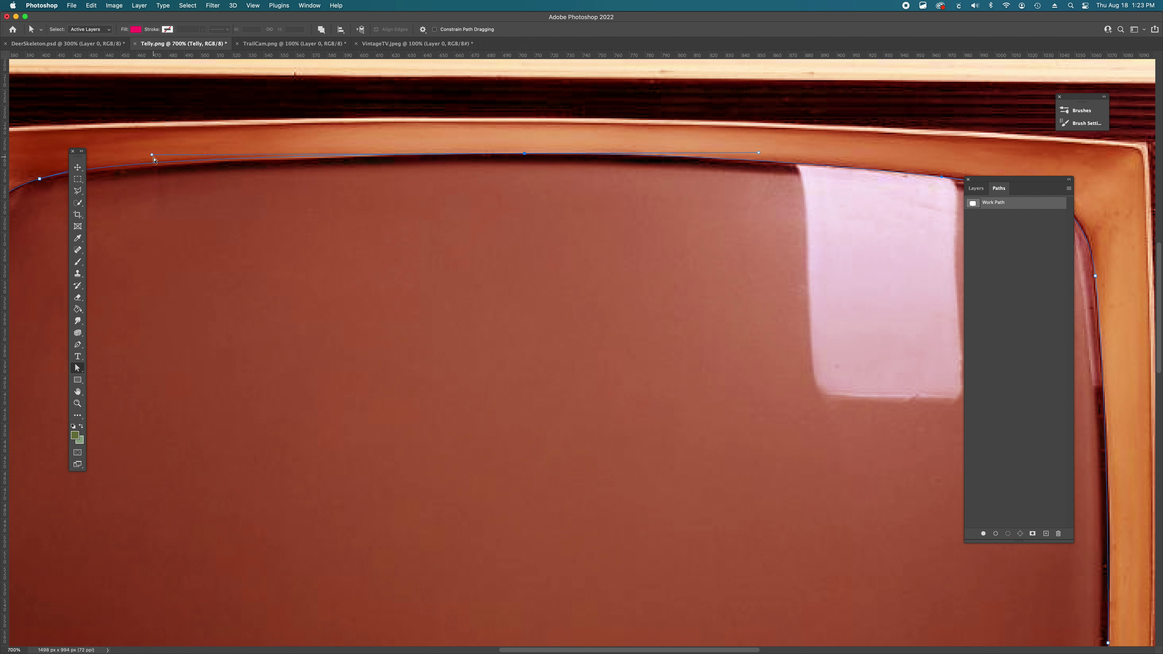
left_click_drag(154, 160, 293, 158)
Step: Zoom out to view the whole TV at 200% and load the Work Path as a selection
left_click(575, 308)
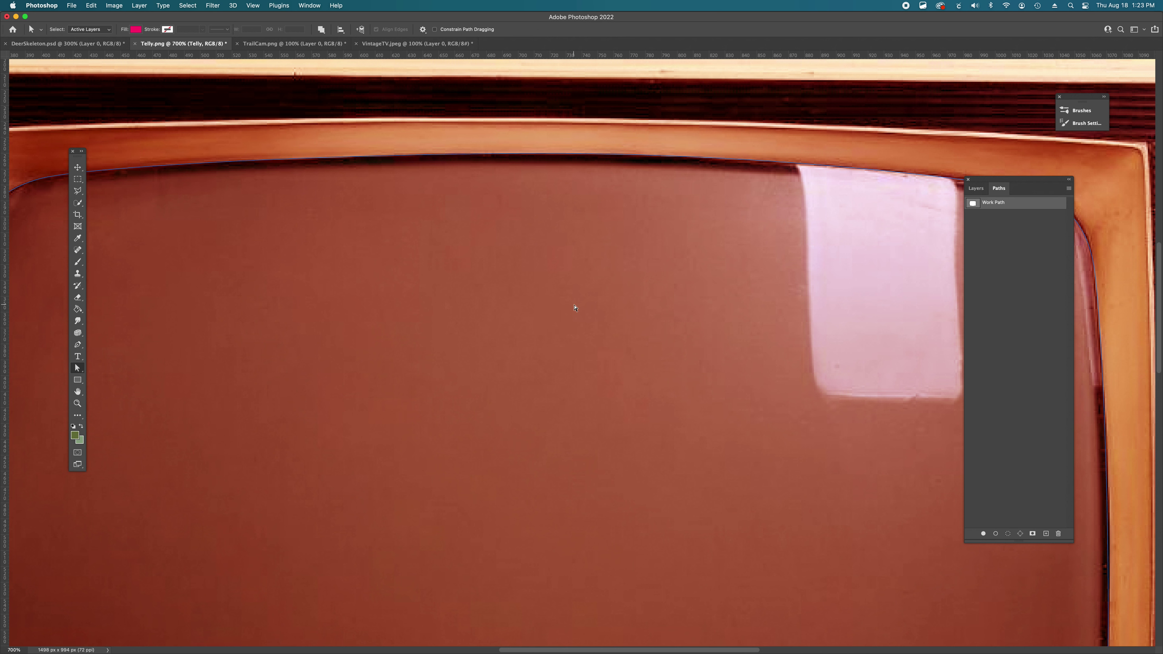
left_click(572, 338, "alt+super")
left_click(570, 333, "alt+super")
left_click(581, 369, "alt+super")
left_click(582, 371, "alt+super")
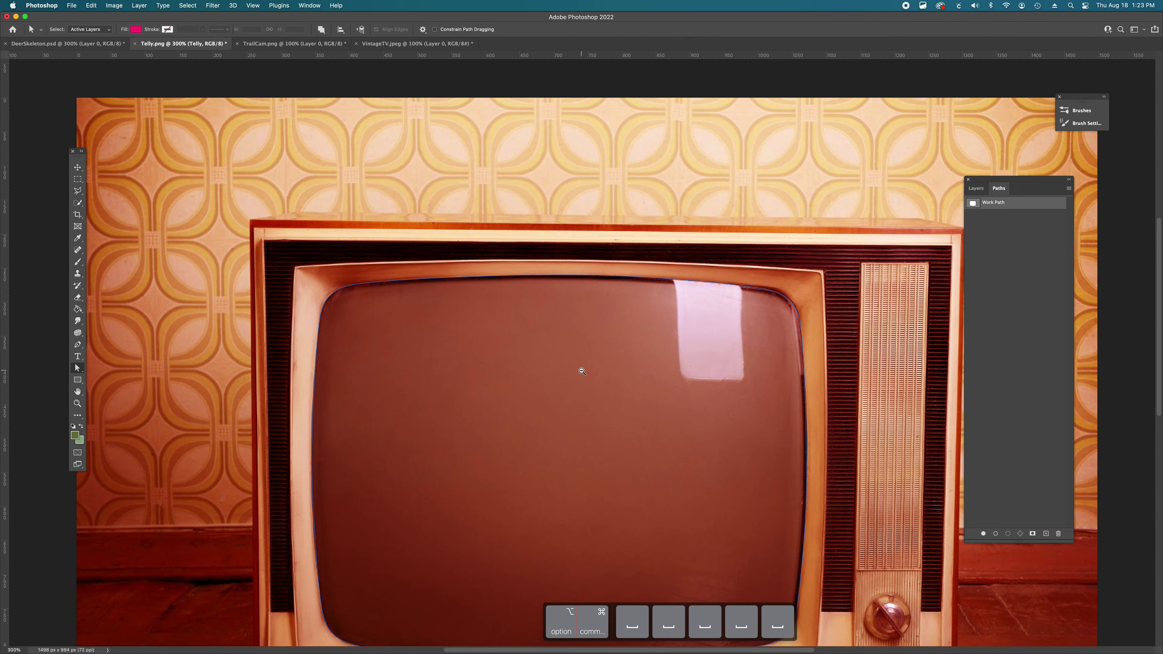
left_click(582, 371, "alt+super")
left_click(582, 370, "alt+super")
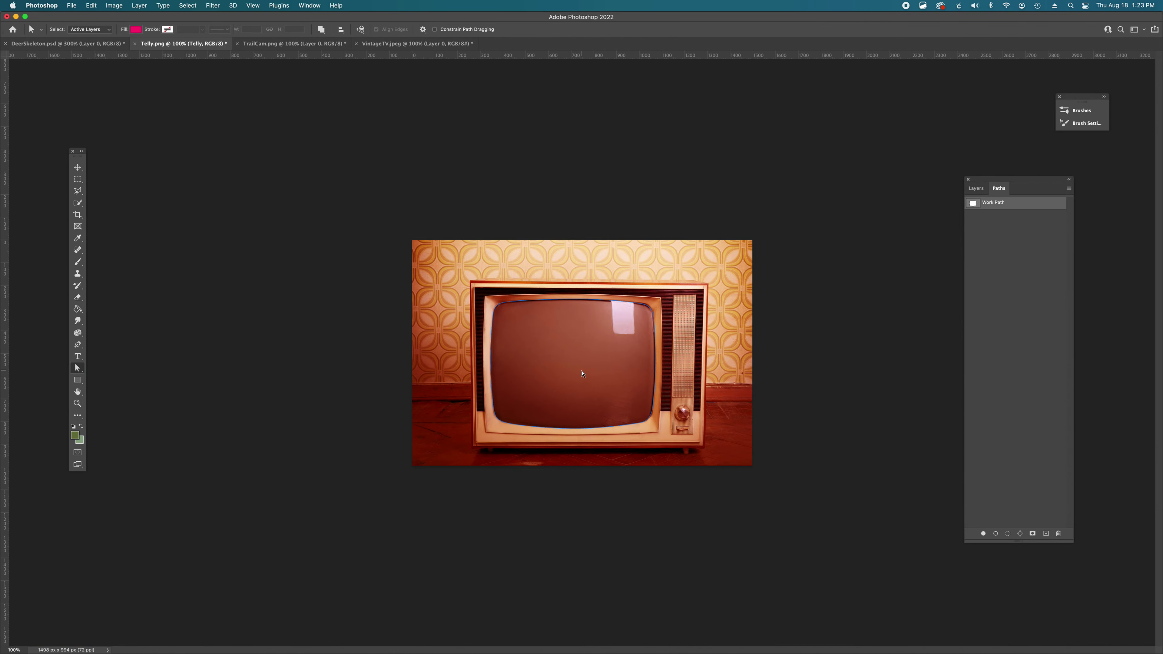
left_click(582, 373, "super")
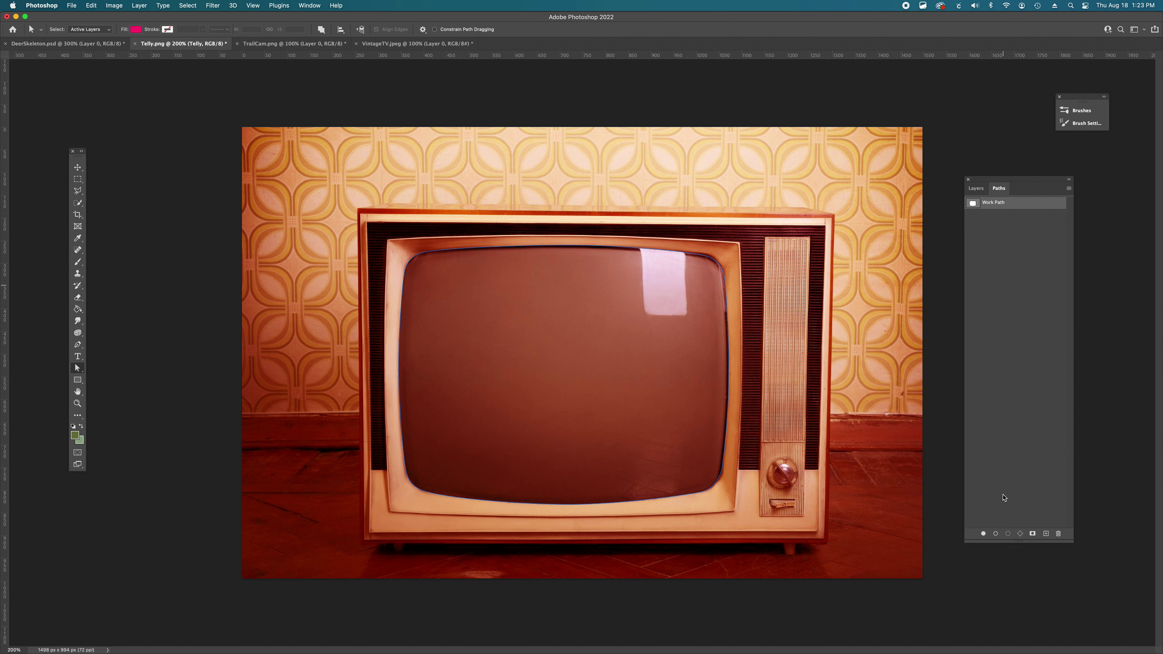
left_click(1008, 534)
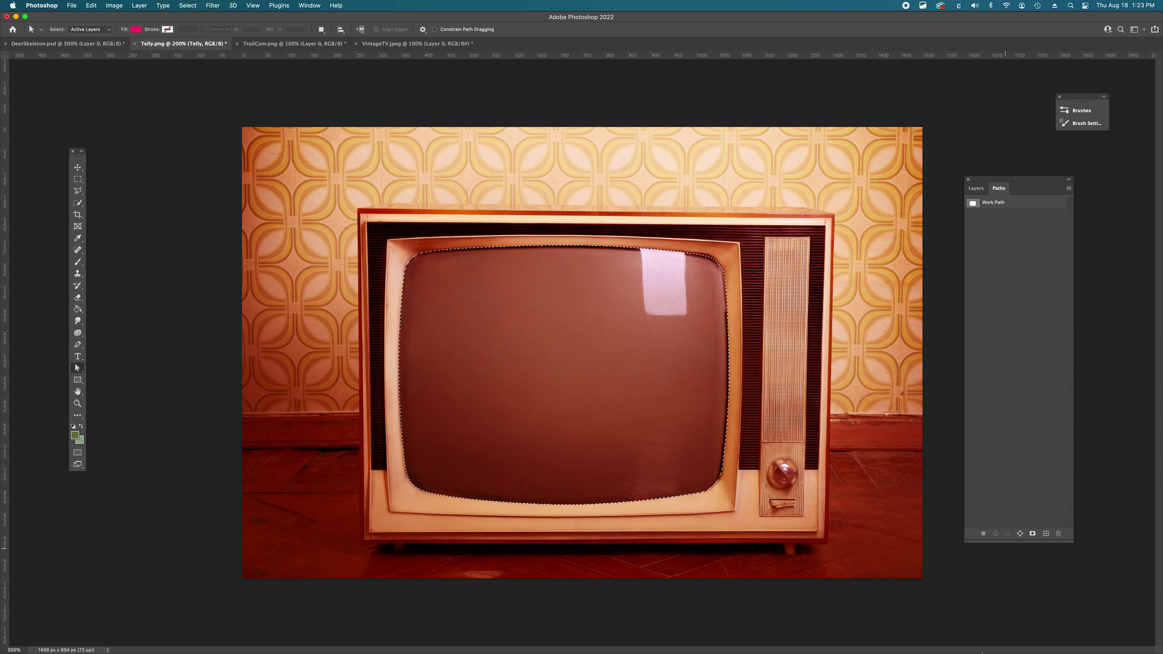
Step: Move Layer 3 above Telly, mask it to the screen selection, and unlink the mask
left_click(975, 189)
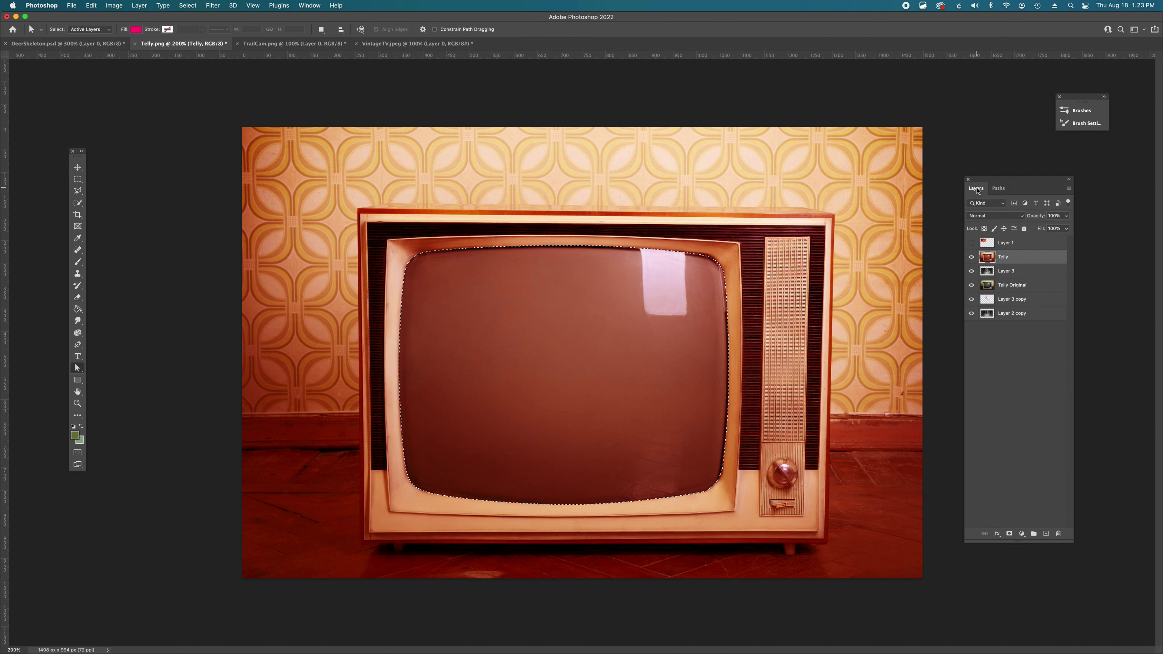
left_click(983, 272)
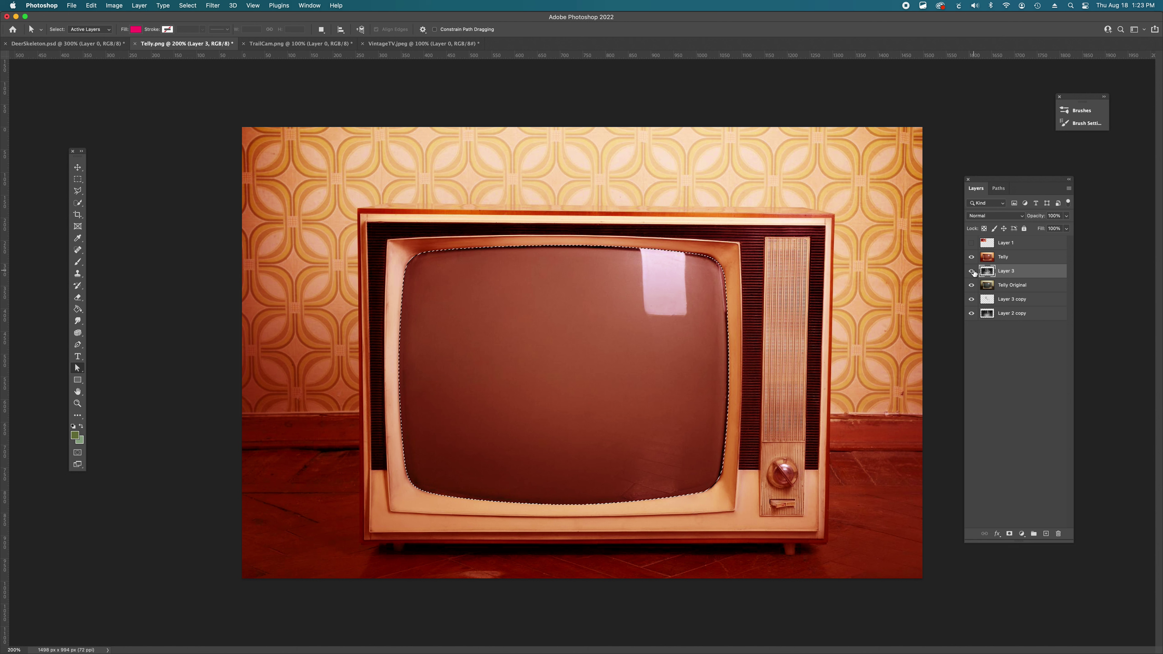
left_click_drag(989, 272, 991, 254)
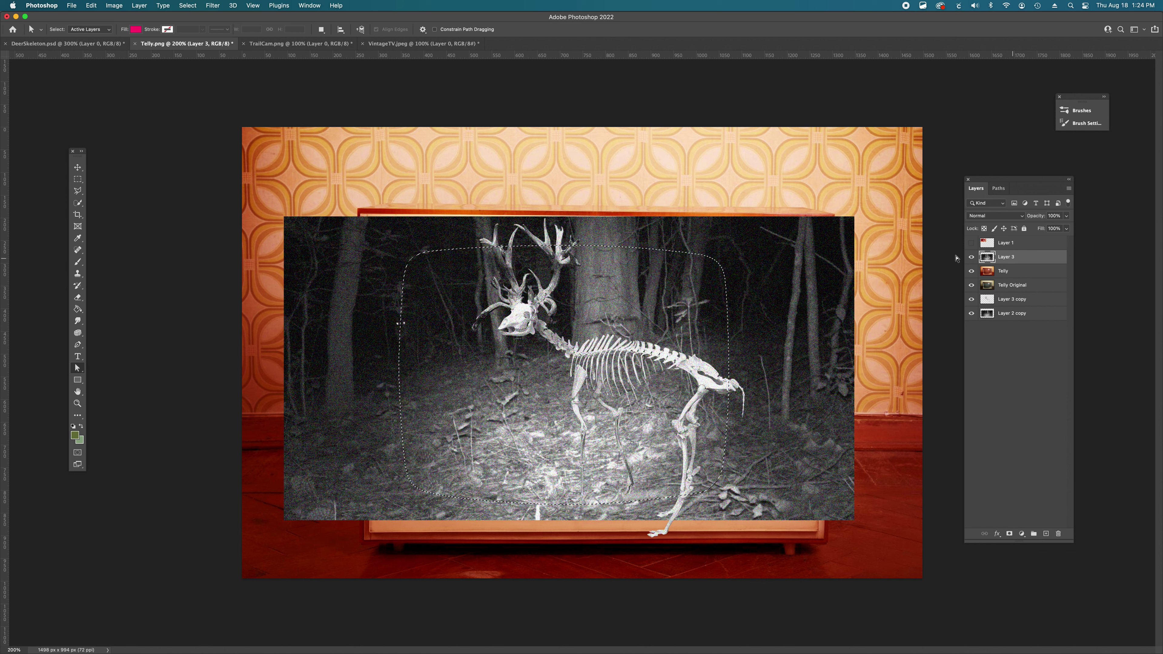
left_click(1010, 534)
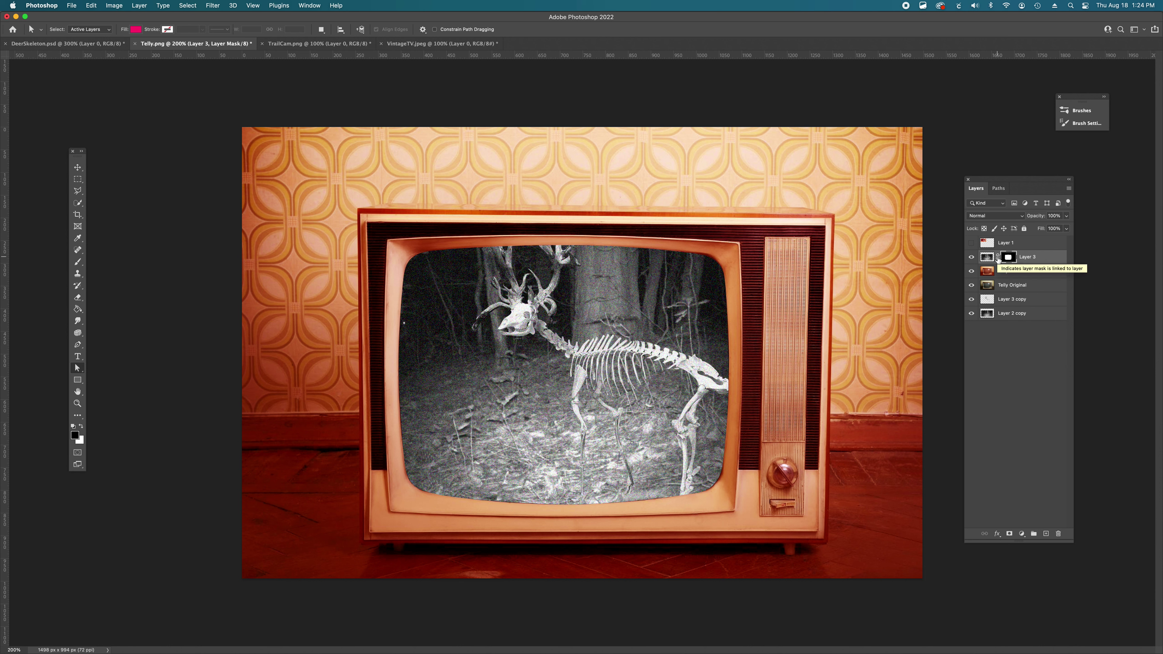
left_click(998, 257)
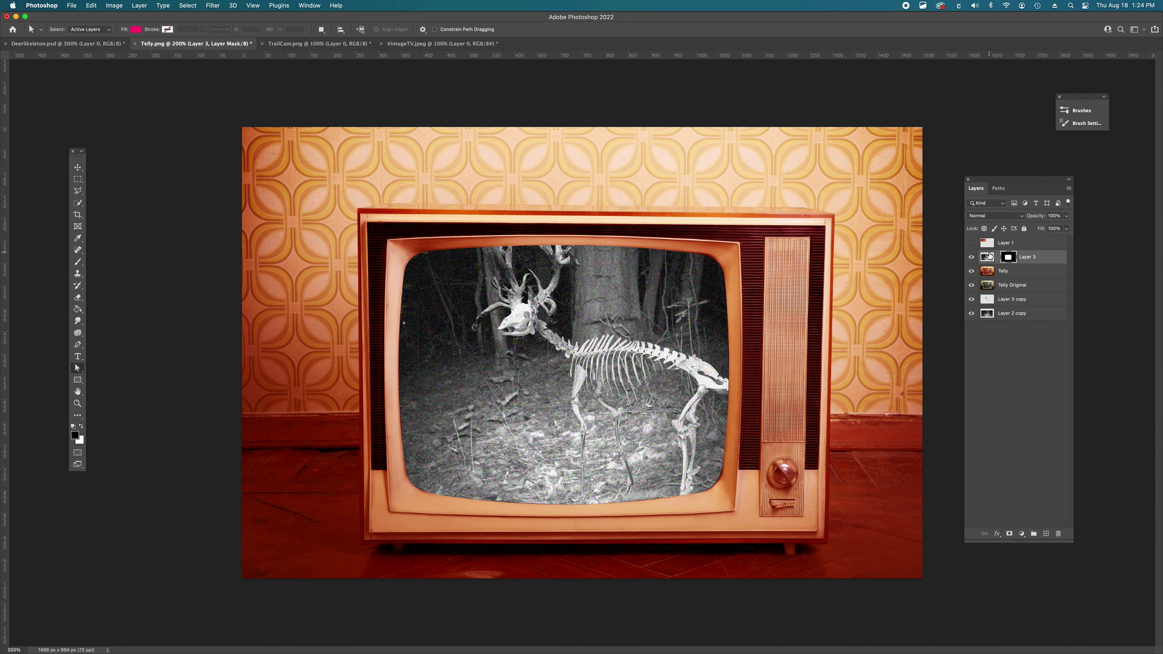
Step: Relink Layer 3's mask, scale and reposition the skeleton photo inside the TV screen, and add a new layer
left_click(998, 258)
left_click(987, 258)
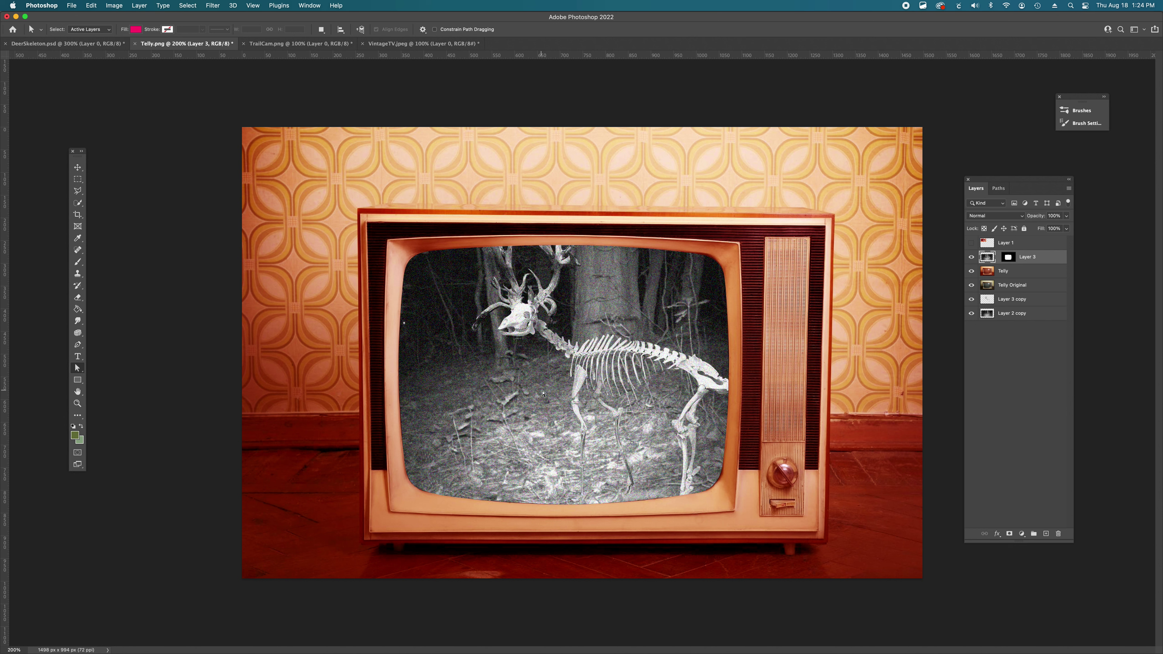
key("super+t")
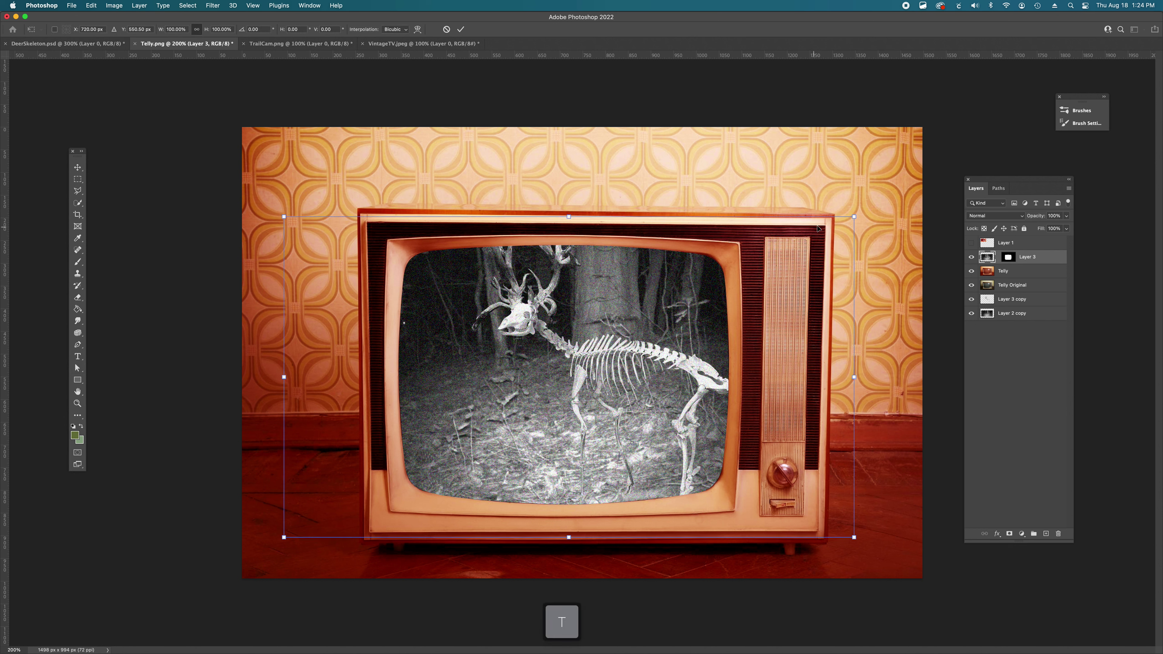
left_click_drag(853, 218, 838, 230)
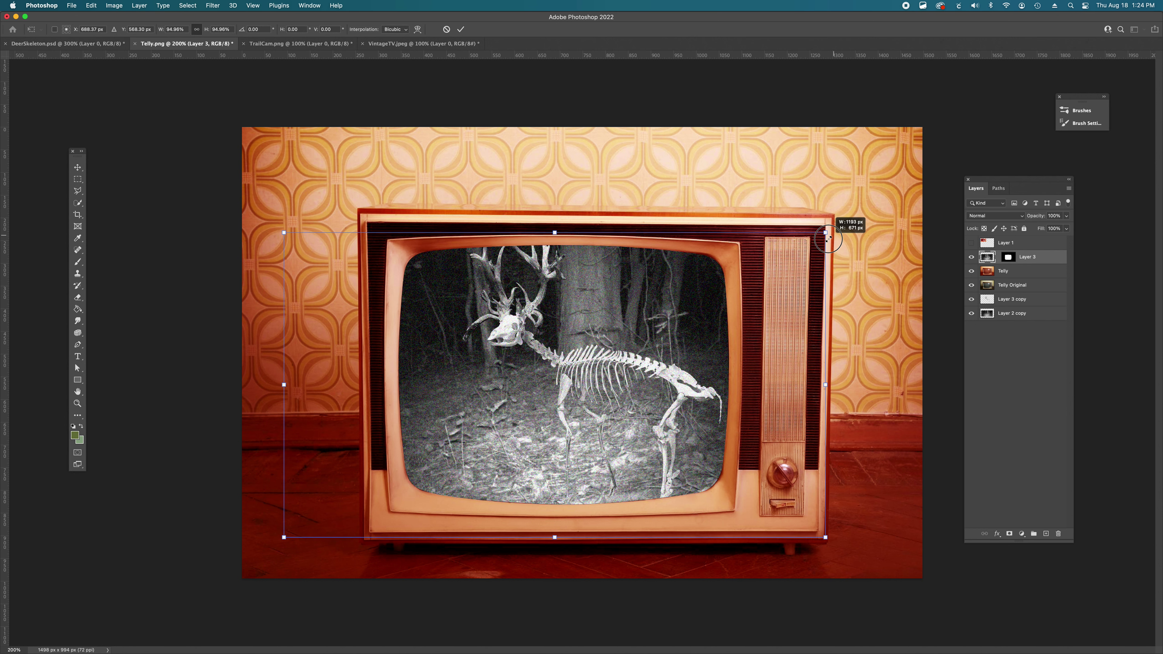
left_click_drag(827, 239, 808, 249)
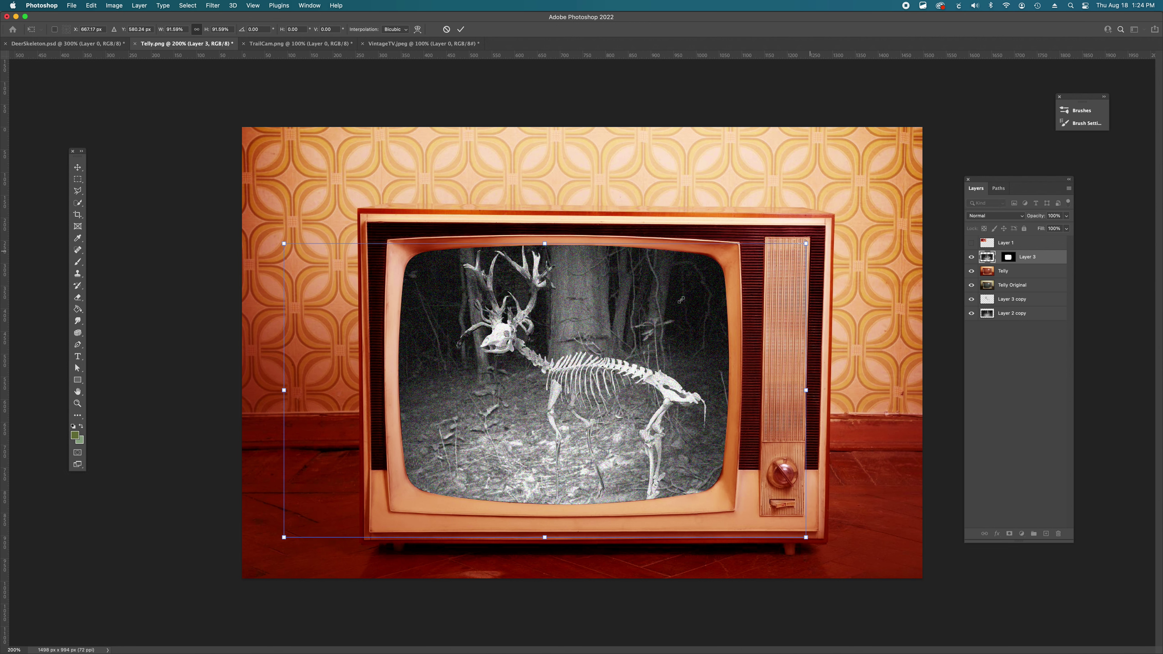
left_click_drag(283, 537, 312, 521)
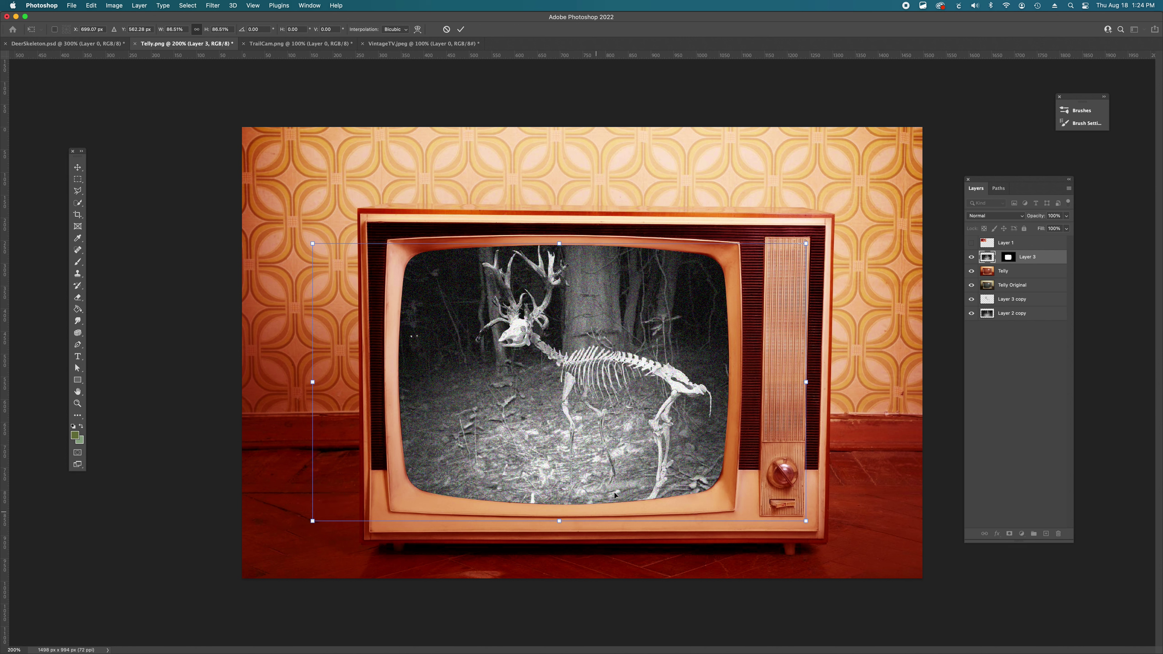
mouse_move(623, 459)
left_mouse_down()
mouse_move(607, 452)
mouse_move(606, 463)
left_mouse_up()
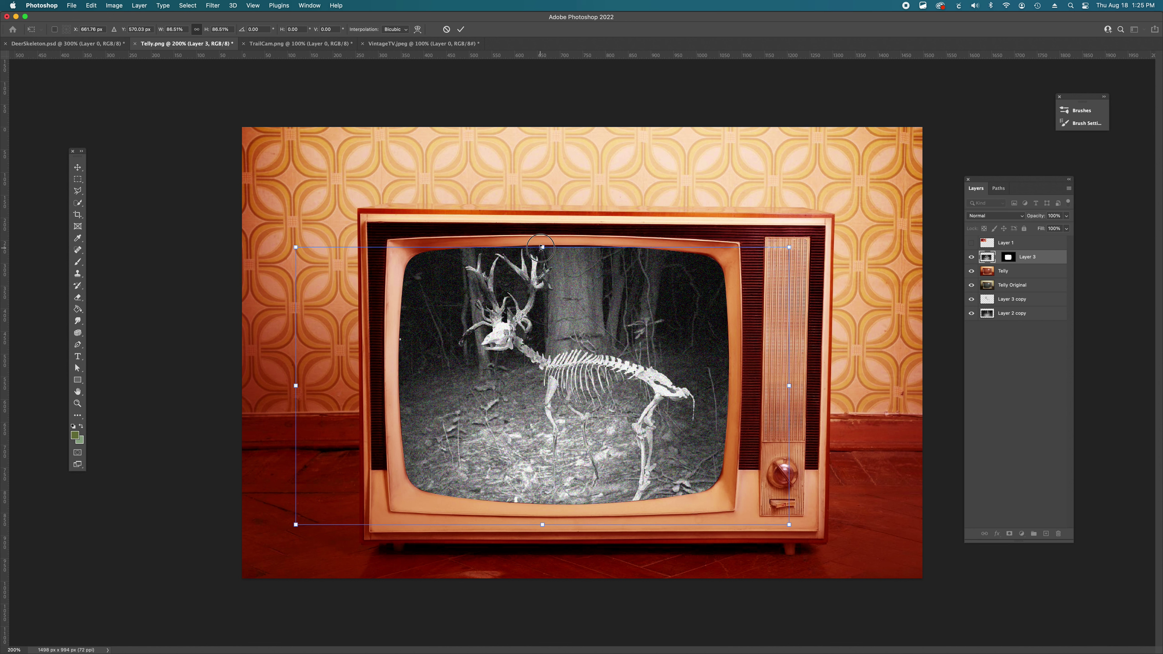
left_click_drag(541, 248, 541, 244)
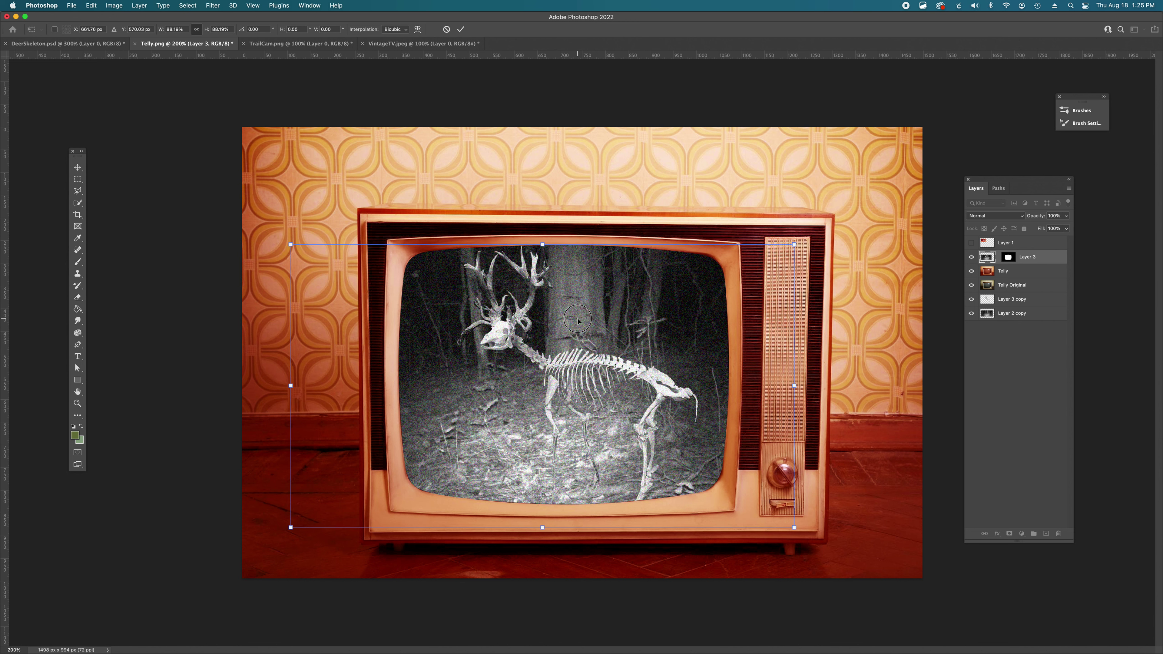
left_click_drag(583, 372, 611, 371)
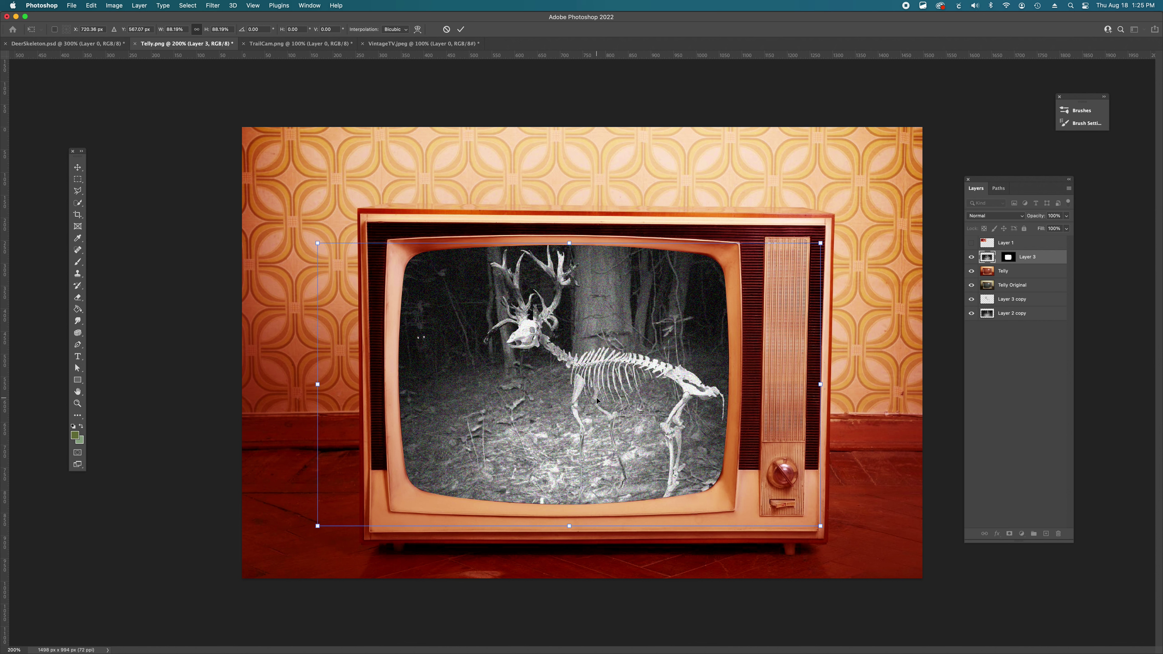
key("Return")
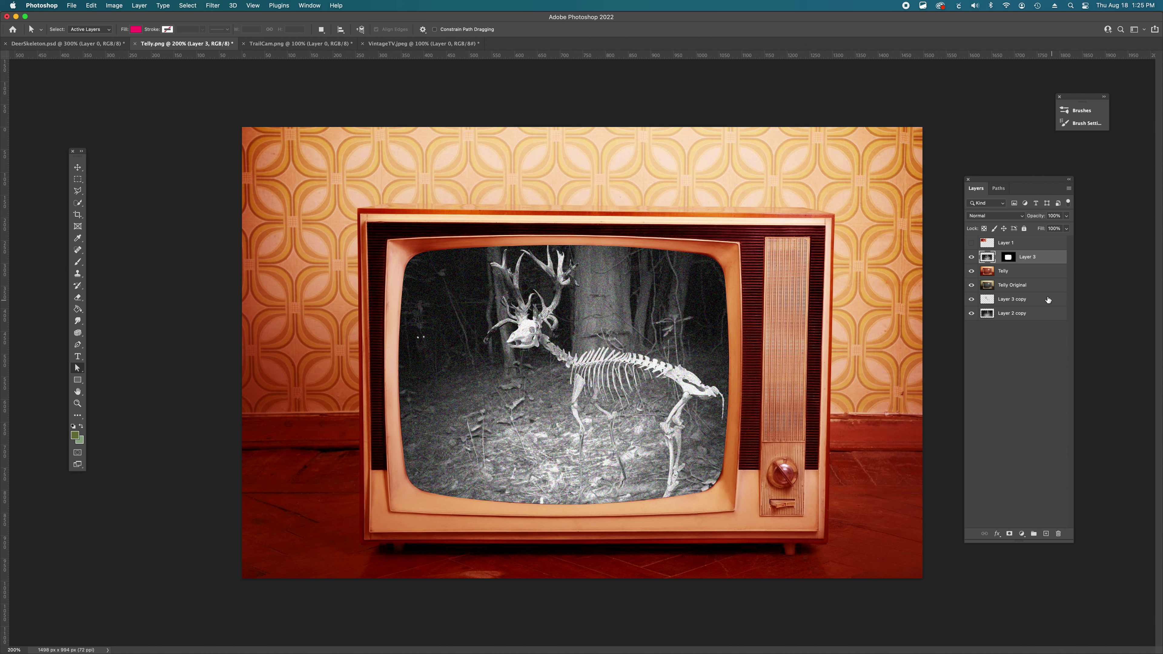
left_click(1045, 534)
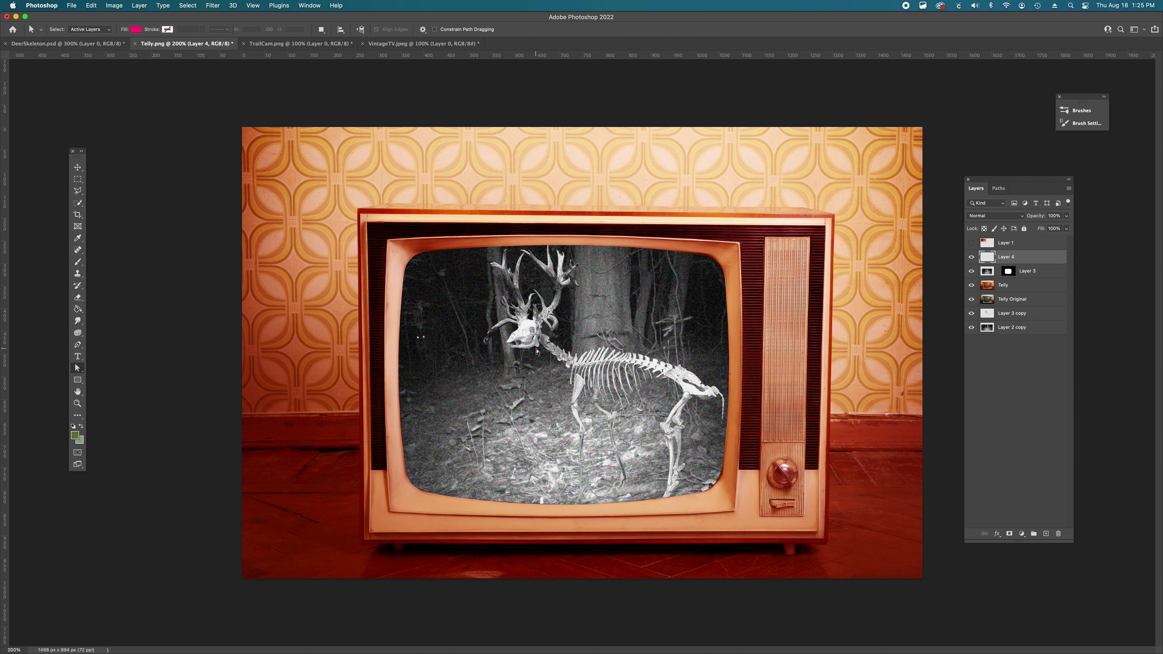
Step: Zoom in on the skull and sample a pale colour from it
key("super+equal")
key("super+equal")
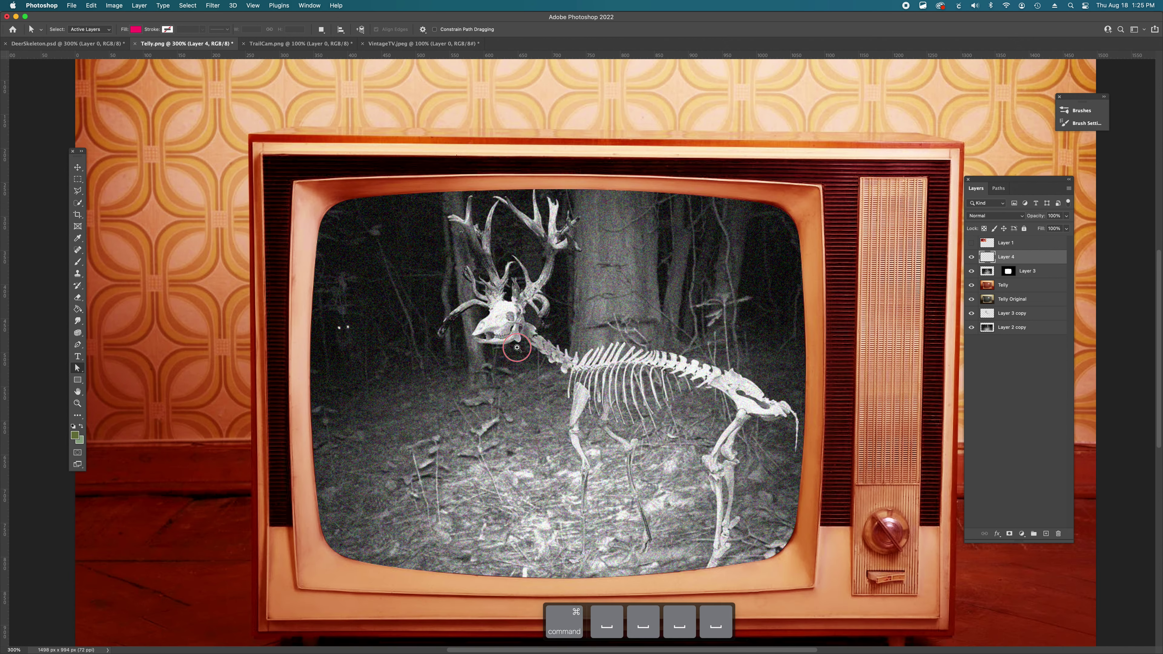
key("i")
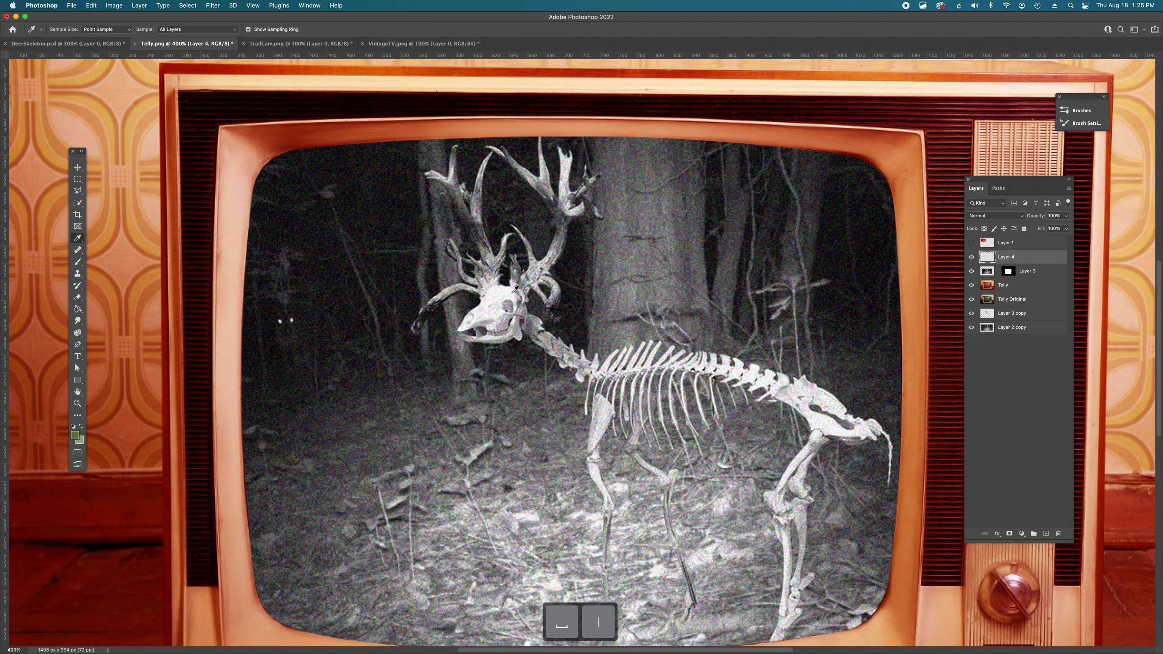
left_click(512, 296)
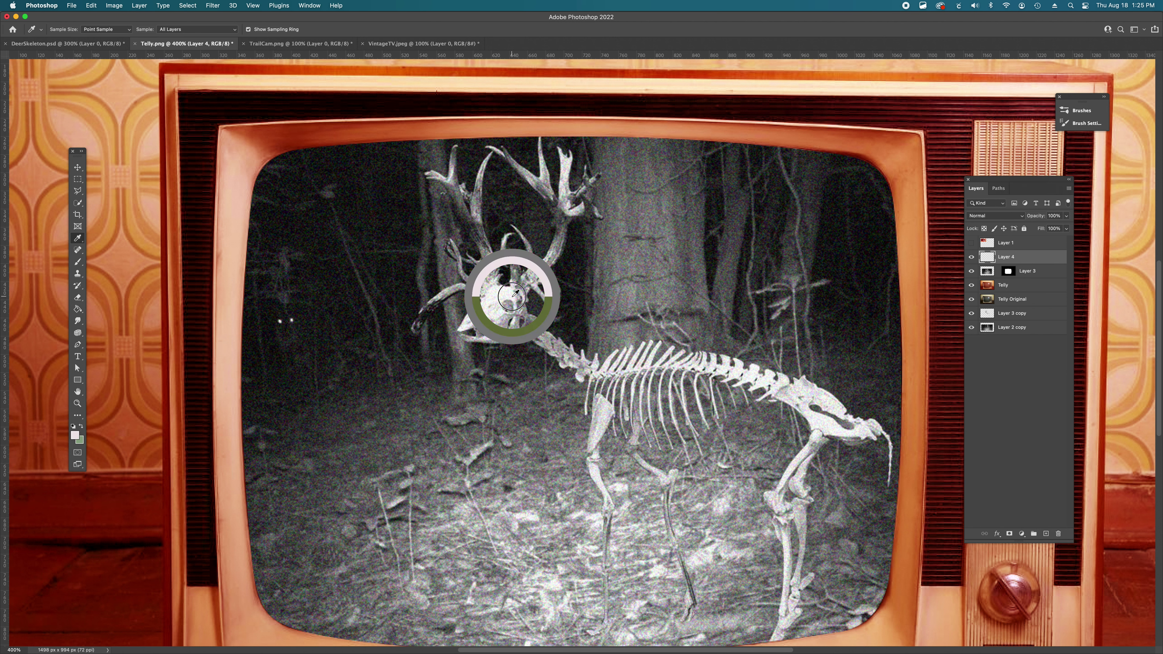
left_click_drag(513, 297, 514, 293)
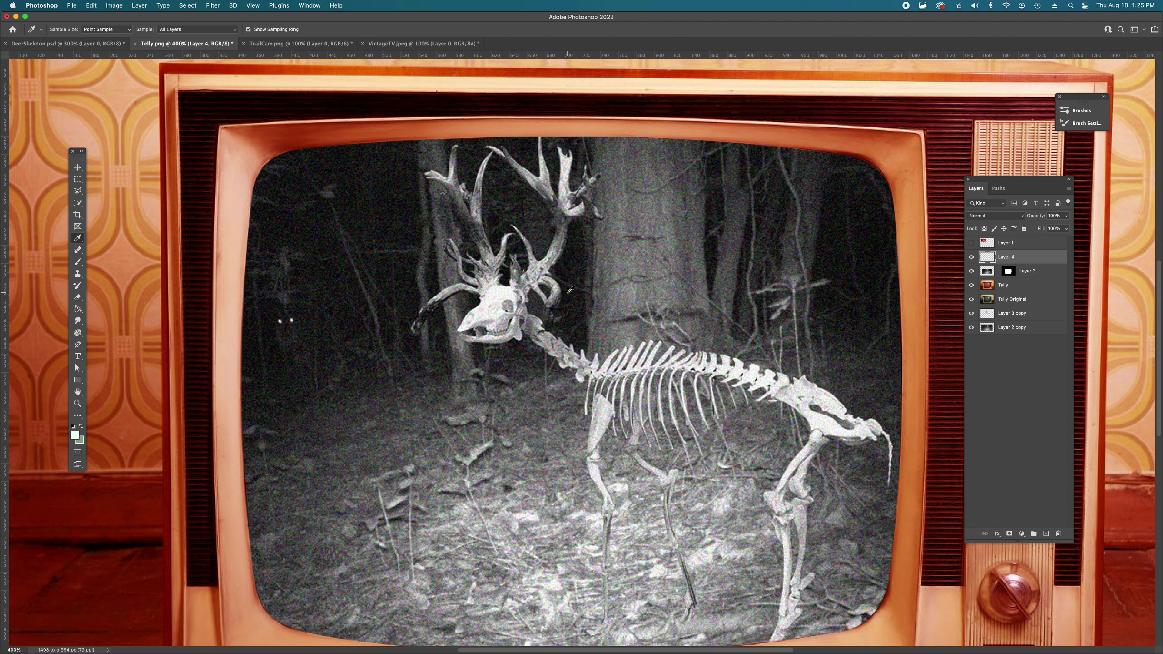
Step: Pick a small Soft Round brush and paint a white dot on the skull's eye socket
key("b")
key("[")
key("[")
key("[")
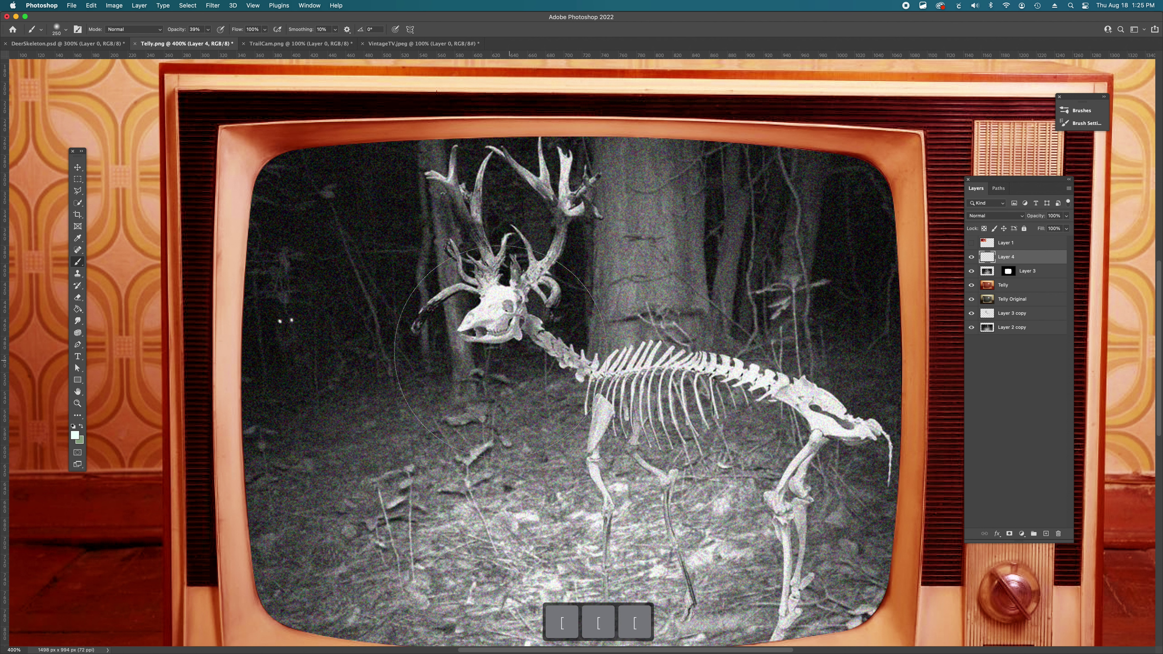
key("[")
key("[")
key("[")
key("[")
key("[")
key("[")
key("[")
key("[")
key("[")
key("[")
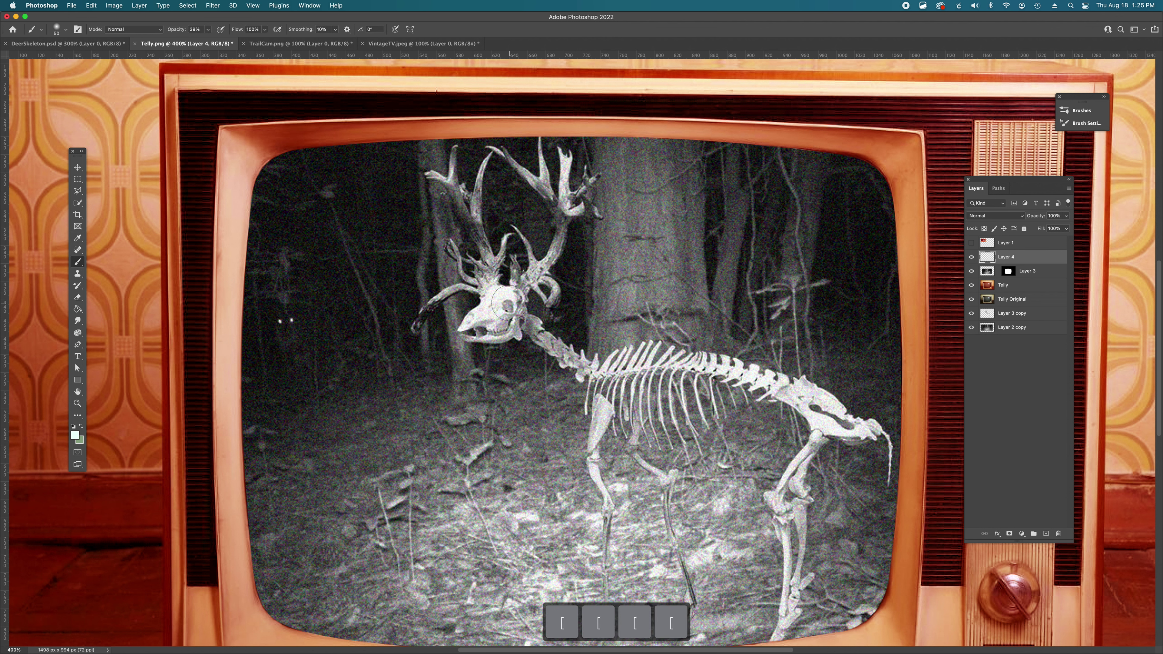
key("[")
key("[")
key("[")
left_click(1071, 110)
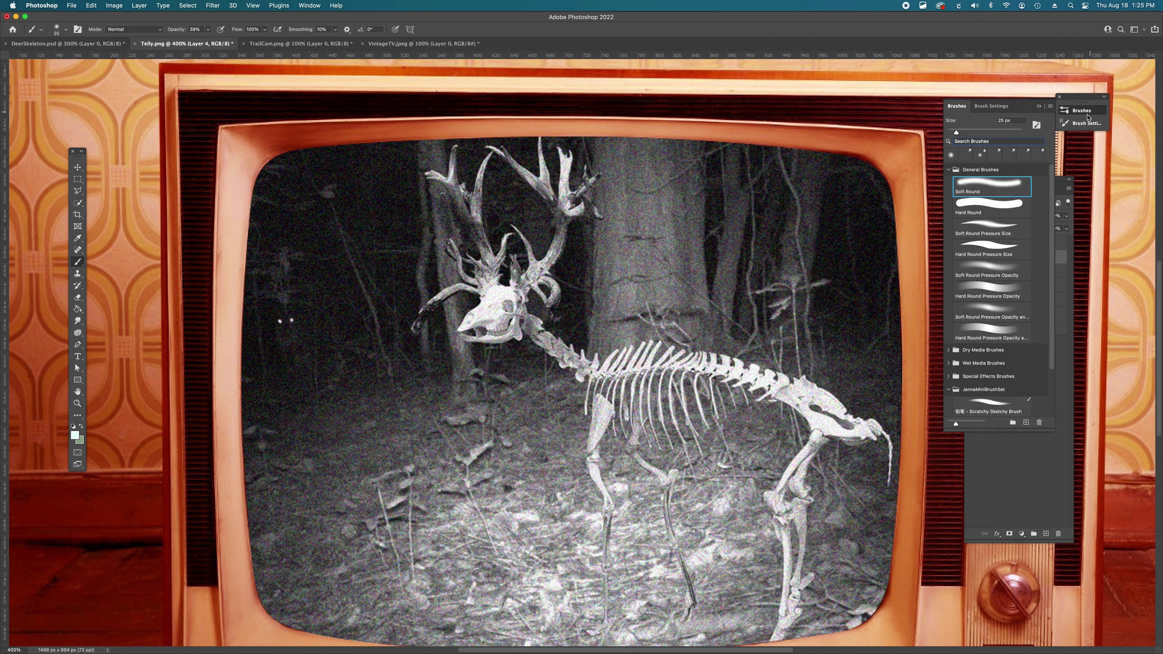
key("[")
key("[")
key("[")
key("[")
key("[")
key("]")
key("]")
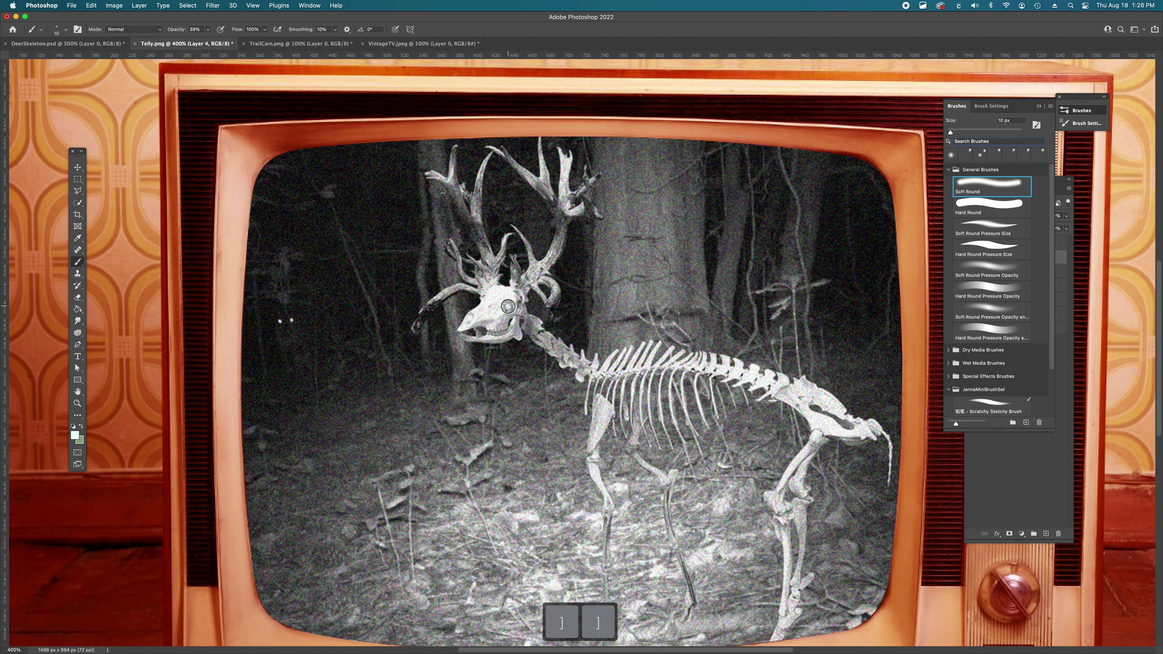
key("bracketright")
key("bracketleft")
key("bracketleft")
key("bracketleft")
key("bracketleft")
left_click(507, 306)
Step: Enlarge the brush to 30 px at 10% opacity and brighten the glow around the eye
key("bracketright")
key("bracketright")
key("bracketright")
key("bracketright")
key("bracketright")
key("bracketright")
key("bracketright")
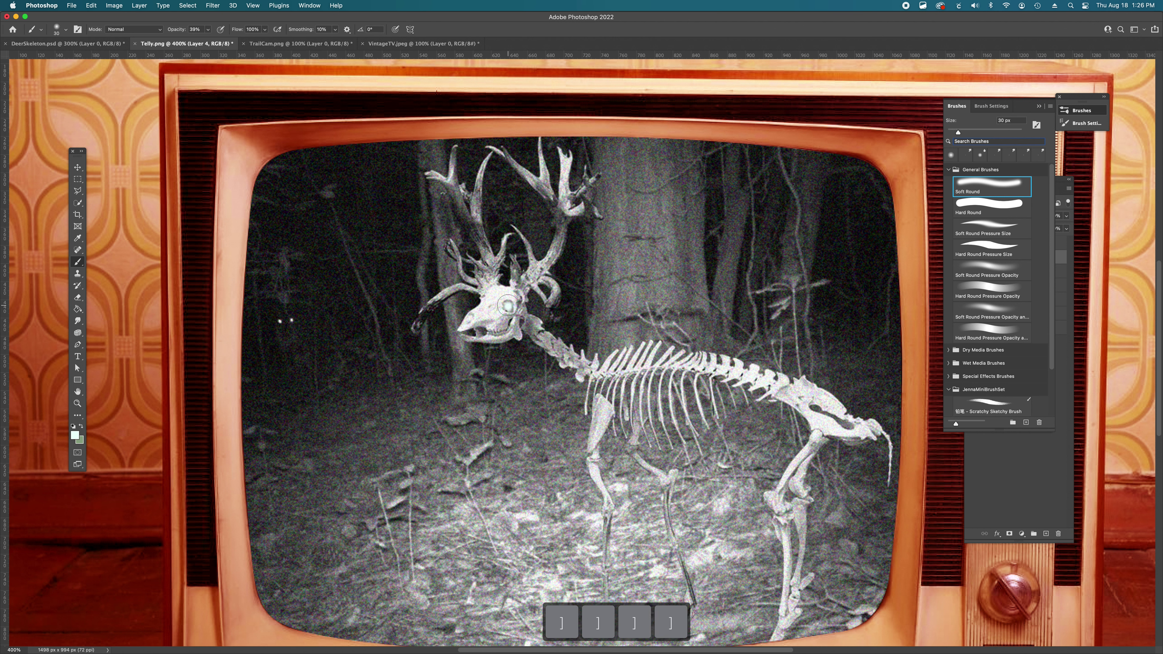
key("bracketright")
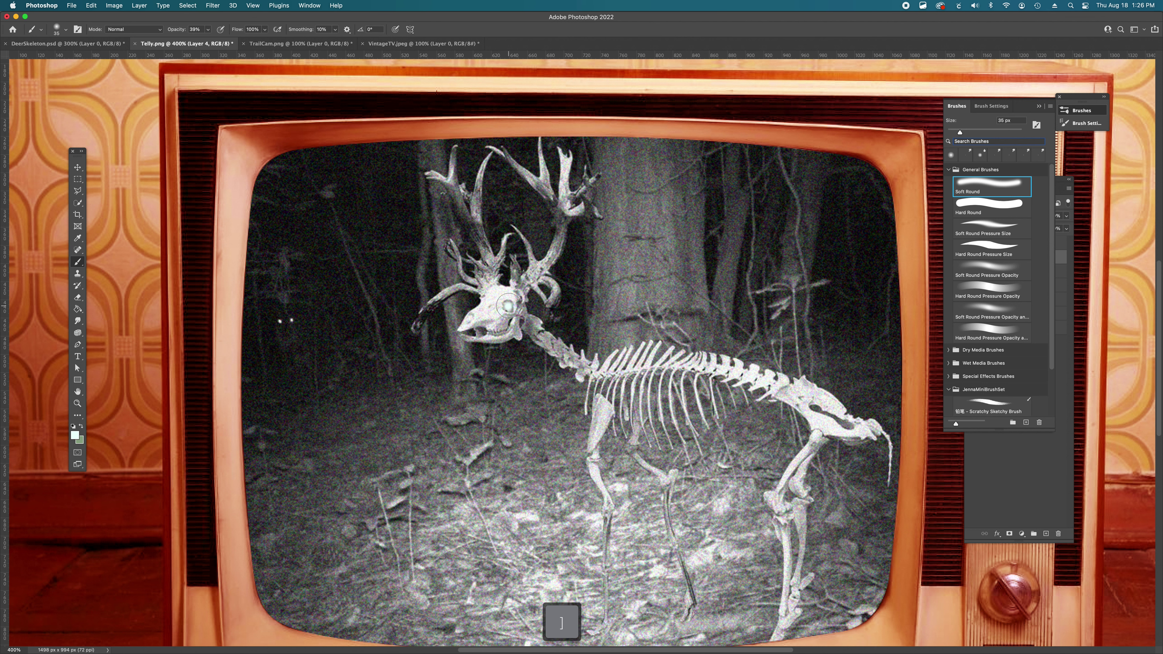
key("1")
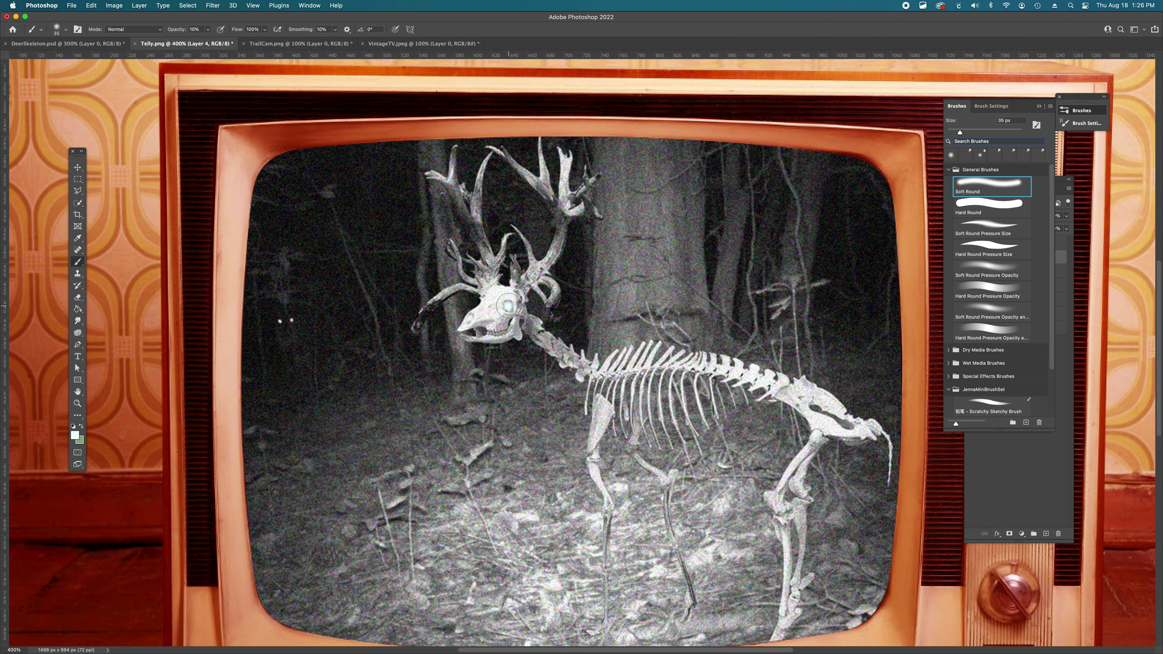
left_click(508, 306)
key("v")
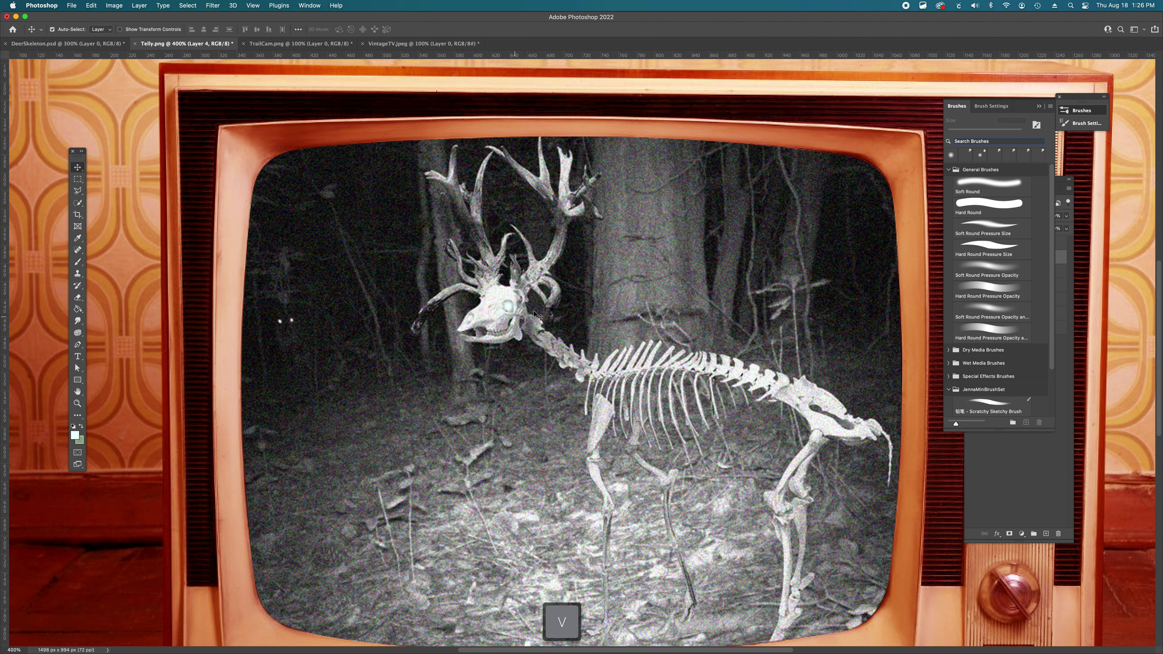
left_click(1032, 485)
Step: Rename Layer 4 to 'Eye Glow'
left_click(1011, 258)
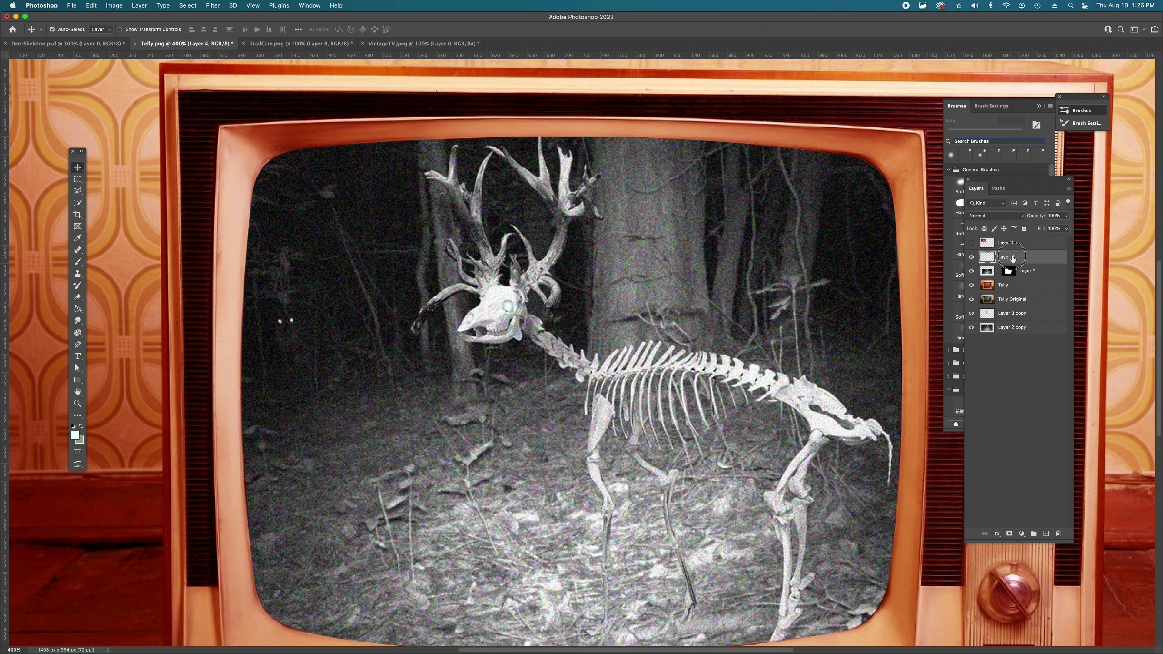
double_click(1012, 257)
type("Eye Glow")
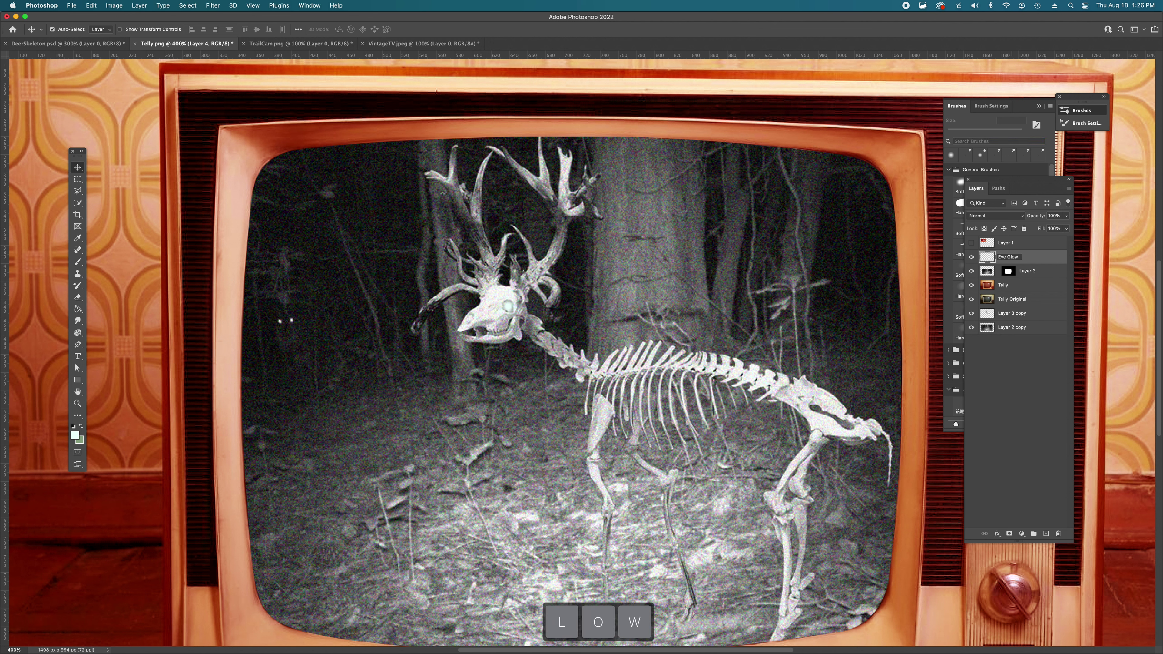
key("Return")
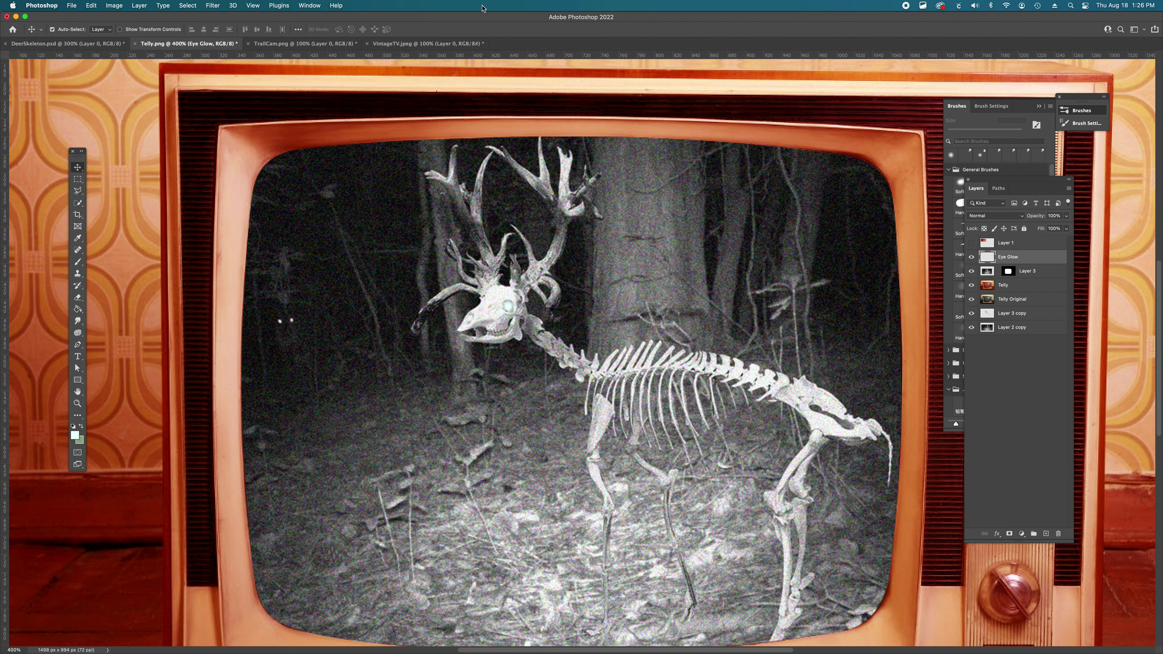
Step: Apply Filter > Noise > Add Noise with an Amount of 5 to the glow layer
left_click(115, 5)
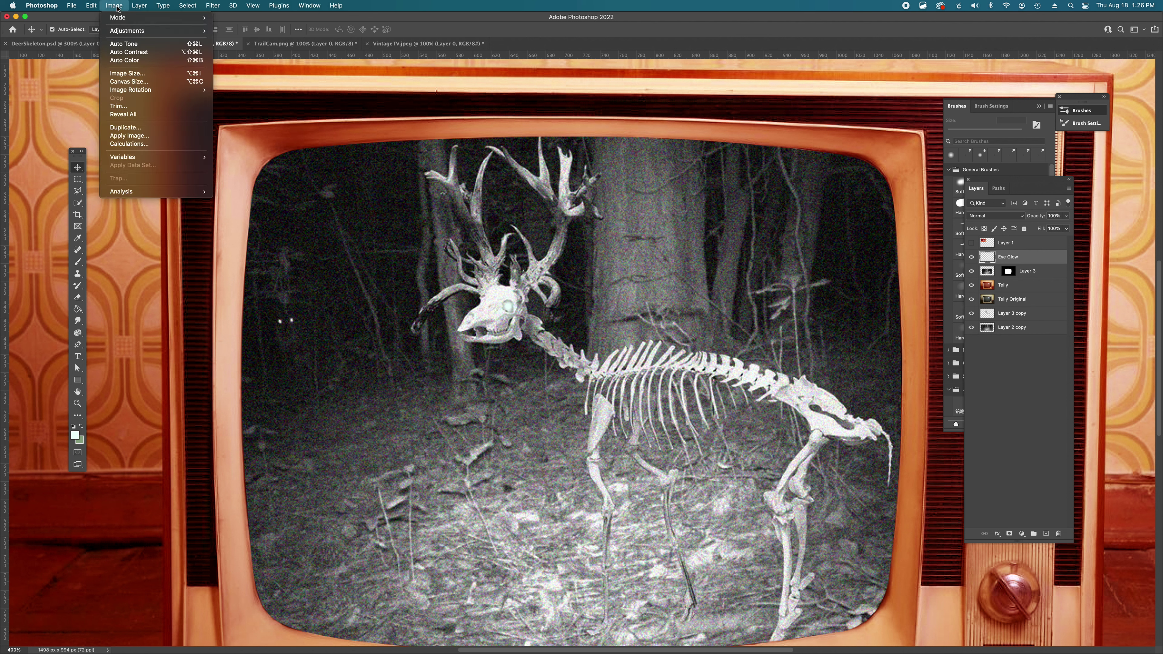
mouse_move(213, 5)
mouse_move(231, 147)
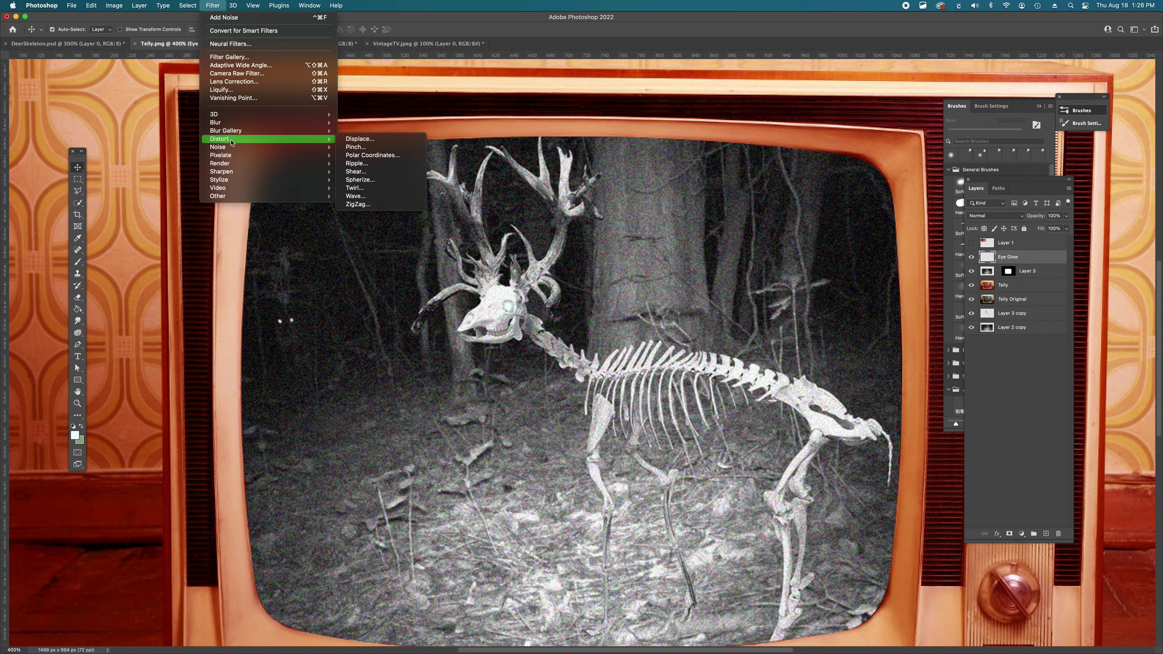
left_click(374, 148)
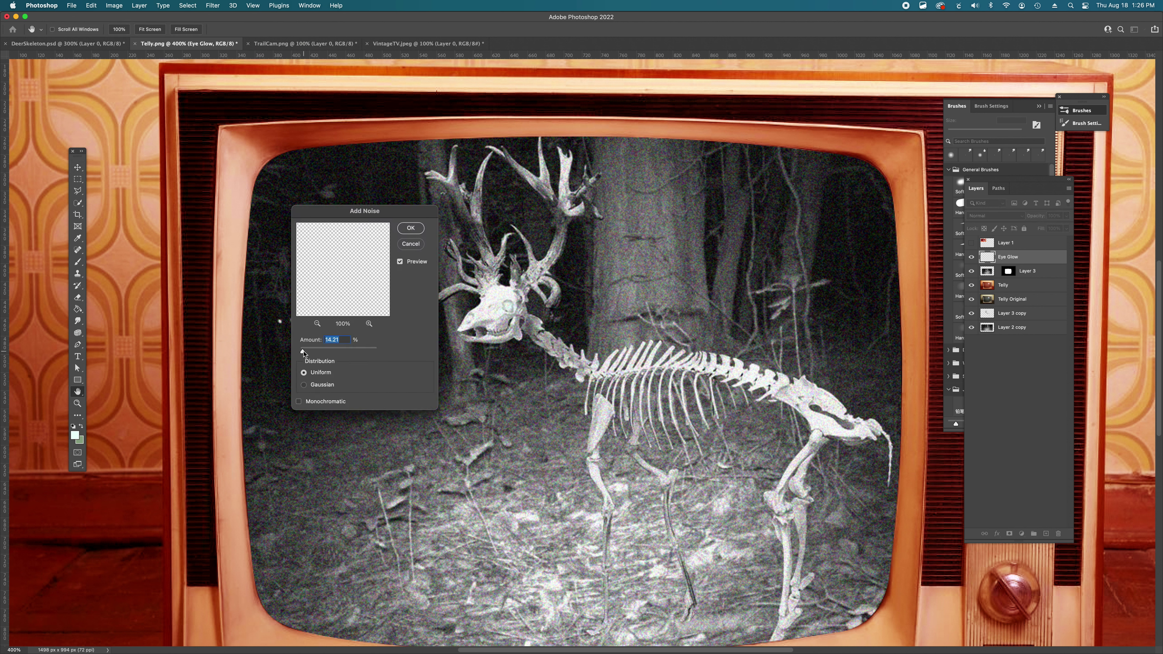
left_click_drag(302, 351, 301, 354)
left_click(341, 349)
type("5")
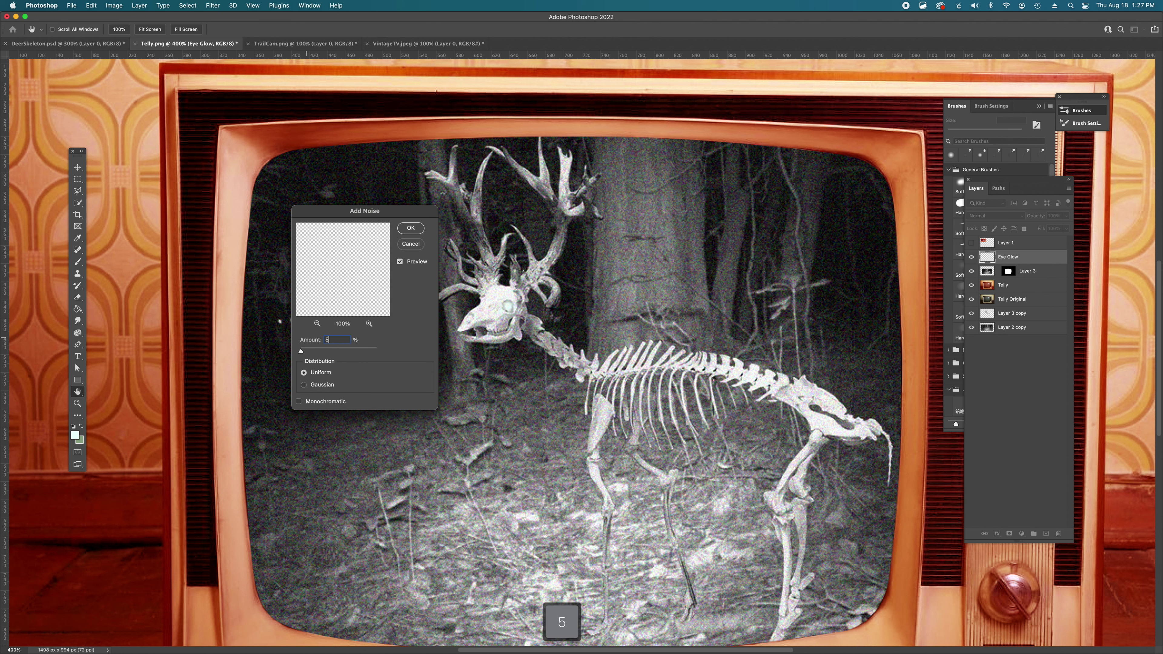
left_click(415, 231)
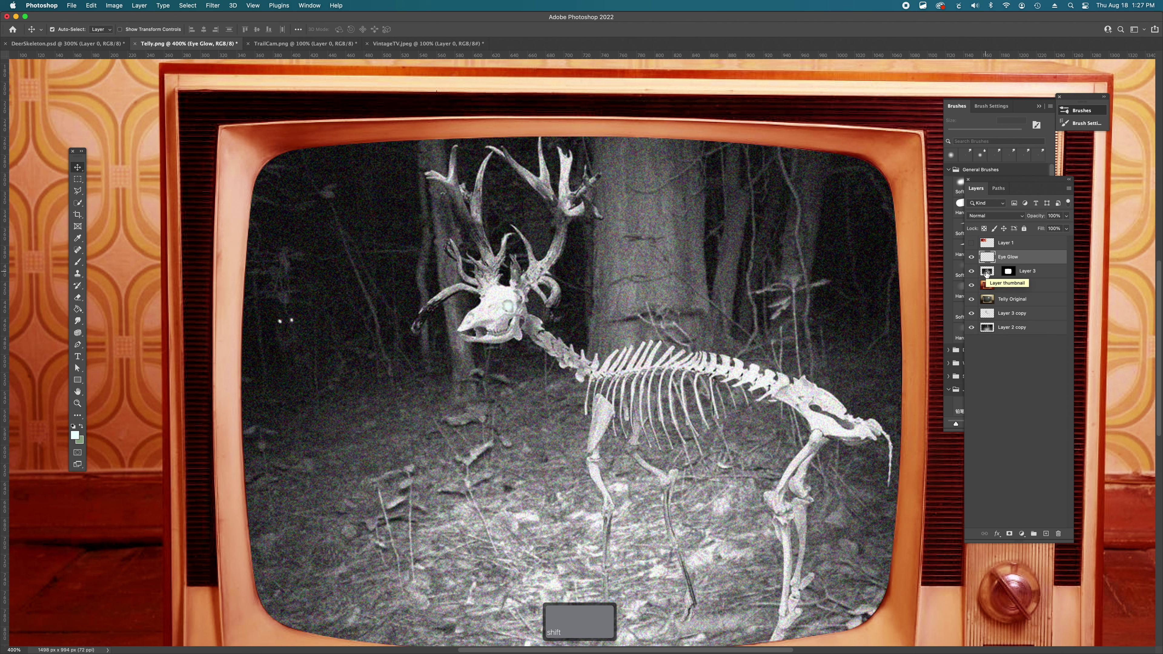
key("alt+super+a")
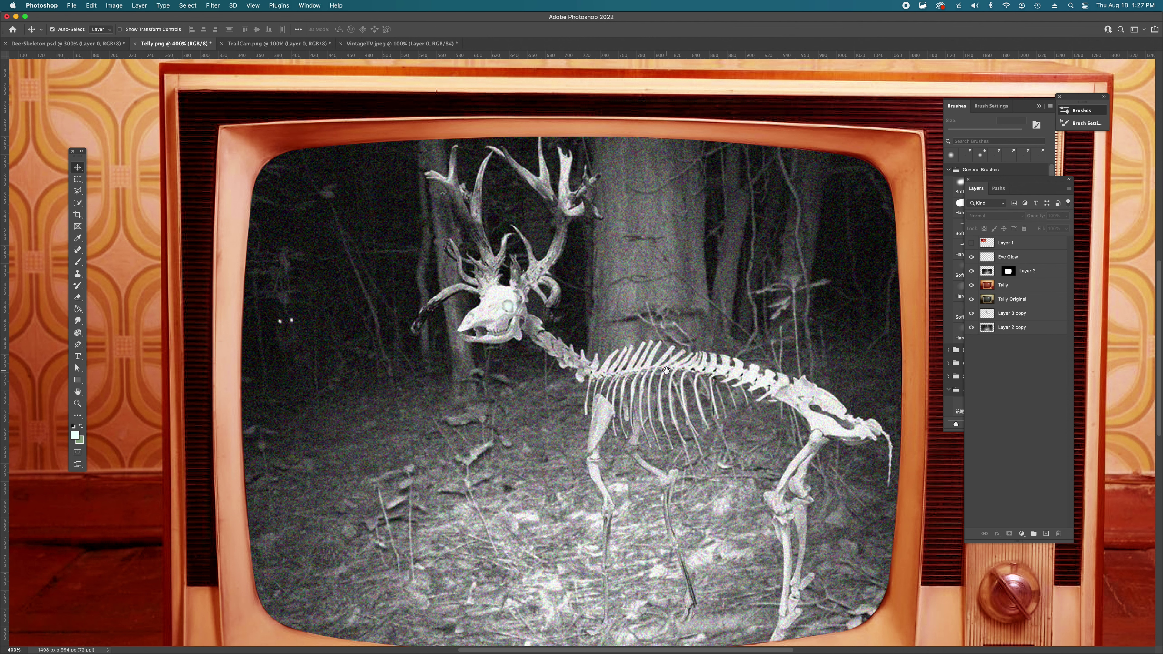
Step: Zoom out to the whole TV scene and delete Layer 3's layer mask
left_click(667, 369, "alt")
left_click(666, 370, "super")
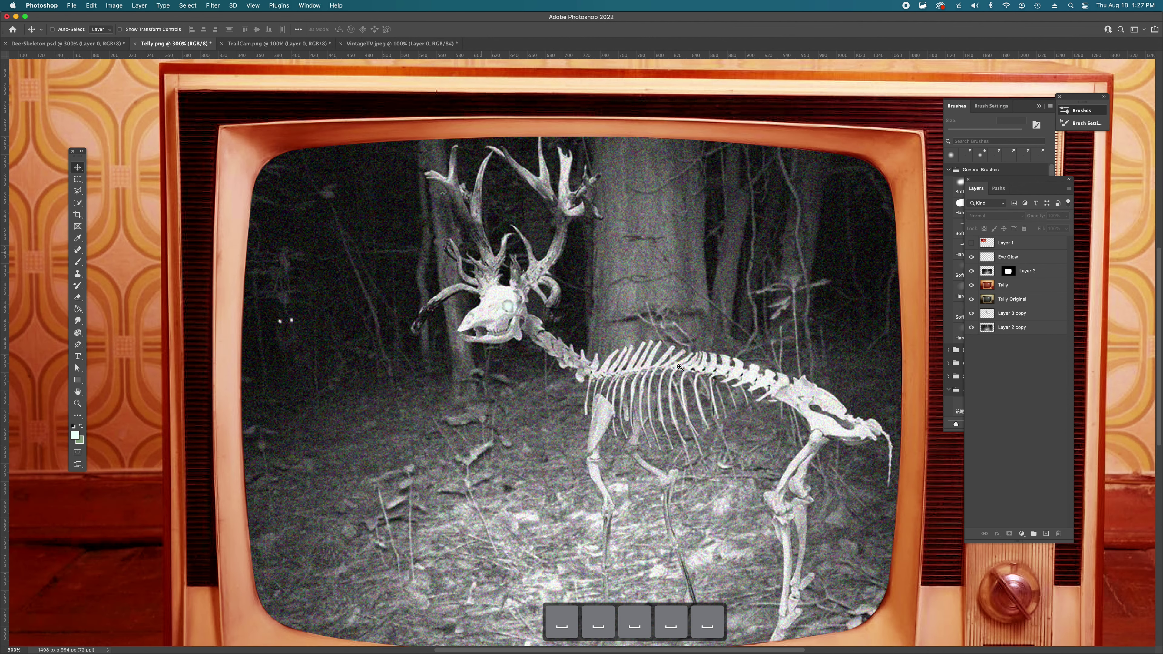
left_click(713, 365, "alt")
left_click(713, 365, "alt")
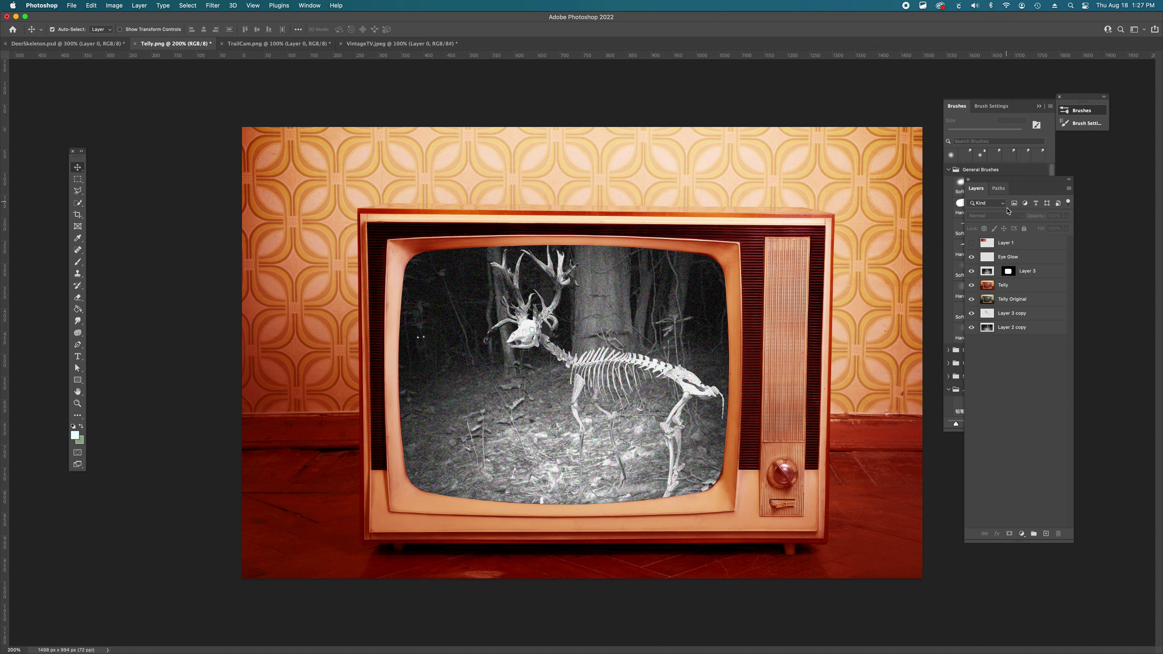
left_click(1009, 272)
right_click(1009, 273)
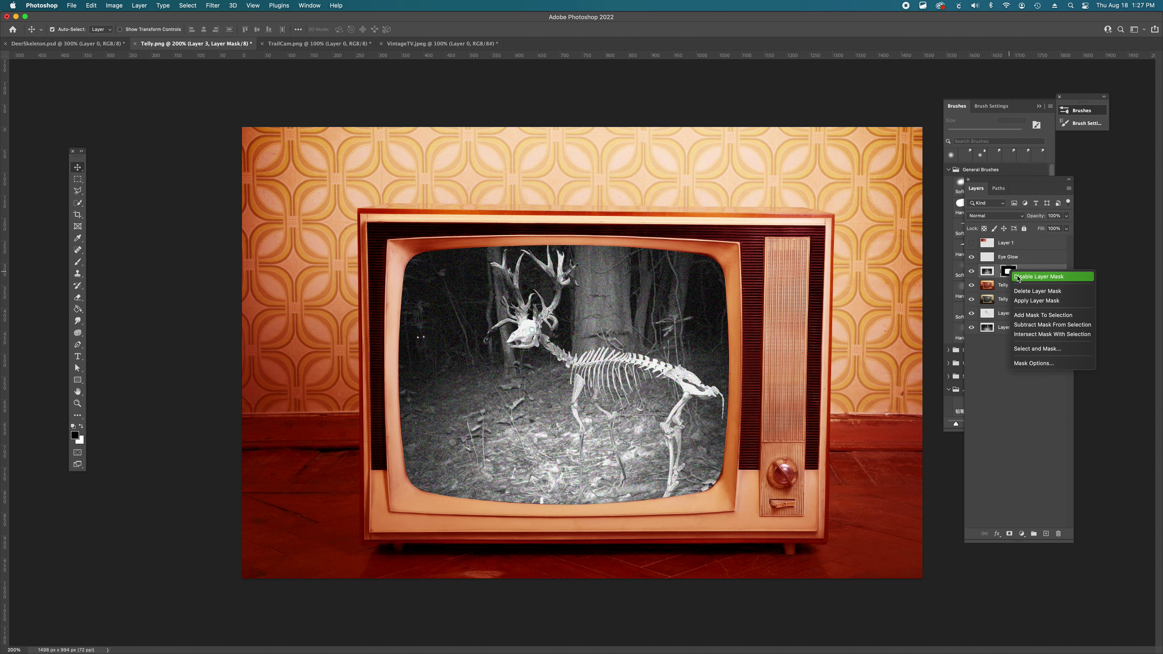
left_click(1028, 291)
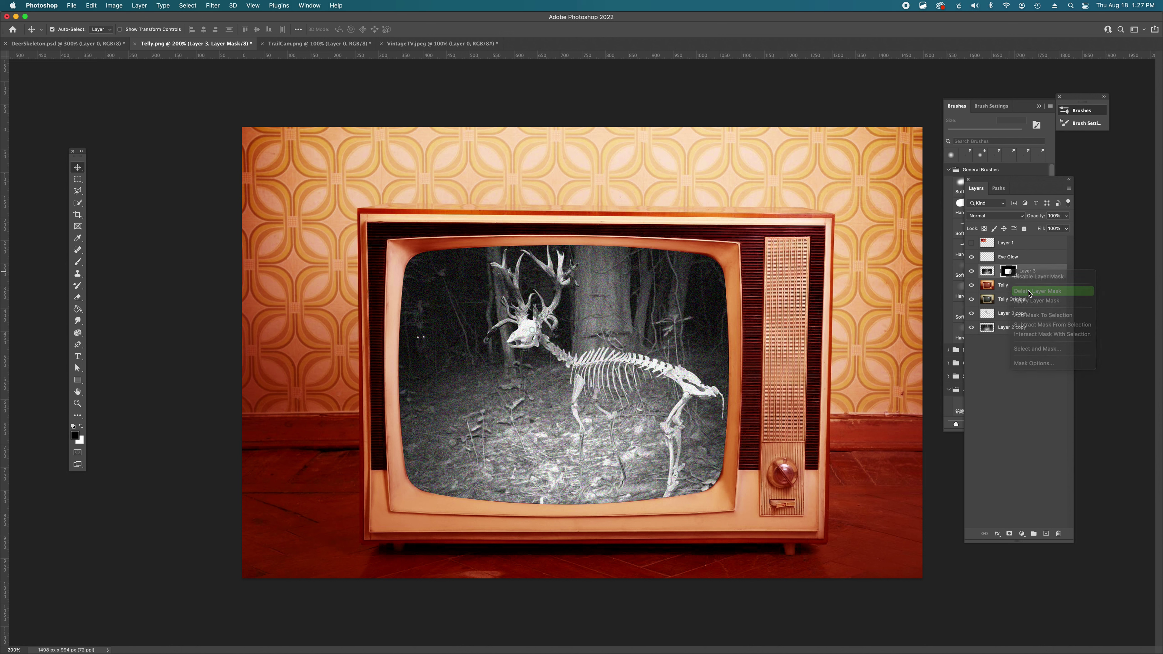
Step: Select Eye Glow and Layer 3 together and merge them into one layer
left_click(1012, 257)
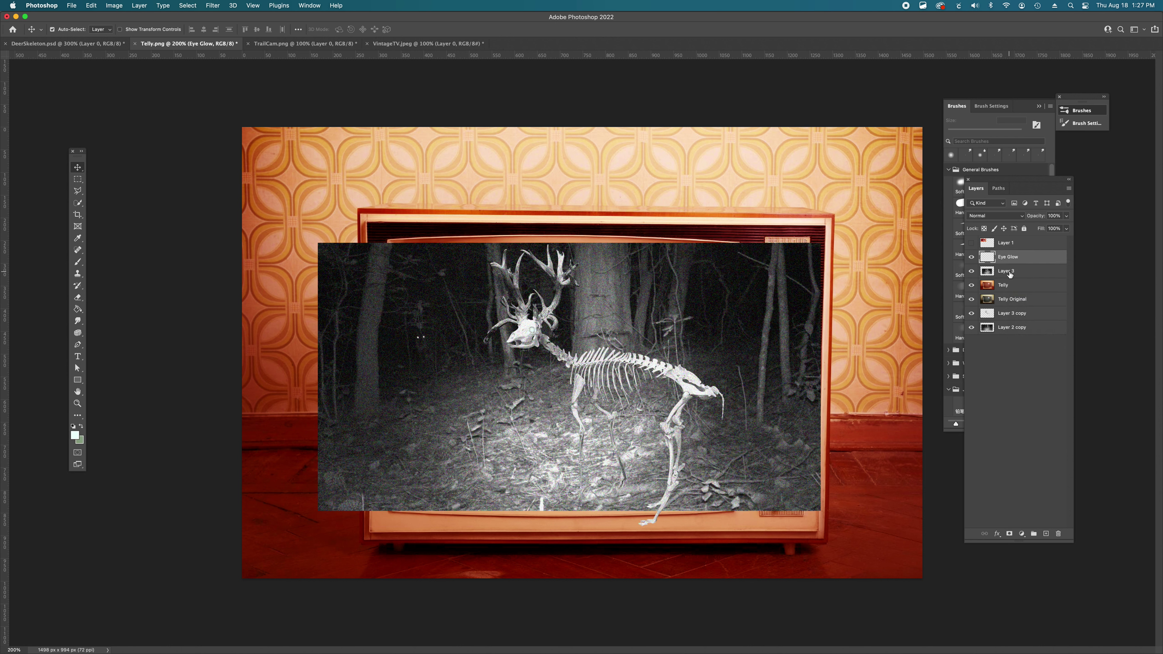
right_click(1009, 272)
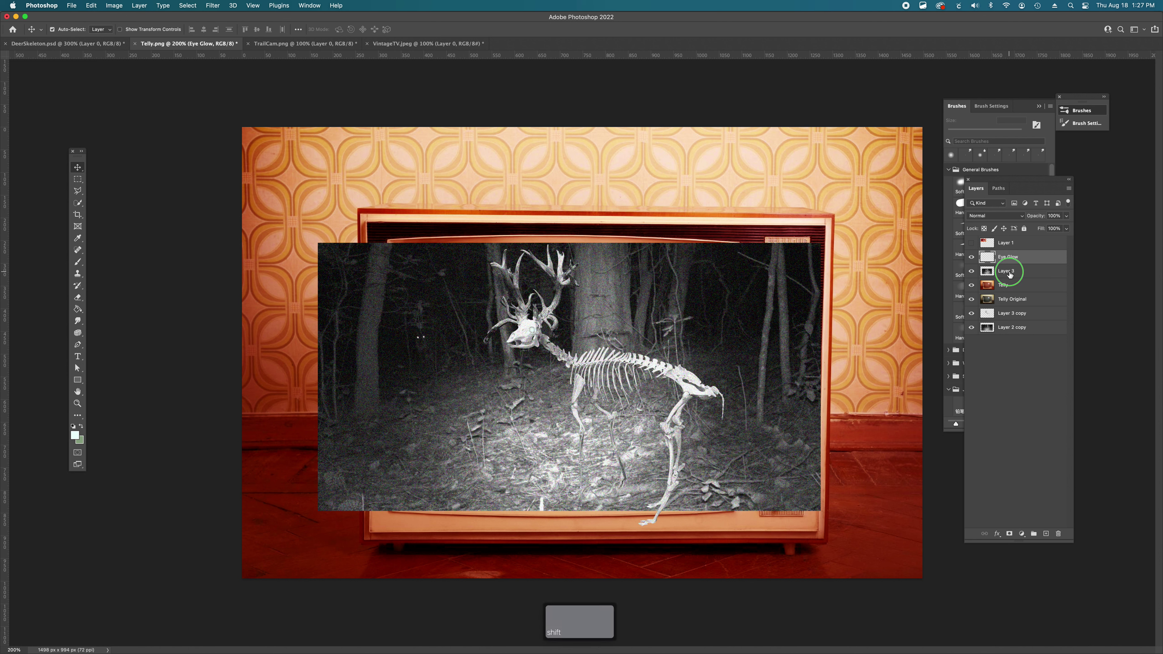
key("Escape")
left_click(1004, 259)
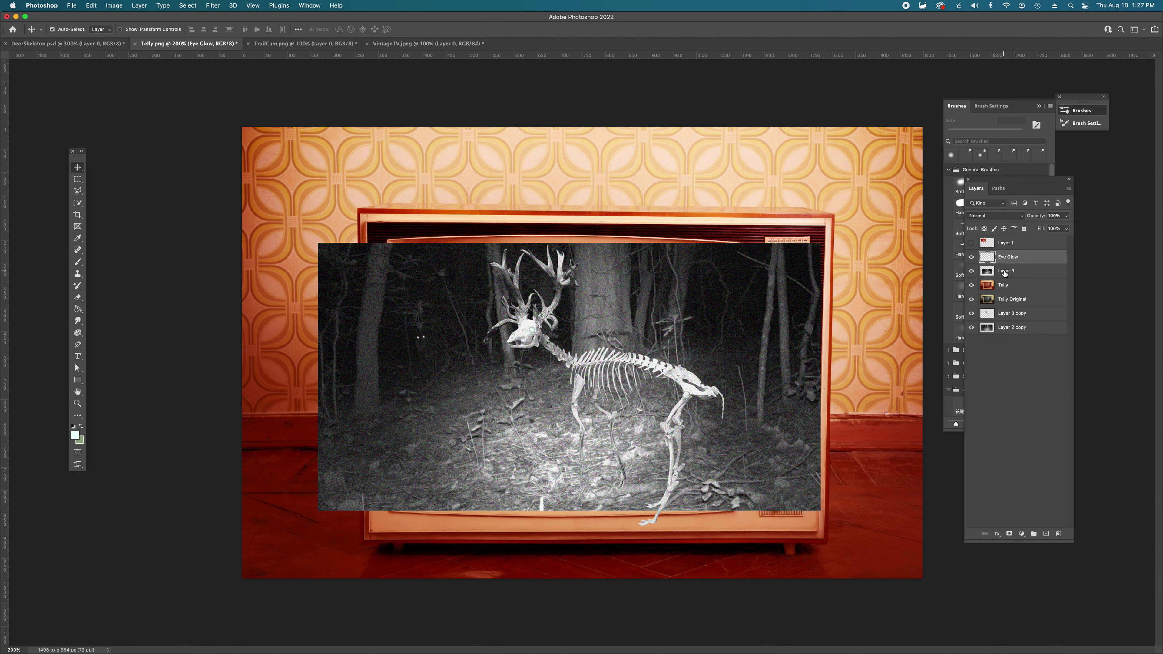
left_click(1004, 273, "shift")
right_click(1005, 273)
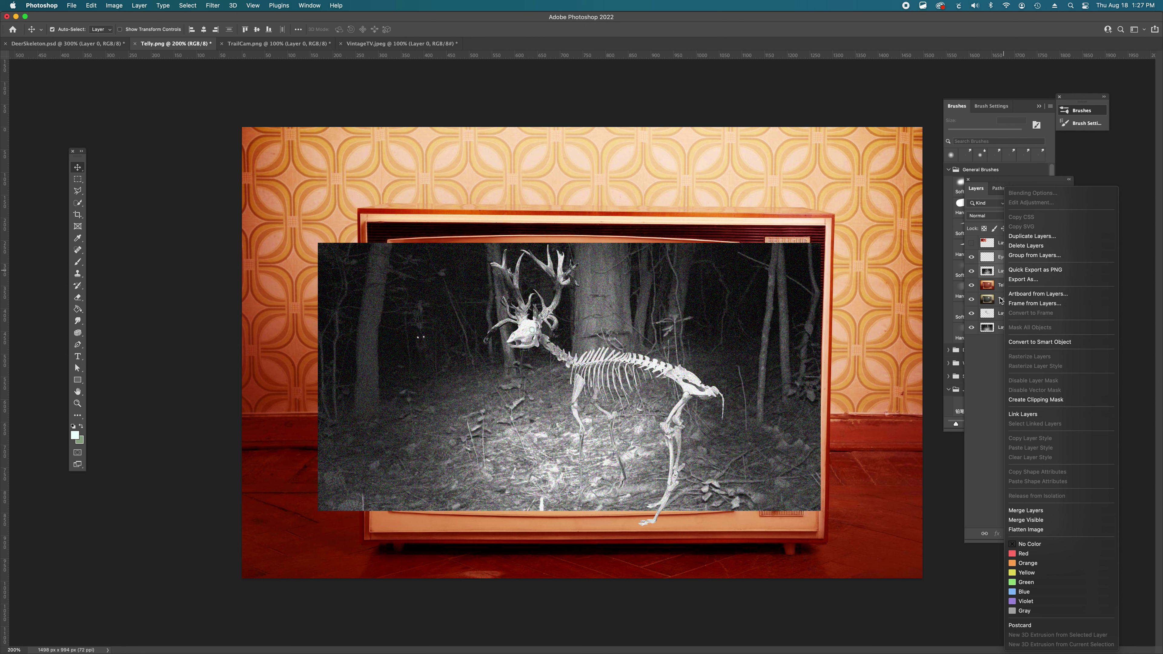
left_click(1019, 511)
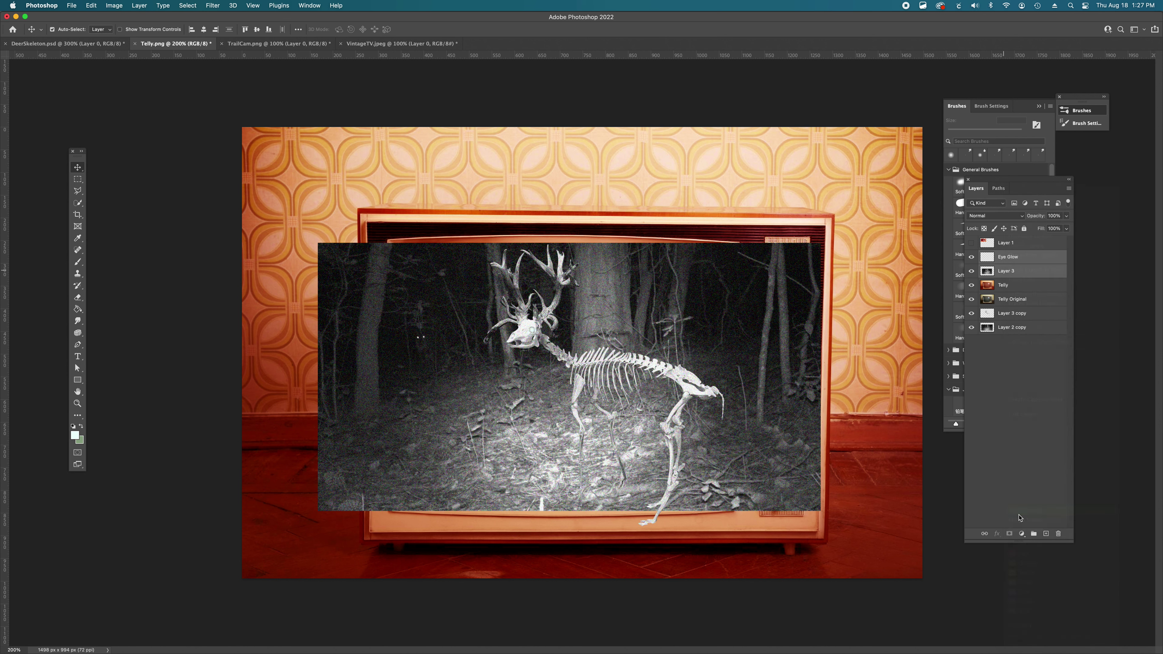
double_click(1010, 257)
Step: Name the merged layer 'Trail Cam' and mask it with the Work Path's screen-shaped selection
type("T")
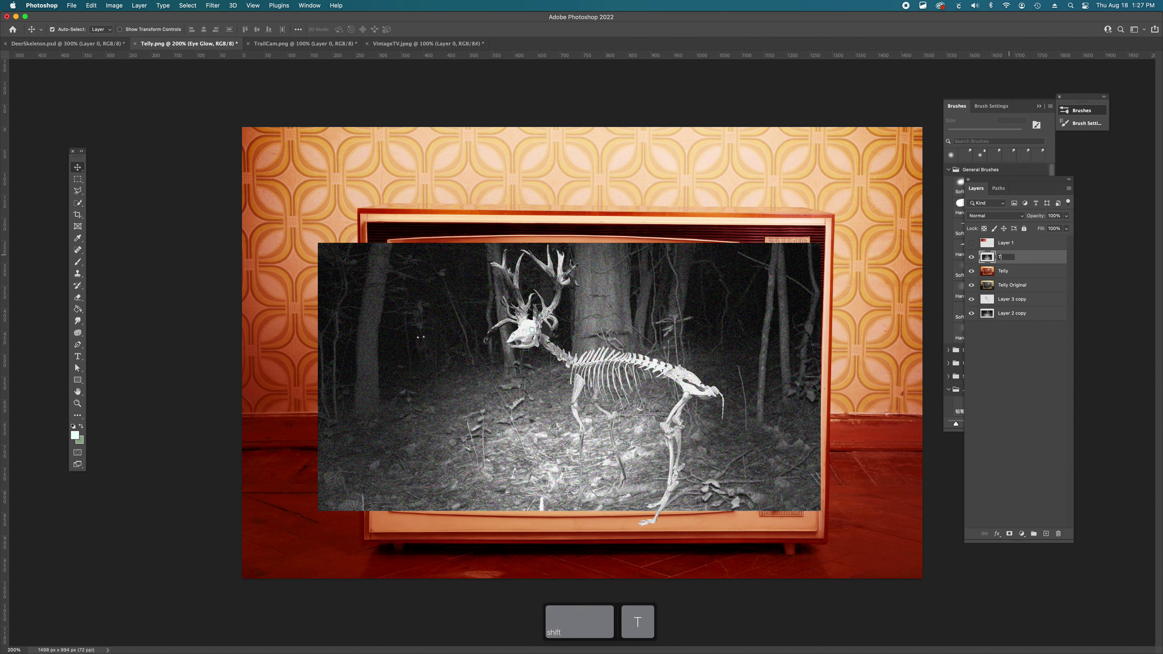
type("rail Cam")
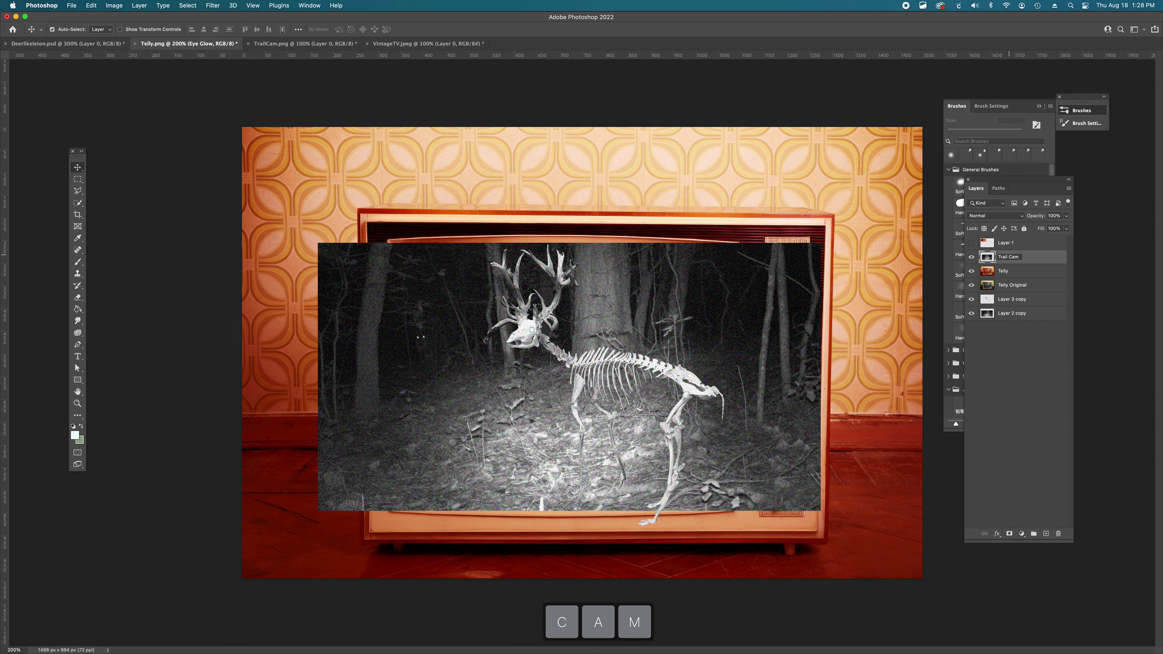
left_click(988, 277)
left_click(999, 192)
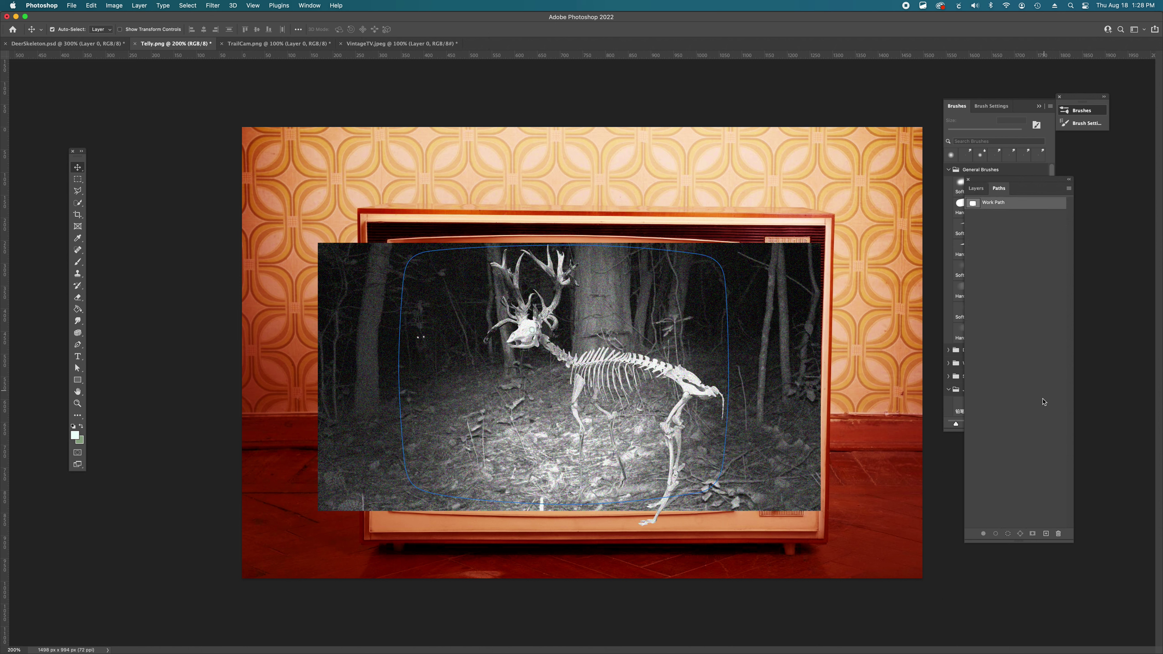
left_click(1007, 533)
left_click(976, 187)
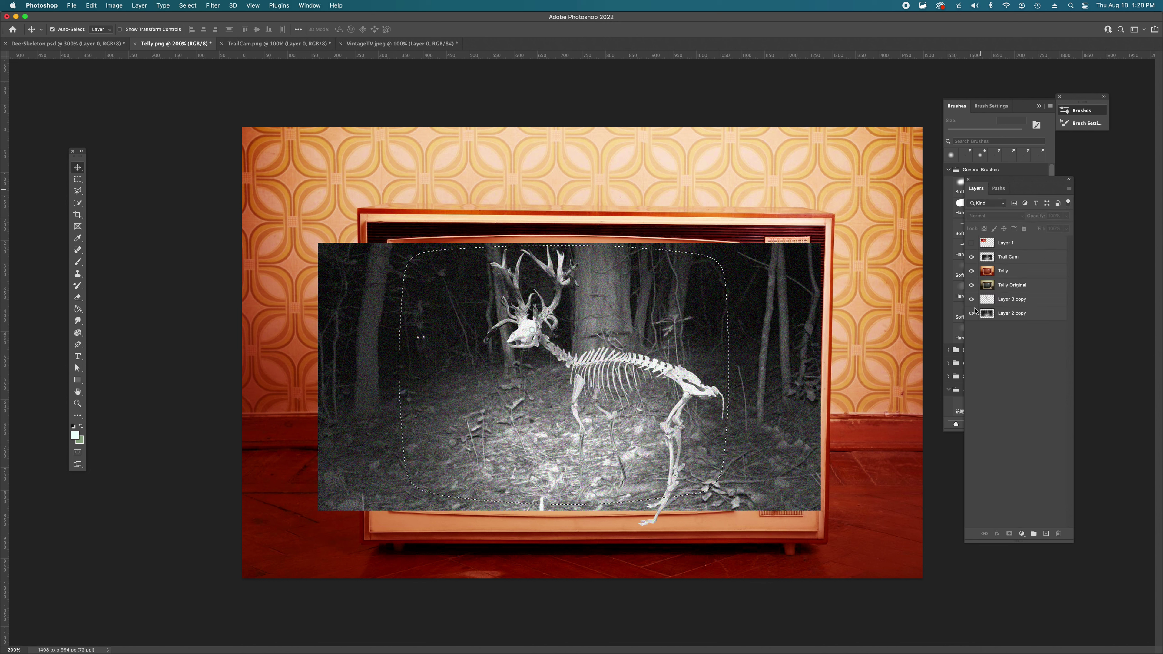
left_click(1029, 257)
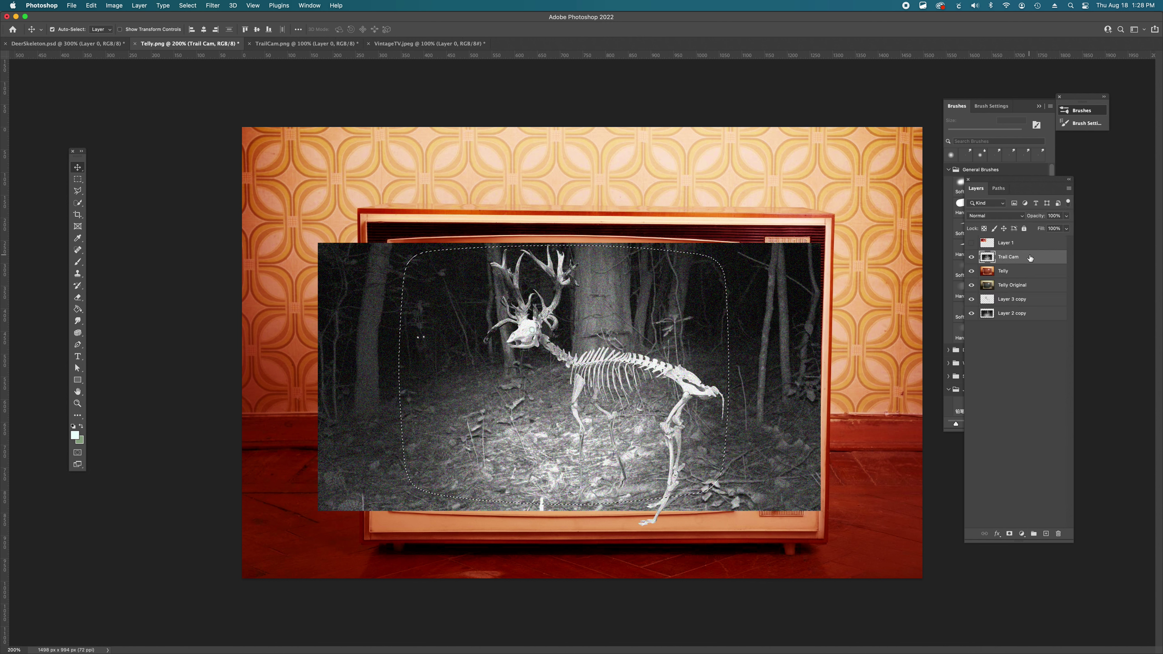
left_click(1008, 534)
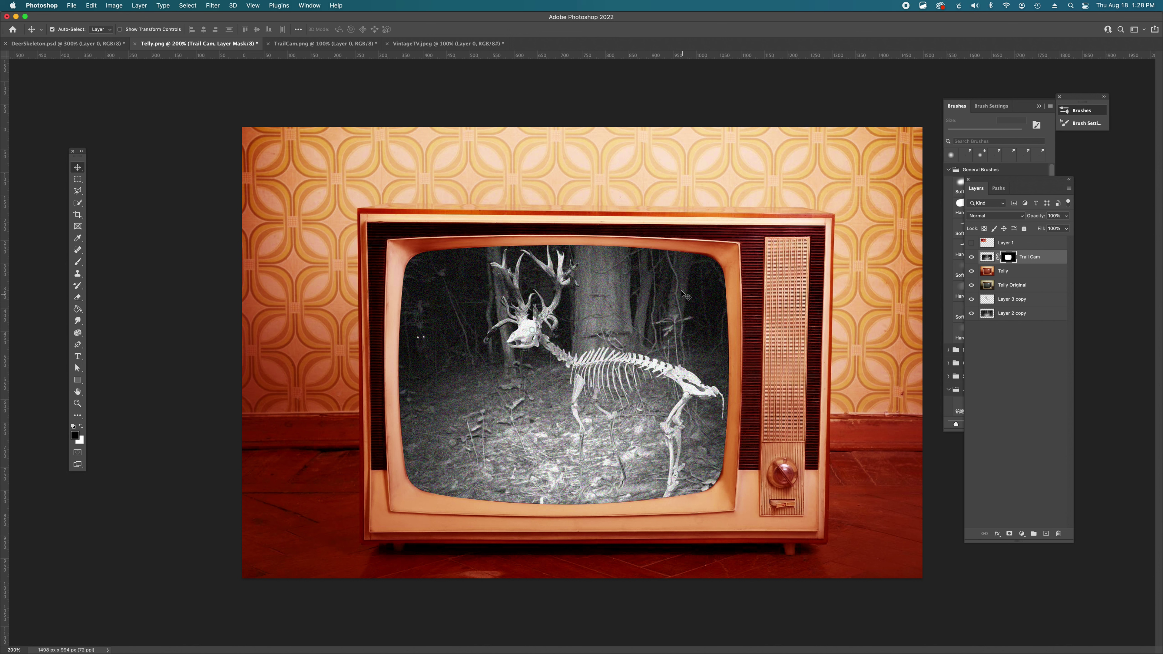
left_click(988, 257)
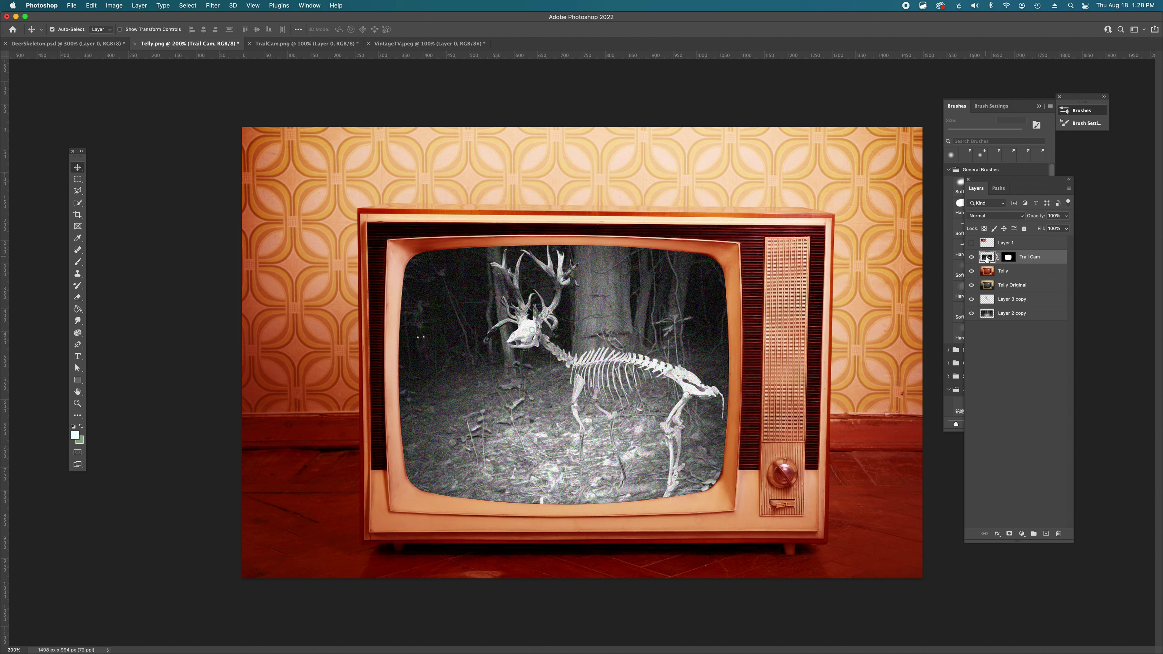
Step: Set the Trail Cam layer's blend mode to Screen
left_click(1000, 217)
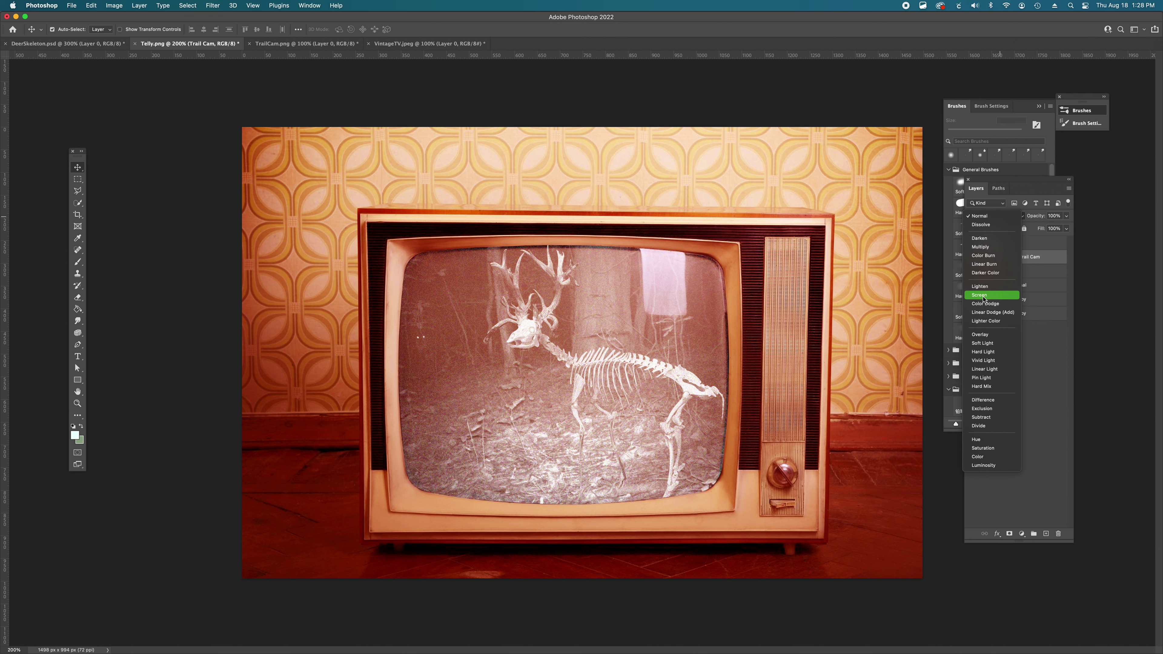
left_click(983, 296)
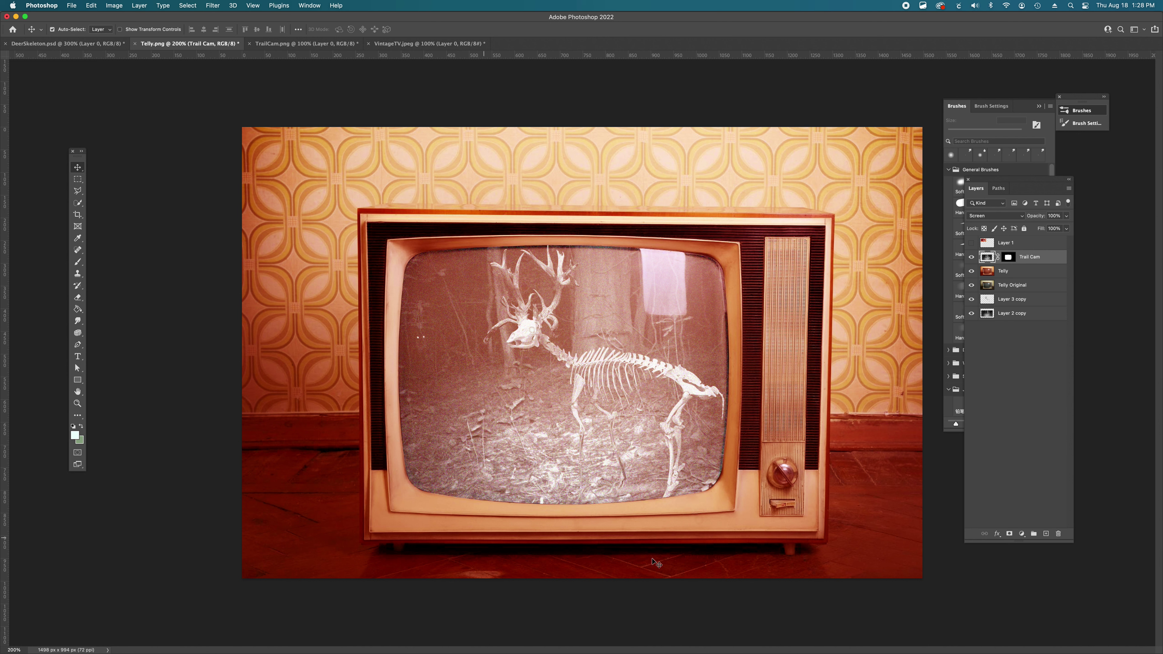
Step: Load the Work Path around the TV screen as a selection and add an empty layer above Trail Cam
left_click(999, 190)
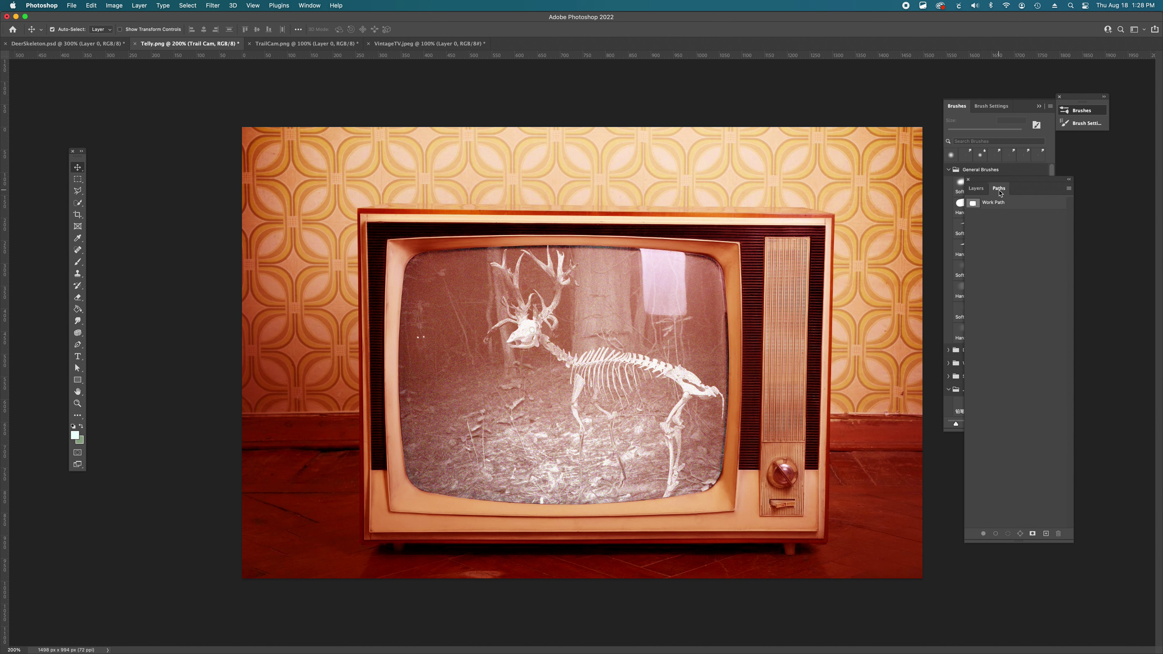
left_click(997, 208)
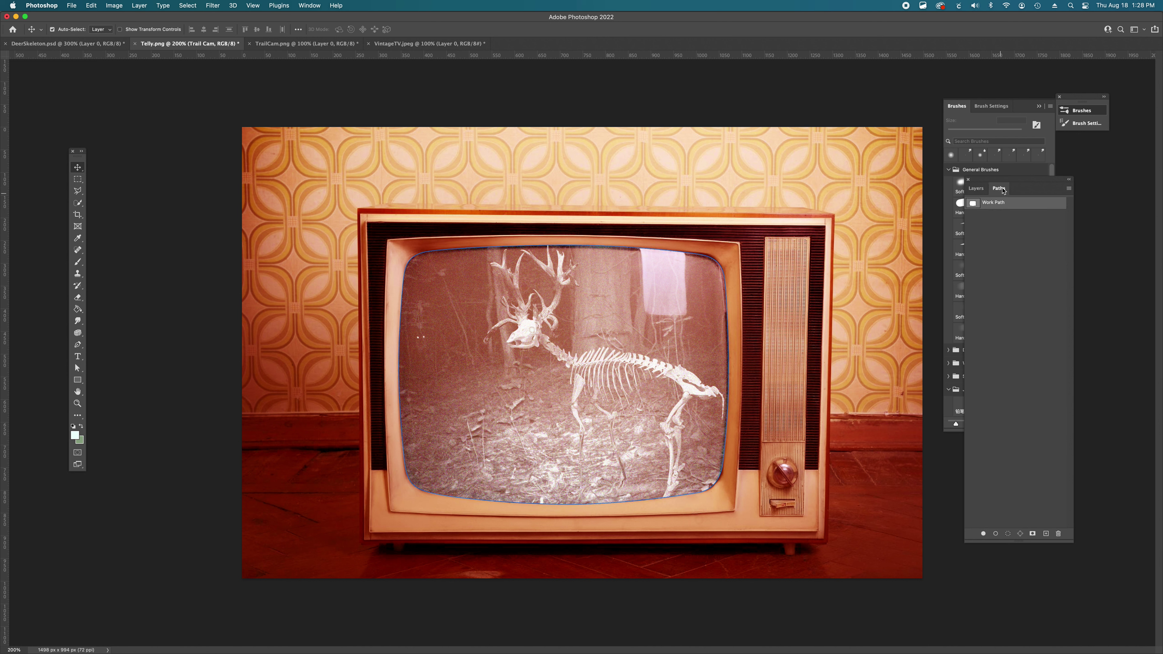
left_click(1007, 533)
left_click(976, 188)
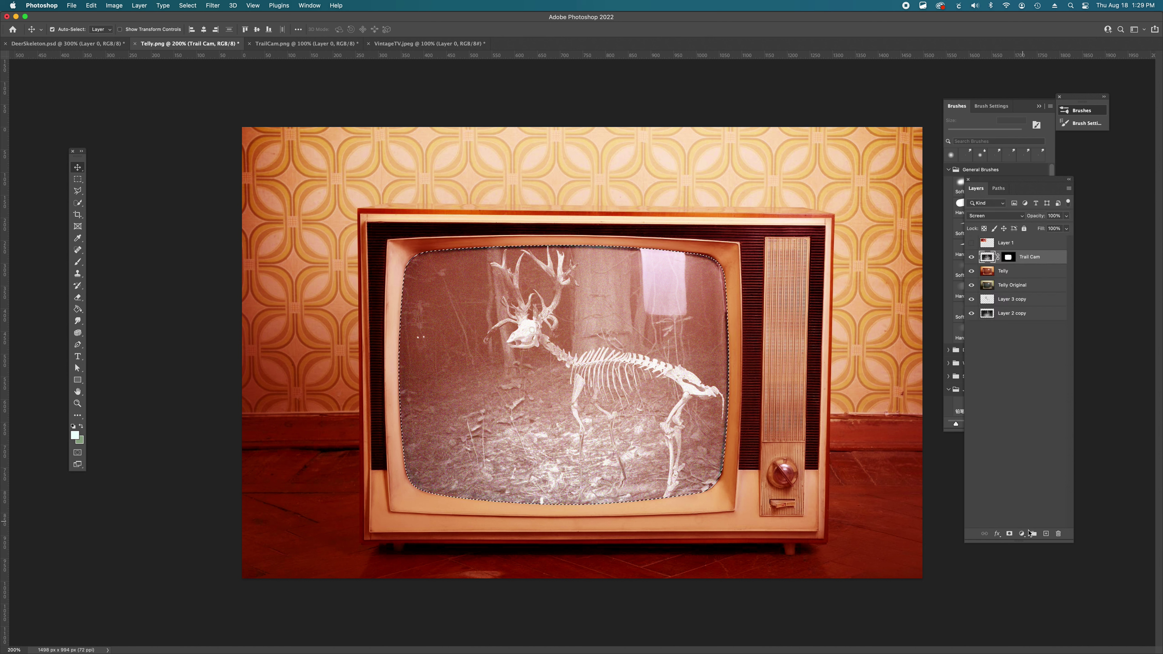
left_click(1045, 533)
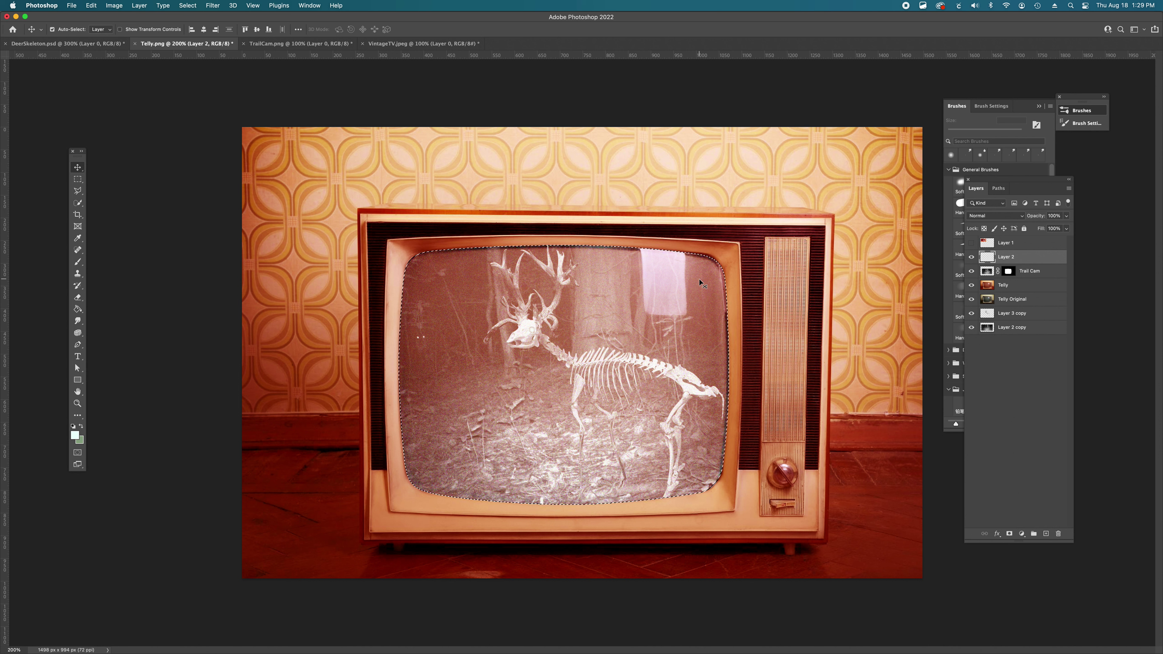
Step: Switch to the Brush tool and set its size to 300 px
key("b")
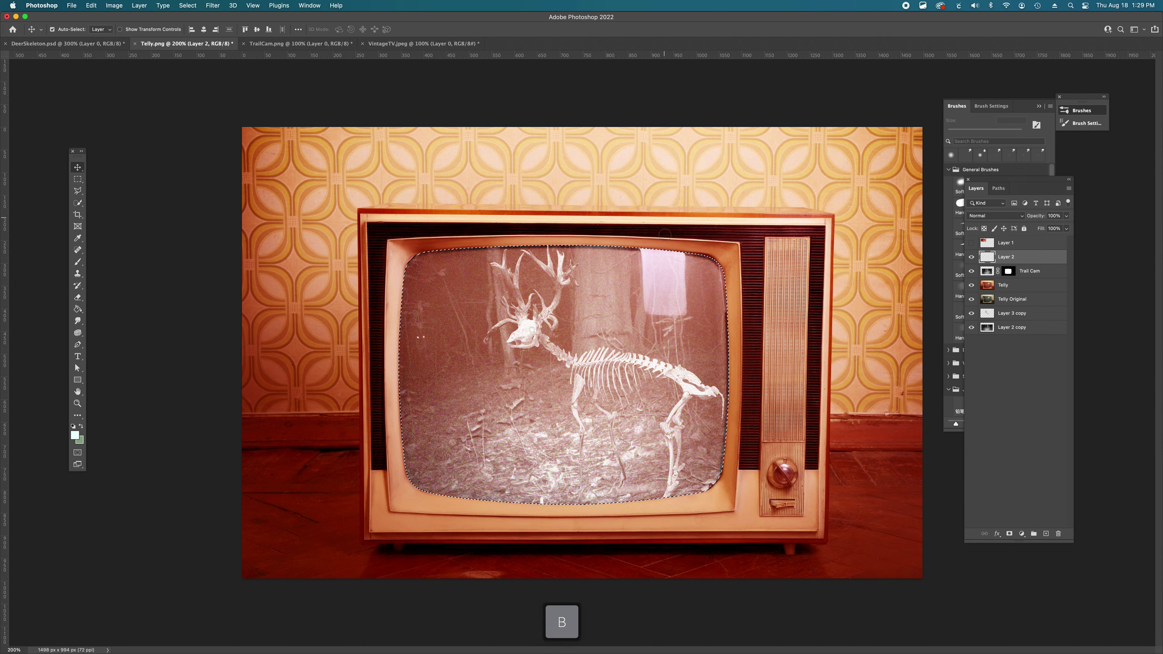
key("p")
key("p")
key("p")
key("p")
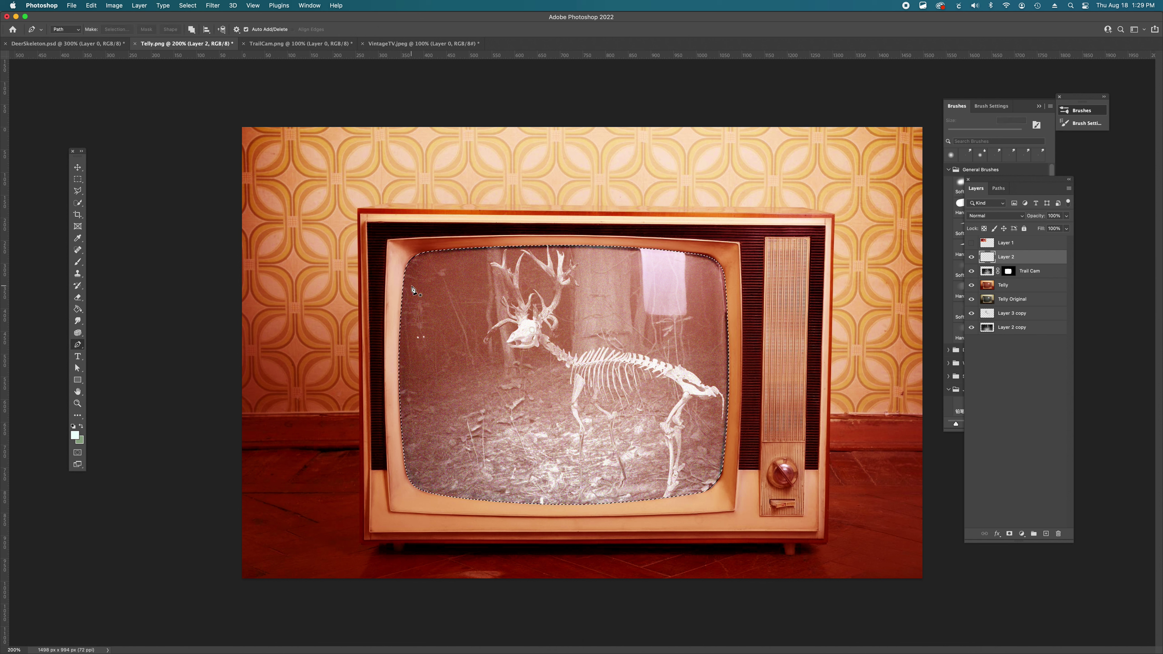
key("b")
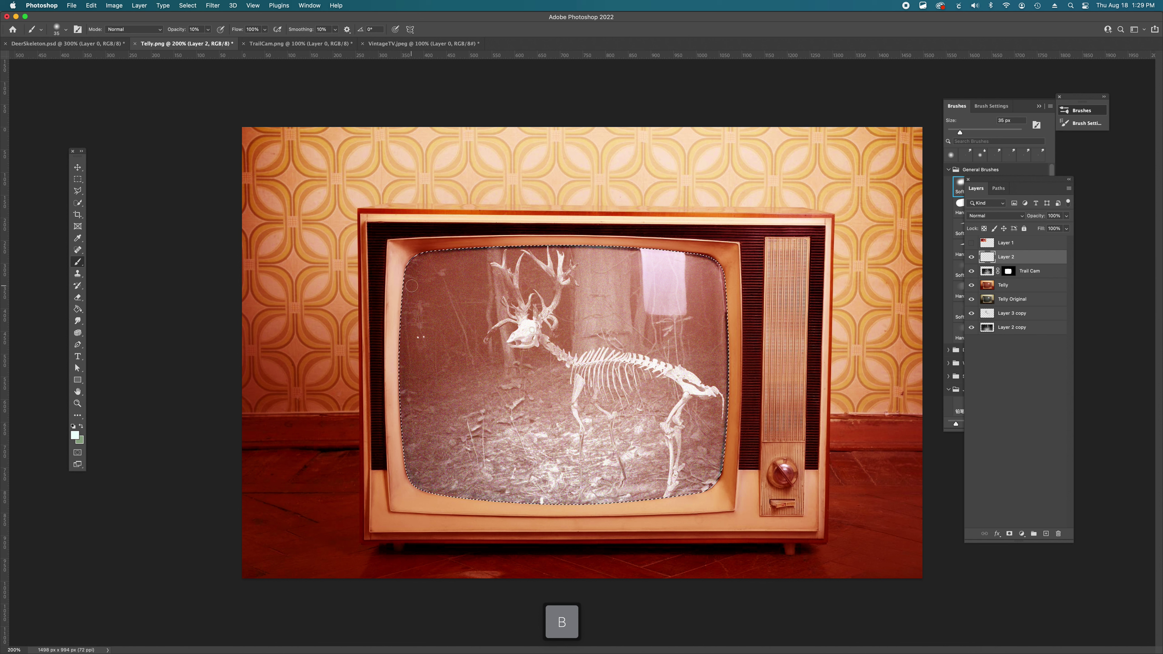
key("bracketright")
key("bracketright")
key("bracketright")
key("bracketright")
key("bracketright")
key("bracketright")
key("bracketright")
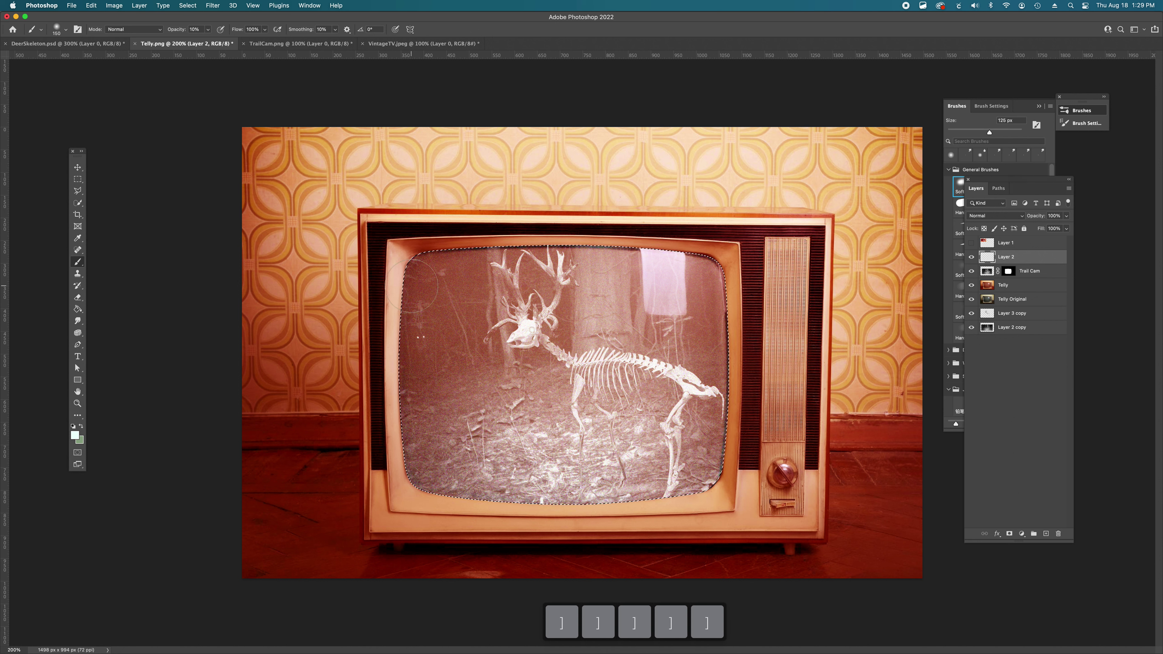
key("bracketright")
key("bracketright")
key("bracketright")
key("bracketright")
key("bracketright")
key("bracketright")
key("bracketright")
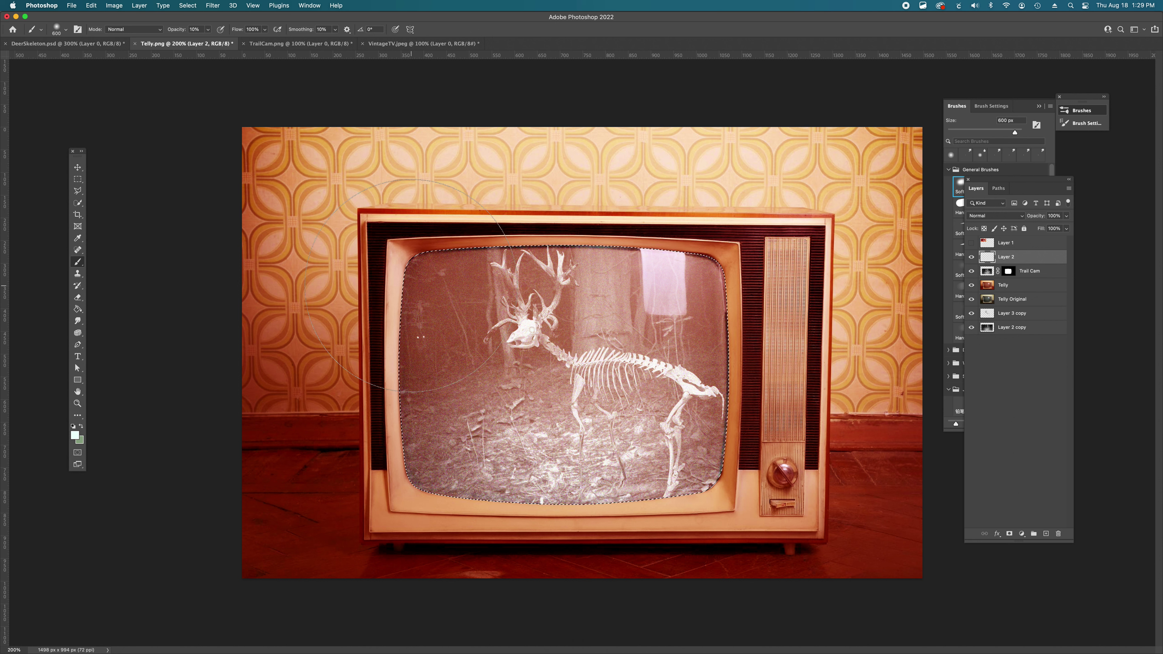
key("bracketleft")
key("bracketleft")
key("bracketleft")
key("bracketleft")
key("bracketleft")
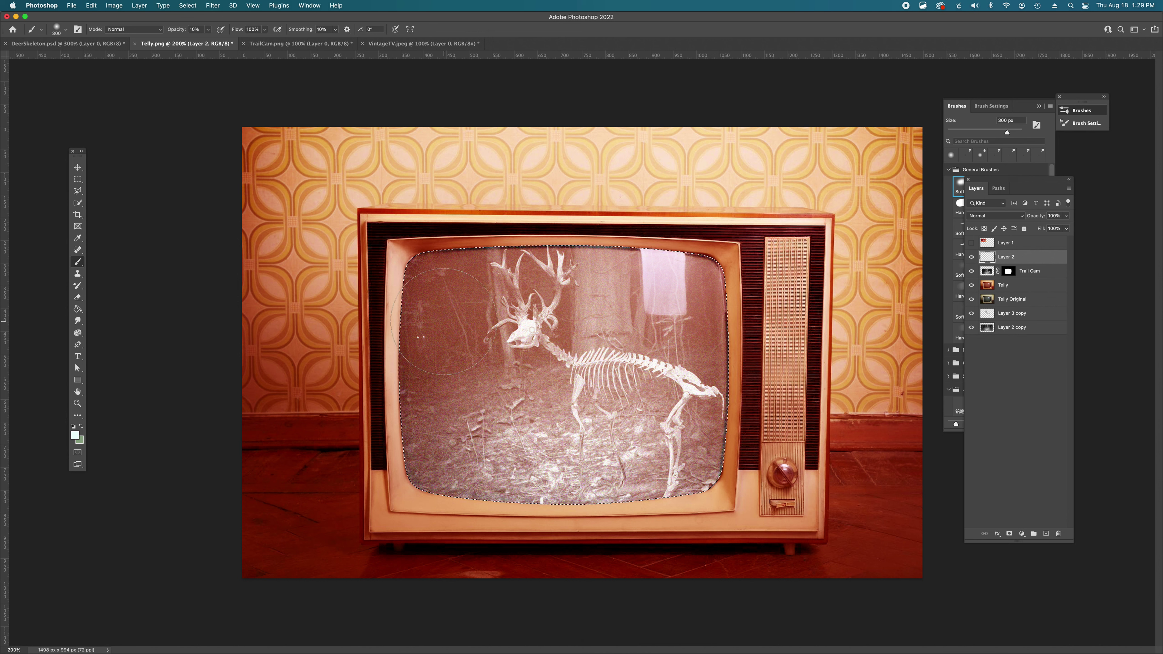
Step: Sample the TV's dark red and paint it along the lower edge of the screen
key("alt")
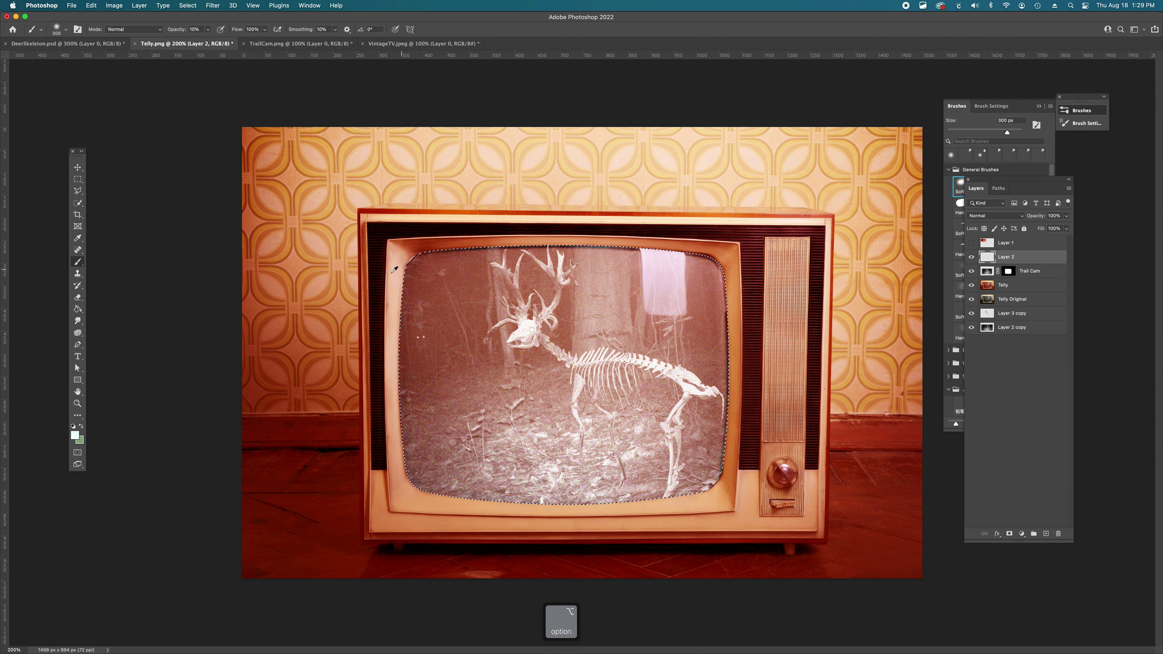
left_click(820, 349, "alt")
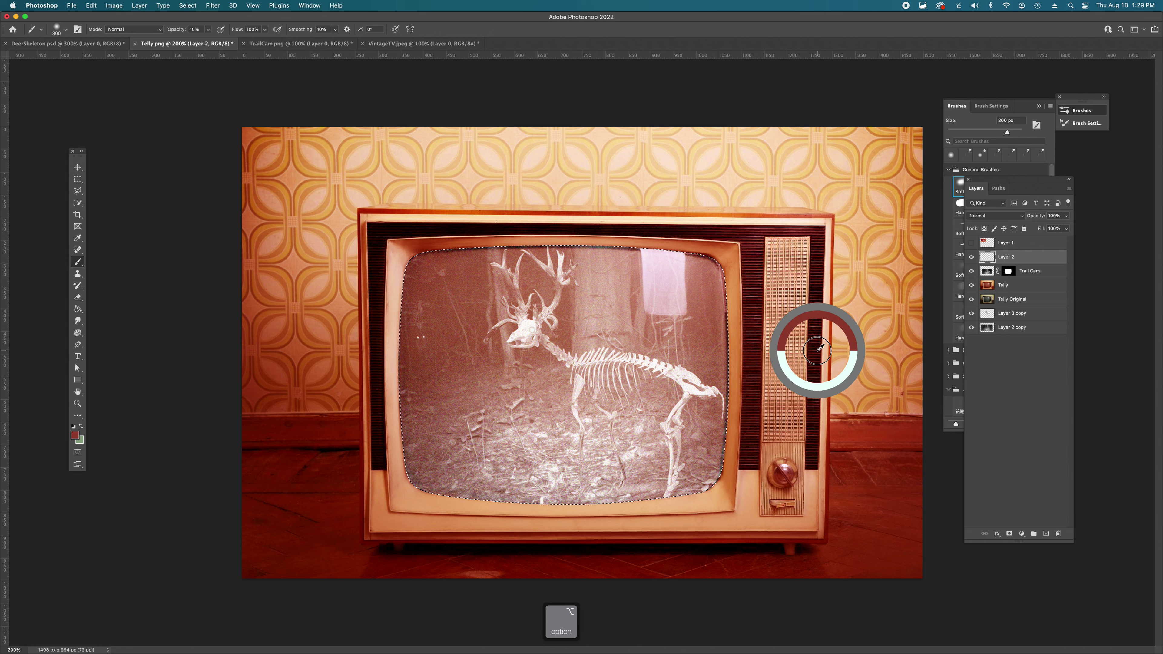
left_click_drag(820, 348, 748, 233)
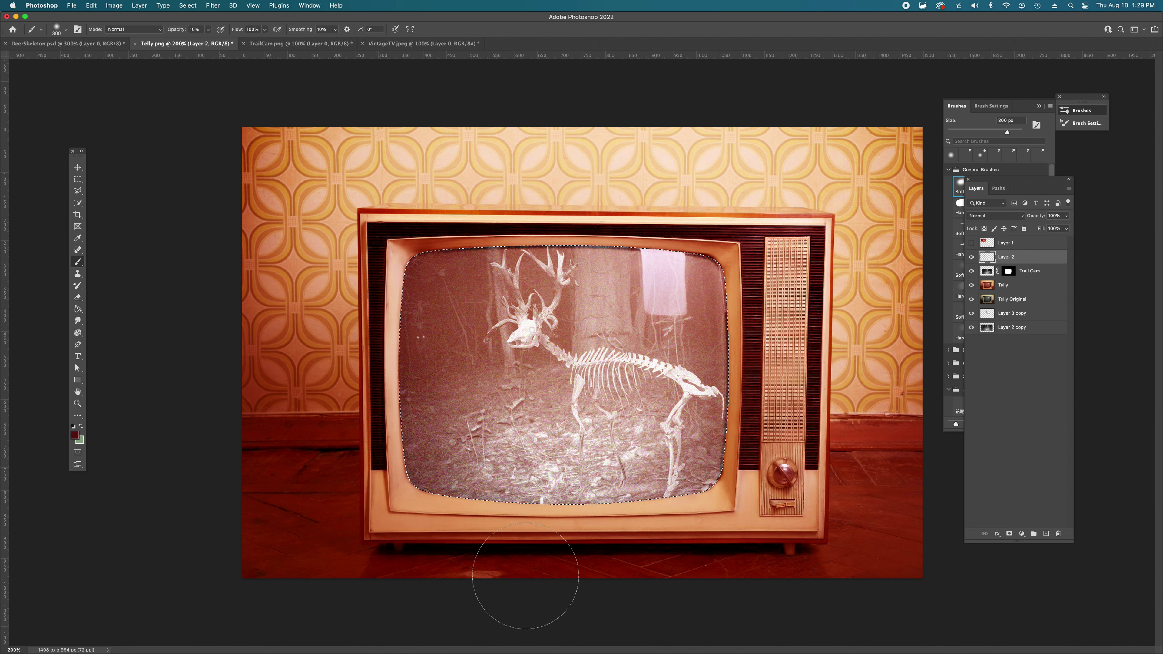
mouse_move(532, 584)
left_mouse_down()
mouse_move(662, 558)
mouse_move(720, 512)
left_mouse_up()
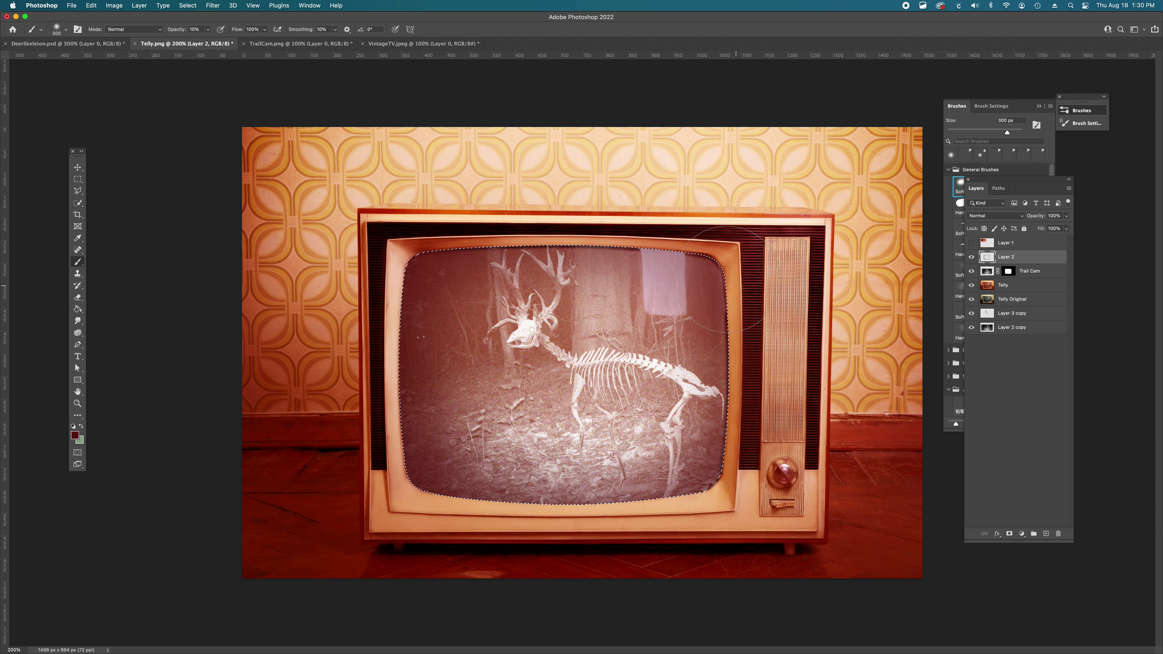
left_click(1007, 219)
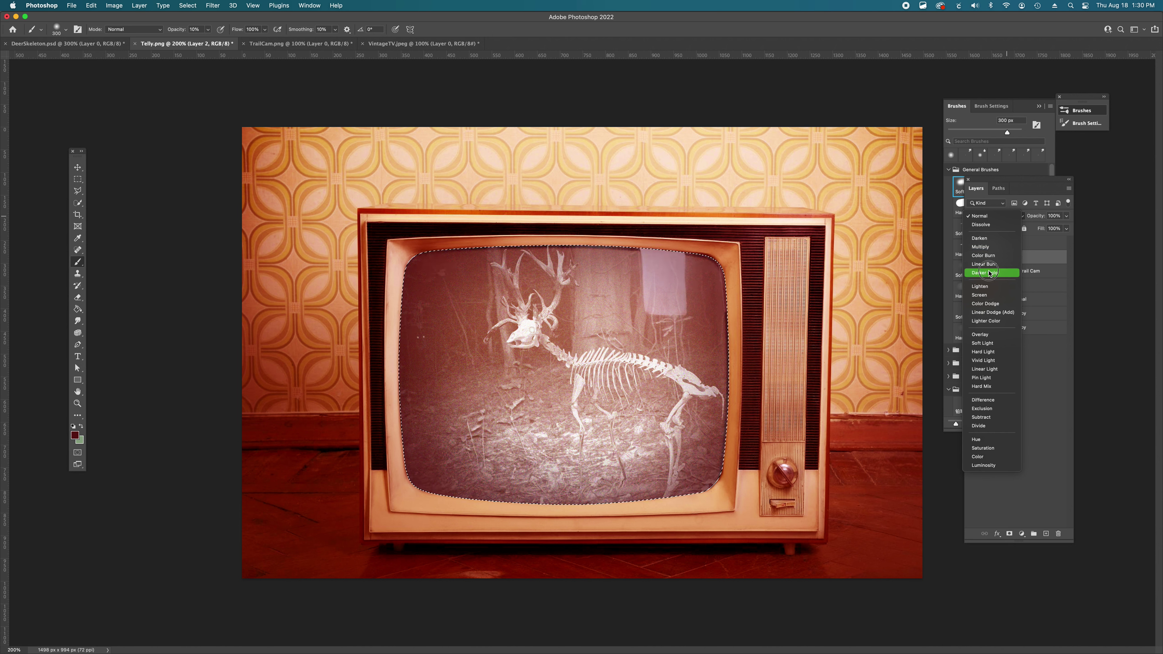
Step: Switch Layer 2's blend mode to Multiply
left_click(984, 247)
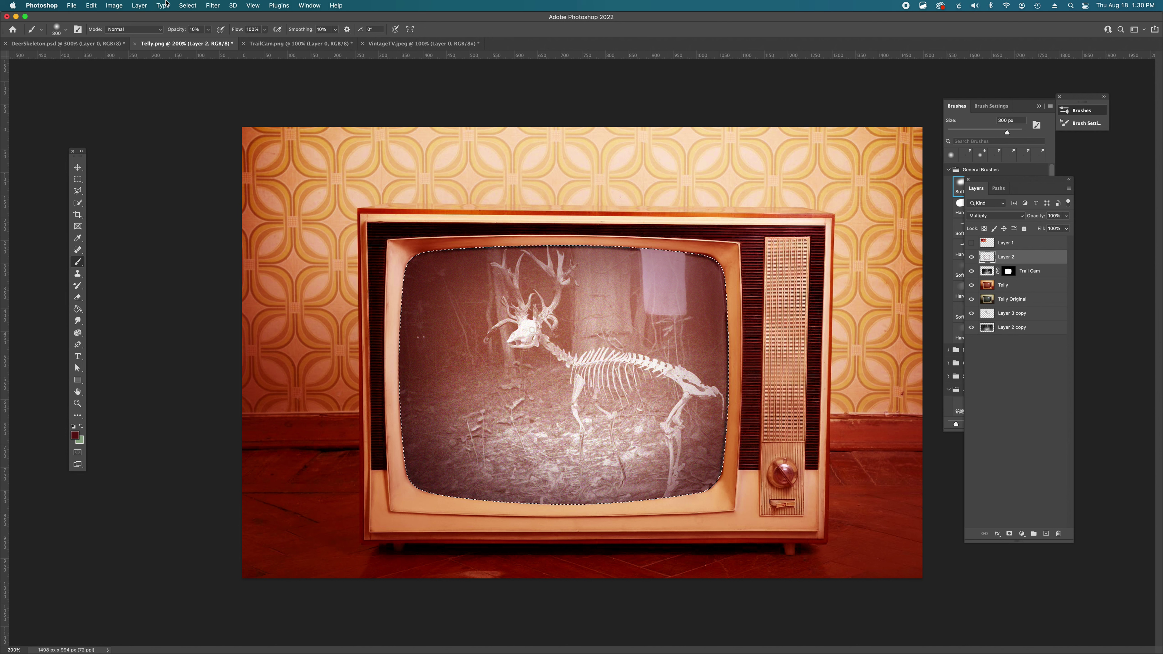
Step: Apply Hue/Saturation (Hue +21, Saturation +55) to Layer 2's red shading, then deselect
left_click(118, 5)
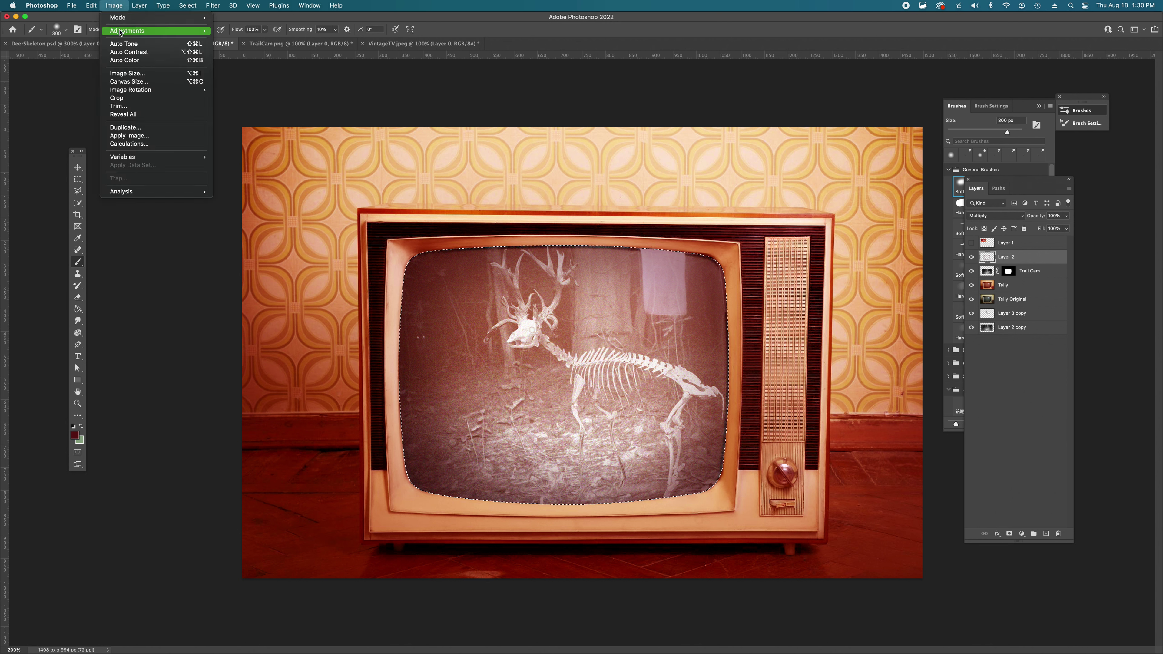
mouse_move(121, 31)
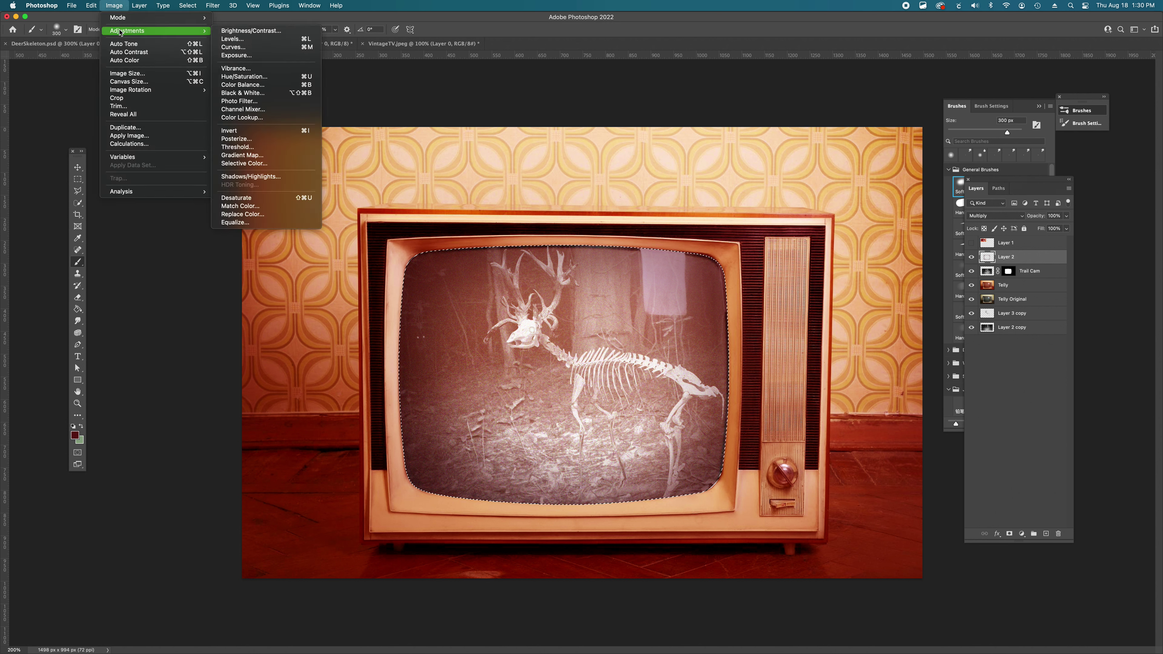
left_click(248, 76)
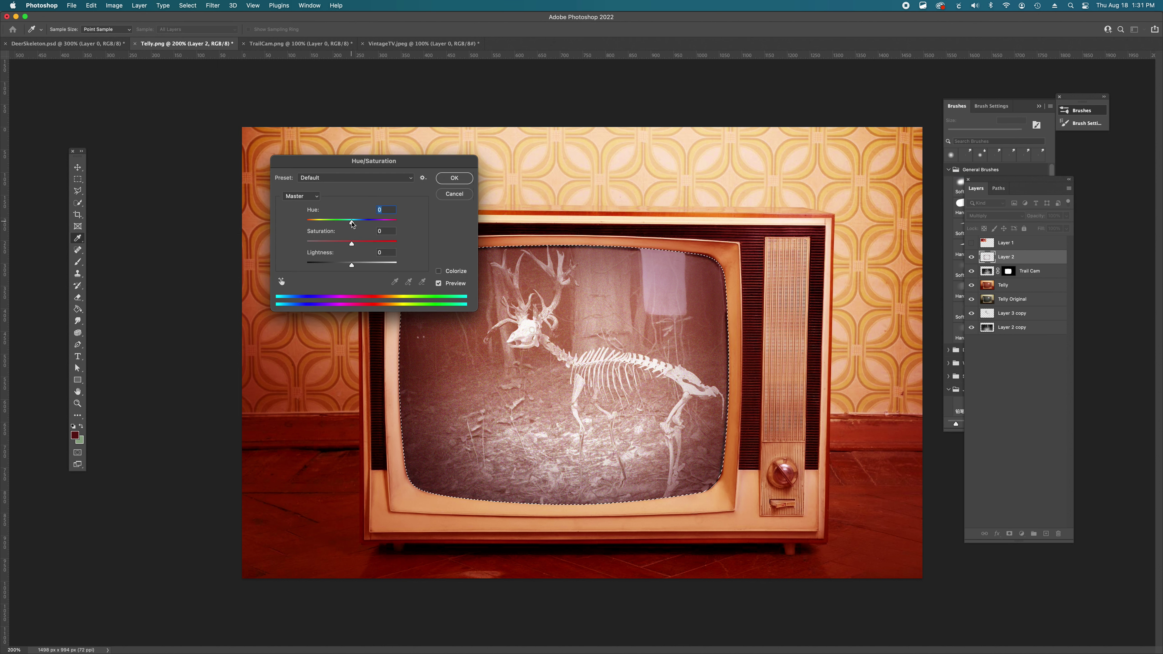
mouse_move(356, 224)
left_mouse_down()
mouse_move(335, 224)
mouse_move(373, 224)
mouse_move(355, 224)
mouse_move(376, 244)
mouse_move(348, 223)
mouse_move(361, 223)
left_mouse_up()
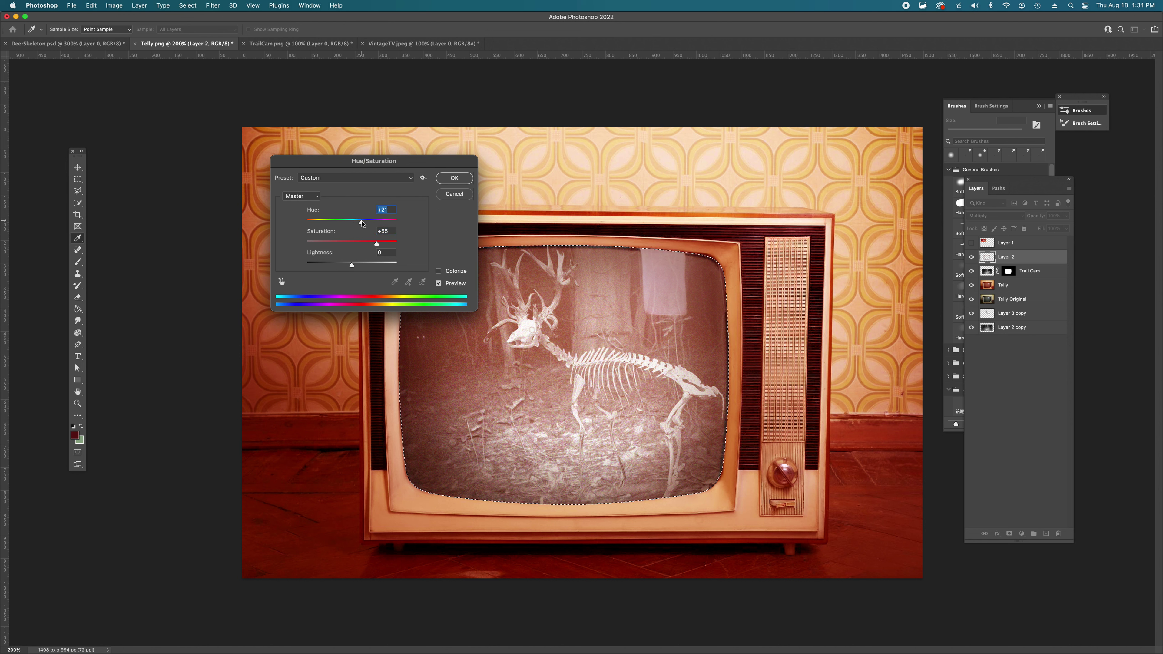
left_click(438, 283)
left_click(438, 284)
left_click(438, 283)
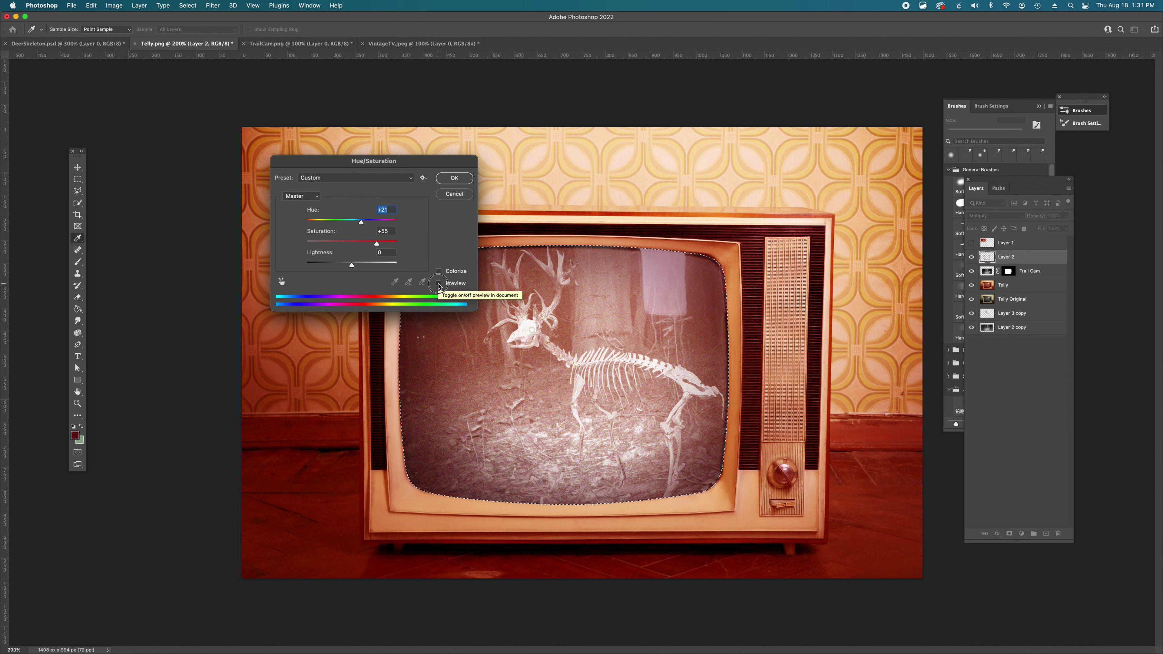
left_click(438, 284)
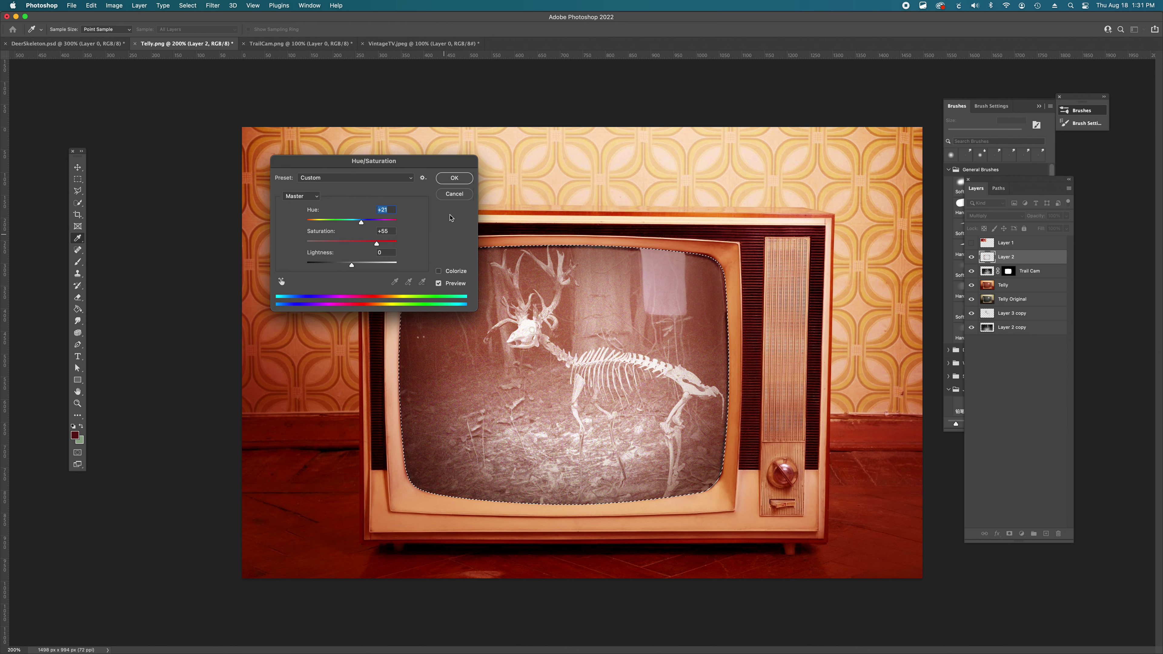
left_click(454, 178)
key("b")
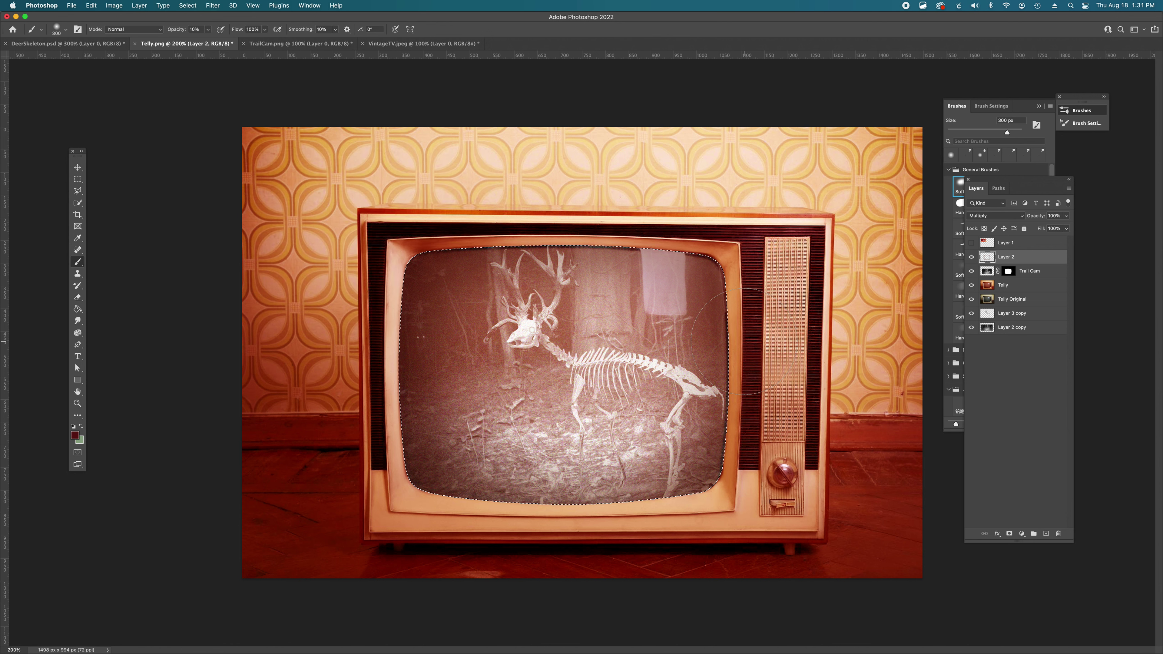
key("super+d")
Step: Unlink the Trail Cam image from its mask and try raising its saturation in Hue/Saturation
left_click(986, 271)
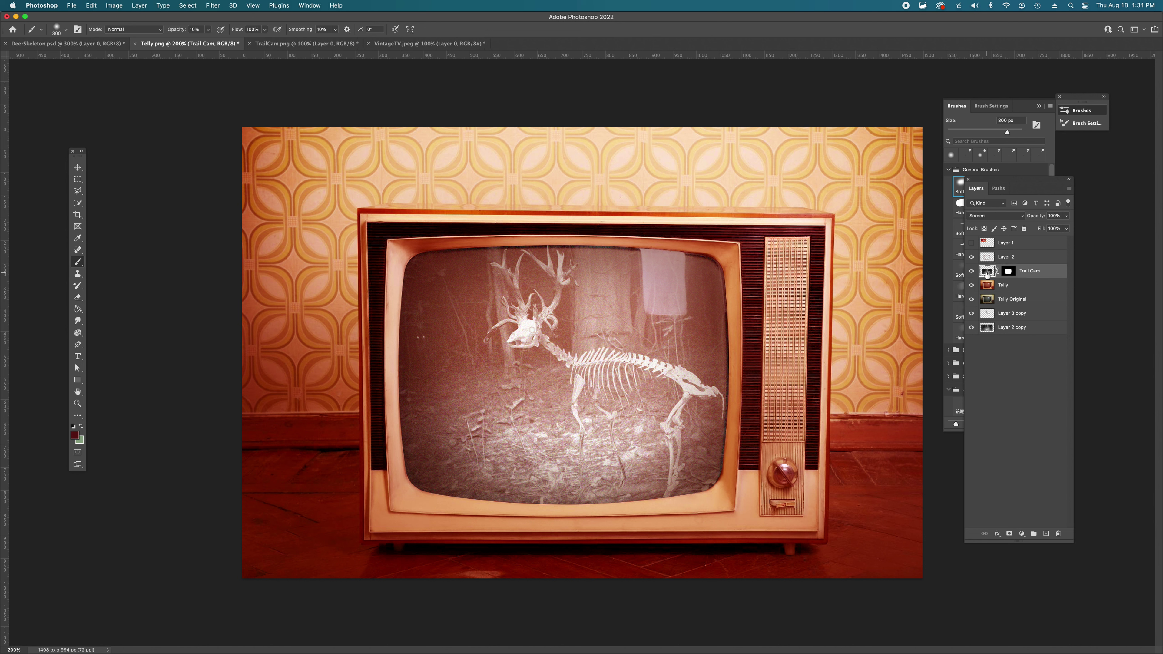
left_click(997, 271)
left_click(114, 5)
mouse_move(124, 31)
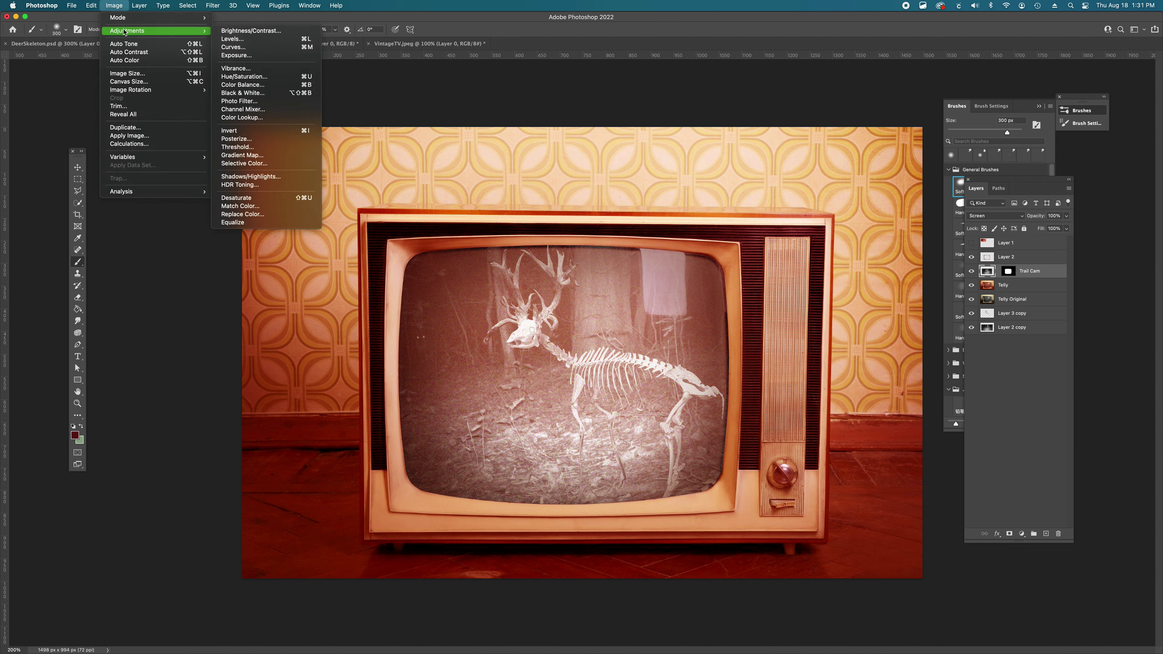
left_click(239, 78)
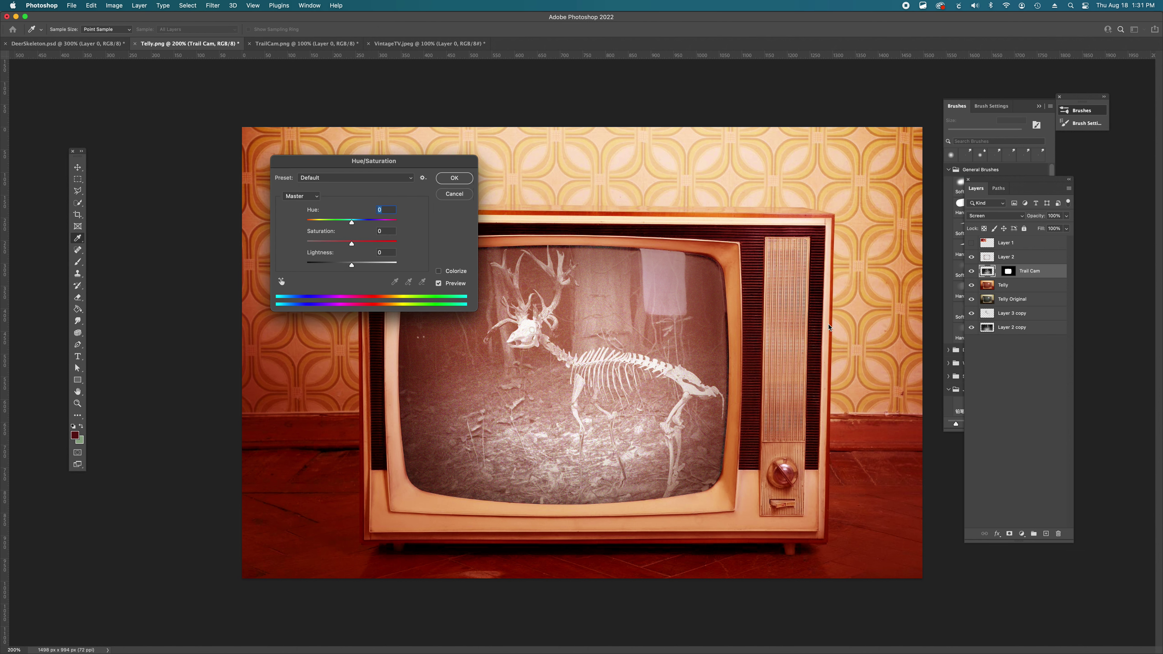
left_click_drag(388, 162, 327, 158)
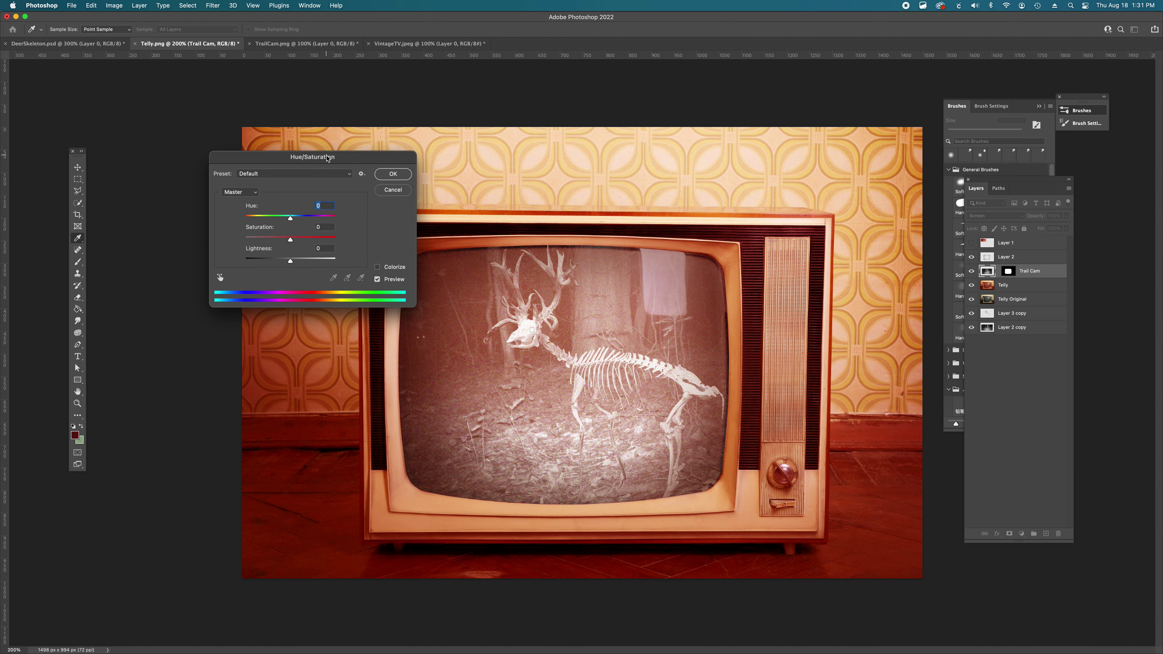
left_click(307, 239)
left_click(307, 240)
key("shift+Up")
key("shift+Up")
key("shift+Up")
key("shift+Up")
key("shift+Up")
key("shift+Up")
key("shift+Up")
key("shift+Up")
key("shift+Up")
key("Up")
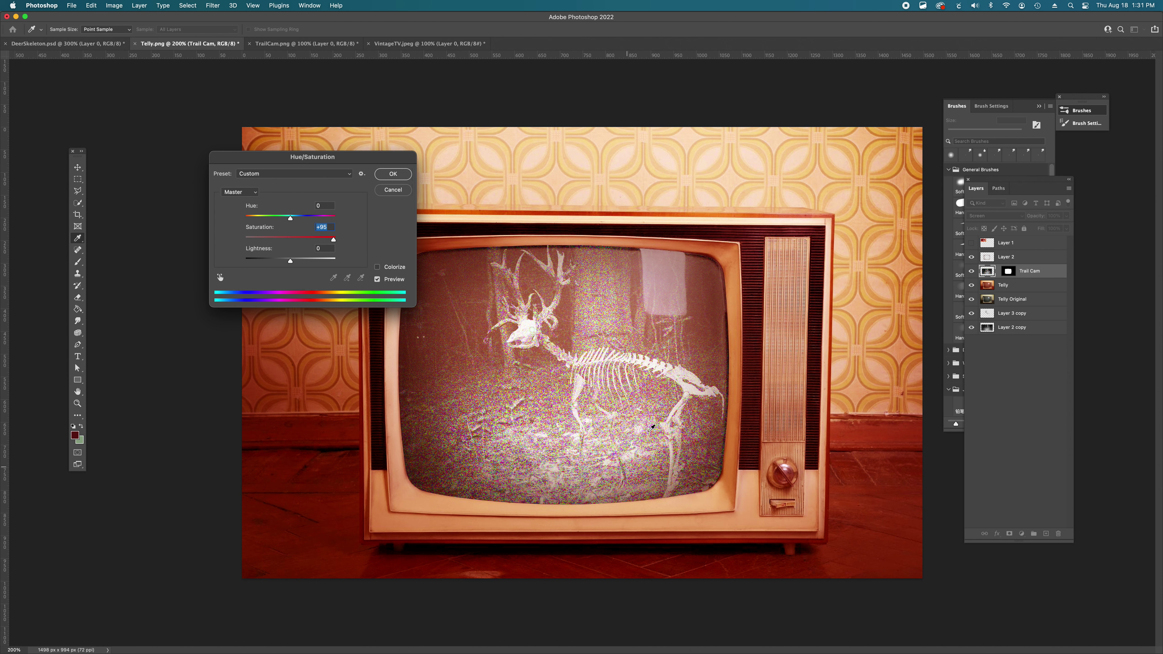
left_click(292, 238)
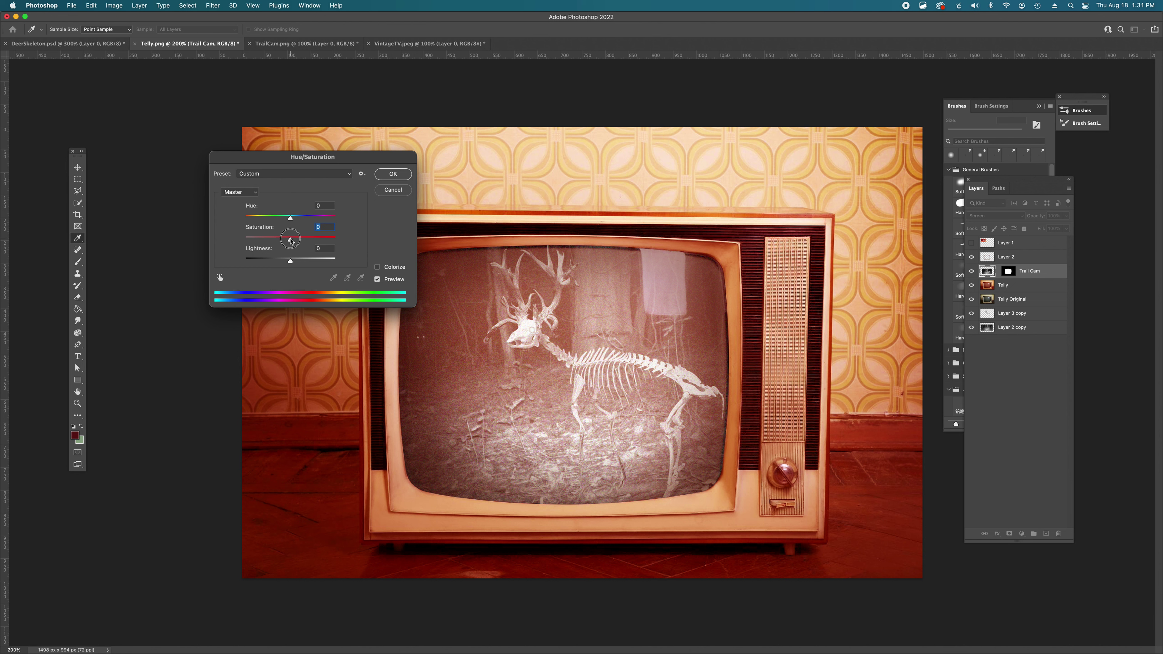
Step: Colorize the trail cam footage reddish-brown at Hue +18, Saturation +24, and apply it
left_click(378, 267)
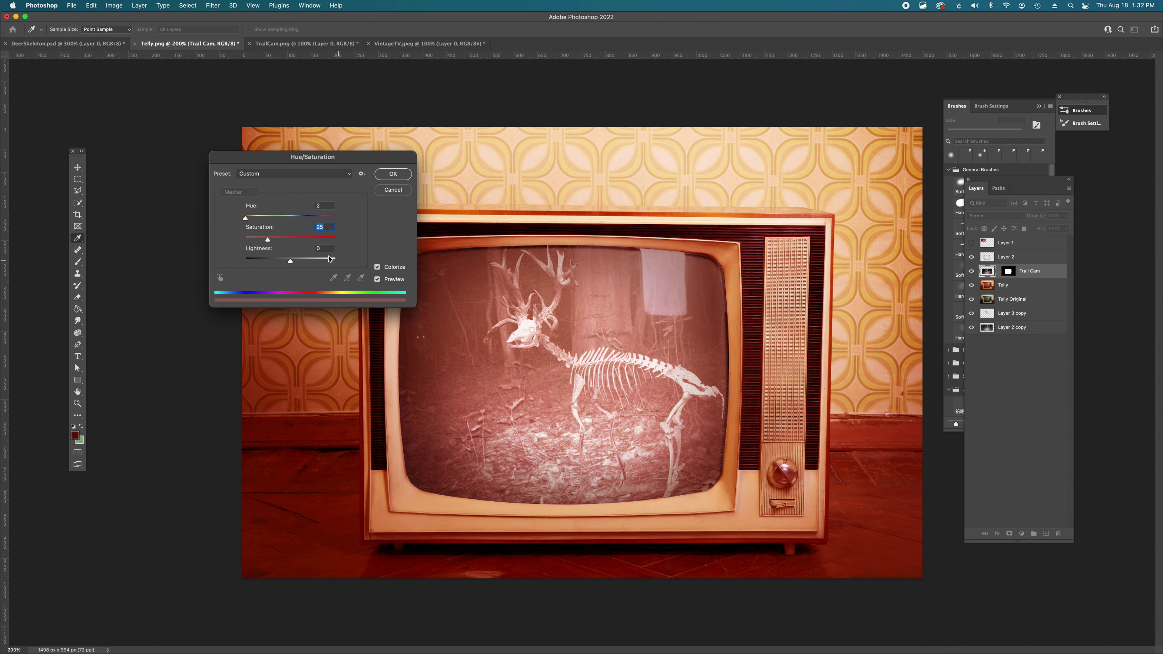
left_click_drag(246, 219, 250, 221)
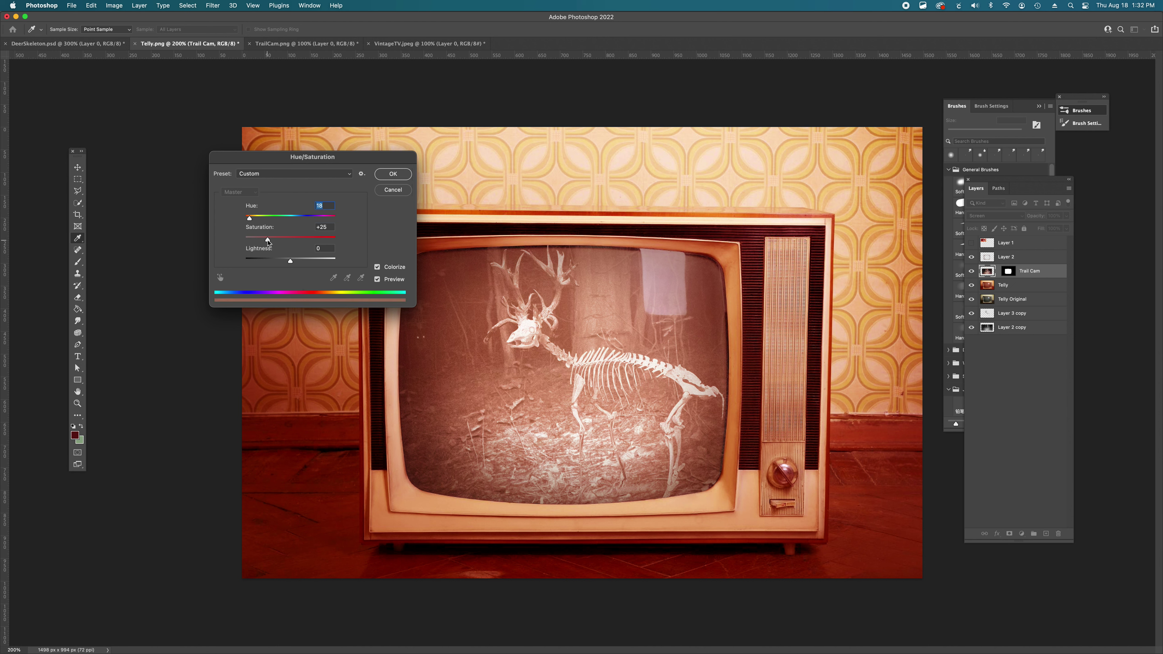
mouse_move(267, 239)
left_mouse_down()
mouse_move(250, 240)
mouse_move(331, 245)
mouse_move(247, 241)
mouse_move(270, 242)
left_mouse_up()
left_click_drag(270, 239, 266, 240)
left_click(377, 280)
left_click(377, 280)
left_click(377, 280)
left_click(379, 280)
left_click(393, 174)
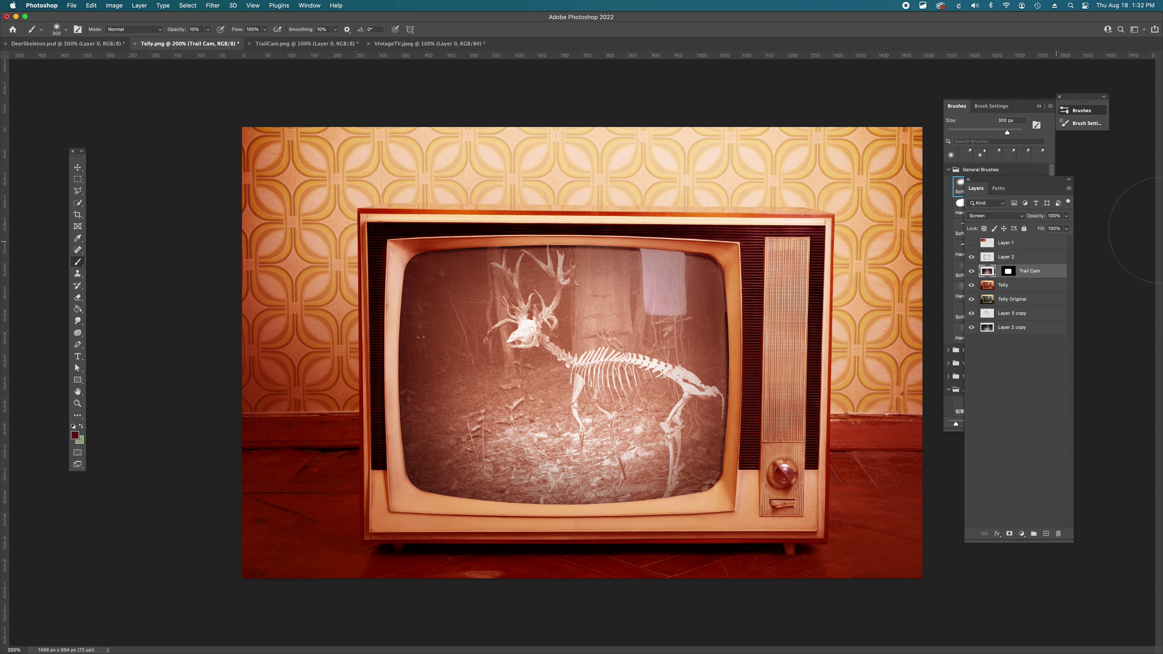
Step: Turn on the Multiply darkening layer over the screen and duplicate it
left_click(971, 257)
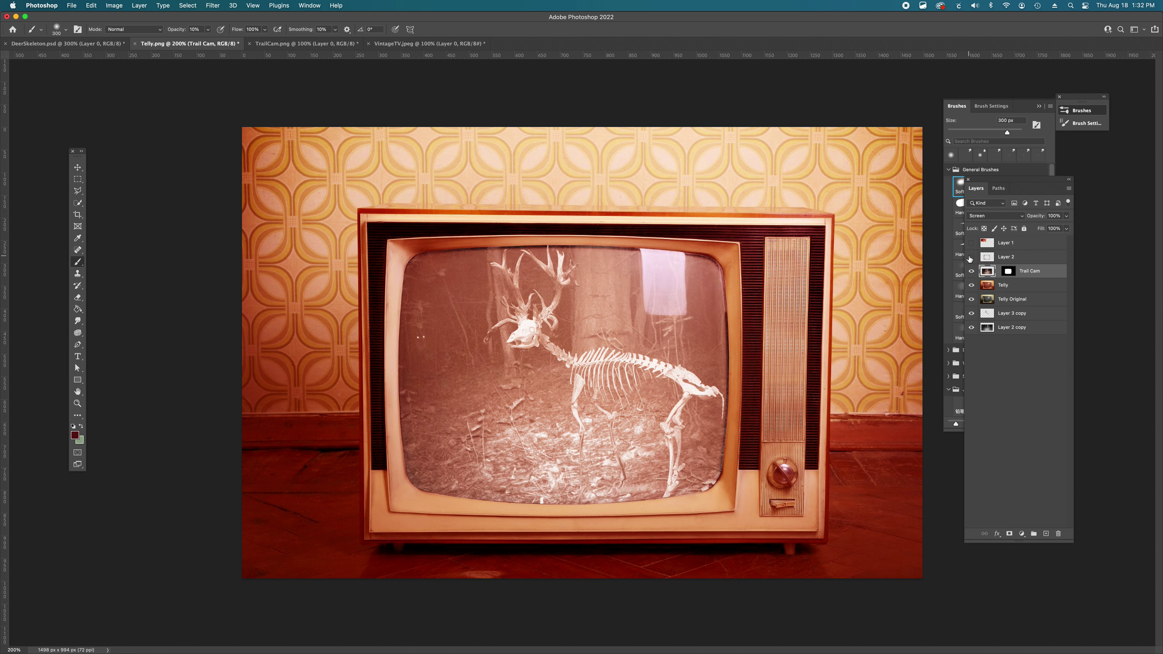
left_click(971, 257)
left_click(971, 257)
left_click(971, 257)
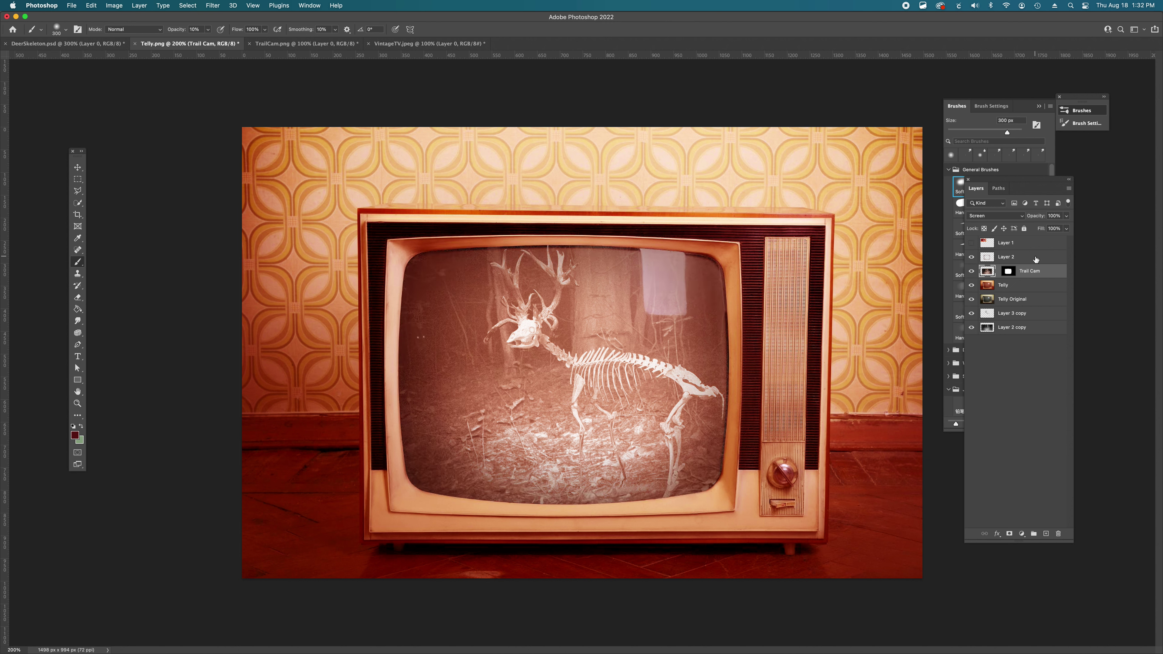
left_click(1020, 258)
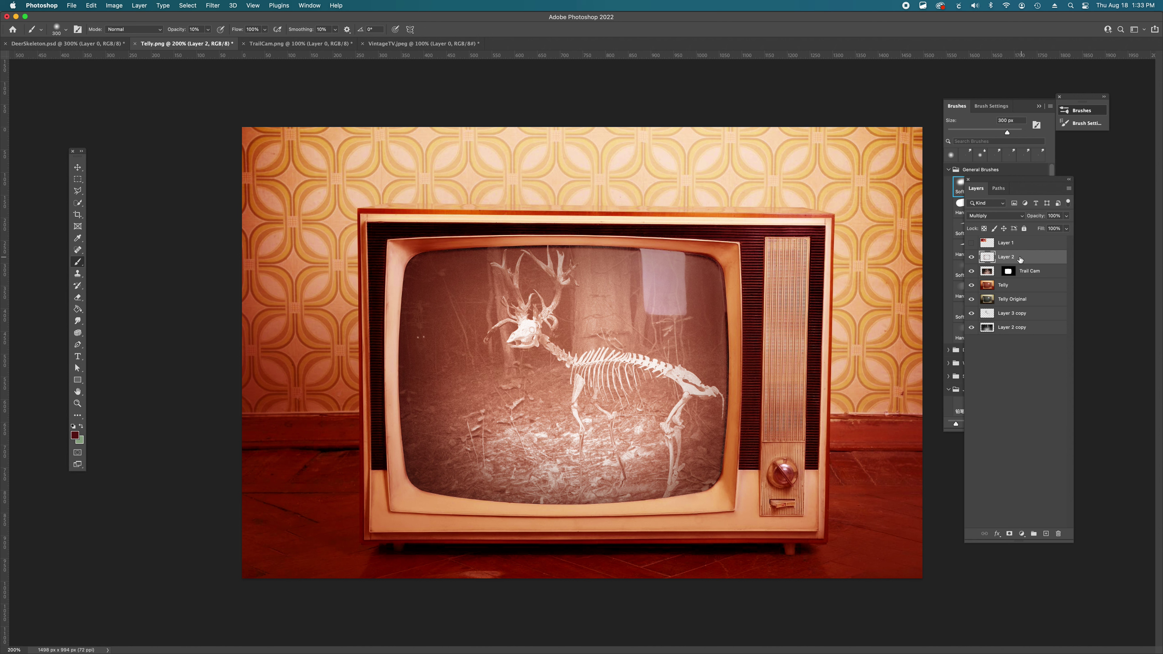
left_click_drag(1020, 259, 1046, 534)
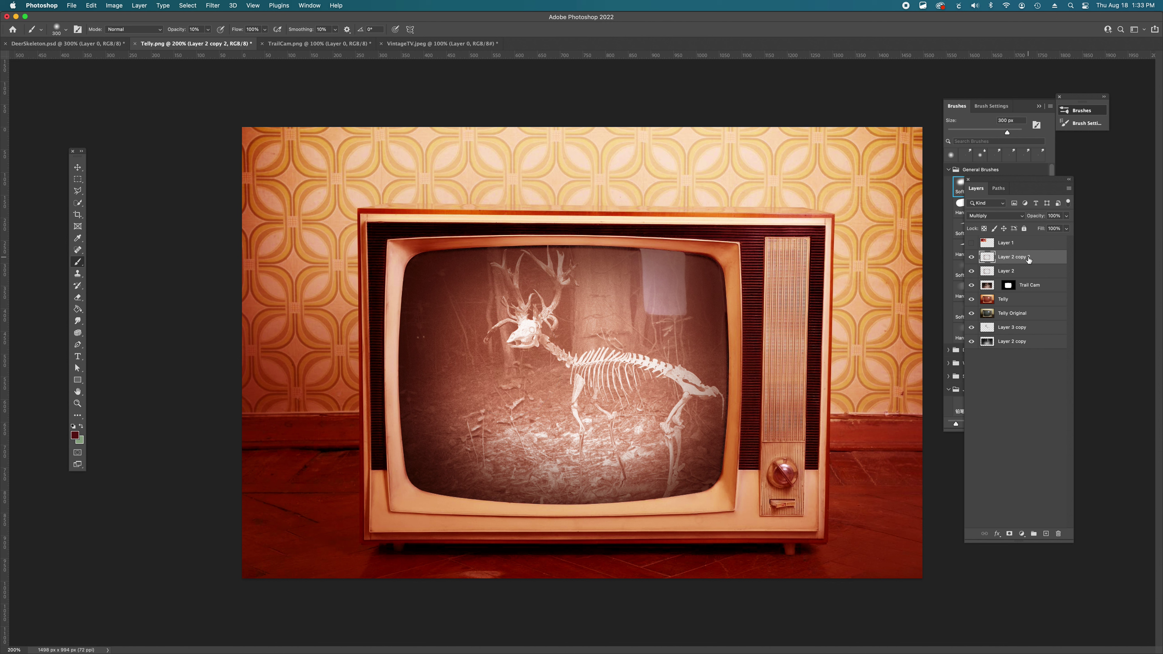
Step: Set the copy to Overlay blend mode at 77% opacity and compare the result
left_click(1066, 215)
left_click_drag(1068, 226, 1058, 227)
left_click(1014, 217)
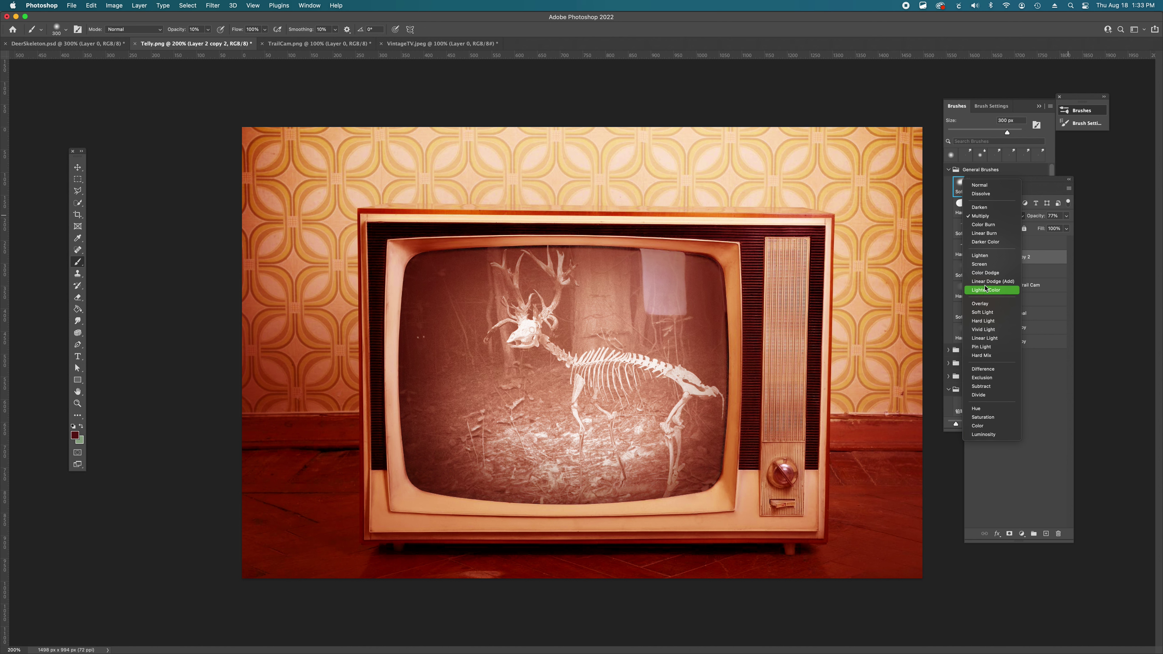
left_click(984, 304)
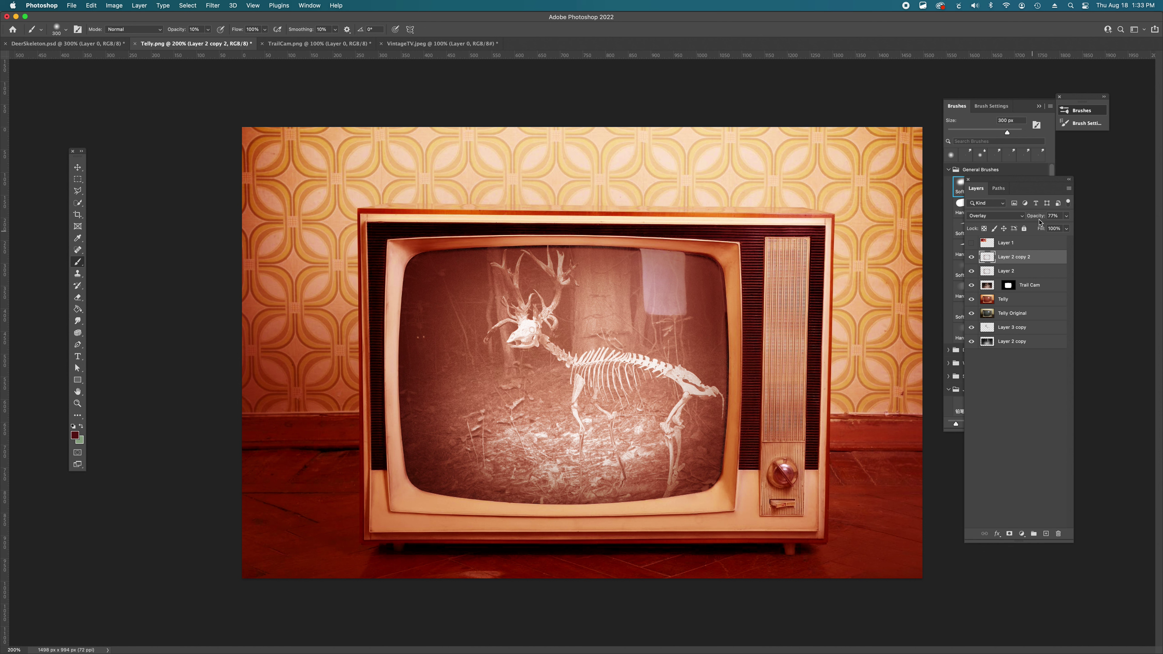
left_click(971, 257)
left_click(971, 257)
left_click(971, 257)
left_click(971, 258)
left_click(971, 258)
left_click(972, 258)
left_click(972, 258)
left_click(972, 258)
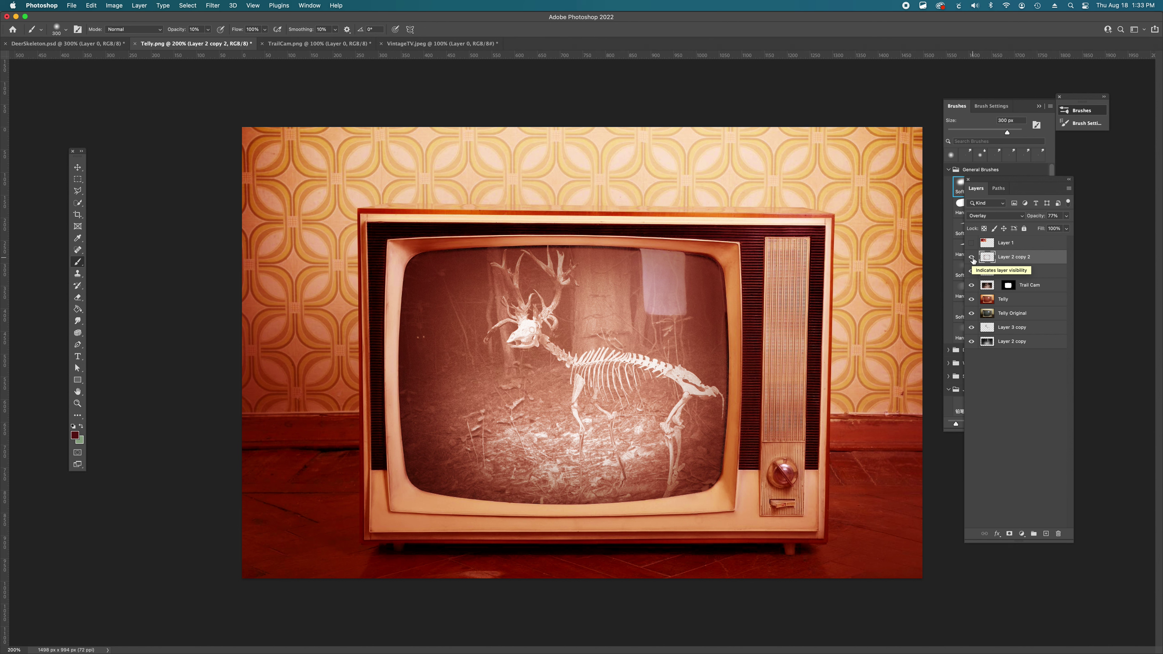
Step: Rename the copy 'Overlay' and Layer 2 'Multiply'
double_click(1016, 257)
type("Overlay")
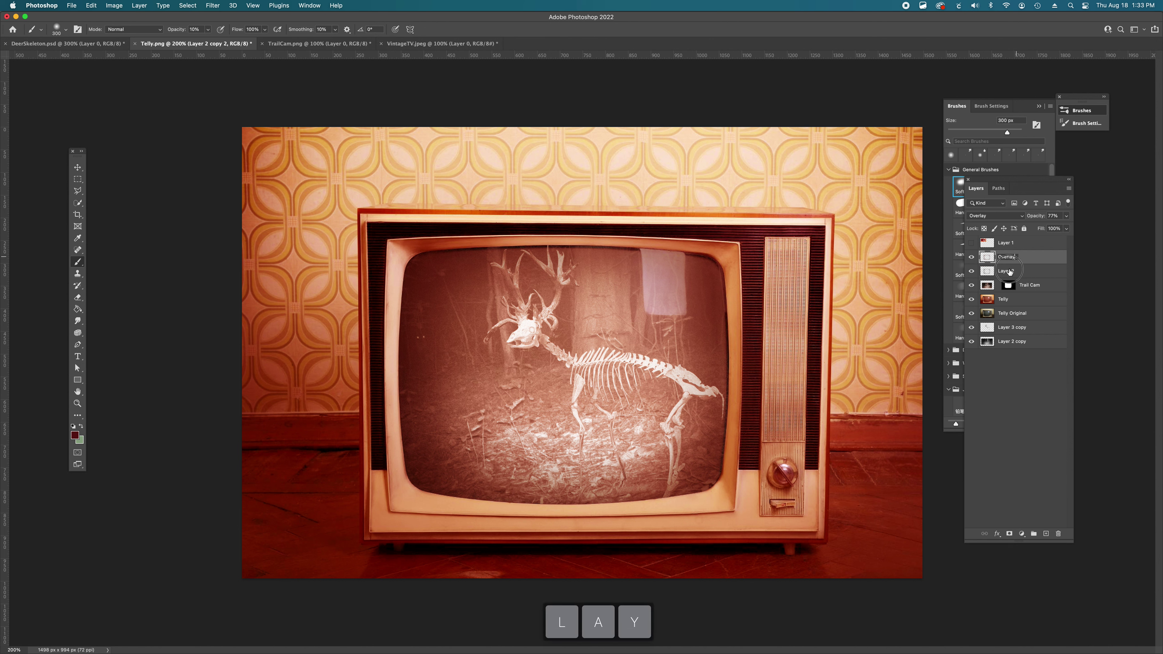
double_click(1008, 270)
type("Multiply")
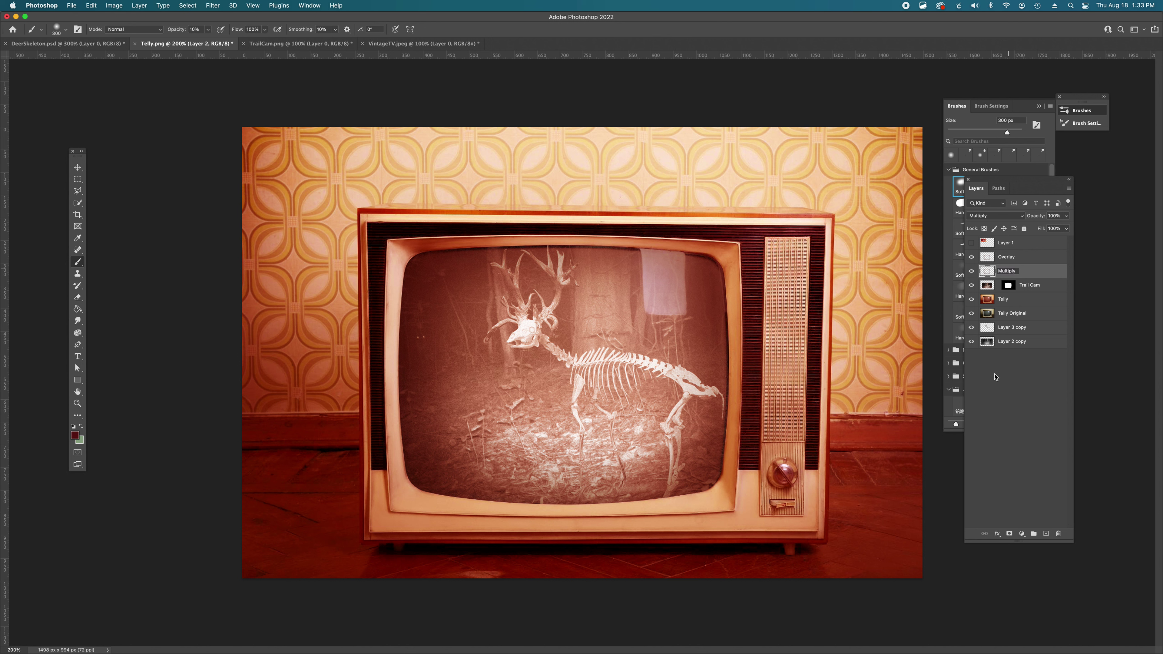
left_click(1047, 365)
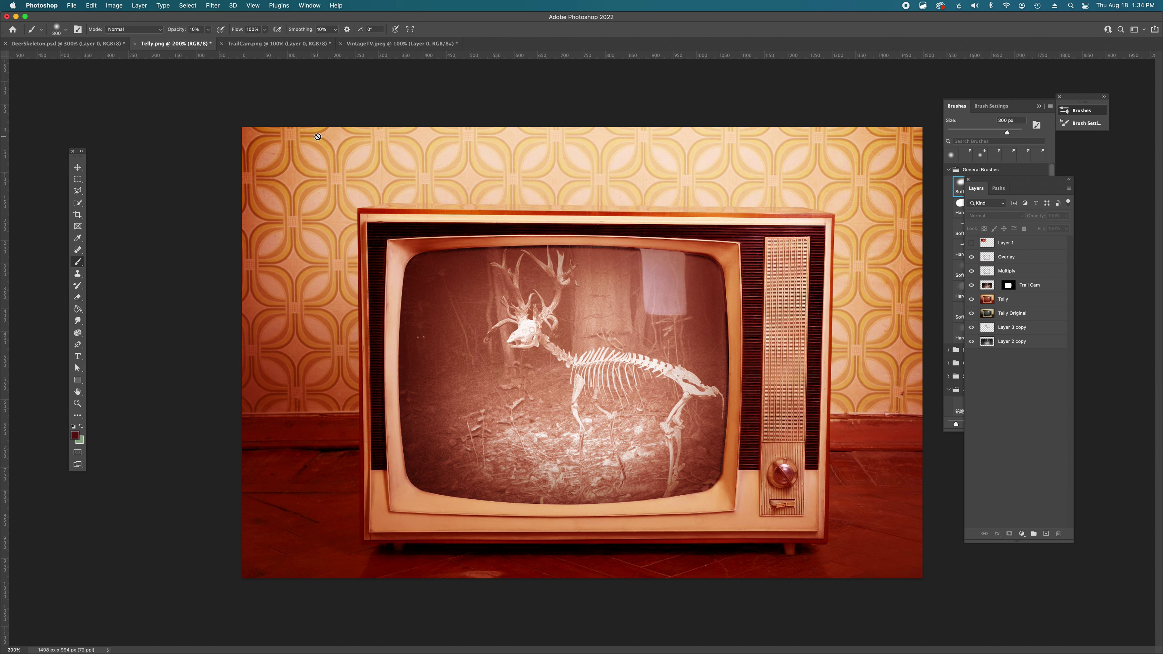
key("t")
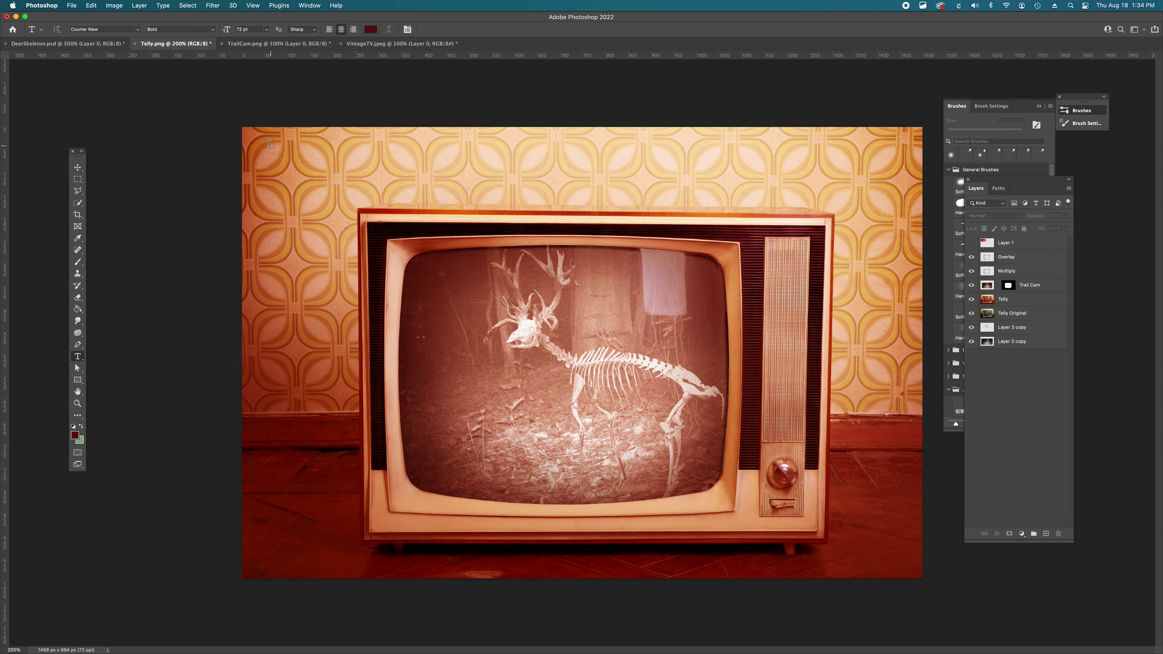
Step: Type 'Whosoever is delighted in solitude is either a wild beast' in a text box across the top
left_click_drag(269, 144, 901, 200)
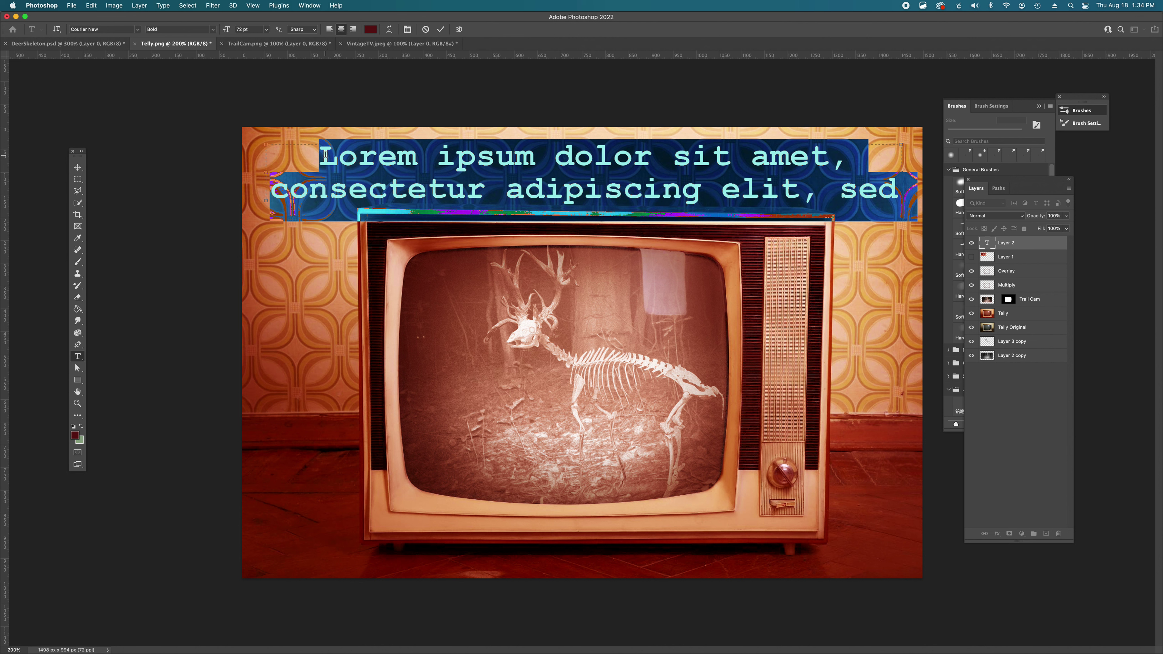
type("W")
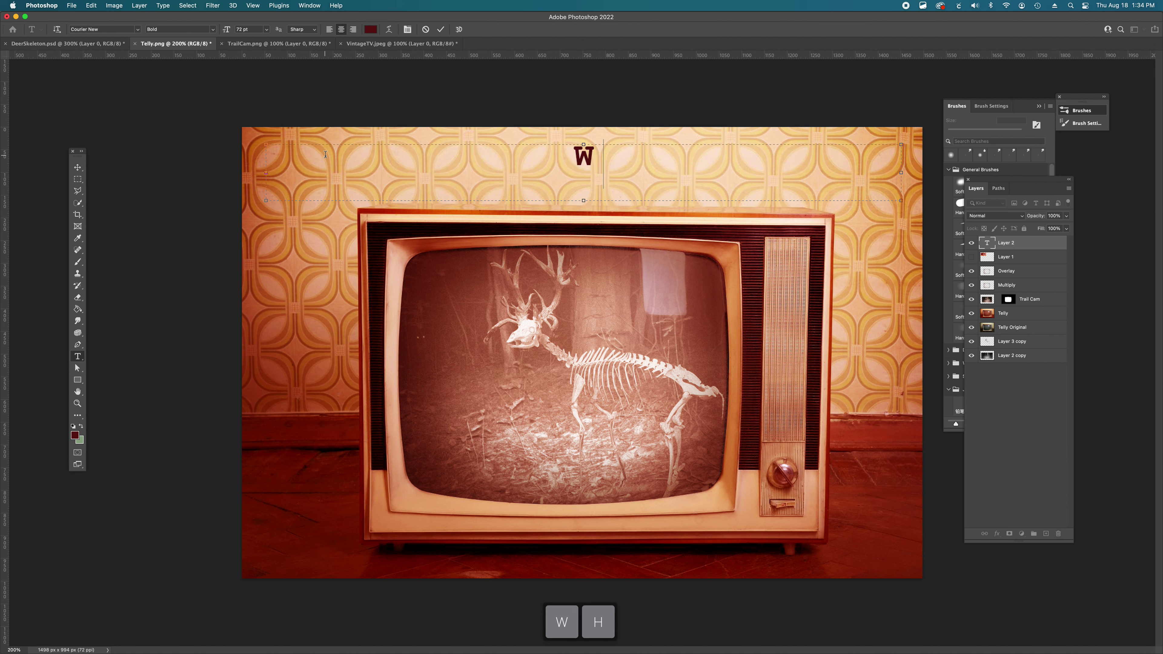
type("hos")
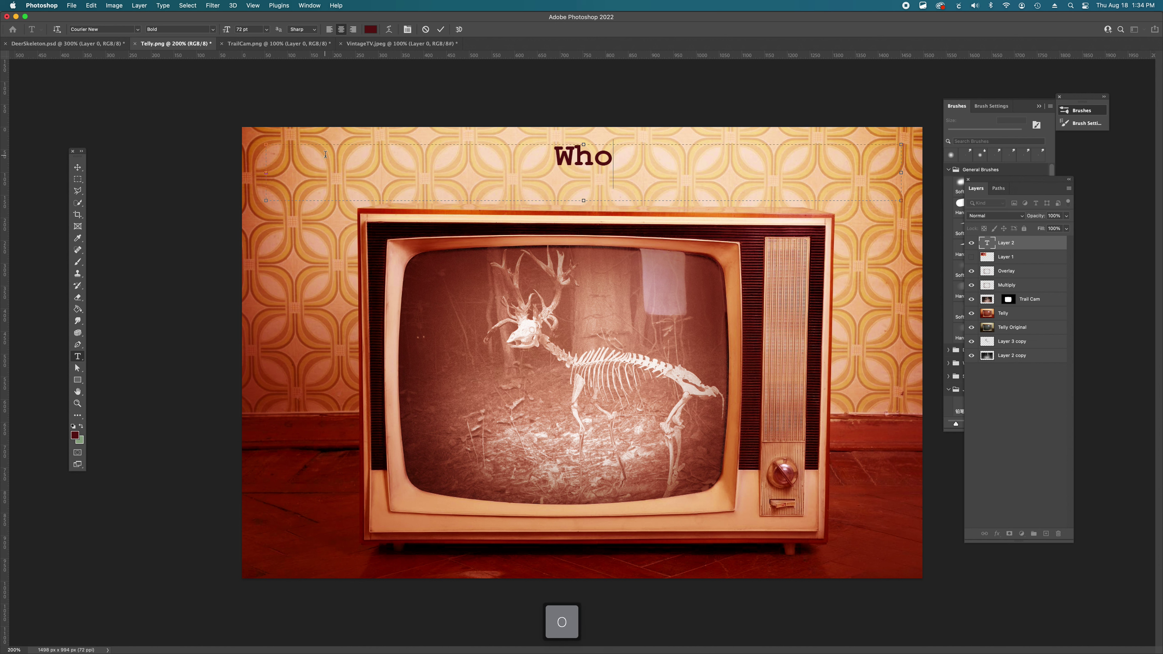
type("ver")
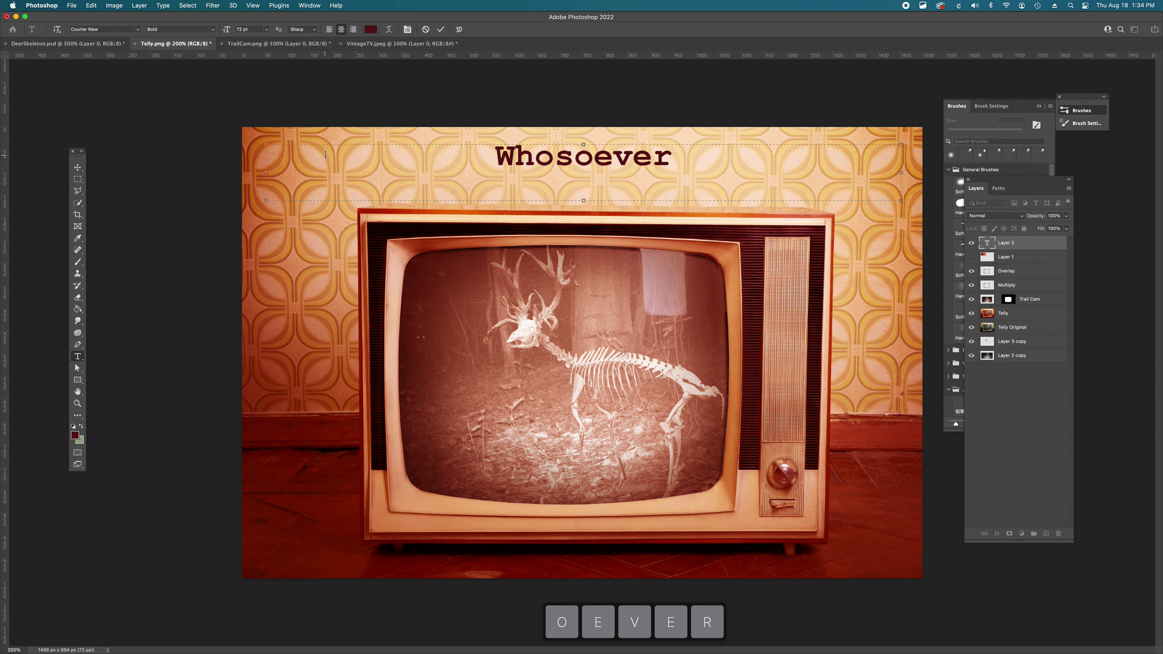
type(" is ")
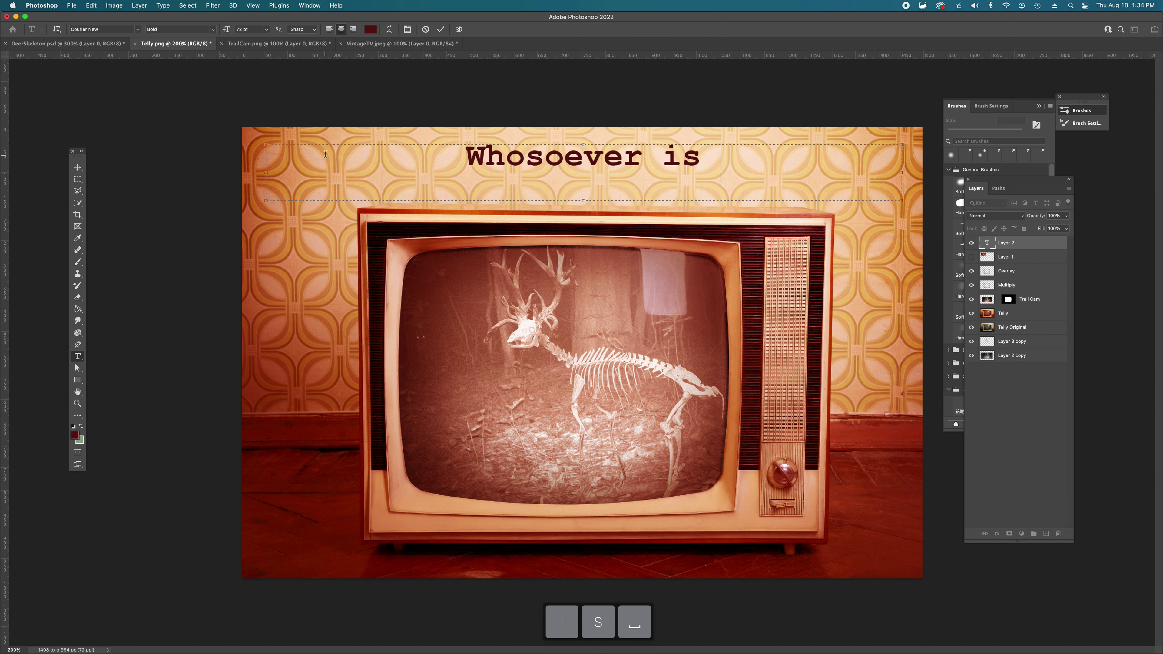
type("del")
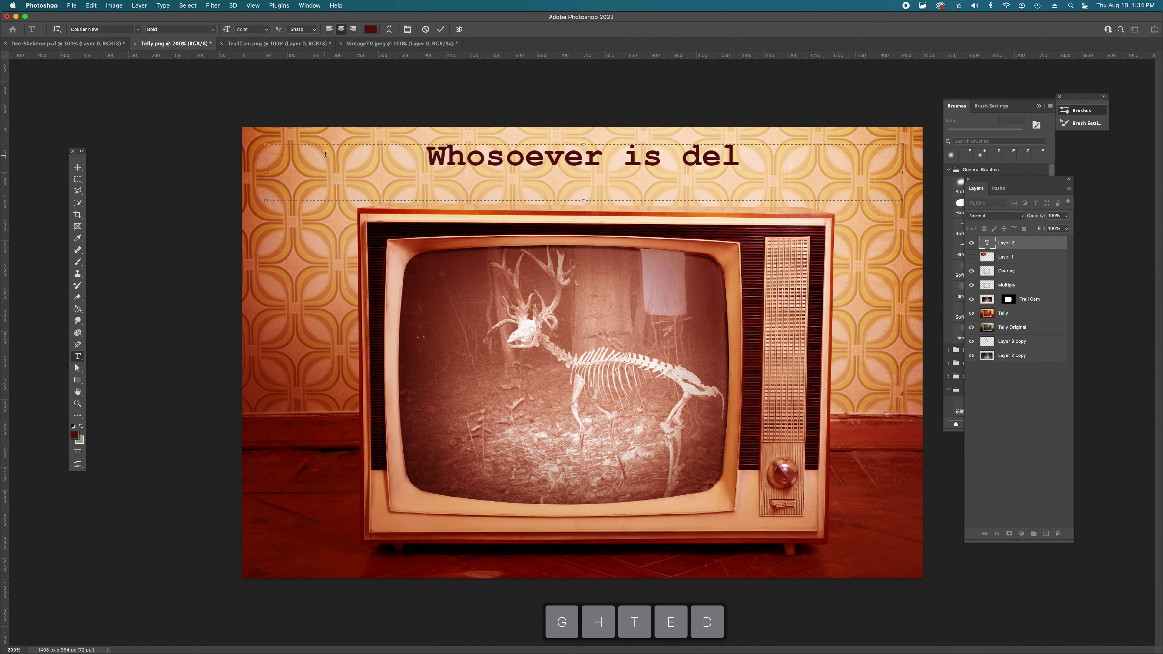
type("ighted in sol")
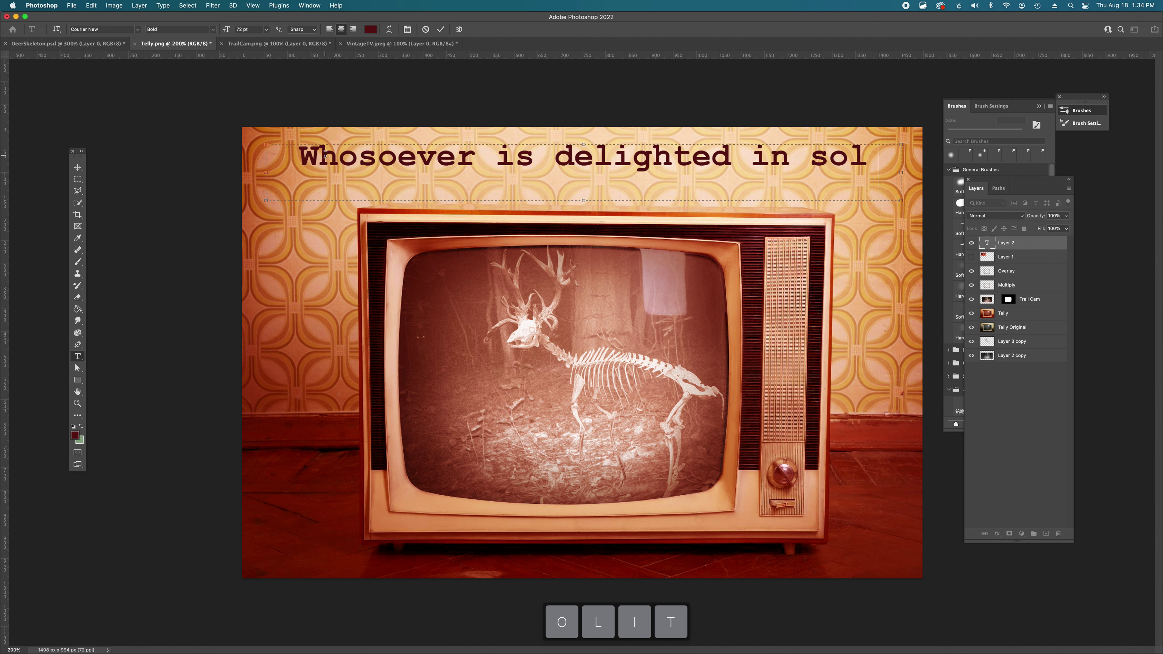
type("itude")
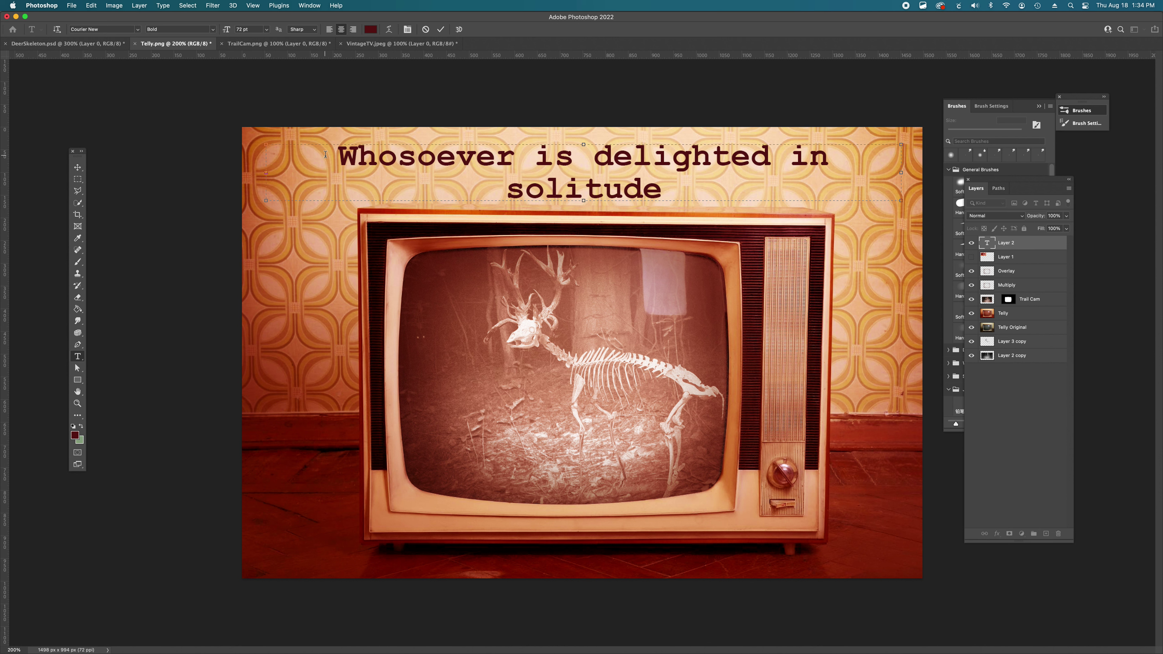
type(" is")
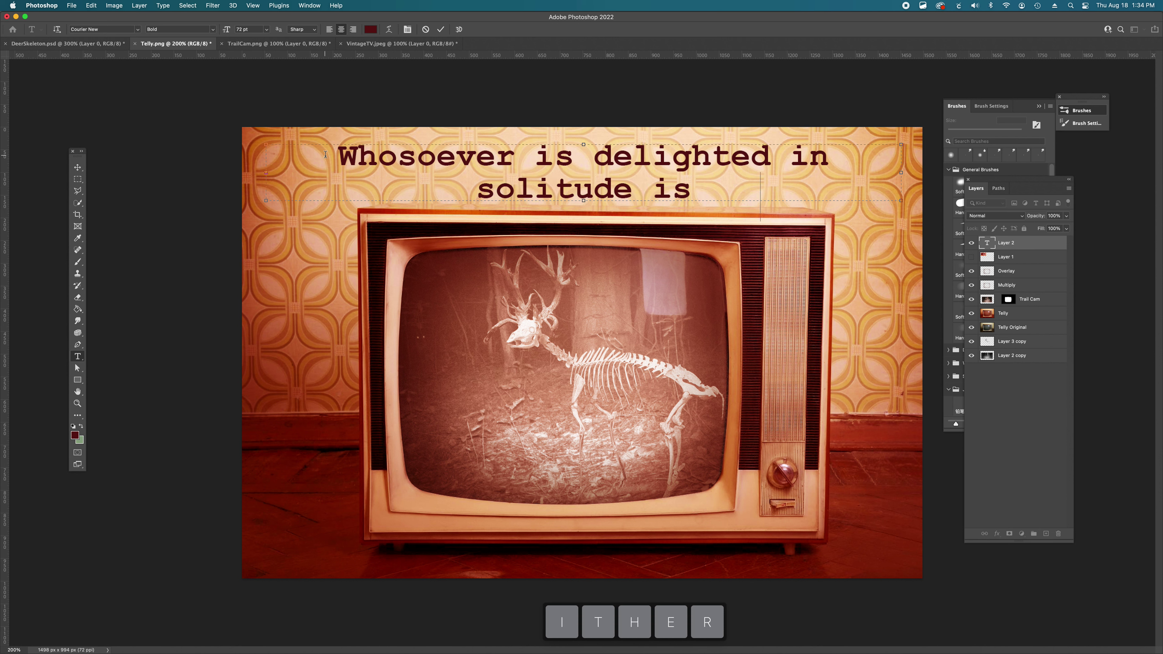
type(" either a wi")
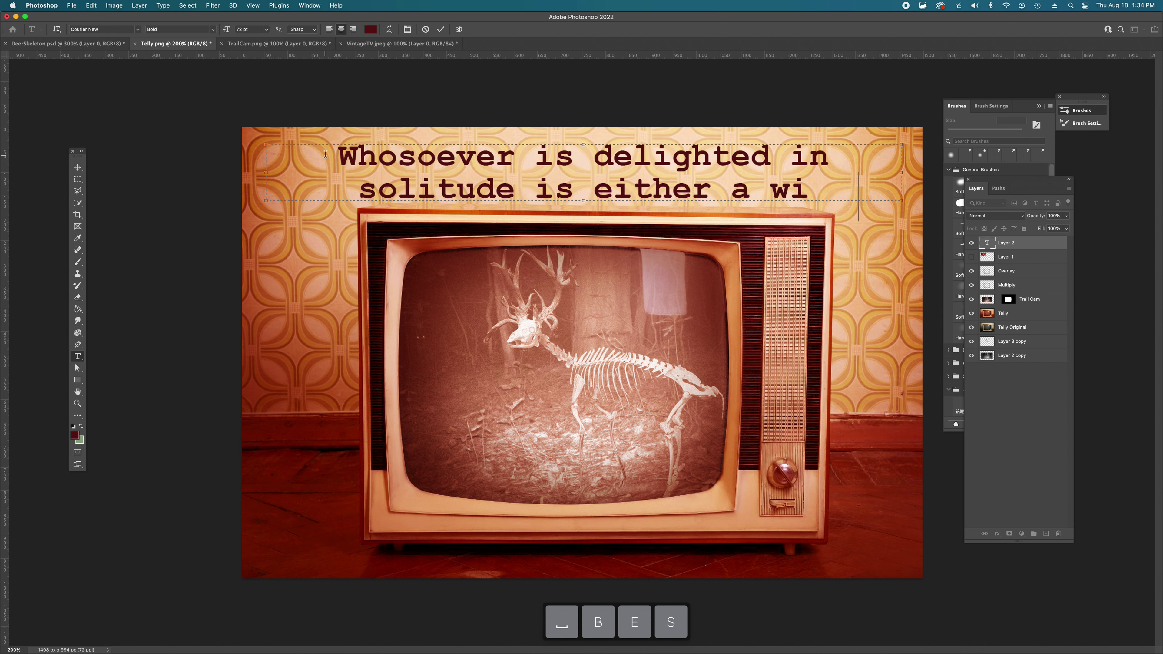
type("ld best")
key("BackSpace")
key("BackSpace")
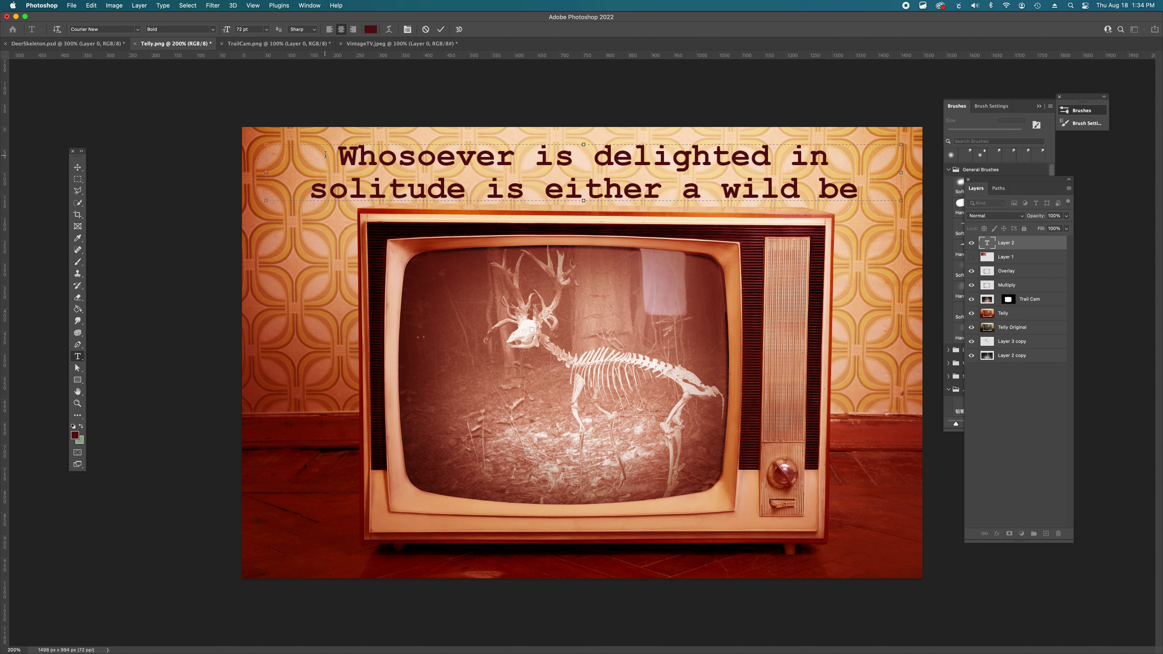
type("ast")
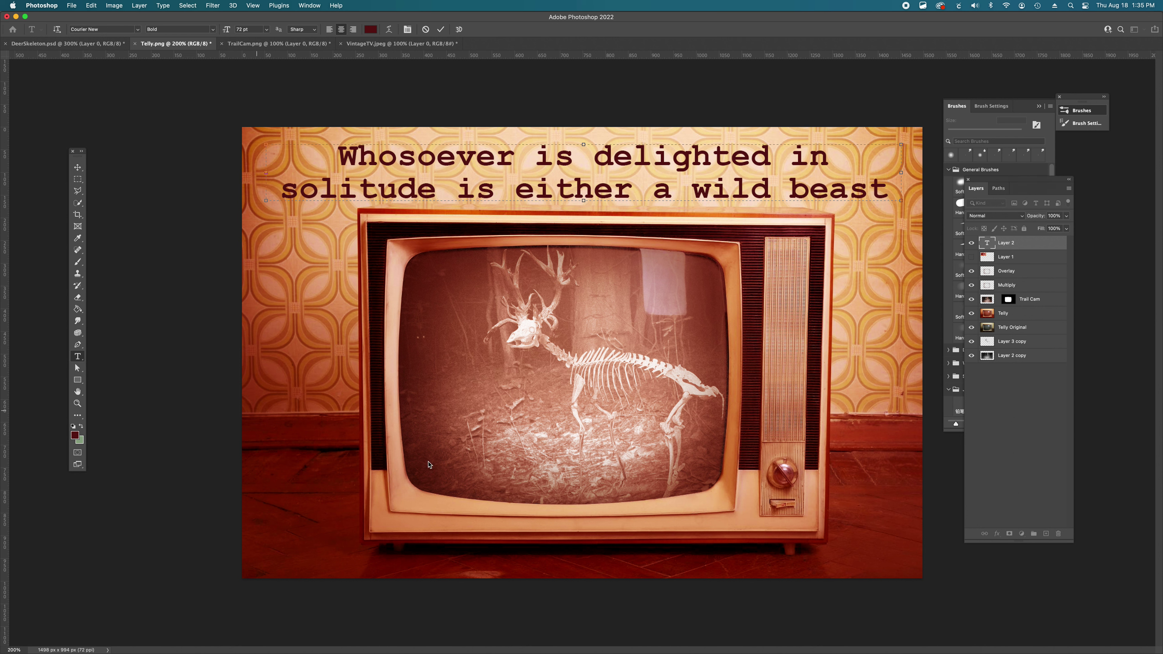
Step: Commit the top quote, then add 'or a god.' in a text box on the lower TV screen
left_click(77, 168)
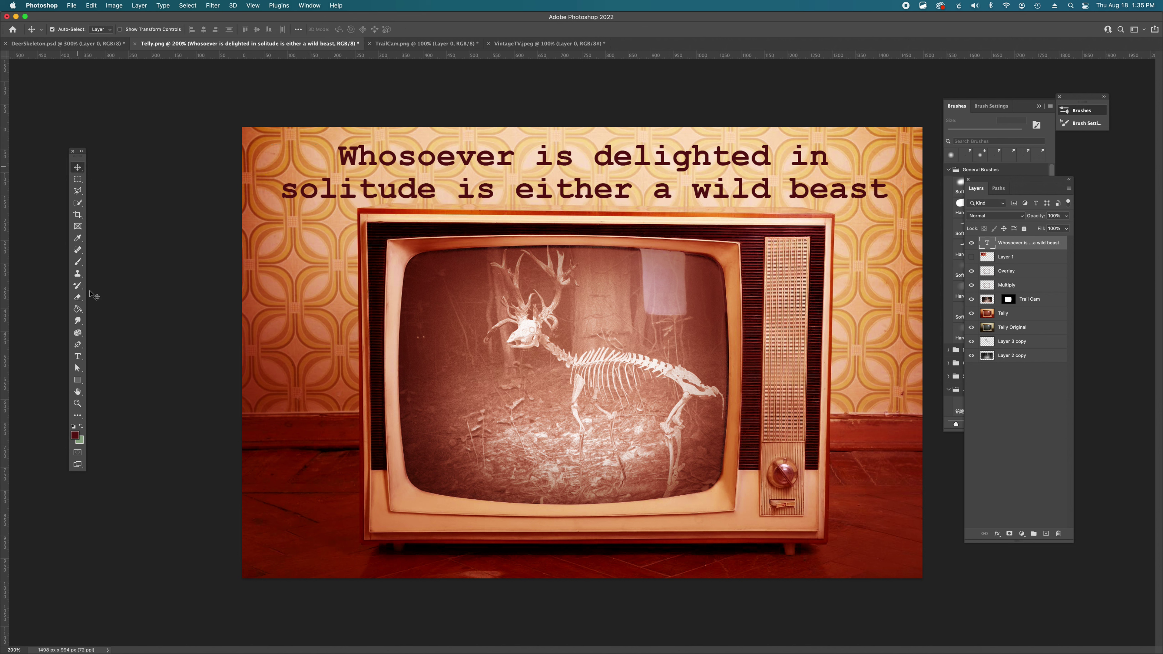
left_click(77, 357)
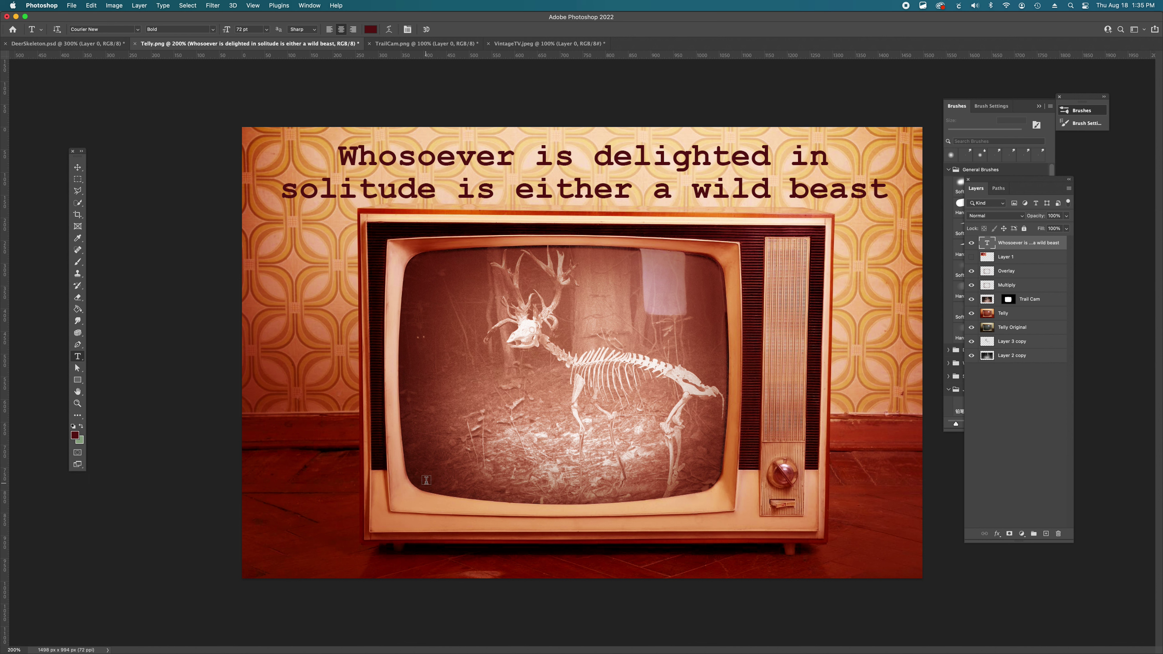
left_click_drag(431, 425, 695, 487)
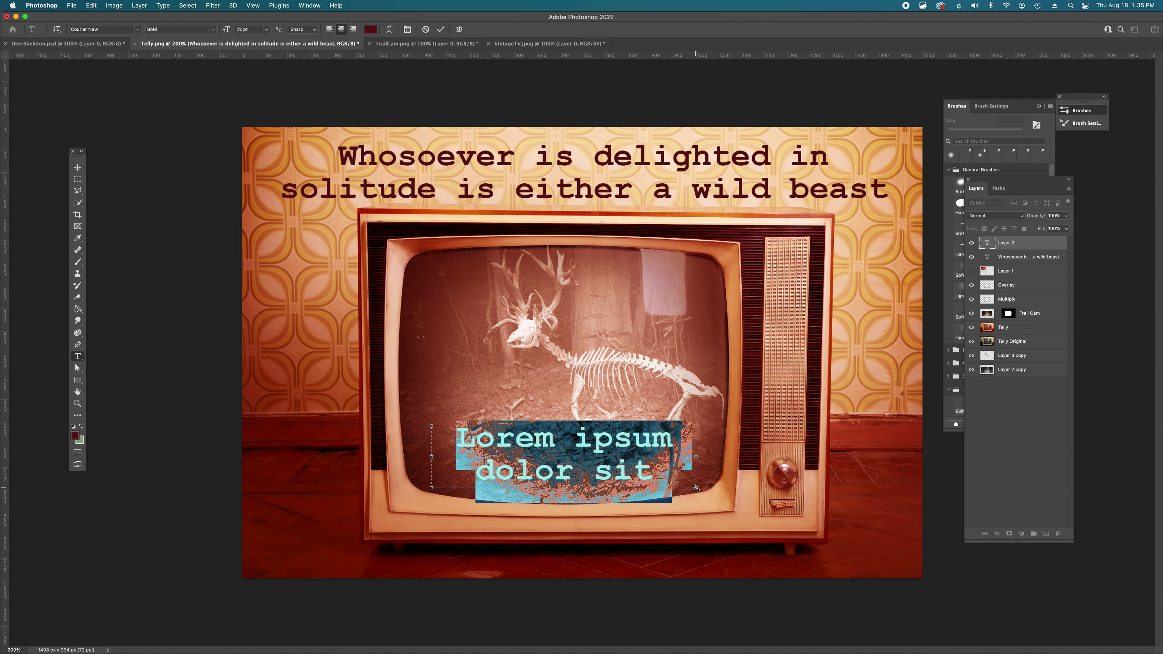
type("or")
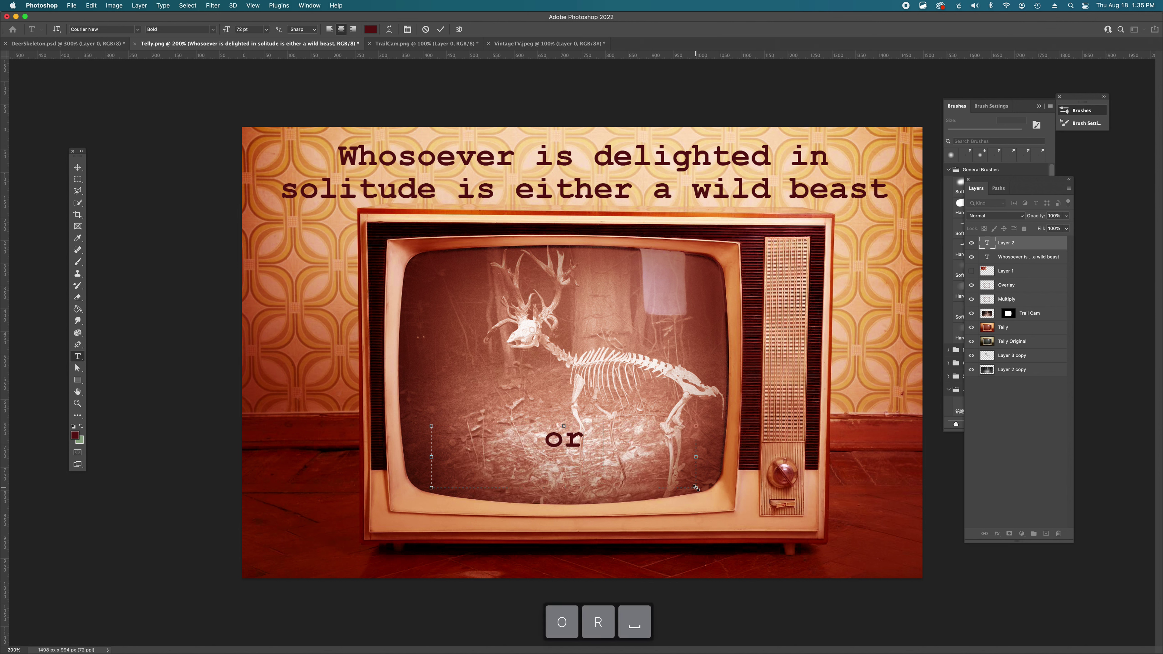
type(" a god.")
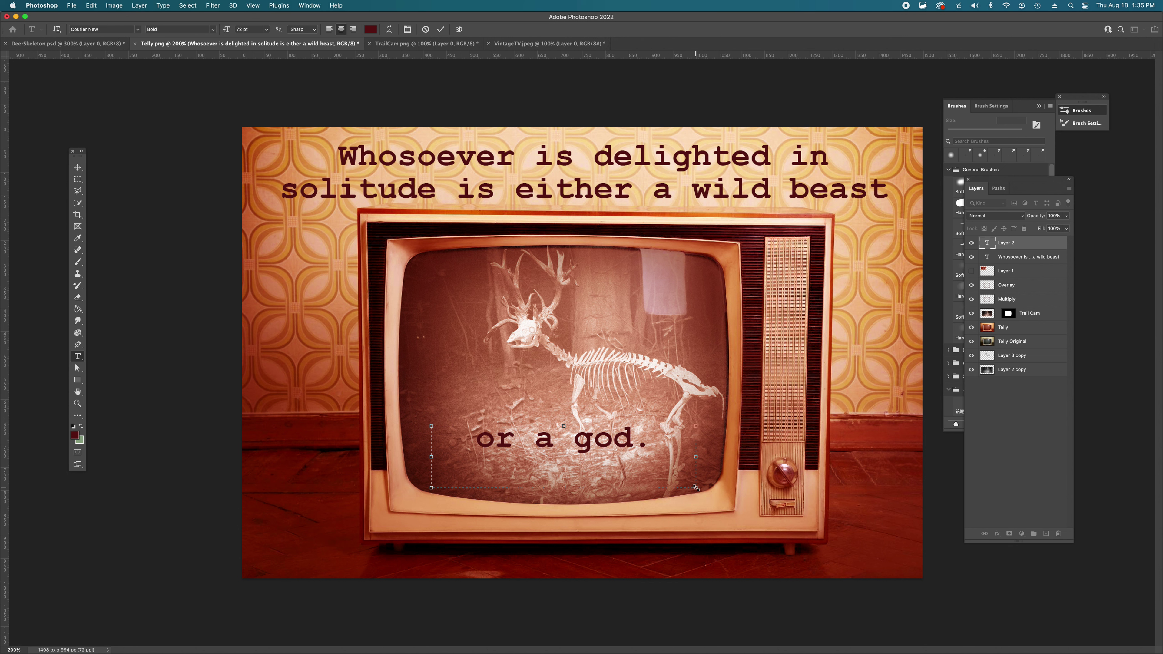
key("super+Return")
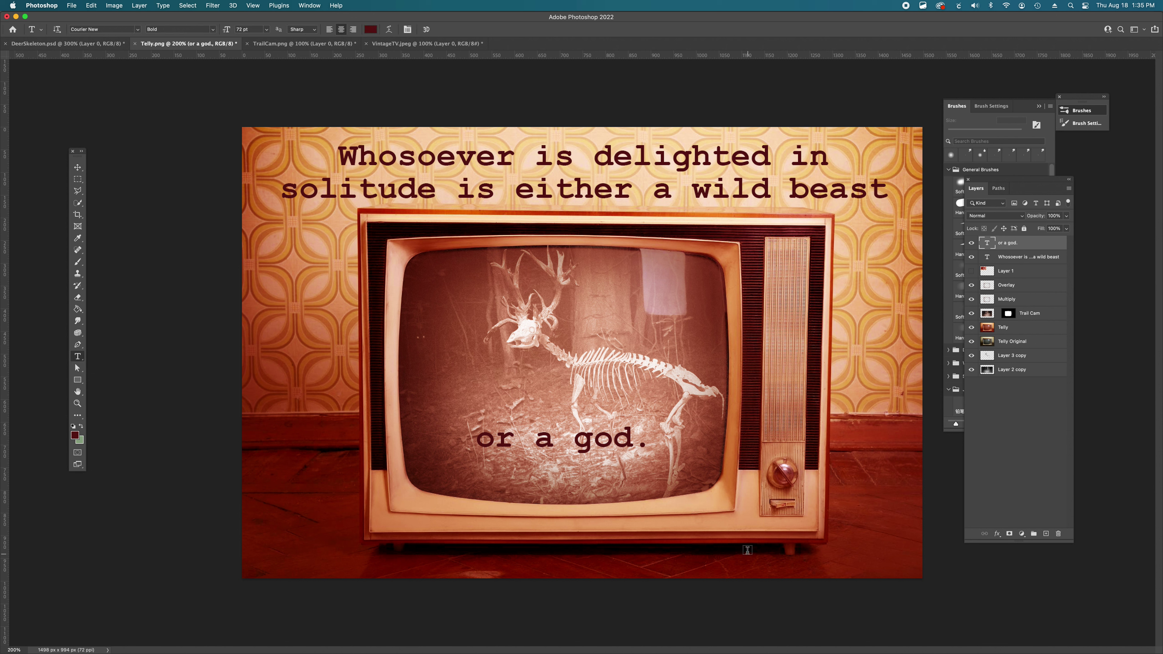
Step: Type the Aristotle credit at the bottom right, resize it to 50 pt, and move it into the corner
left_click_drag(747, 549, 918, 580)
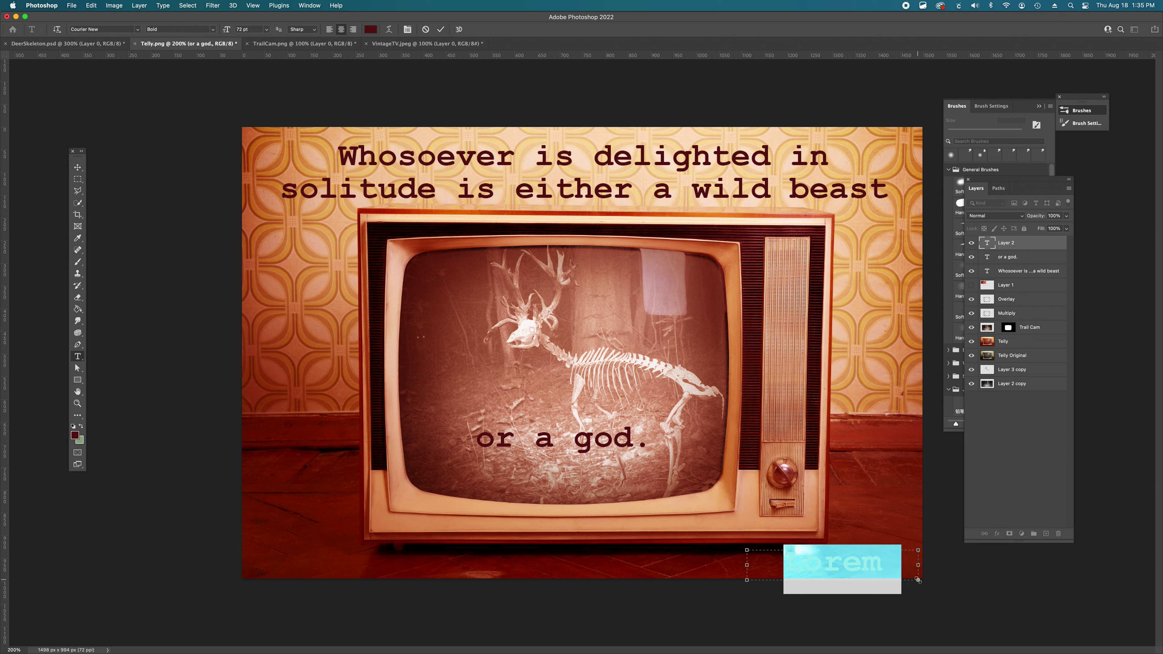
type("~Aristotle")
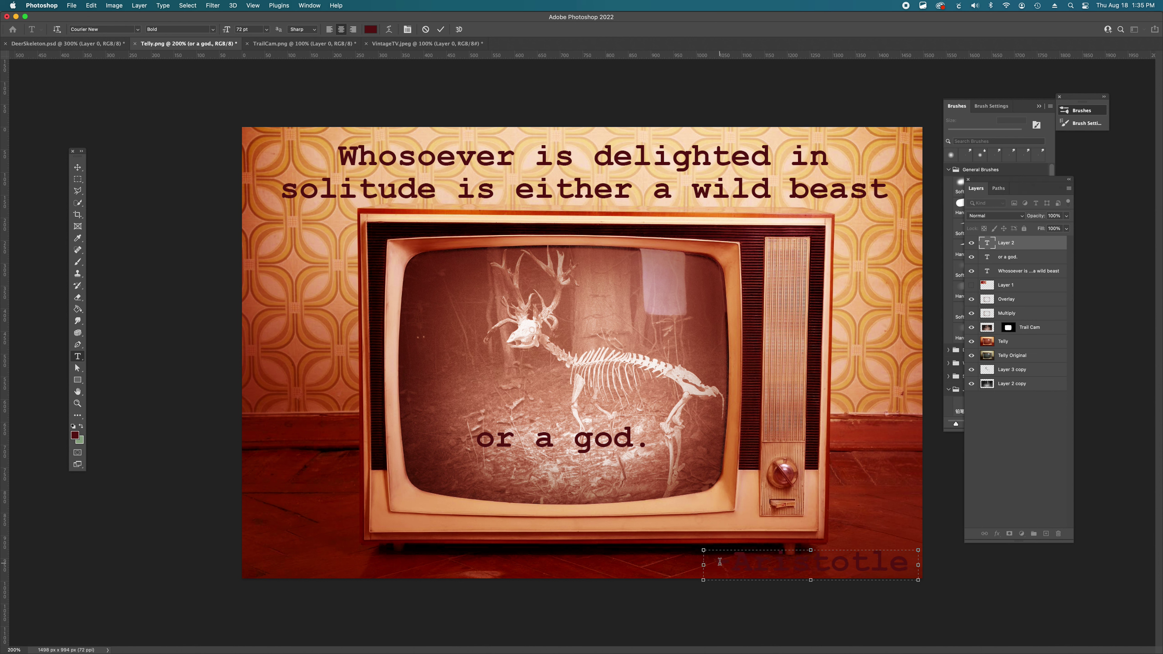
left_click_drag(721, 562, 918, 572)
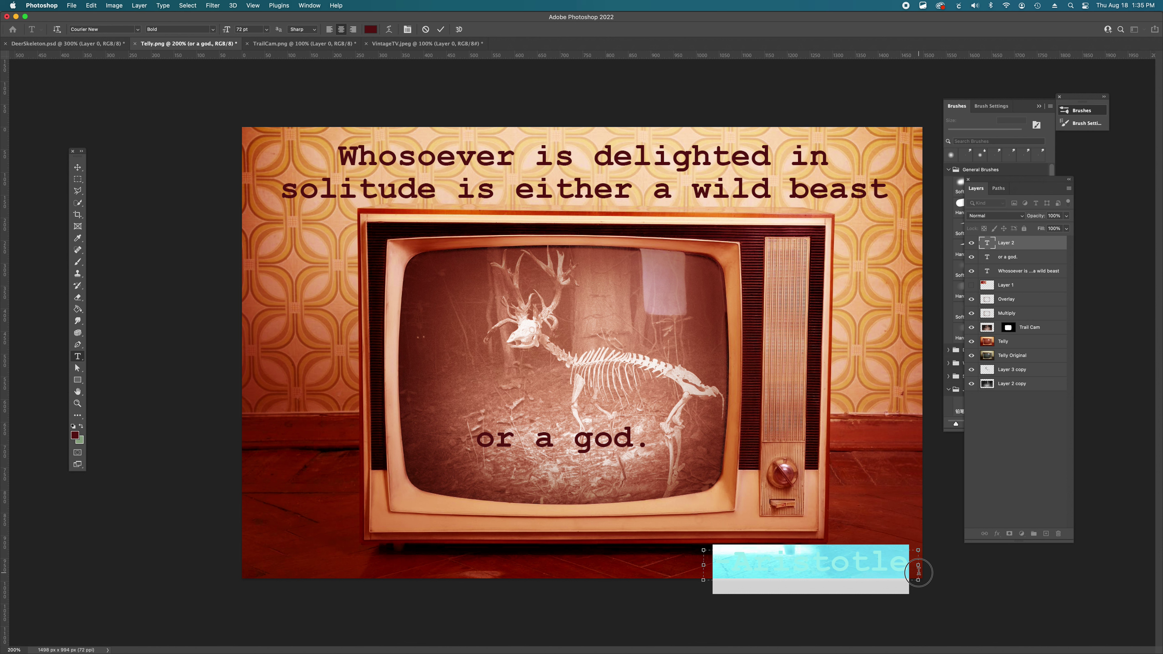
left_click(243, 30)
type("50")
key("Return")
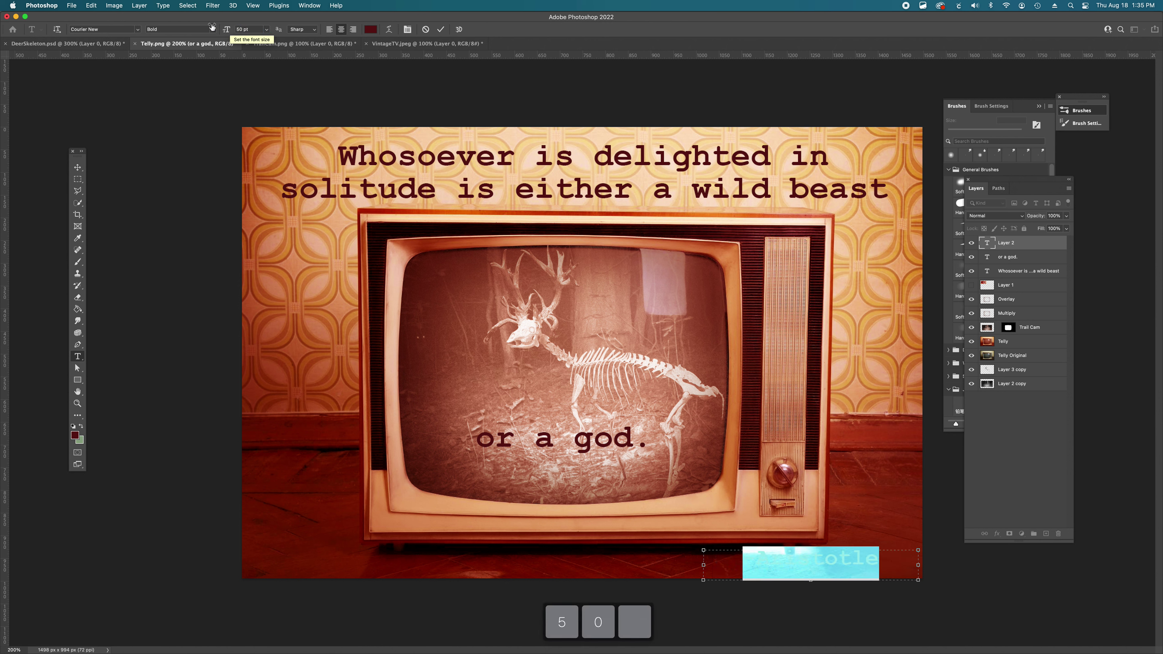
left_click(78, 167)
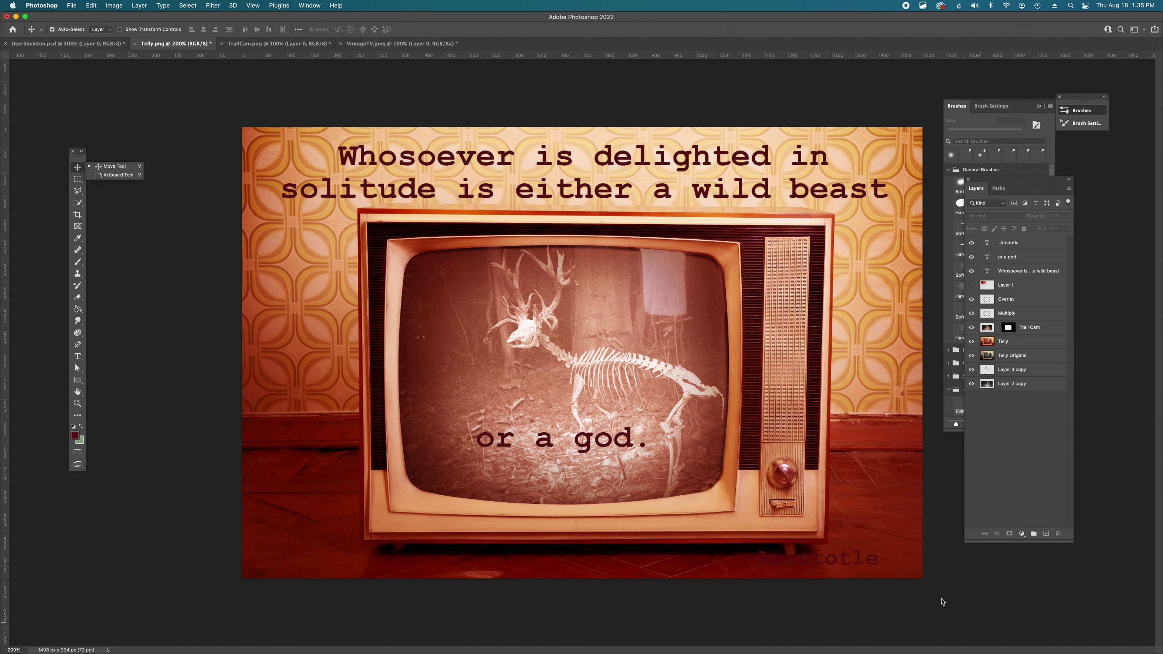
left_click_drag(868, 565, 900, 571)
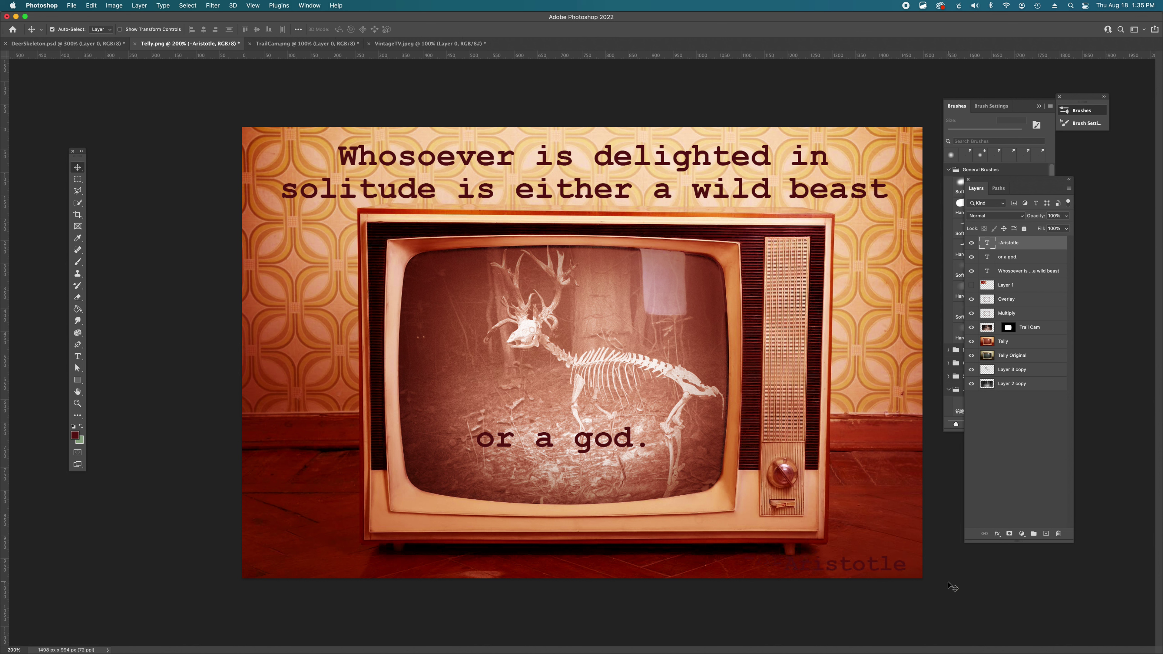
Step: Move 'or a god.' lower on the TV screen and nudge the two-line top quote
left_click(567, 202)
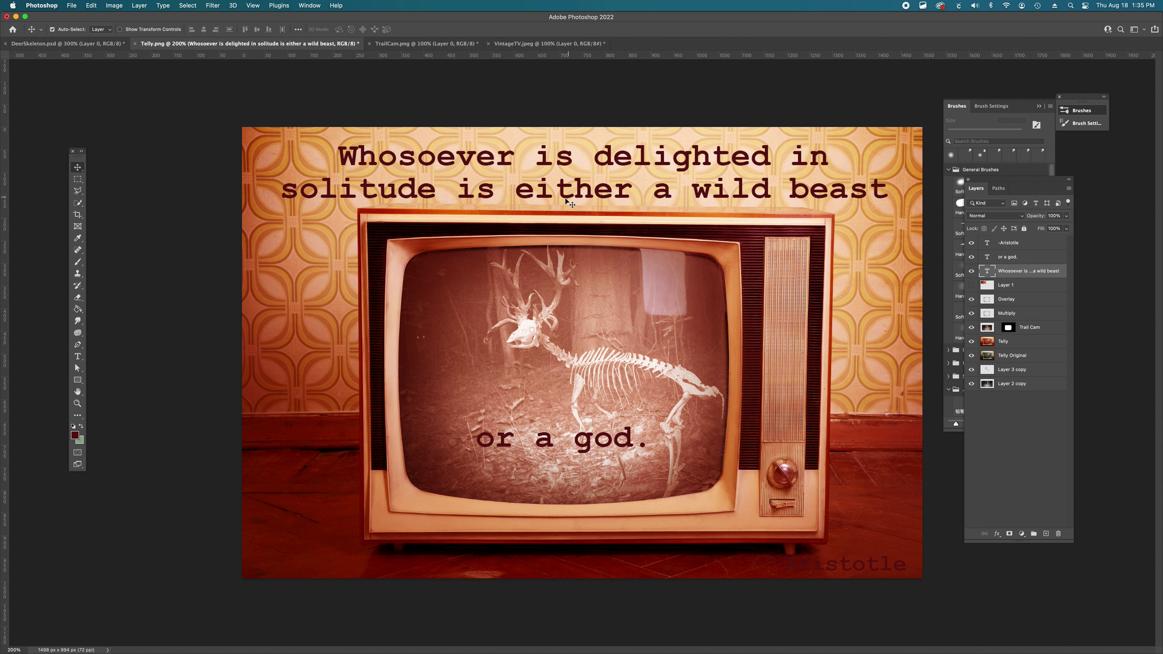
left_click(549, 445)
left_click_drag(551, 446, 594, 479)
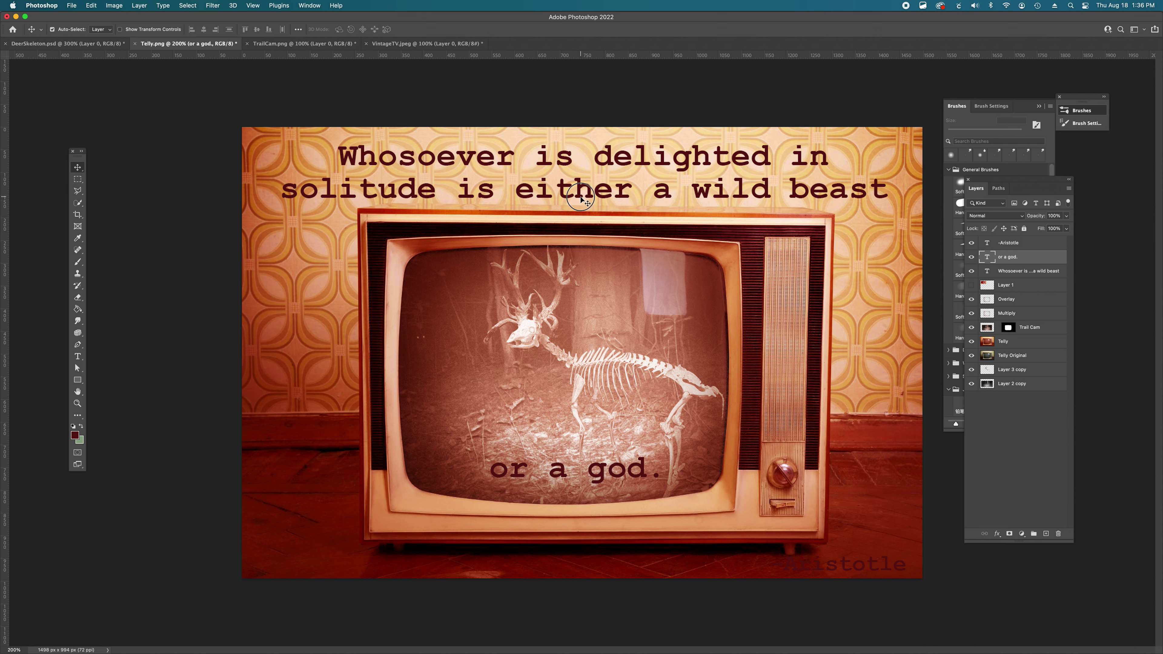
left_click_drag(580, 199, 575, 200)
left_click_drag(643, 477, 643, 479)
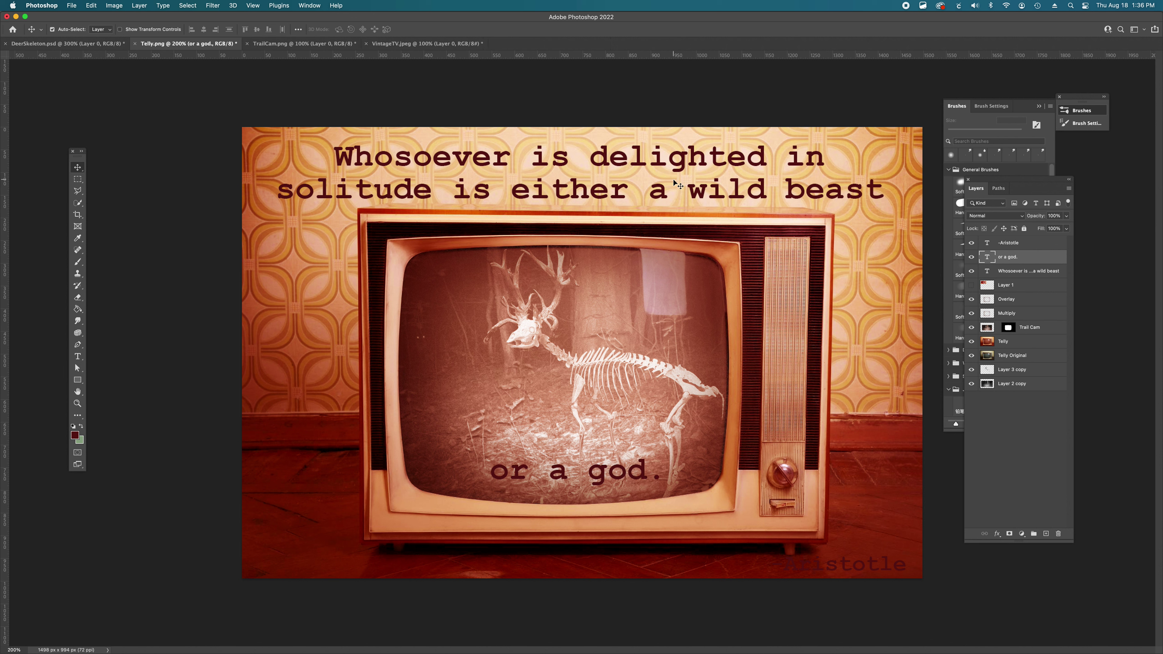
Step: Undo the accidental TV image move and shift the -Aristotle credit slightly left
left_click(609, 168)
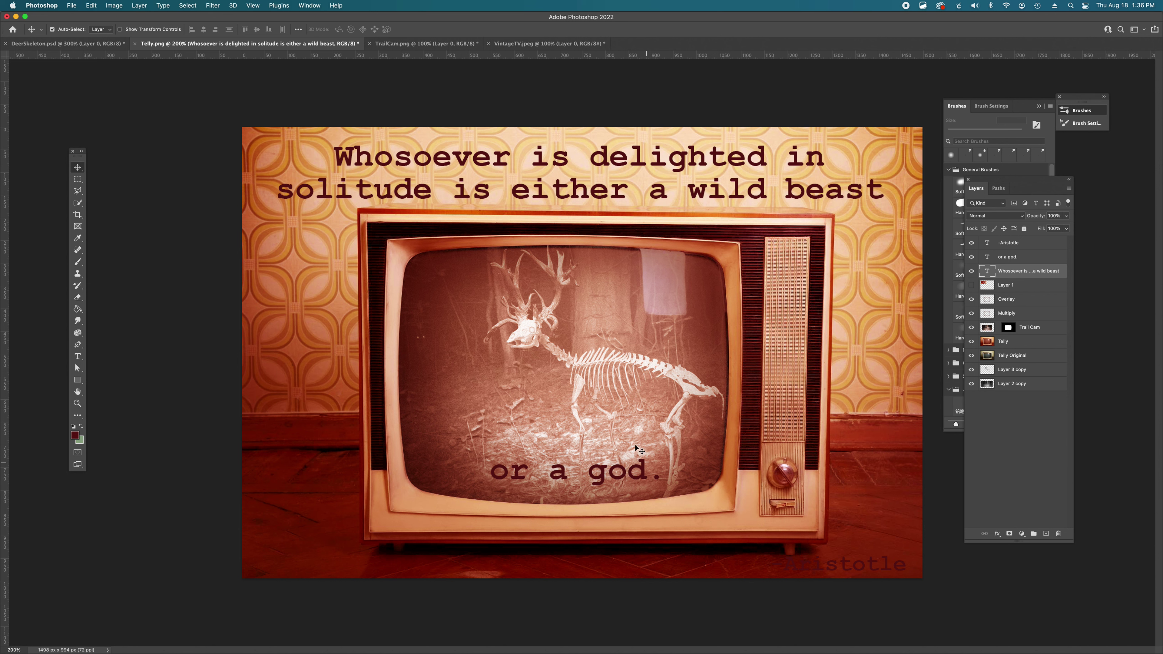
left_click_drag(872, 573, 874, 576)
key("super+z")
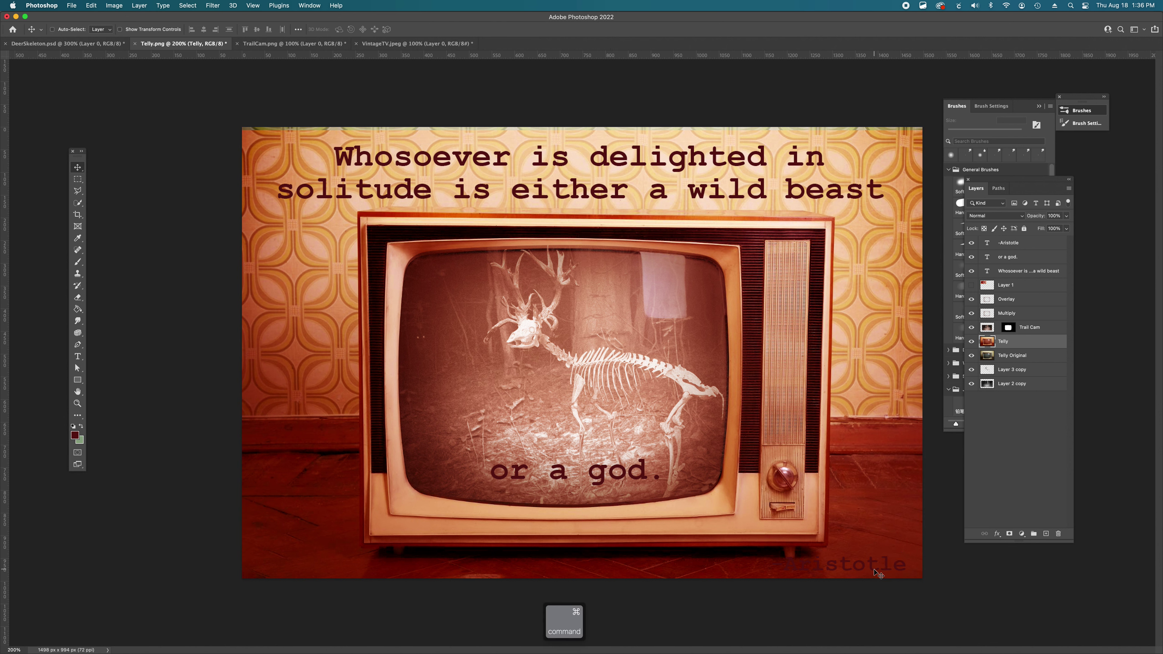
double_click(873, 566)
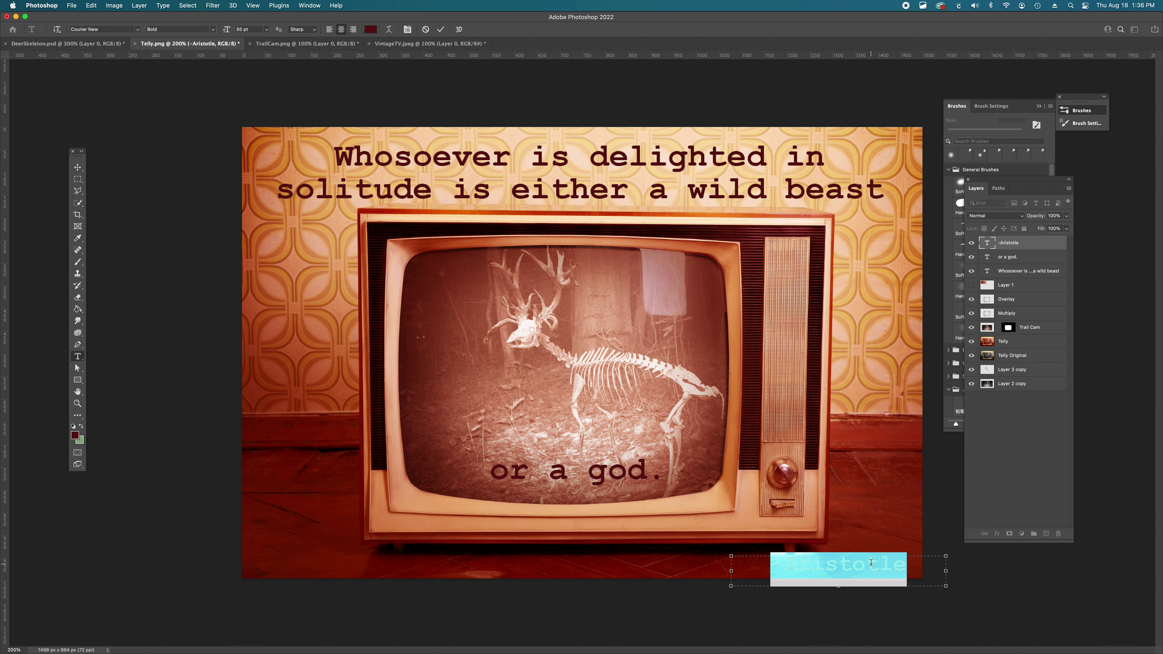
left_click(78, 168)
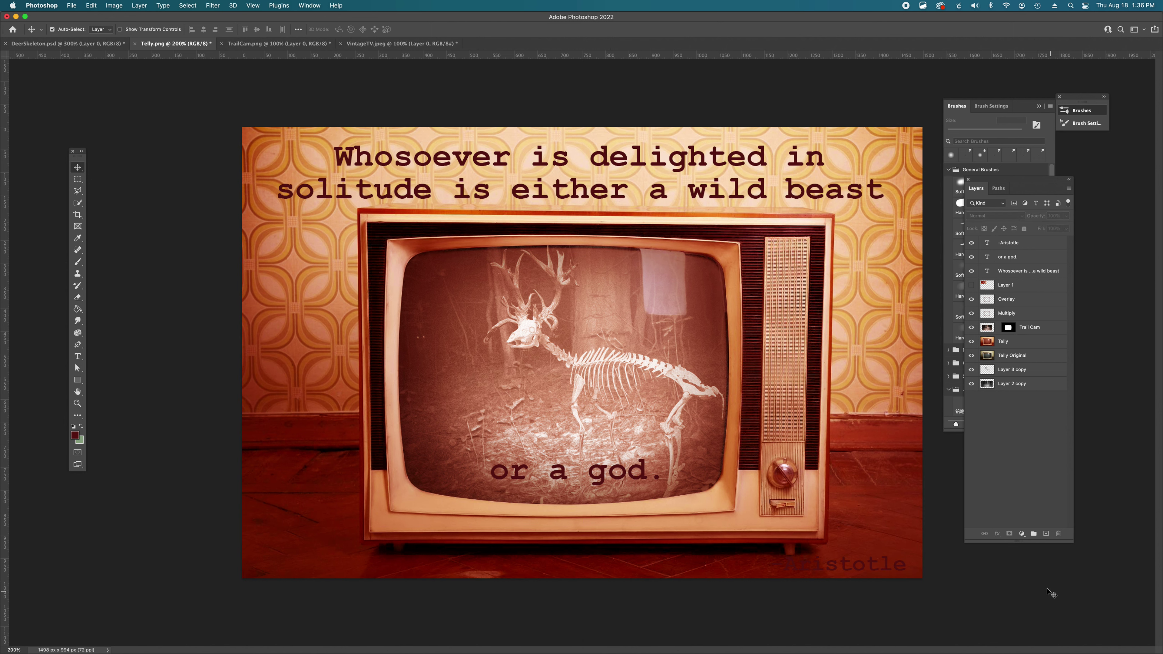
mouse_move(905, 568)
left_mouse_down()
mouse_move(879, 568)
mouse_move(893, 572)
left_mouse_up()
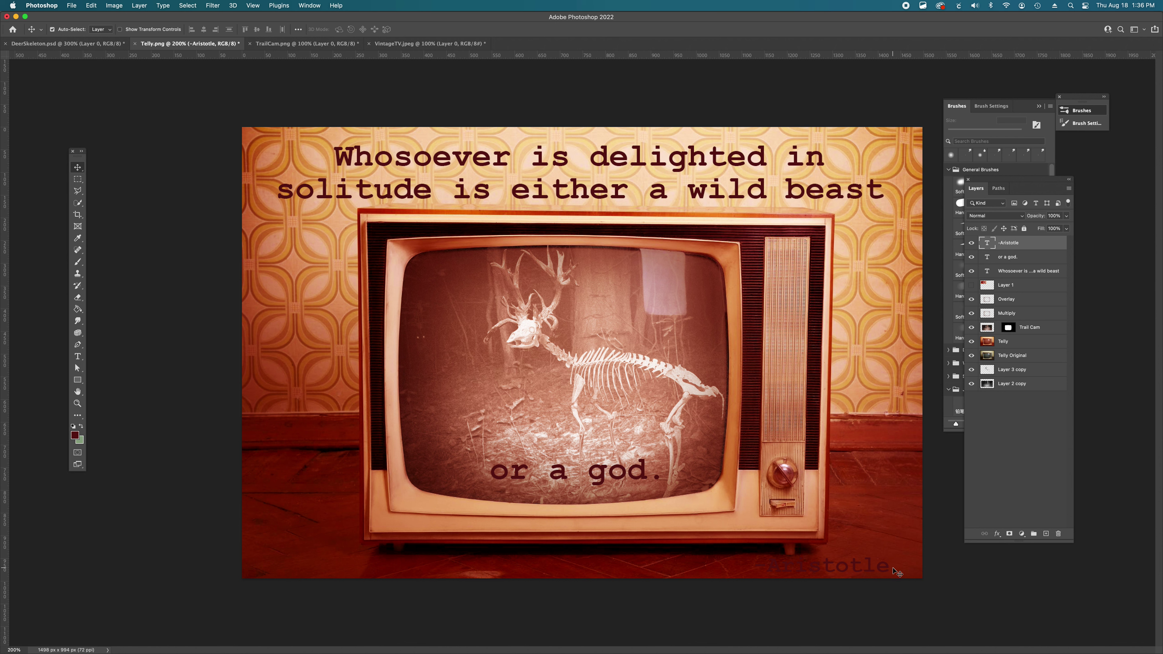
left_click(880, 568)
Step: Select the whole -Aristotle credit line for editing with the Type tool
key("t")
right_click(756, 566)
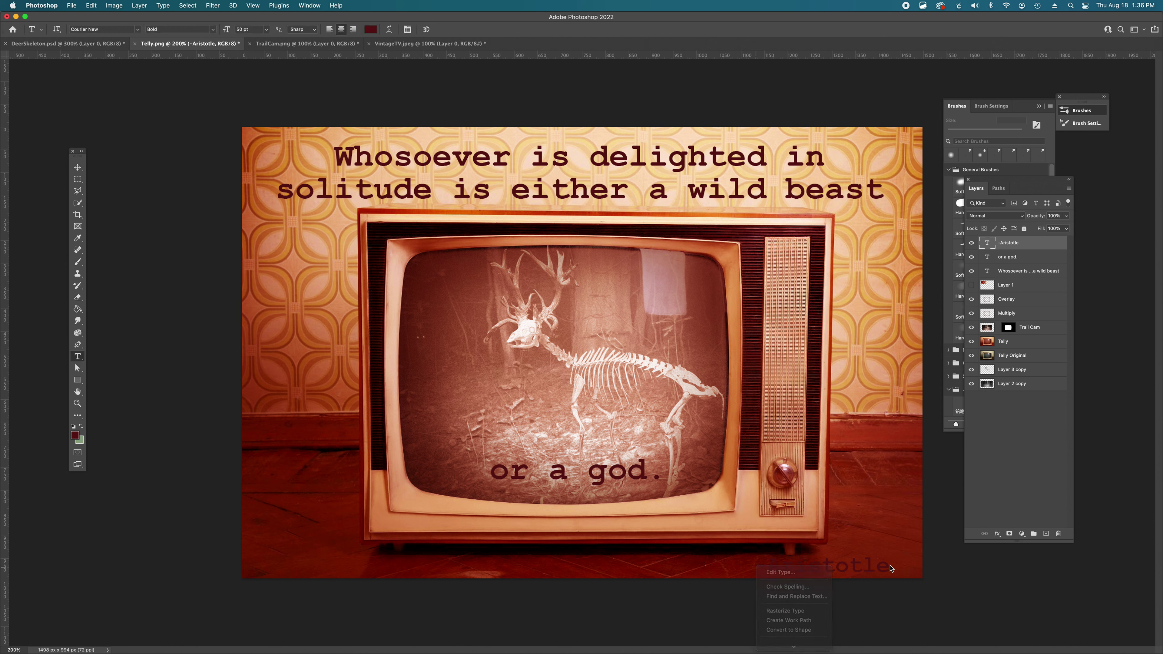
left_click(787, 612)
right_click(883, 569)
key("Escape")
key("z")
left_click(883, 567)
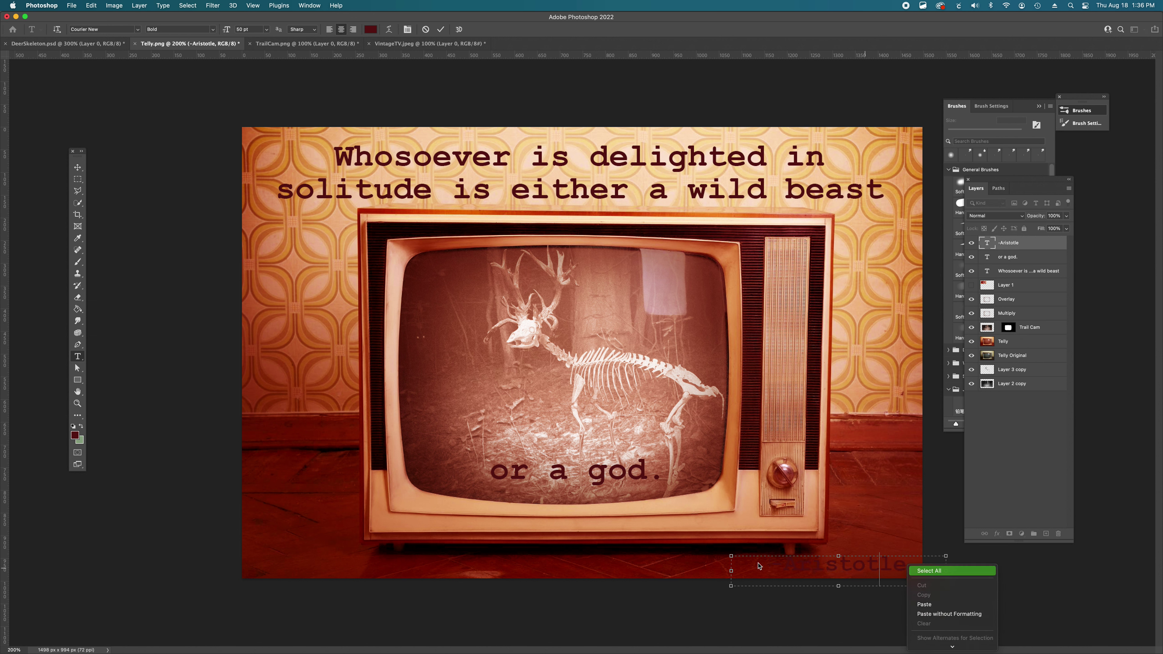
left_click_drag(908, 567, 734, 564)
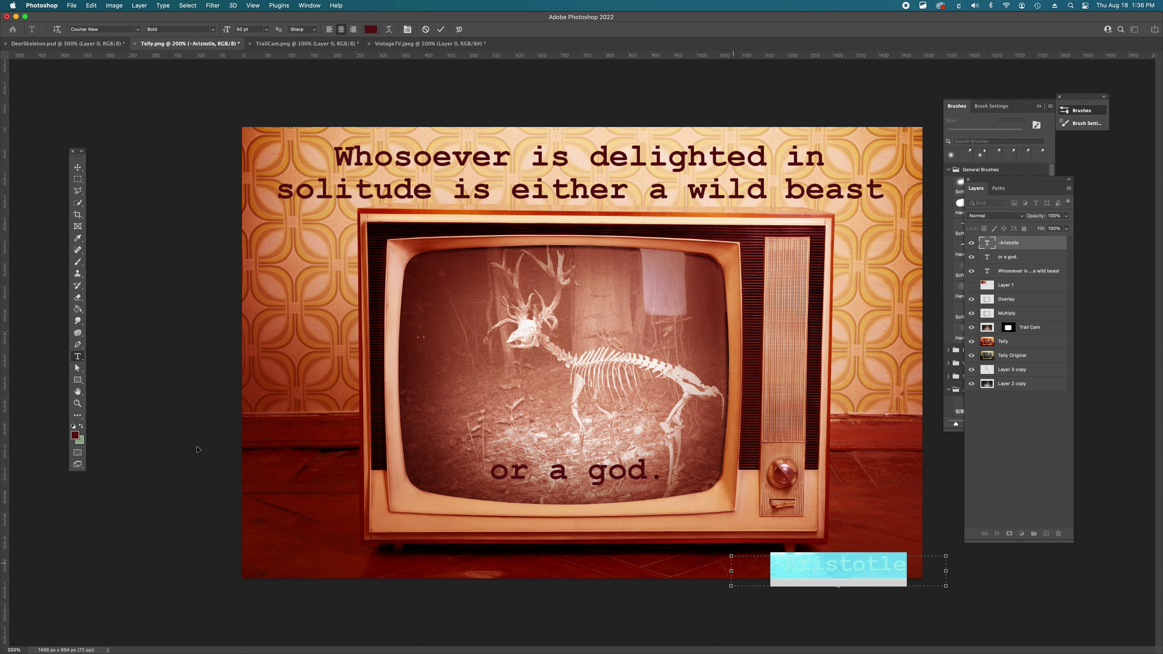
Step: Recolour the credit orange #c26526 sampled from the image and shift it about 36 px left
left_click(76, 435)
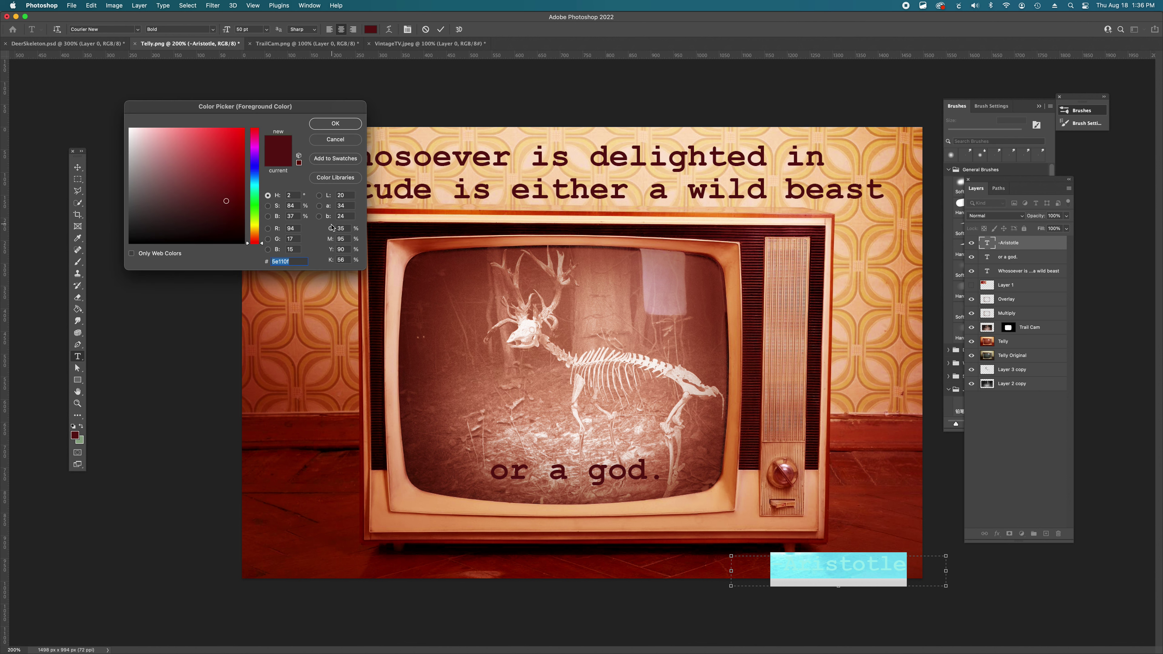
left_click(866, 403)
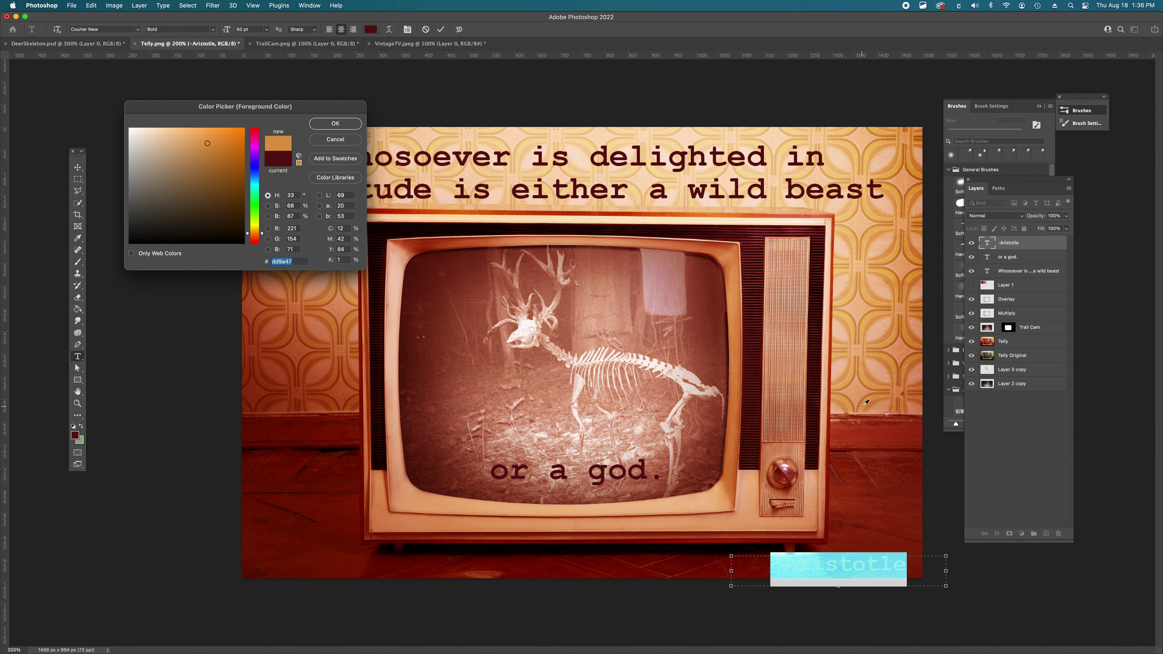
left_click(921, 401)
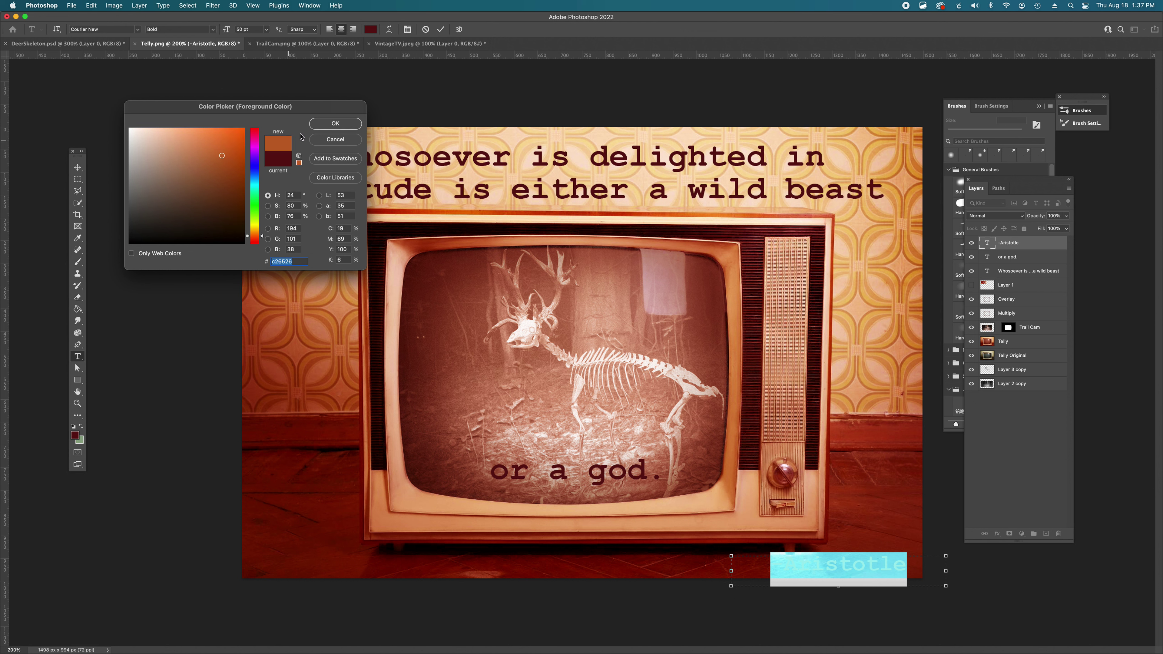
left_click(326, 124)
left_click(77, 167)
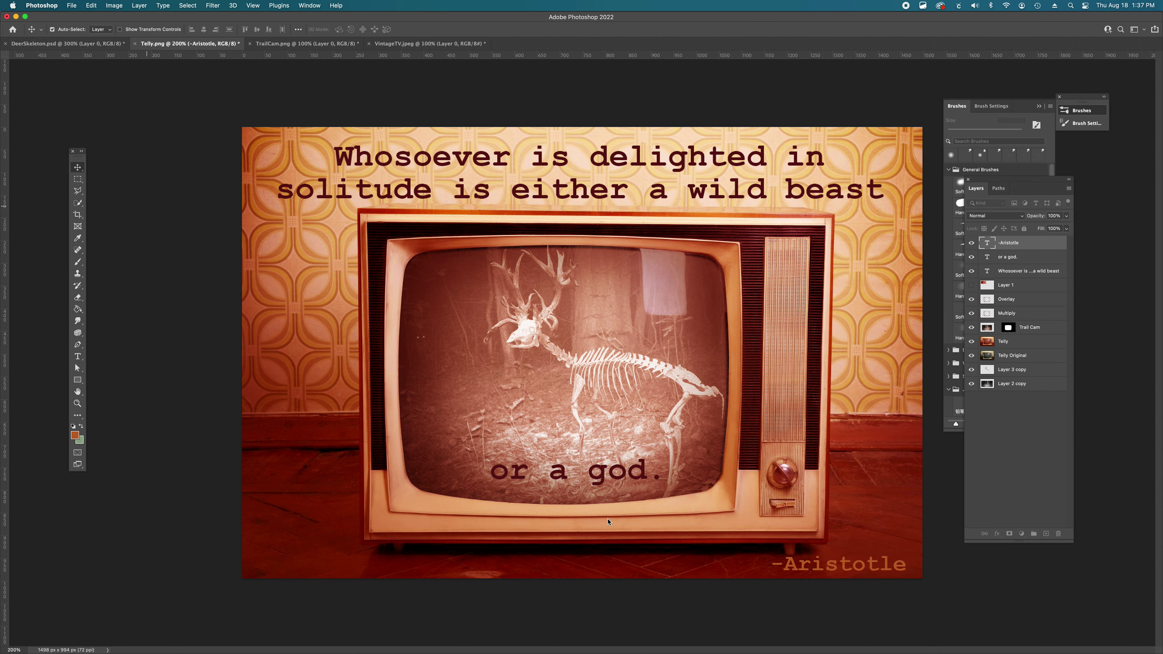
left_click_drag(887, 570, 874, 570)
left_click(874, 580)
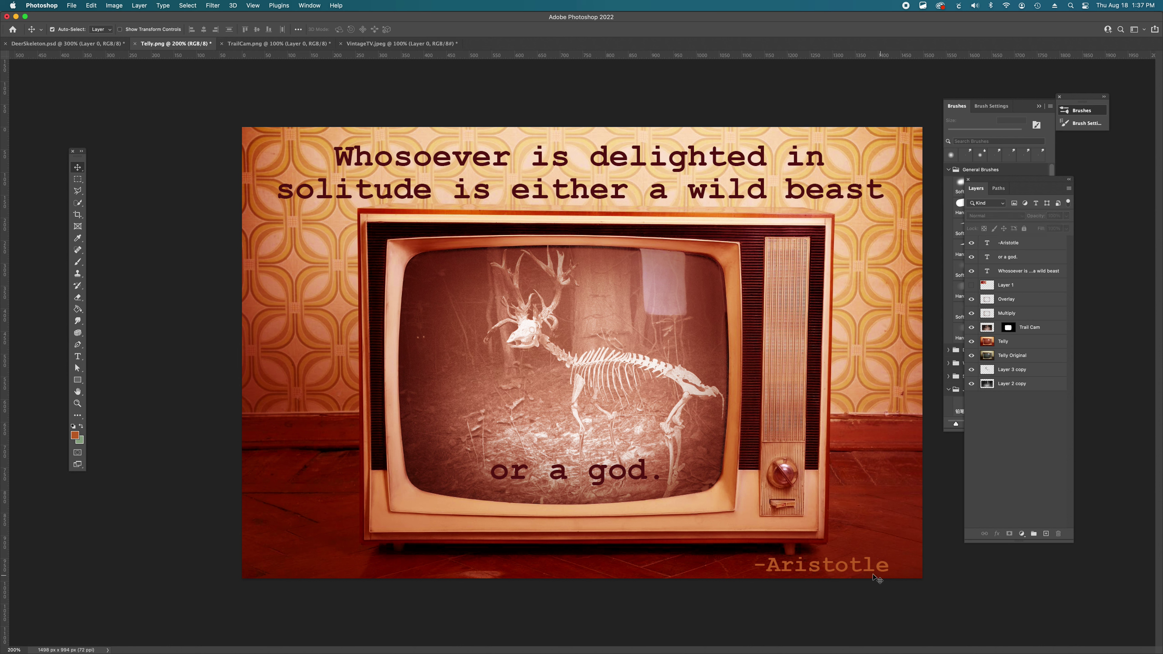
Step: Pick the upper quote and 'or a god.' layers on canvas, then clear the layer selection
left_click(854, 572)
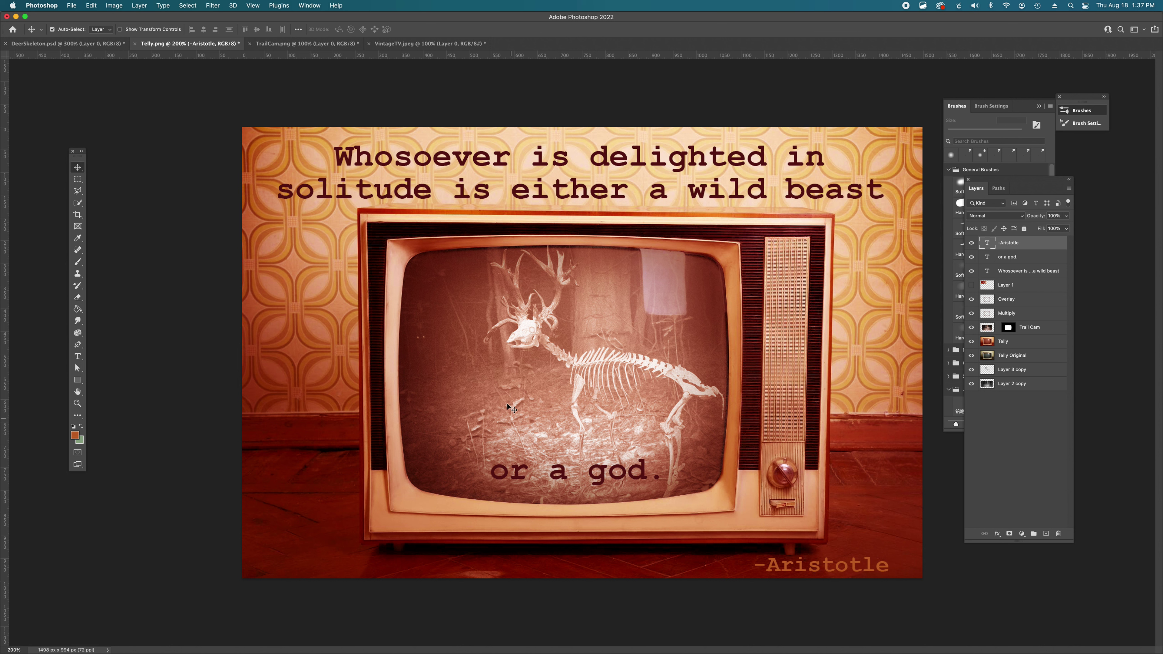
left_click(464, 197)
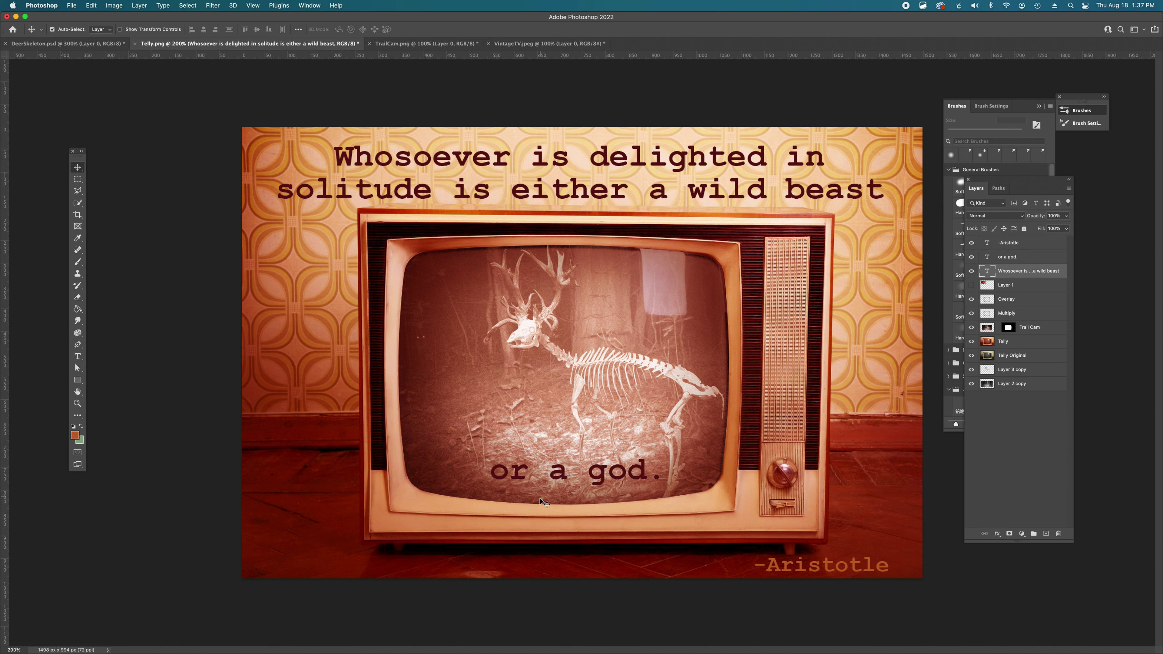
left_click(519, 479, "shift")
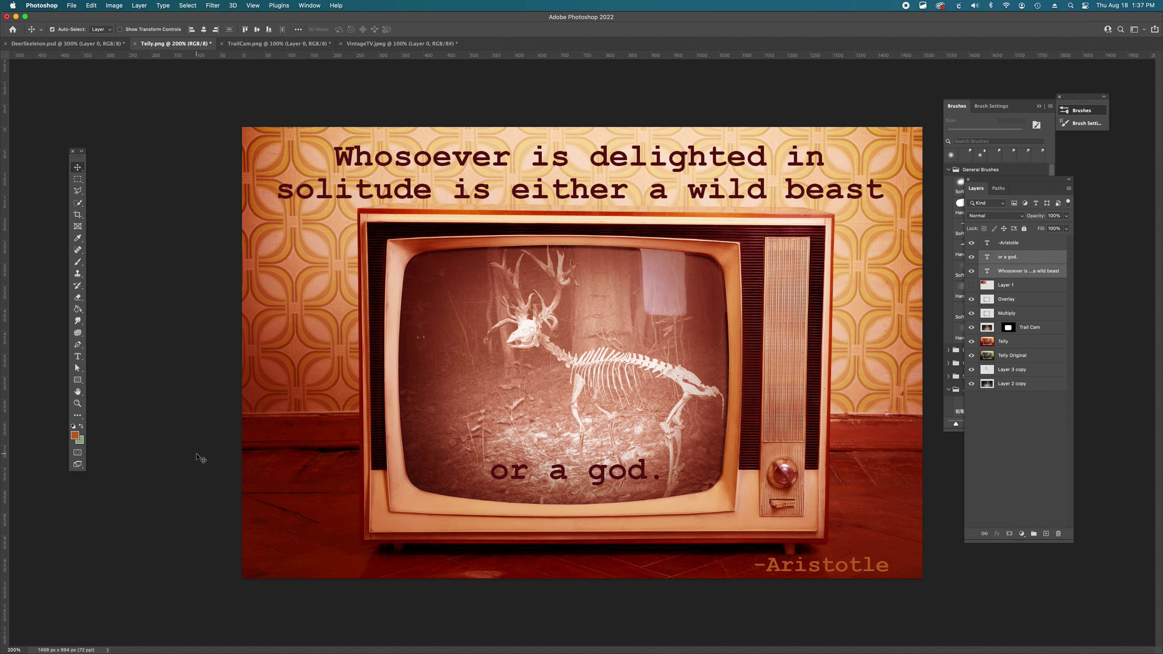
left_click(1032, 453)
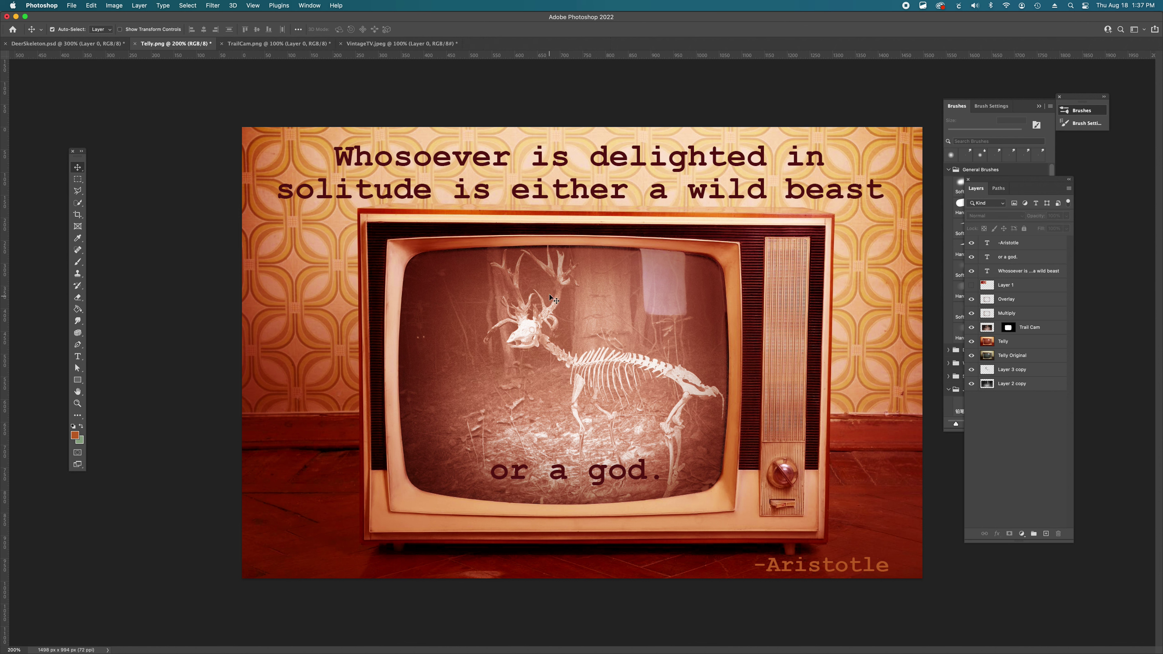
Step: Recolour both lines of the top quote dark red #801702, then select the 'or a god.' text
key("t")
left_click_drag(334, 159, 884, 194)
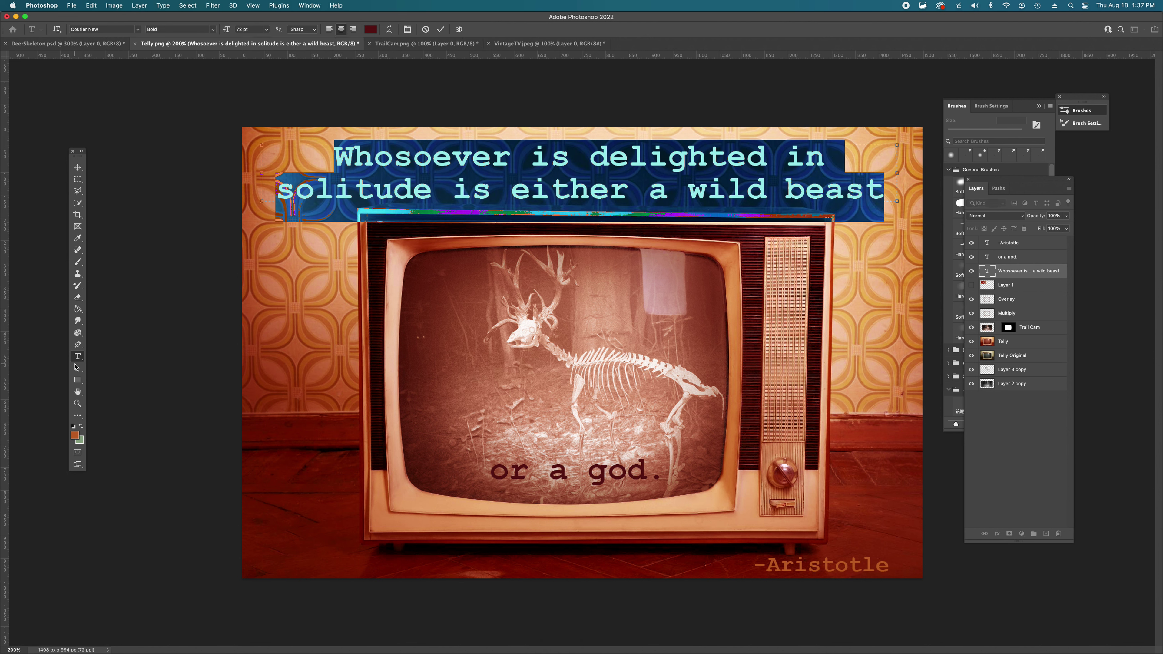
left_click(76, 433)
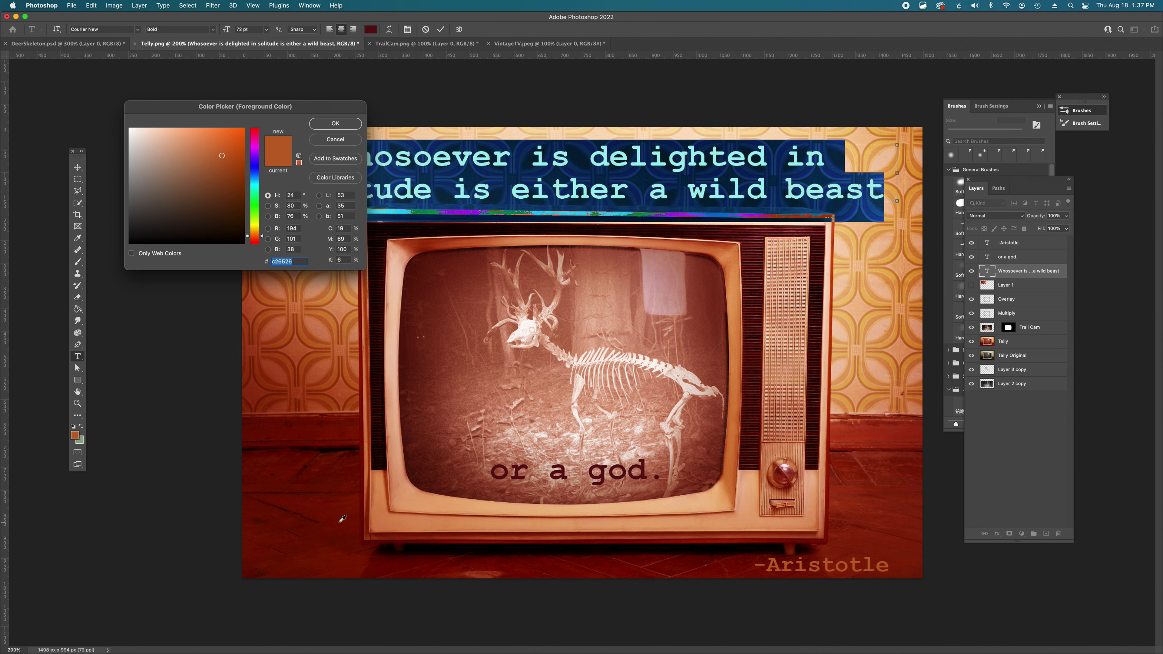
left_click(357, 425)
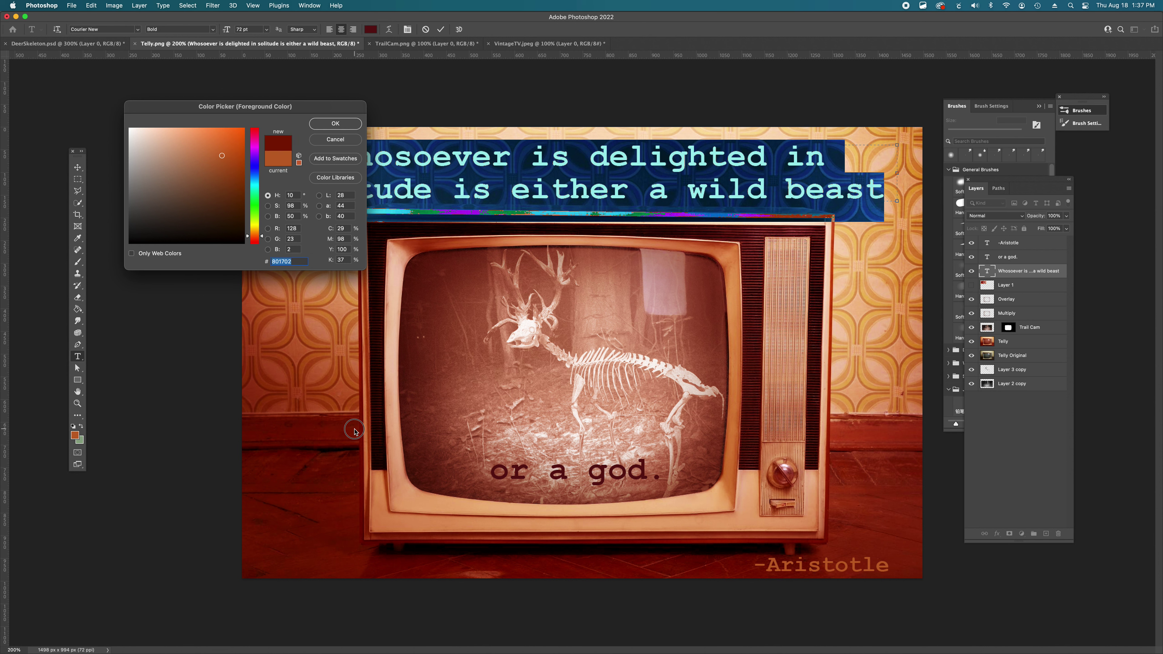
left_click(328, 124)
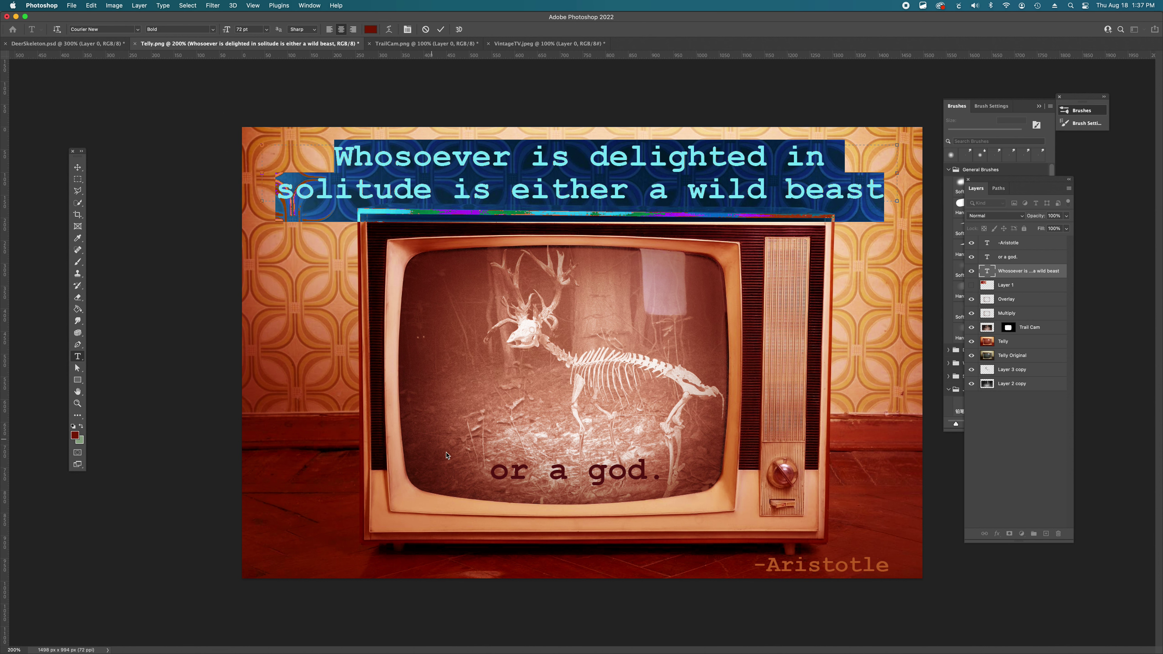
key("super+Return")
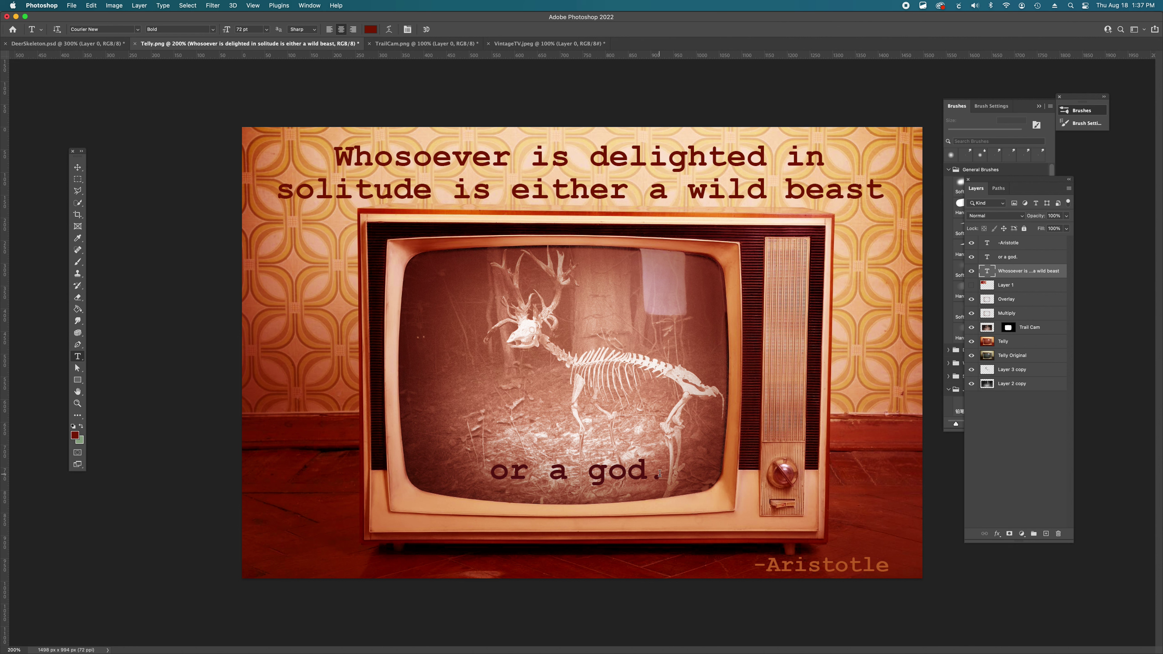
left_click_drag(659, 474, 478, 472)
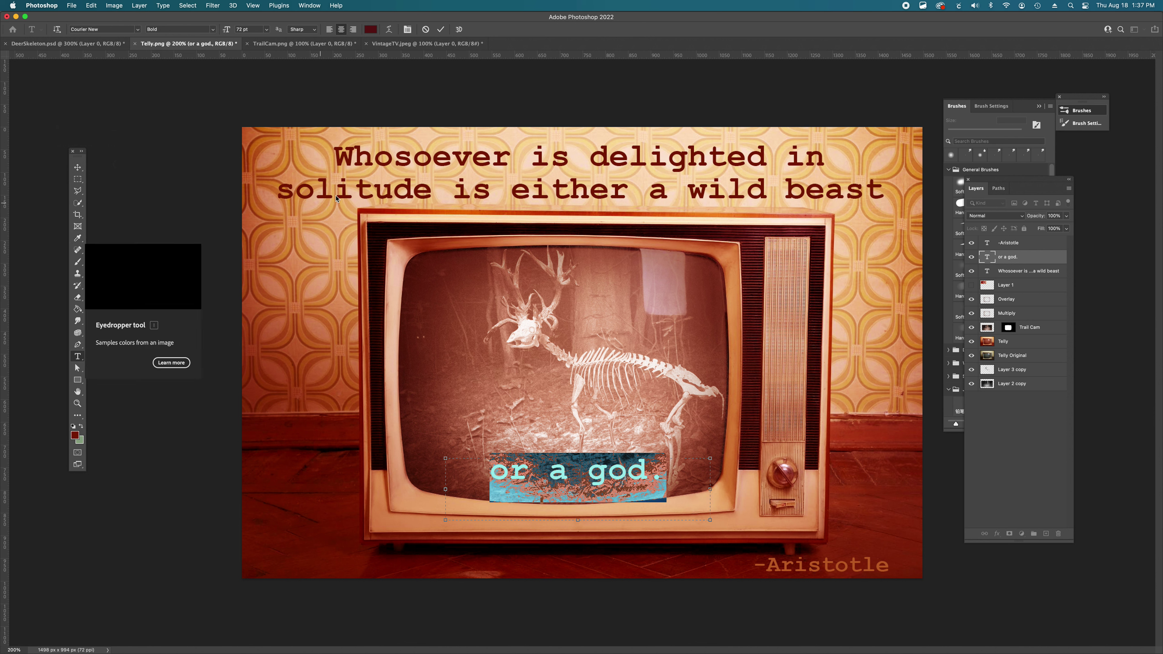
Step: Give the 'or a god.' text the dark red #801702 and commit the edit
left_click(77, 238)
left_click(328, 177)
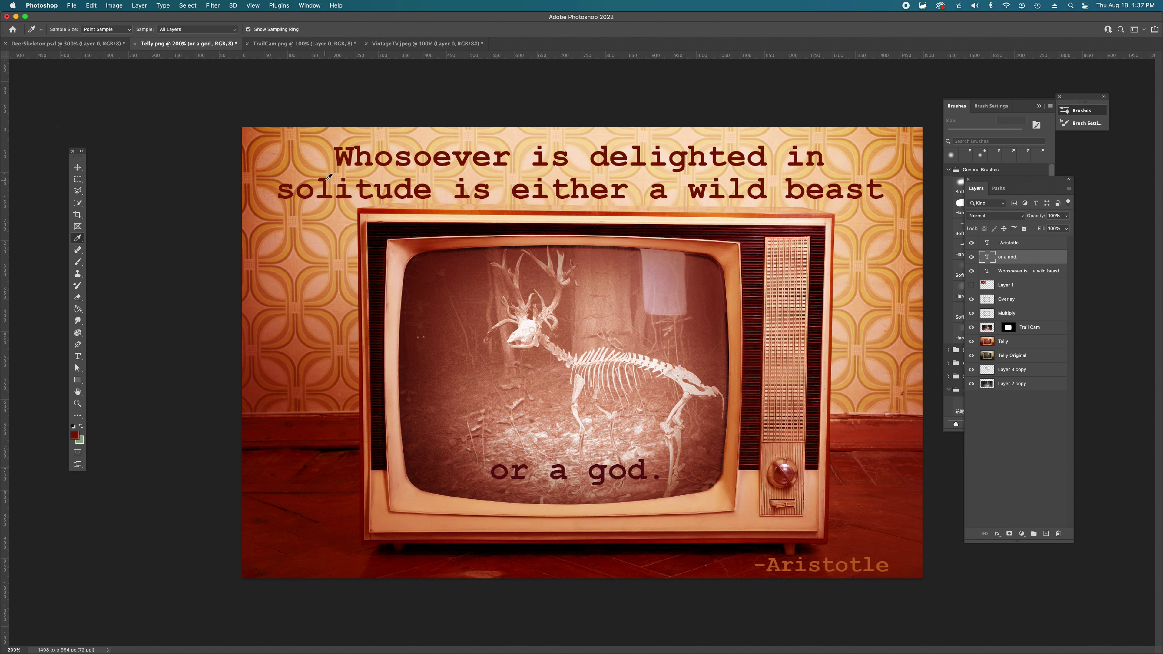
left_click(77, 167)
key("t")
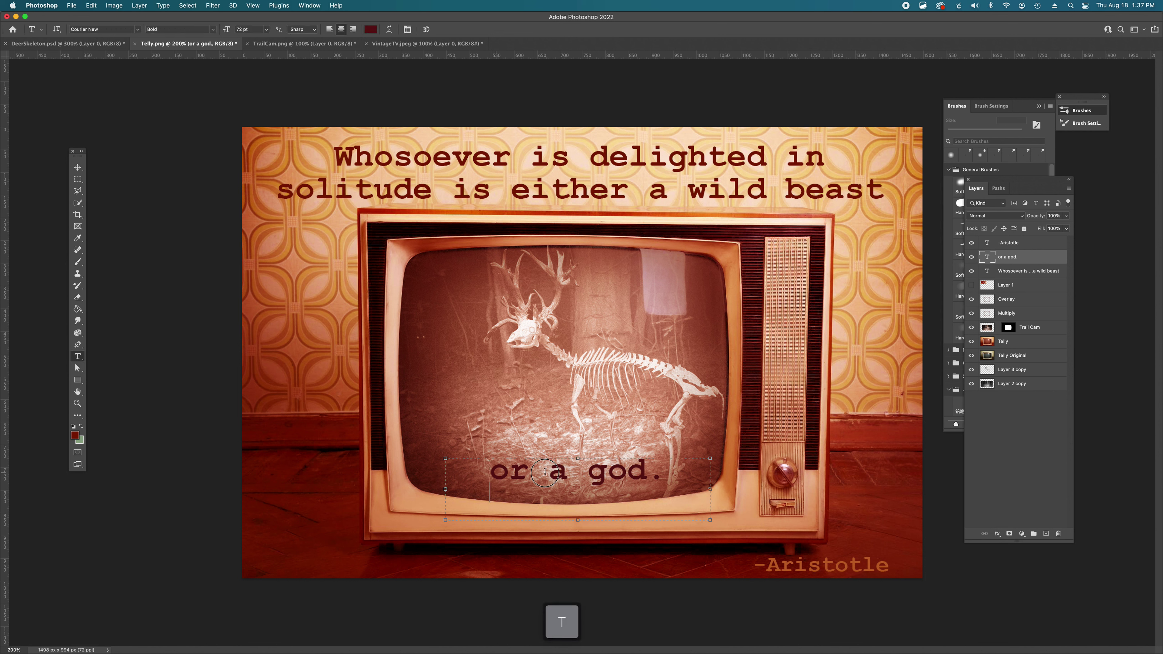
left_click_drag(490, 473, 682, 476)
left_click(78, 434)
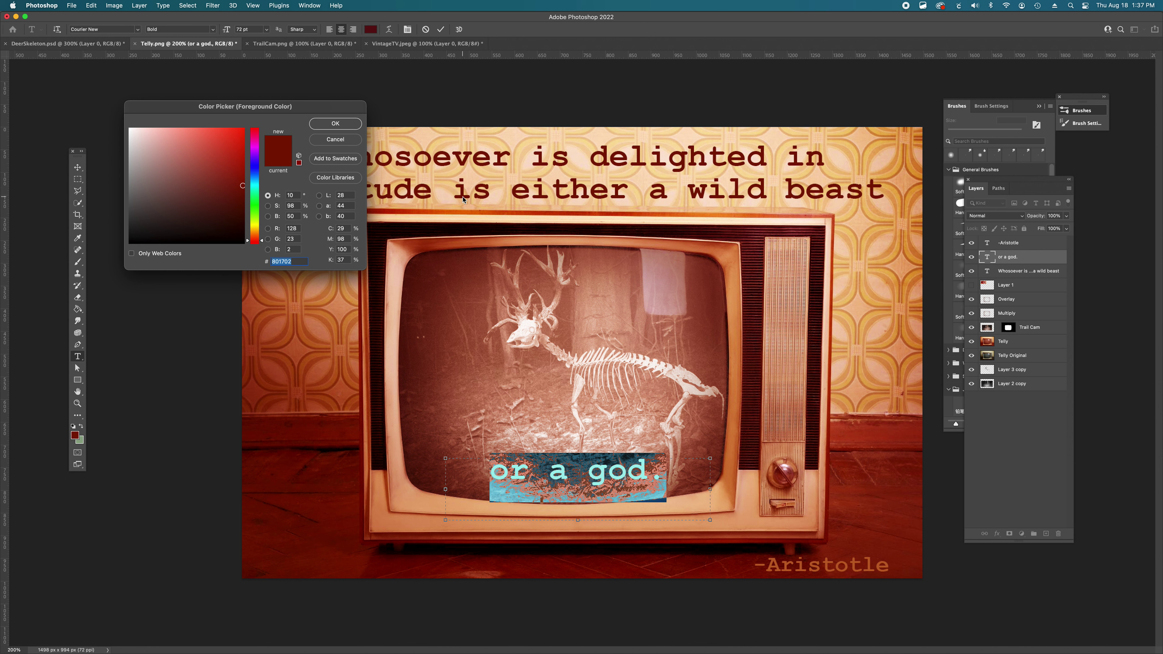
left_click(360, 122)
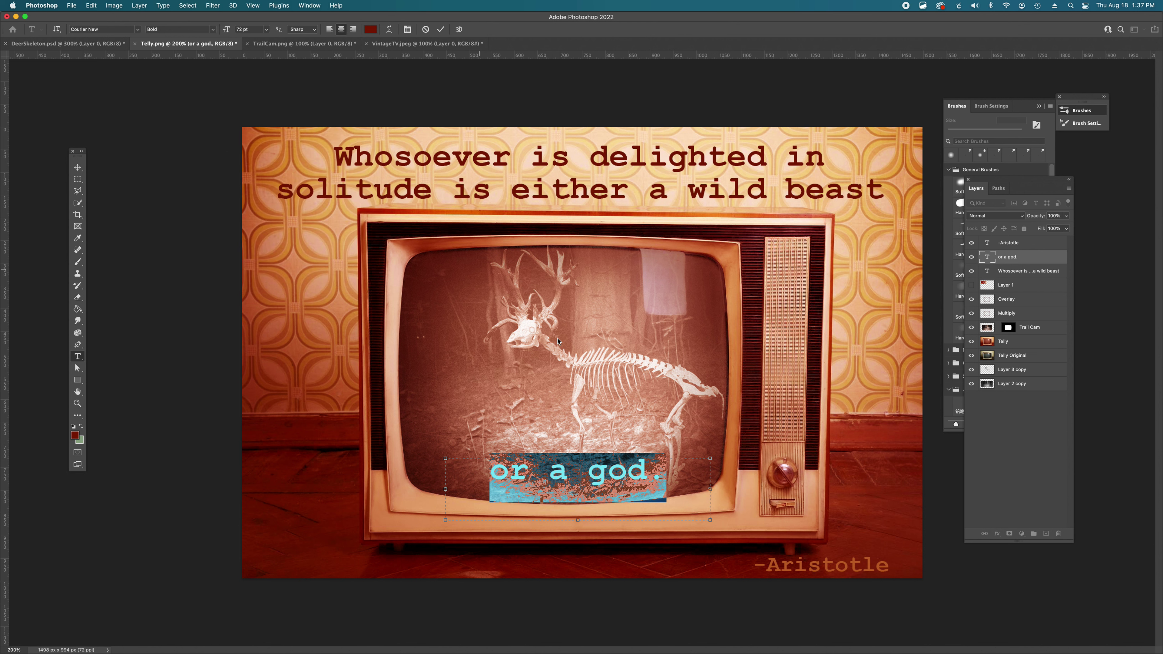
key("d")
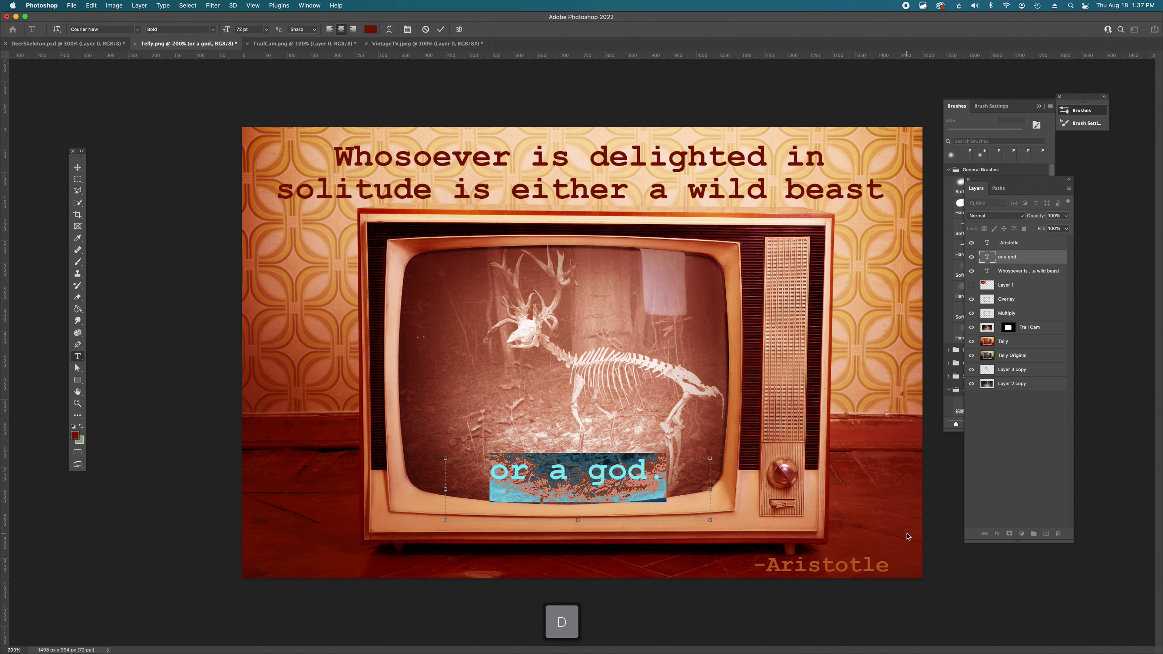
left_click(990, 435)
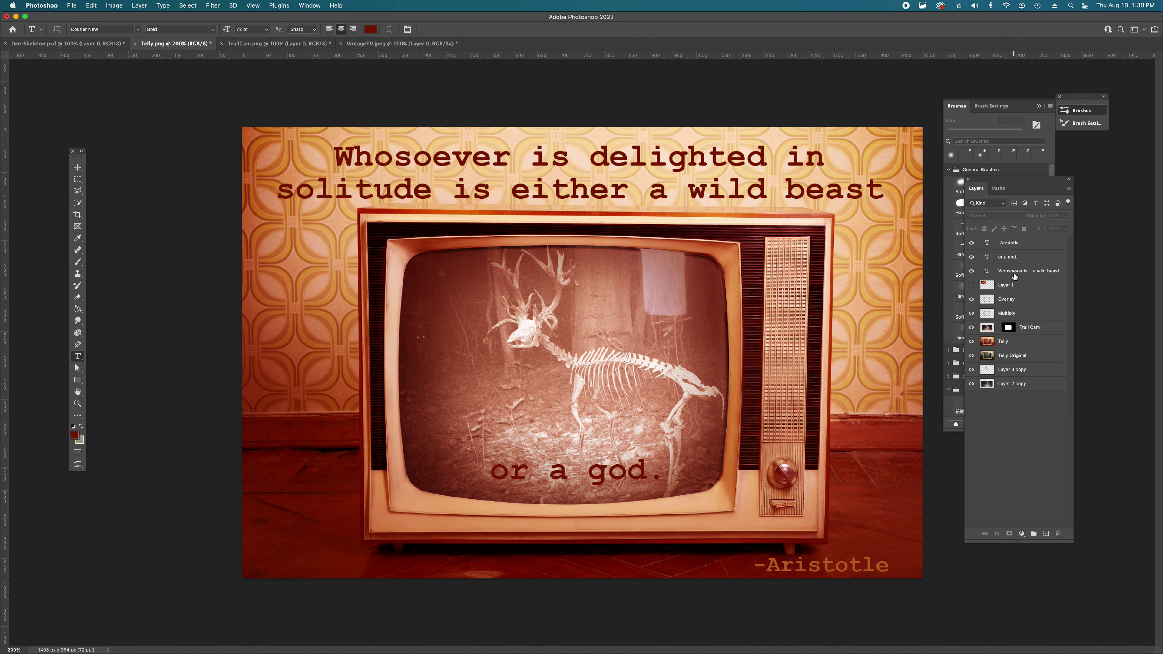
Step: Set the 'or a god.' layer to Multiply at 84% opacity
left_click(1030, 256)
left_click(1010, 216)
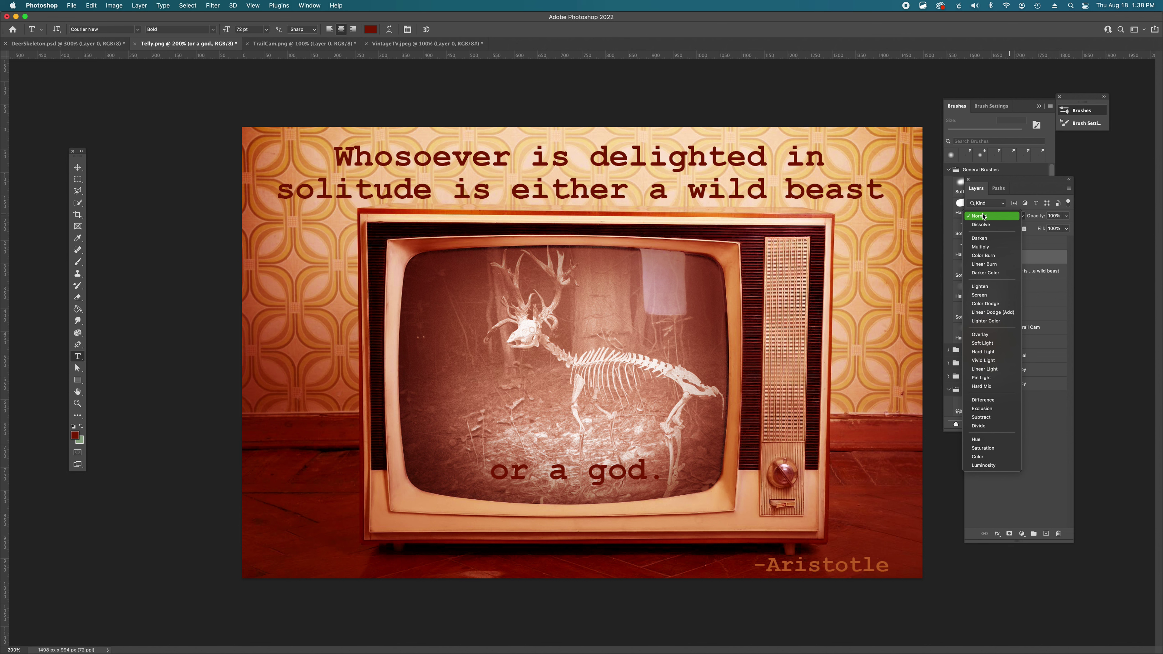
left_click(981, 247)
left_click(1066, 215)
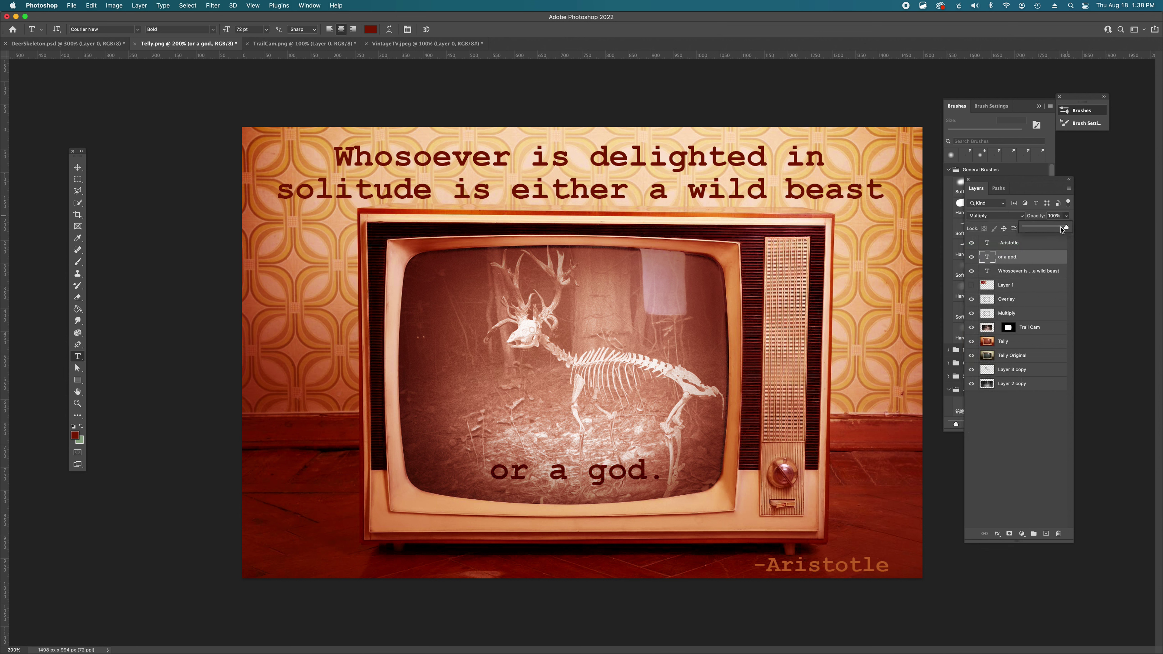
left_click_drag(1066, 228, 1060, 231)
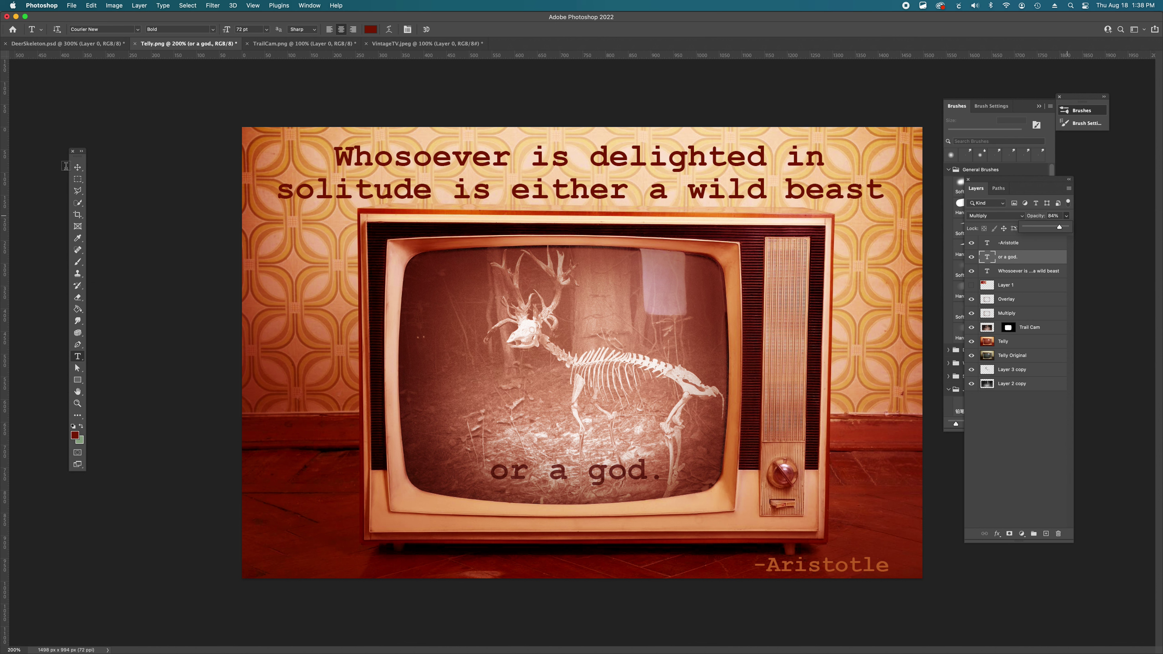
Step: Set the top quote layer to Multiply at 86% opacity
left_click(80, 171)
left_click(446, 160)
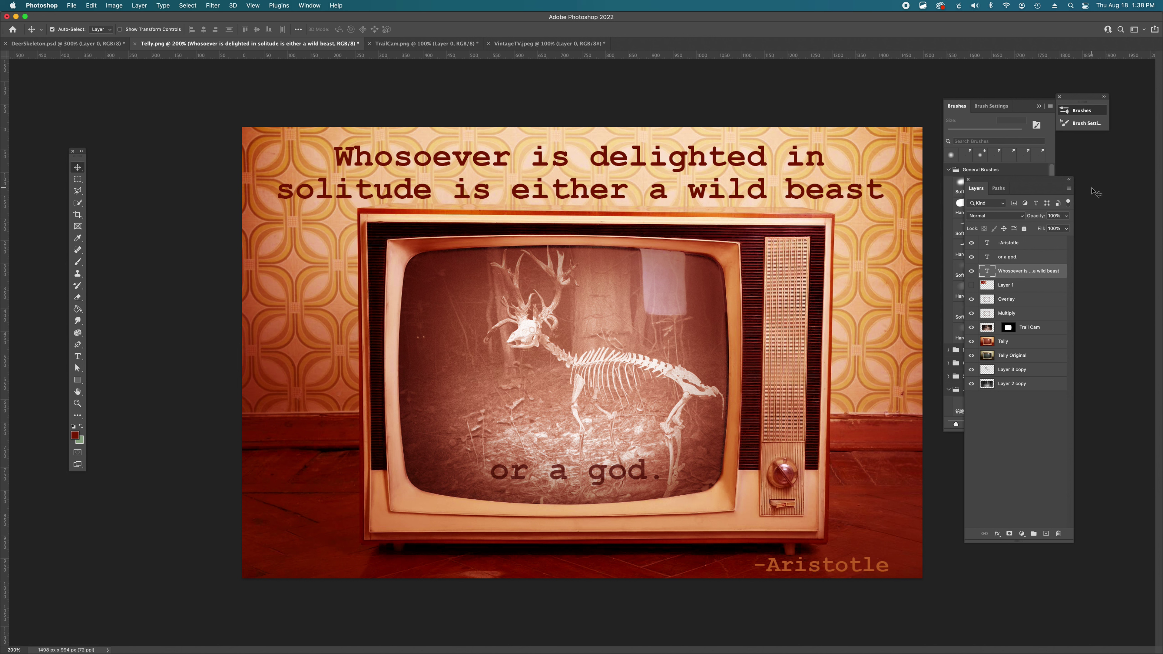
left_click(987, 216)
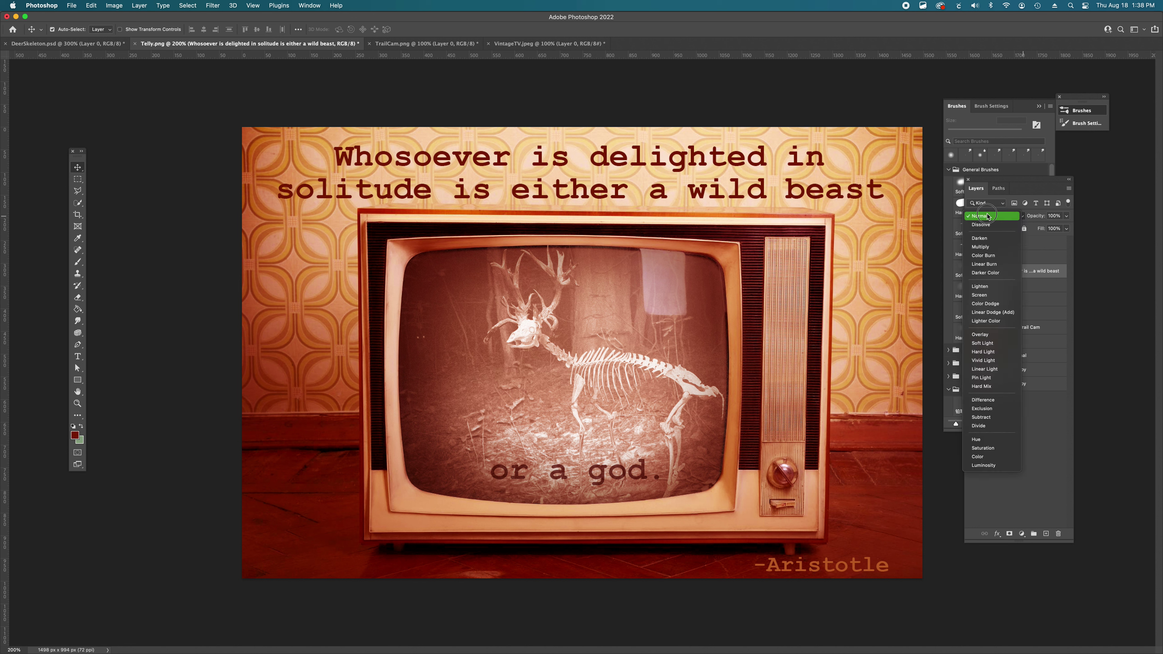
left_click(987, 216)
left_click(1066, 228)
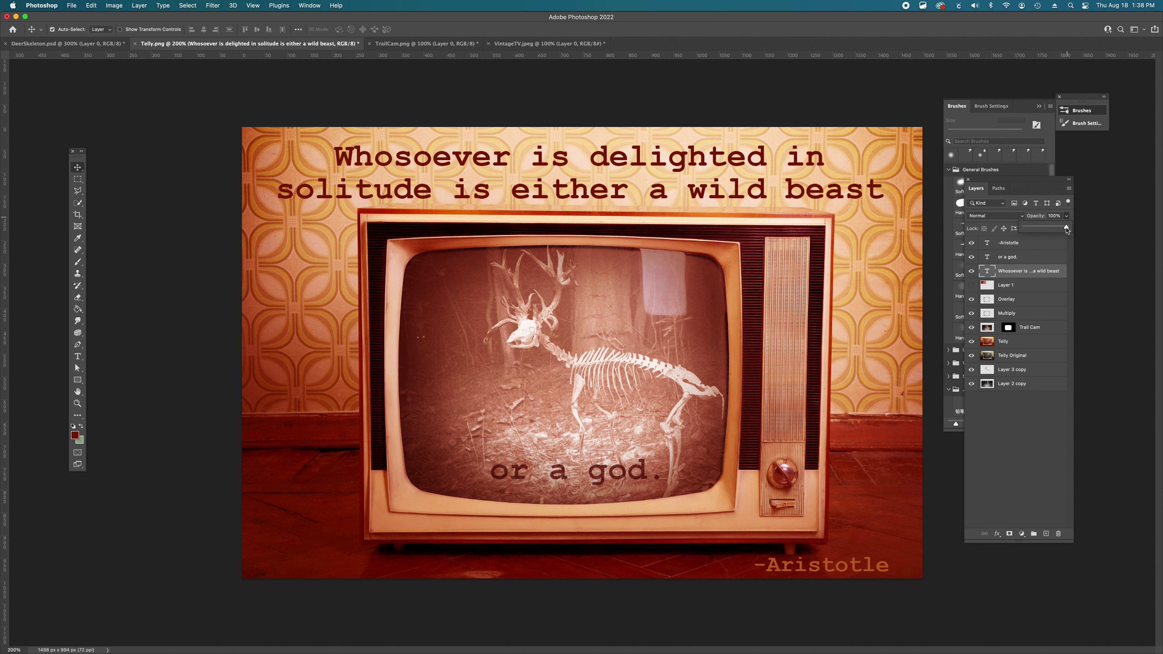
left_click_drag(1066, 229, 1062, 232)
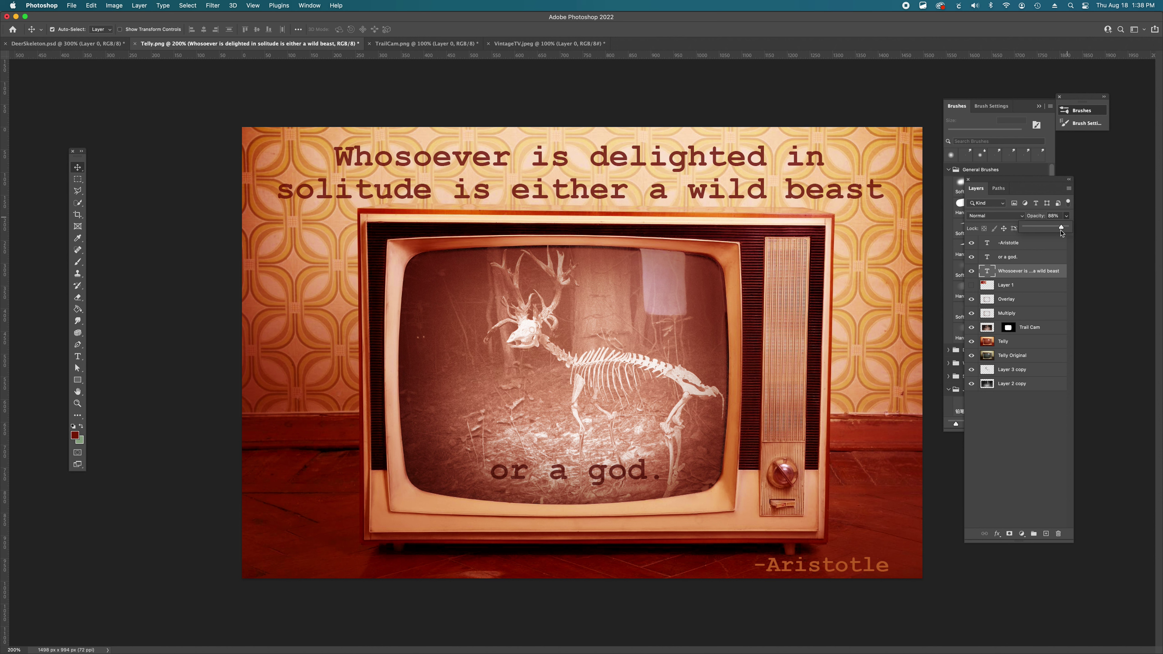
left_click(1022, 217)
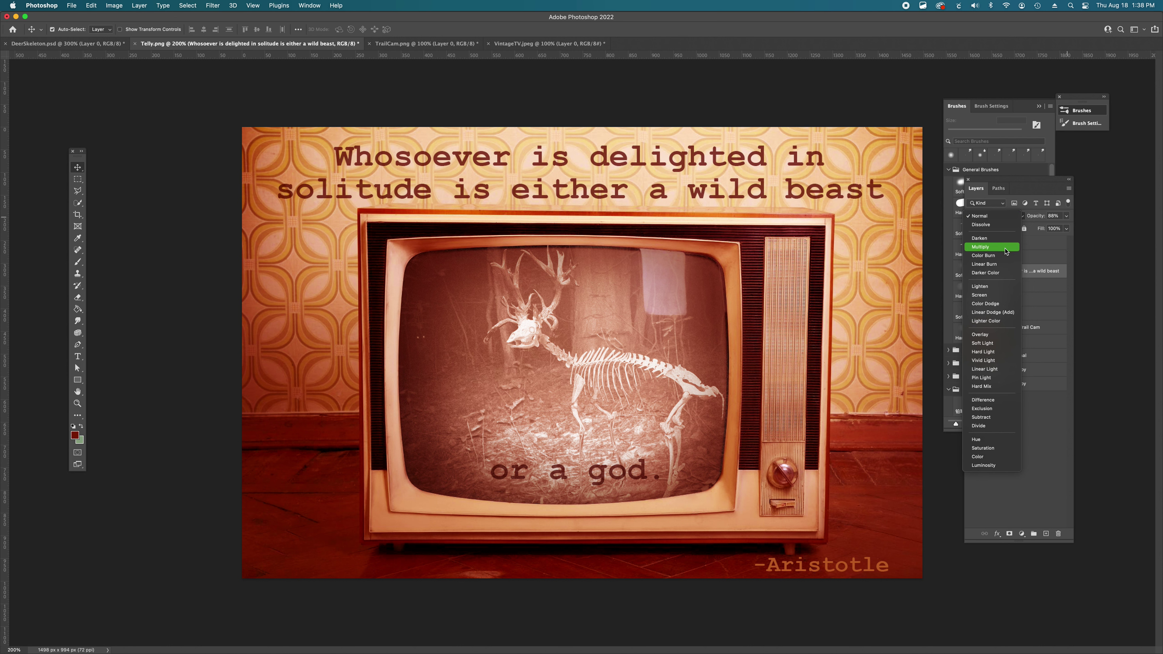
left_click(1005, 247)
left_click(1067, 215)
left_click_drag(1063, 228, 1062, 229)
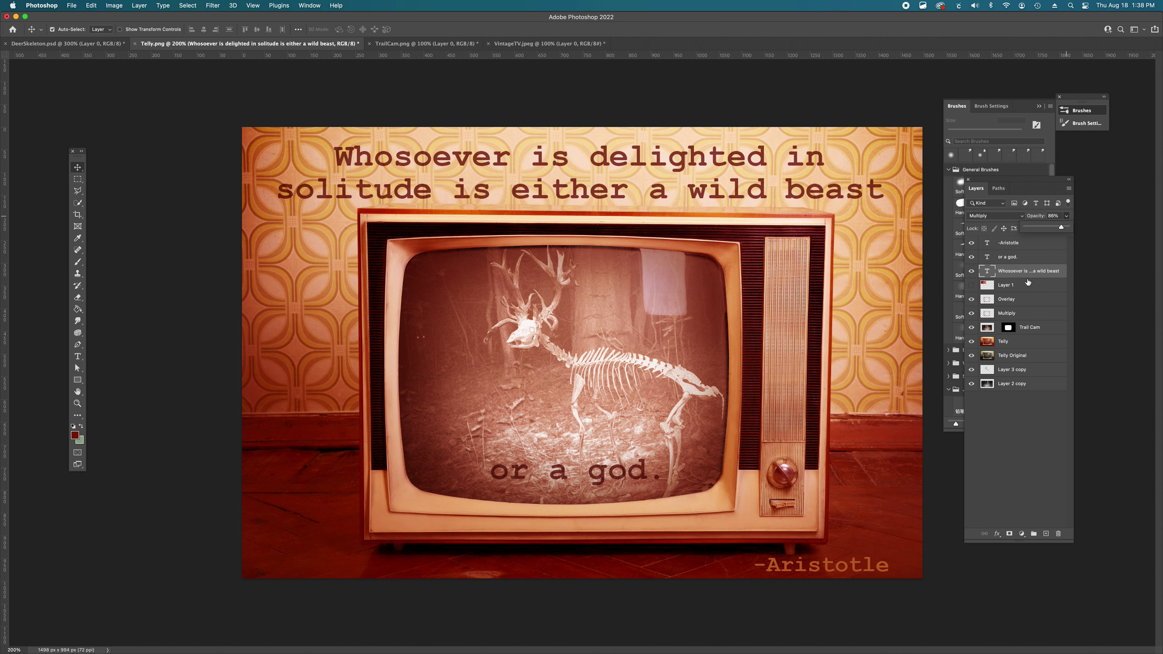
Step: Set the -Aristotle credit layer's blend mode to Divide
left_click(1027, 255)
left_click(1027, 244)
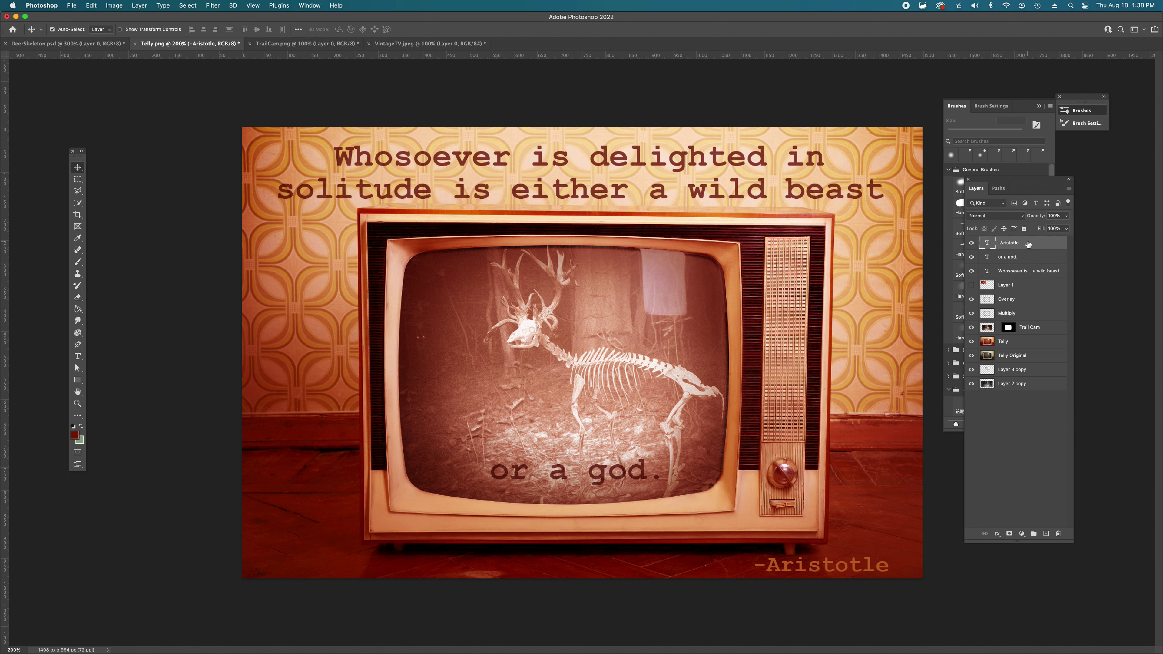
left_click(1020, 216)
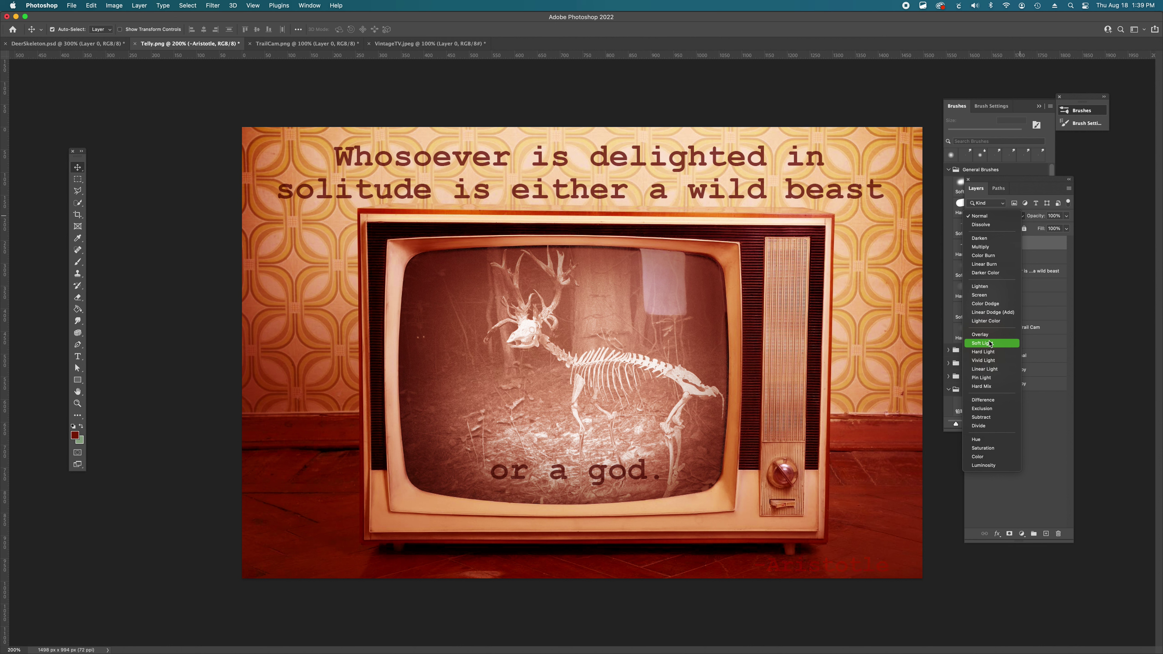
left_click(986, 429)
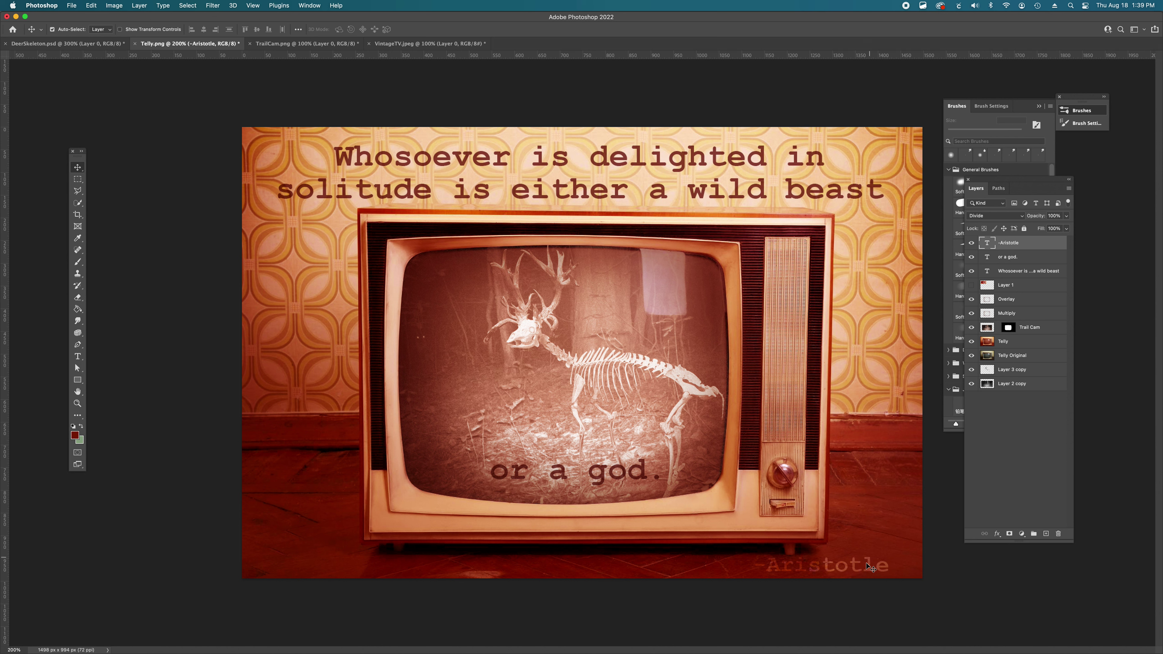
Step: Slide the -Aristotle credit horizontally to settle it at the bottom right
left_click_drag(859, 574, 736, 568)
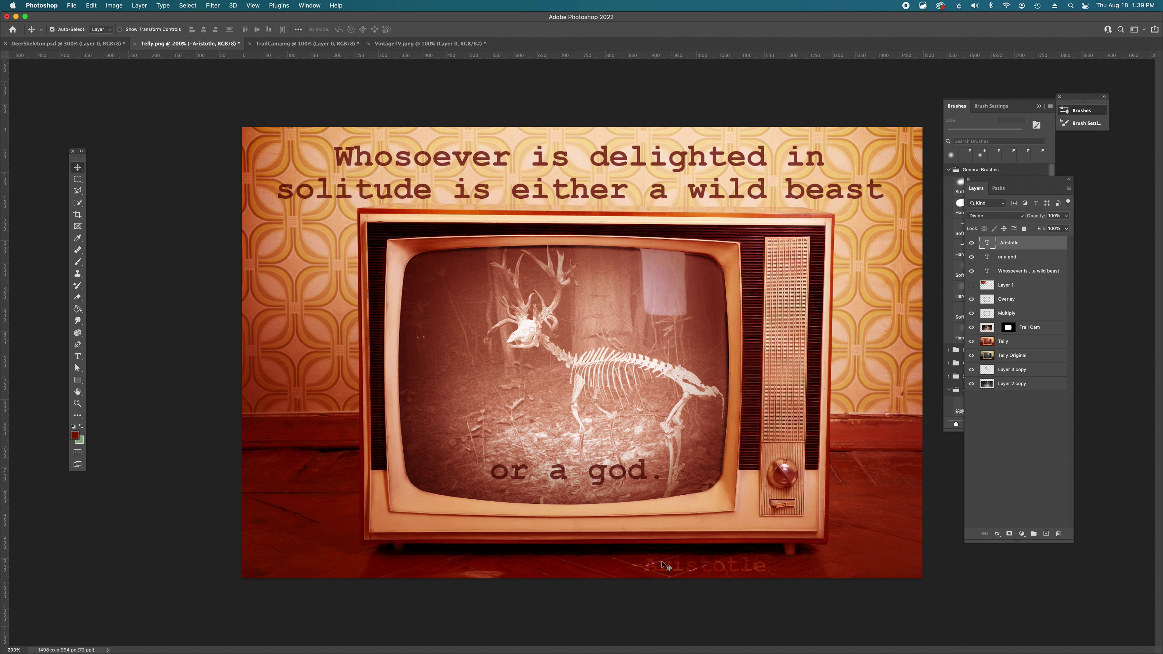
left_click_drag(662, 570, 776, 573)
left_click_drag(882, 570, 883, 570)
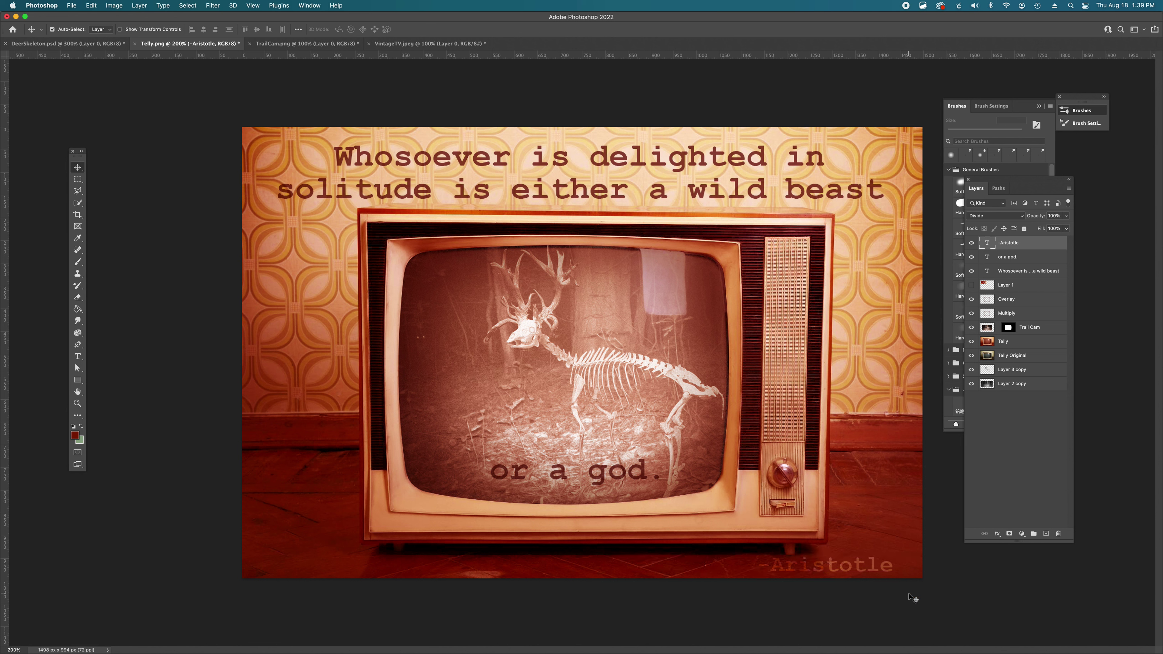
Step: Align to Canvas and centre the top quote horizontally on the canvas
left_click(597, 479)
left_click(700, 192, "shift")
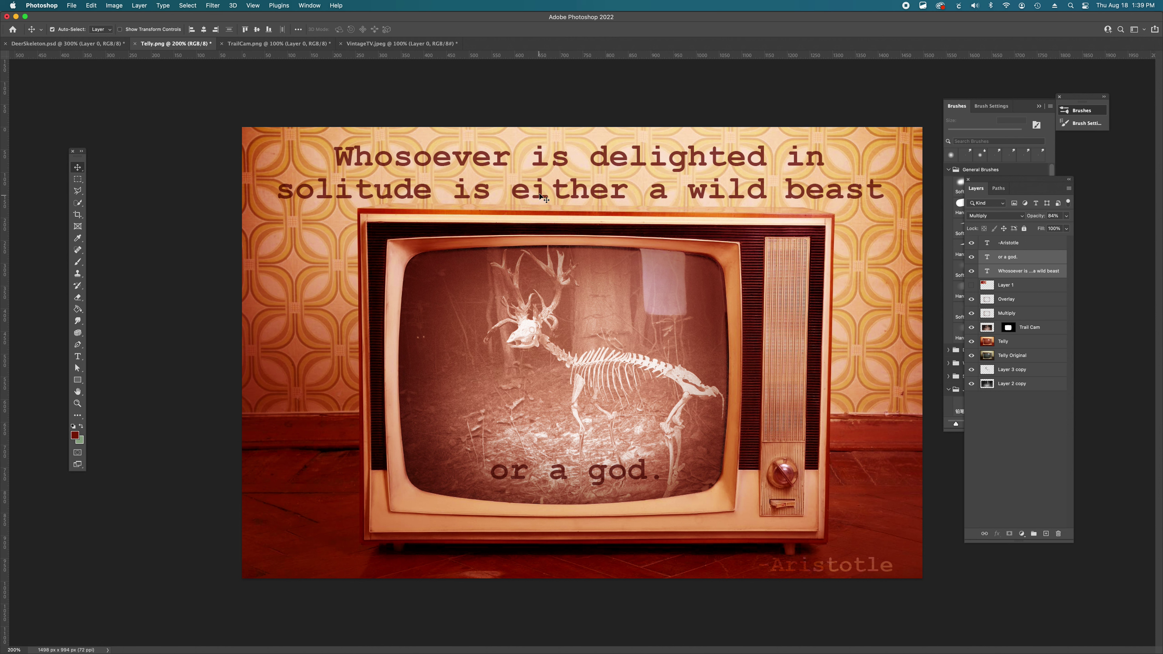
left_click(404, 103)
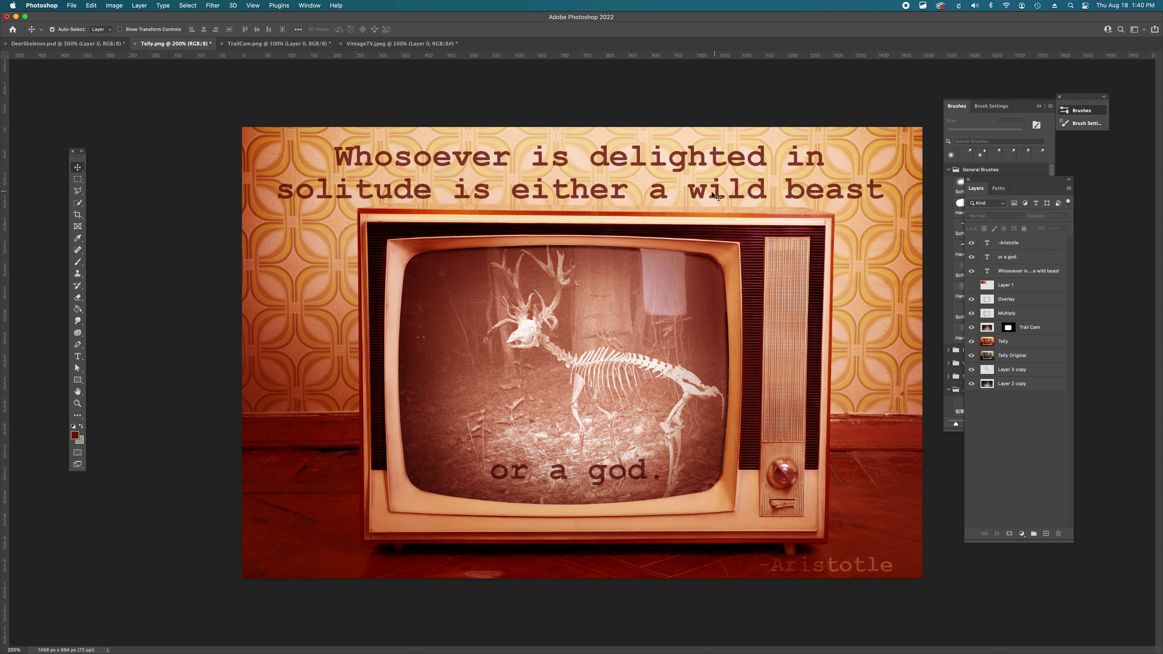
left_click(708, 196)
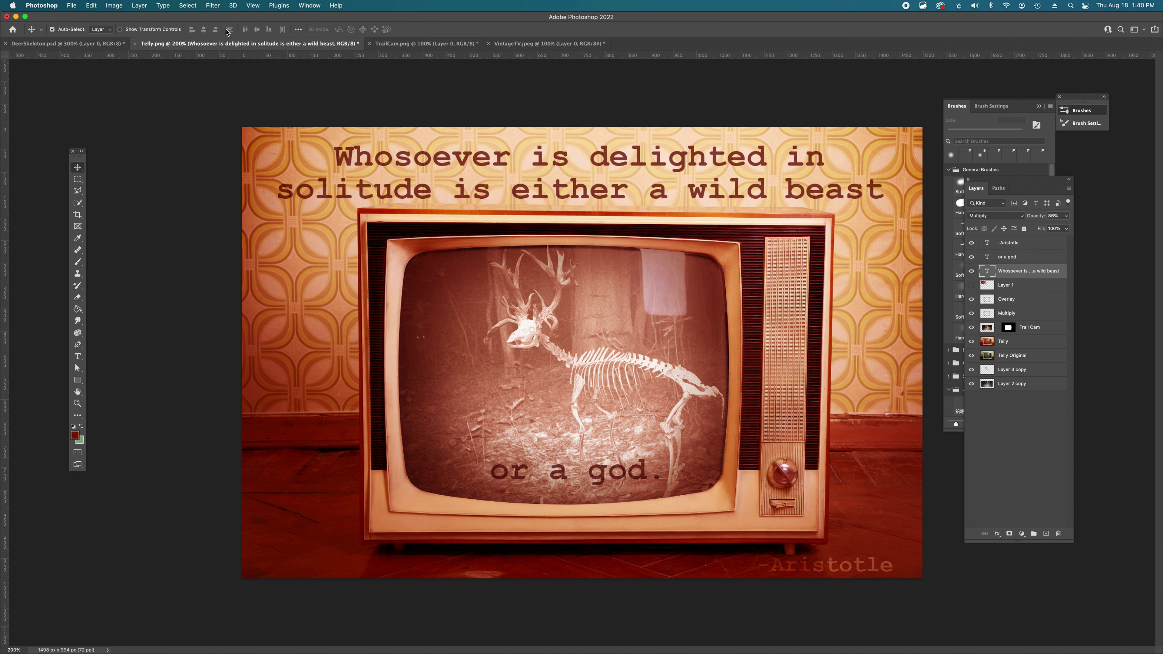
left_click(300, 30)
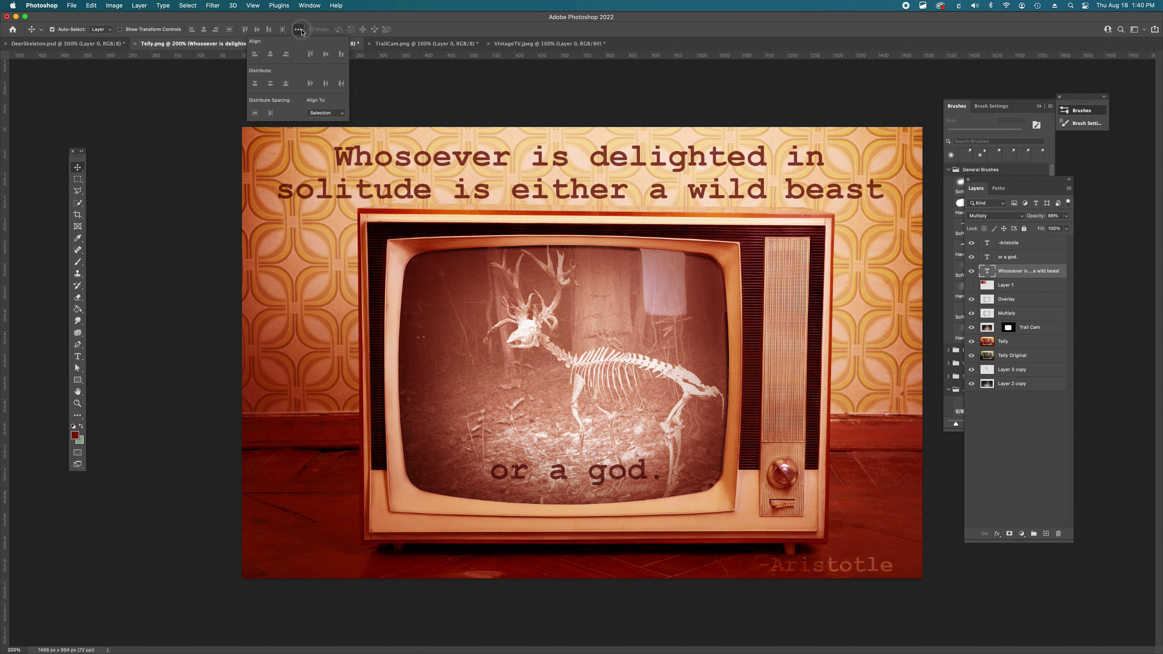
left_click(334, 114)
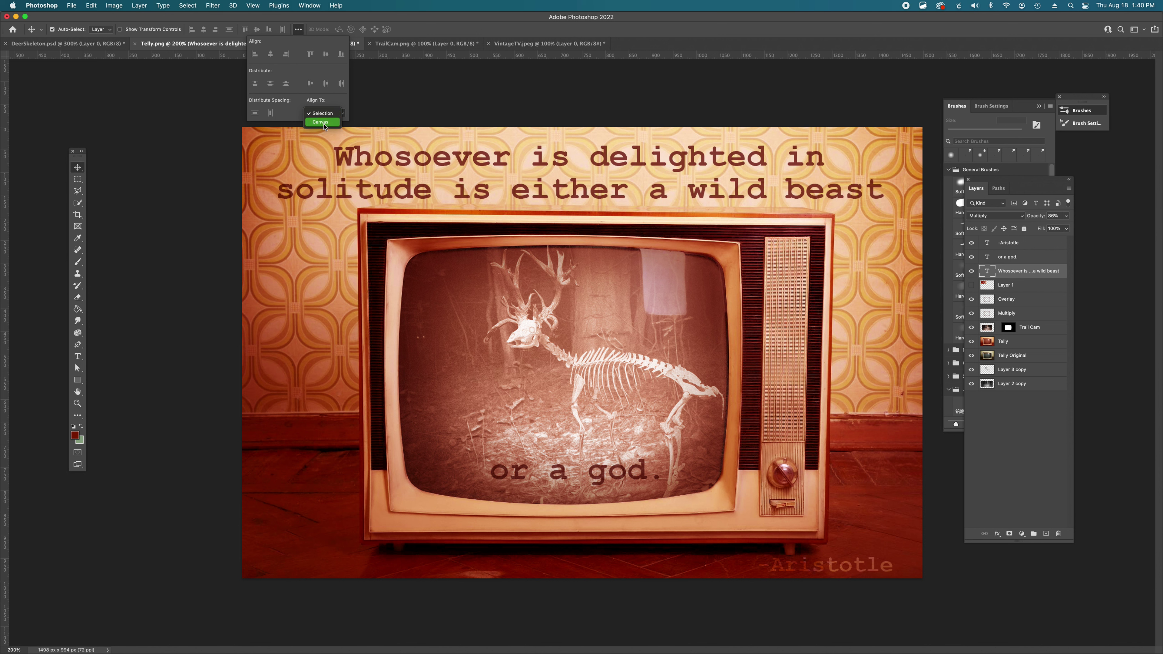
left_click(324, 122)
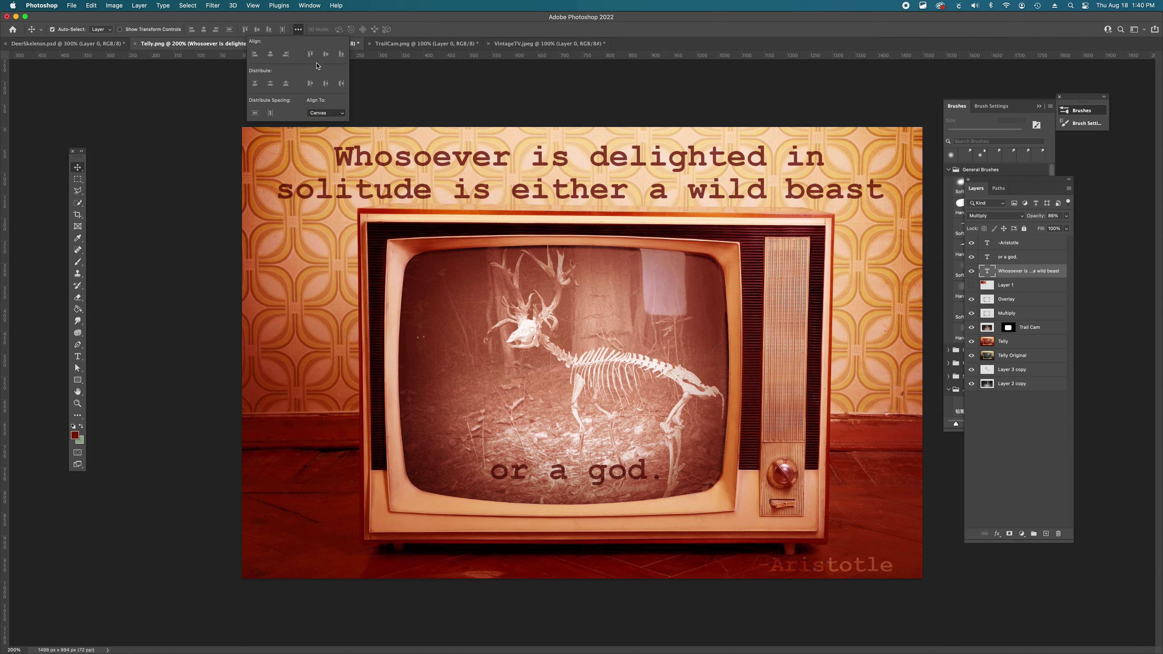
left_click(204, 30)
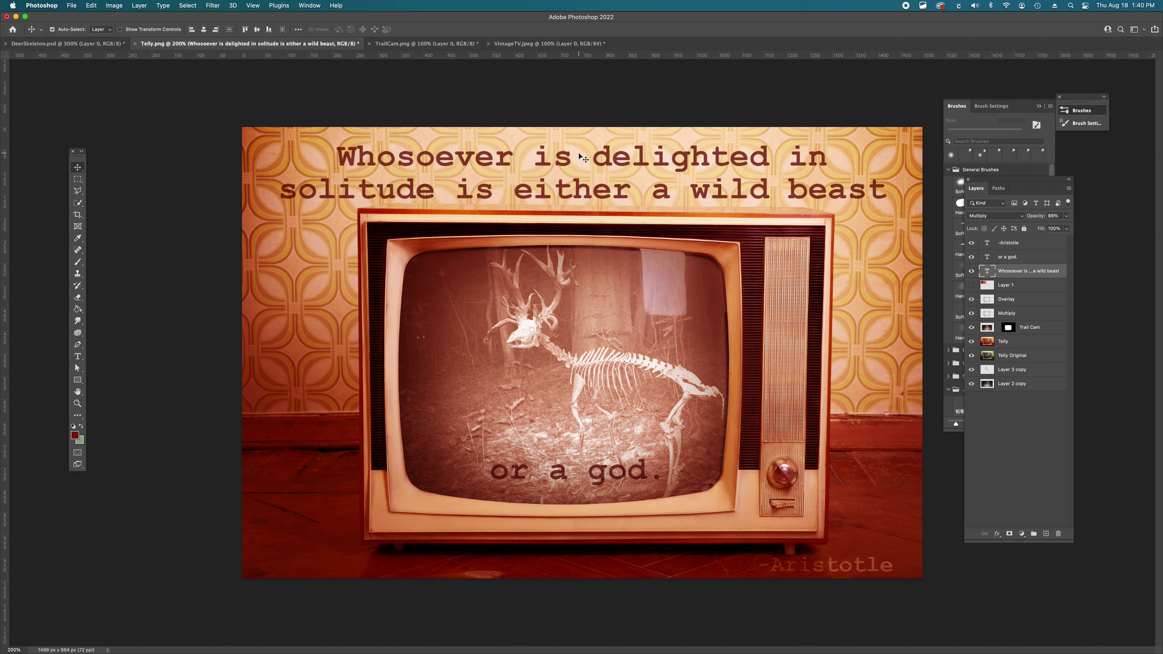
Step: Horizontally centre 'or a god.' with the top quote
left_click(559, 478)
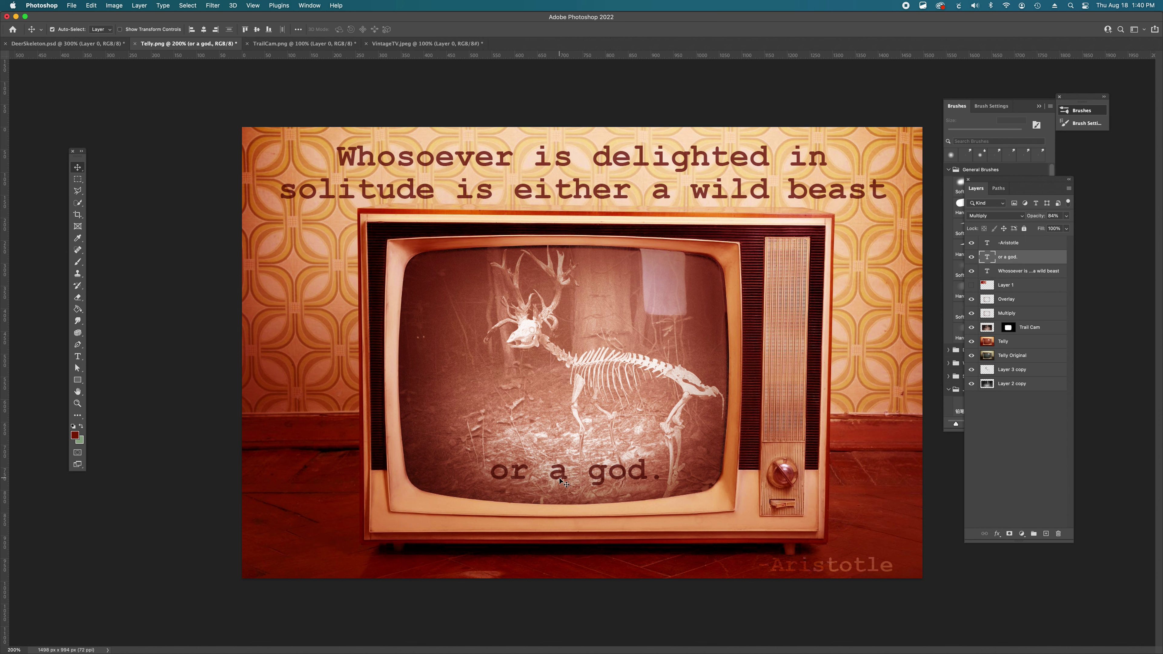
left_click(1040, 271, "shift")
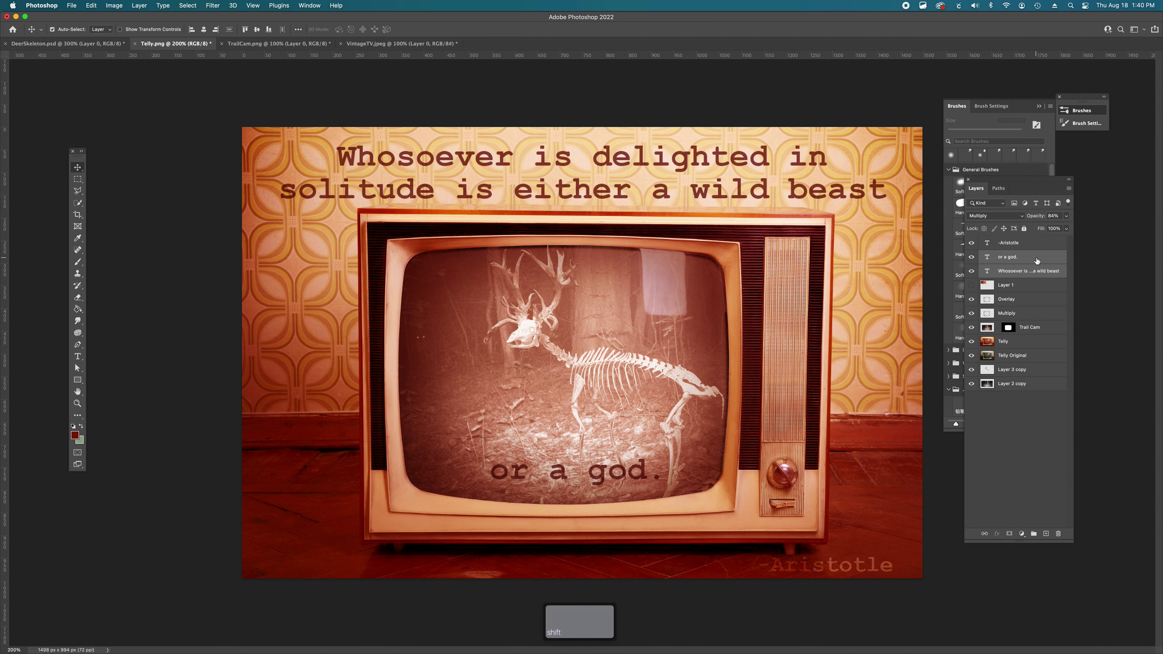
left_click(204, 29)
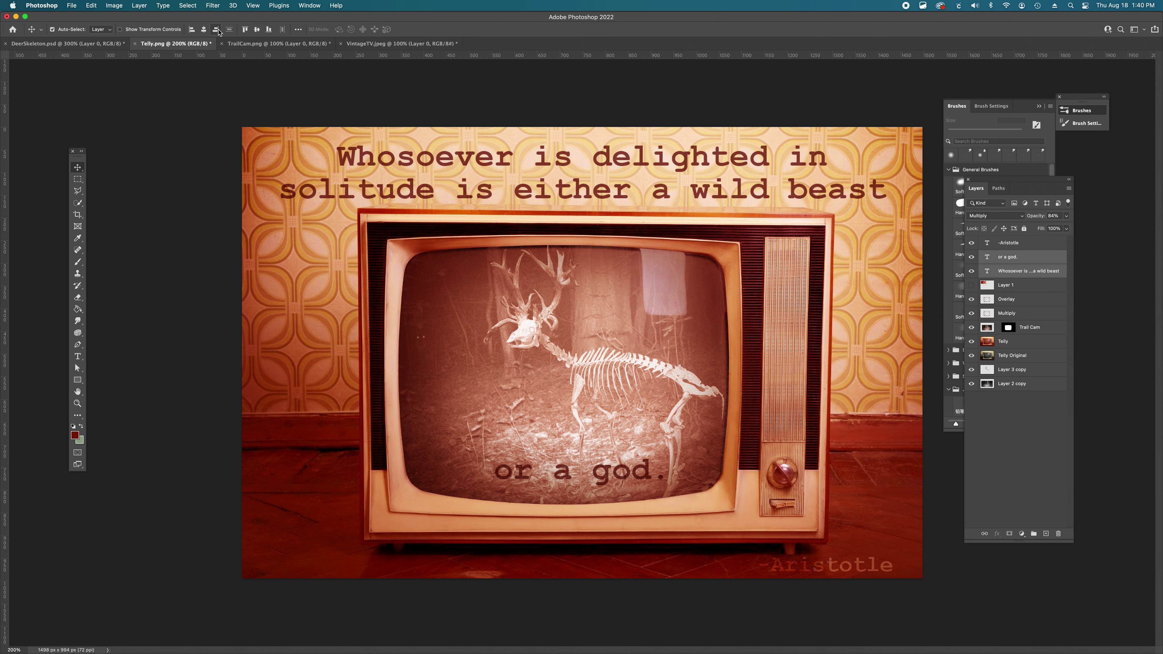
left_click(1022, 462)
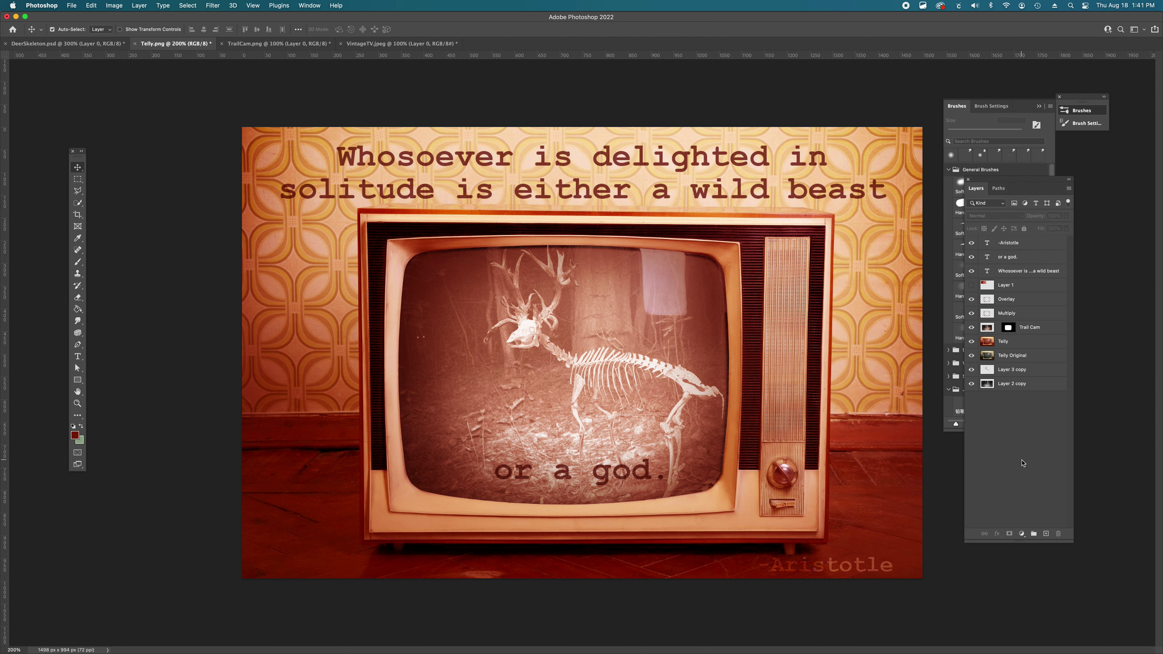